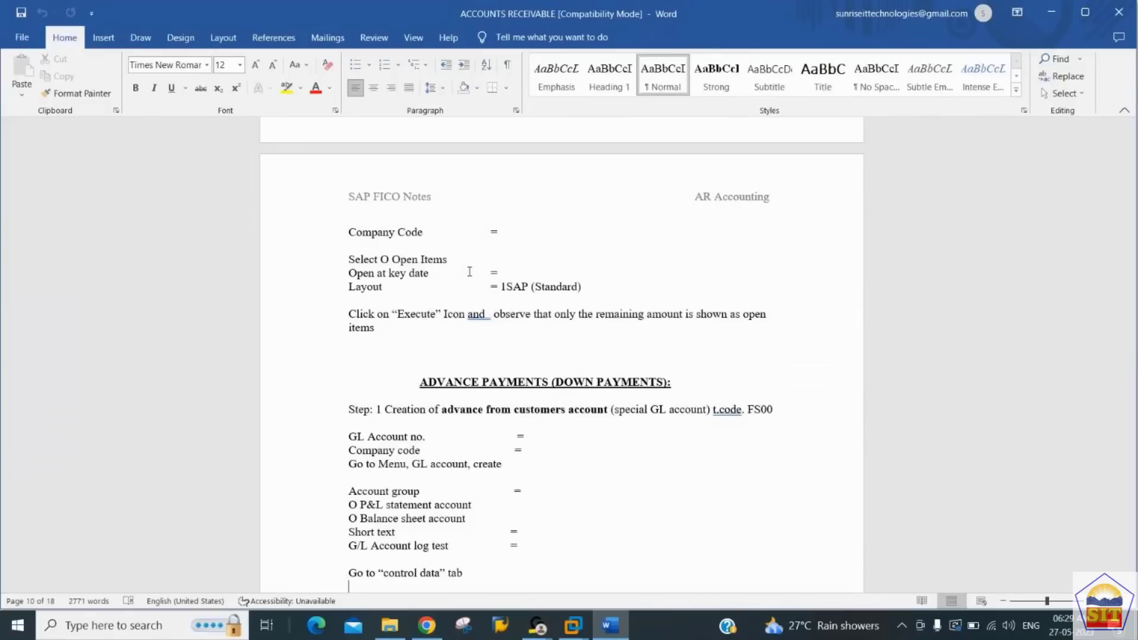
Step: Read the Advance Payments (Down Payments) section of the Word notes, covering the special G/L account creation, its association and the advance receipt posting
key("Down")
key("Down")
key("Down")
key("Down")
key("Down")
key("Down")
key("Down")
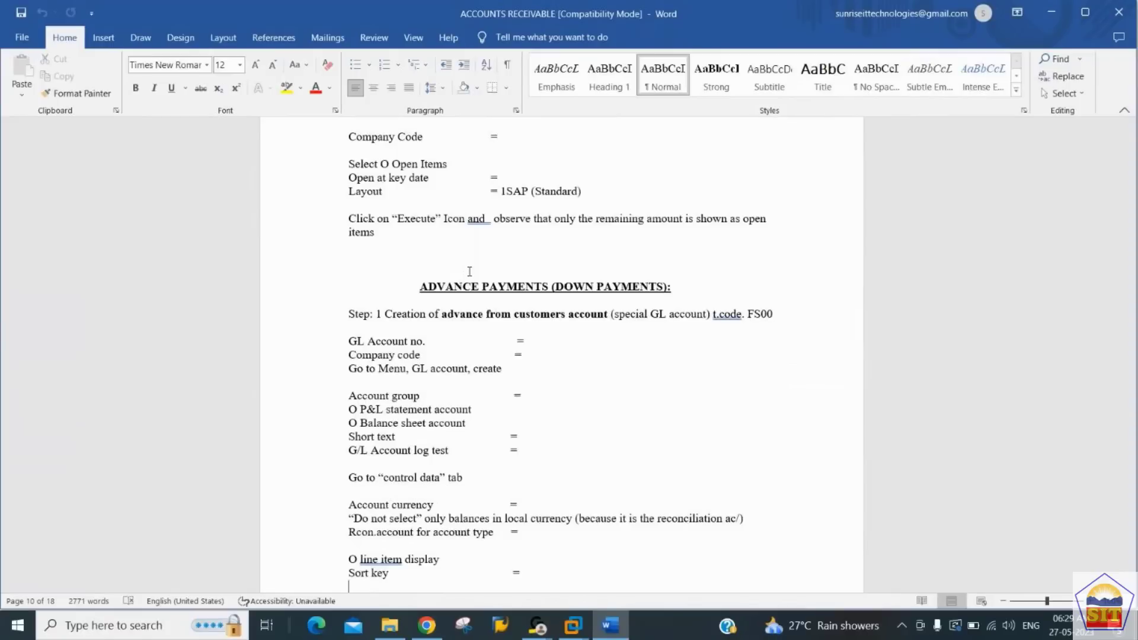
key("Down")
key("Down")
key("Down")
key("Down")
key("Down")
key("Down")
key("Down")
key("Down")
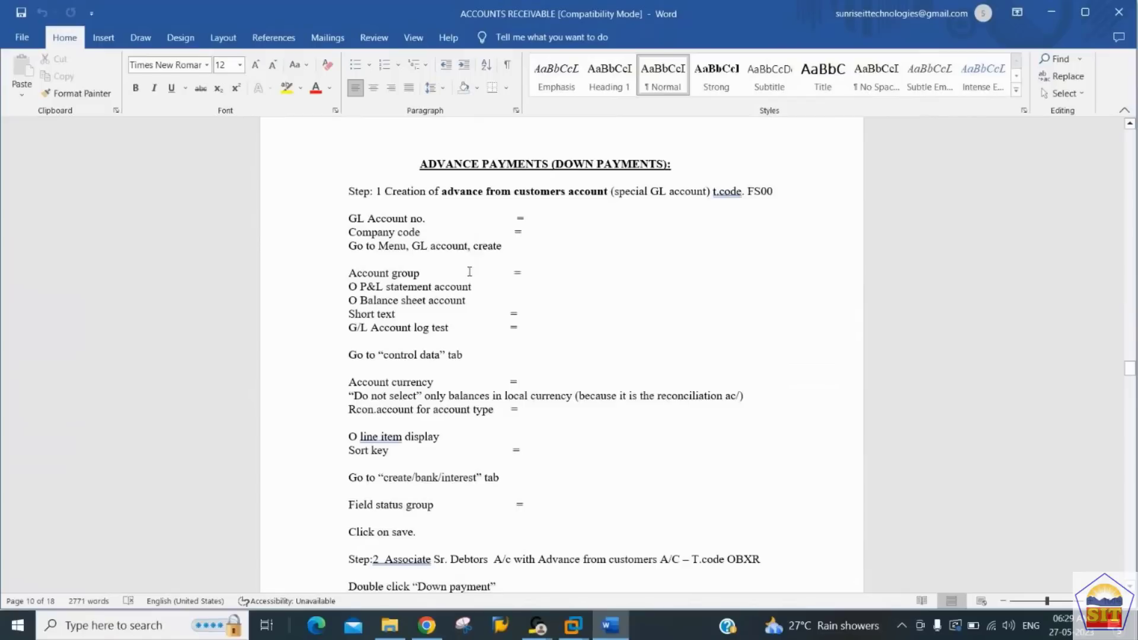
key("Down")
key("Down")
key("Down")
key("Down")
key("Down")
key("Down")
key("Down")
key("Down")
key("Down")
key("Down")
key("Down")
key("Down")
key("Down")
key("Down")
key("Down")
key("Down")
key("Down")
key("Down")
key("Down")
key("Down")
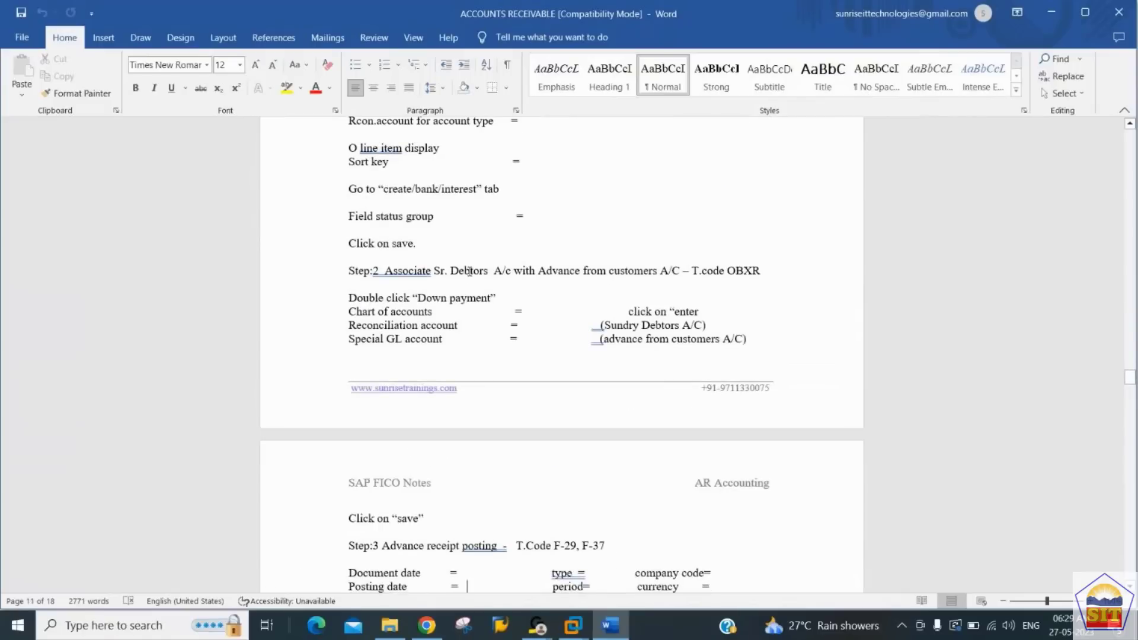
key("Up")
key("Up")
key("Up")
key("Up")
key("Up")
key("Up")
key("Up")
key("Up")
key("Up")
key("Up")
key("Up")
key("Up")
key("Up")
key("Up")
key("Up")
key("Up")
key("Up")
key("Up")
key("Up")
key("Up")
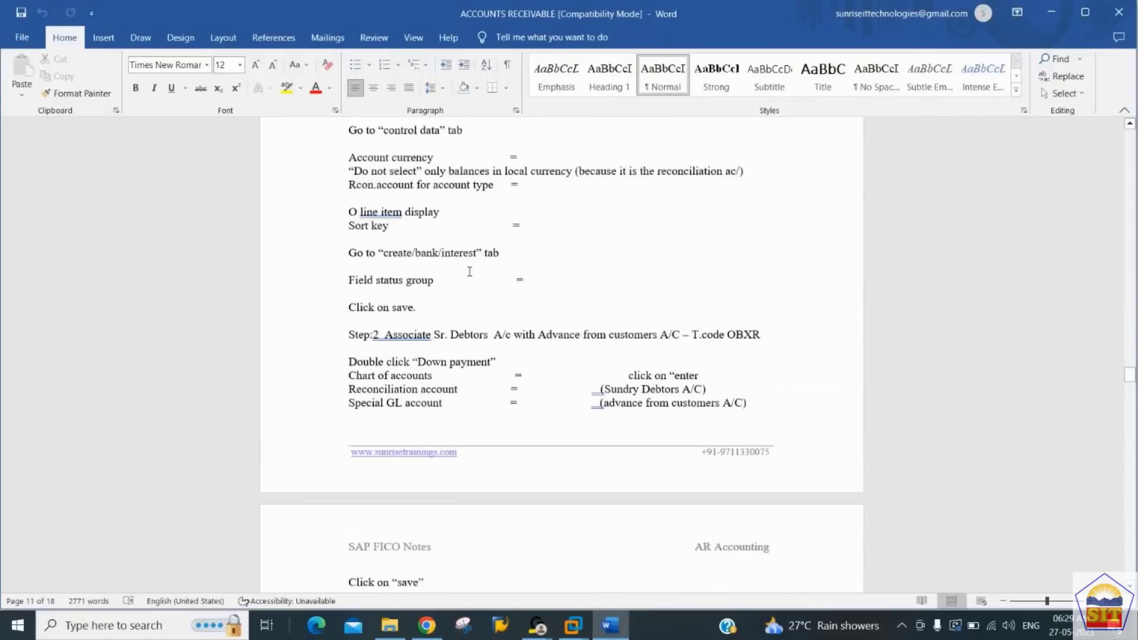
key("Up")
key("Up")
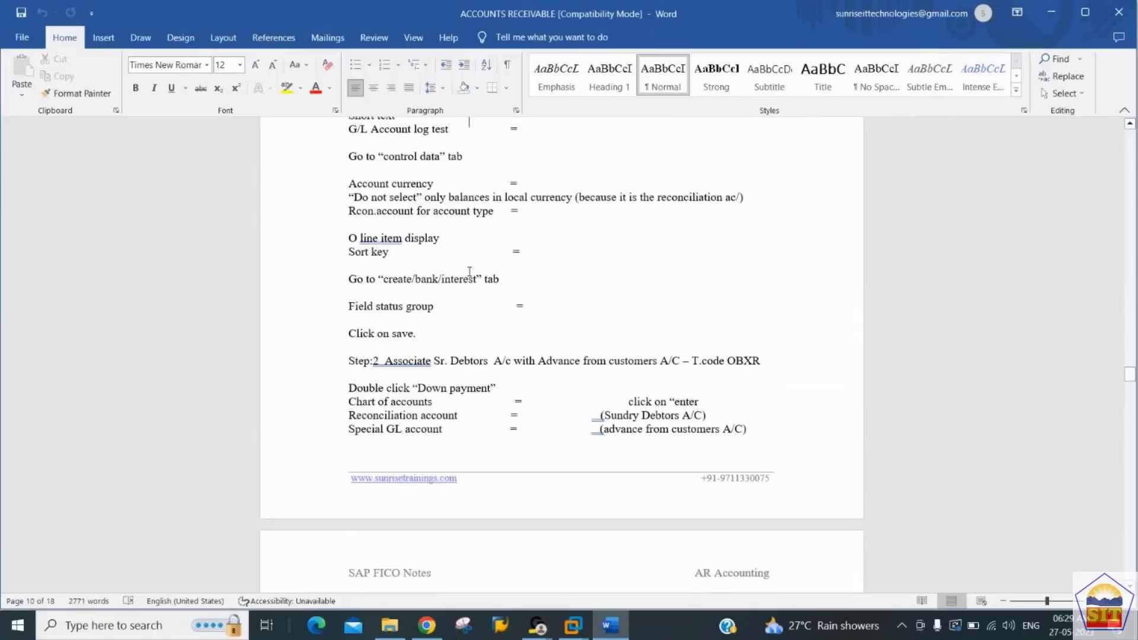
key("Up")
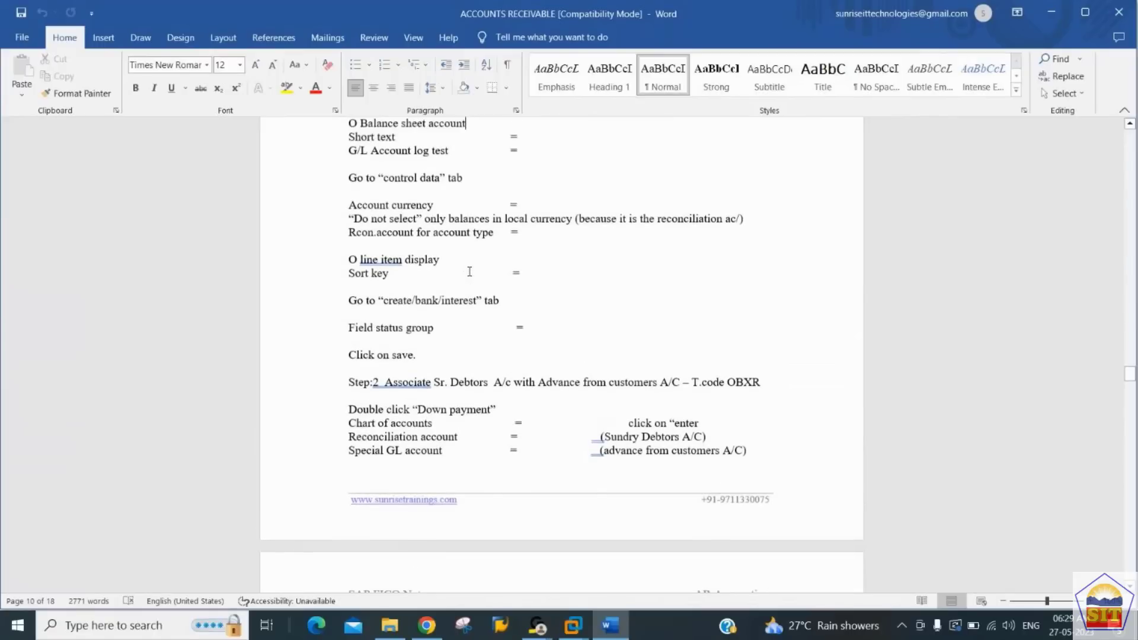
key("Up")
key("Up")
key("Up")
key("Up")
key("Up")
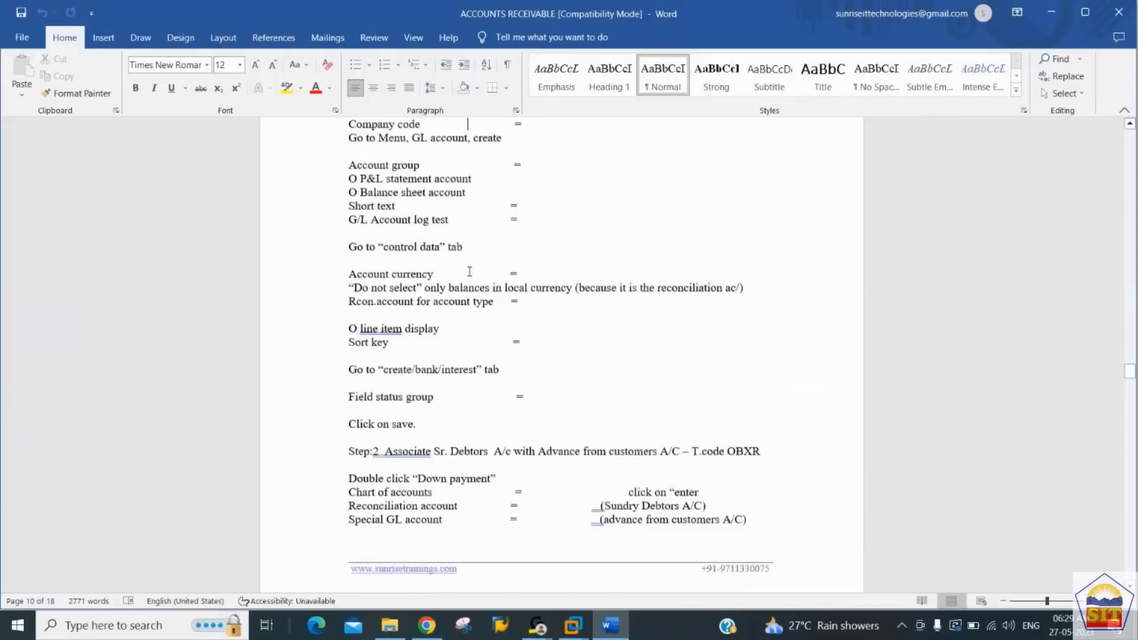
key("Up")
key("Up")
key("Up")
key("Up")
key("Up")
key("Up")
key("Up")
key("Up")
Step: Switch to the SAP virtual machine, open transaction FS00 and display G/L account 200110
mouse_move(578, 634)
left_click(623, 539)
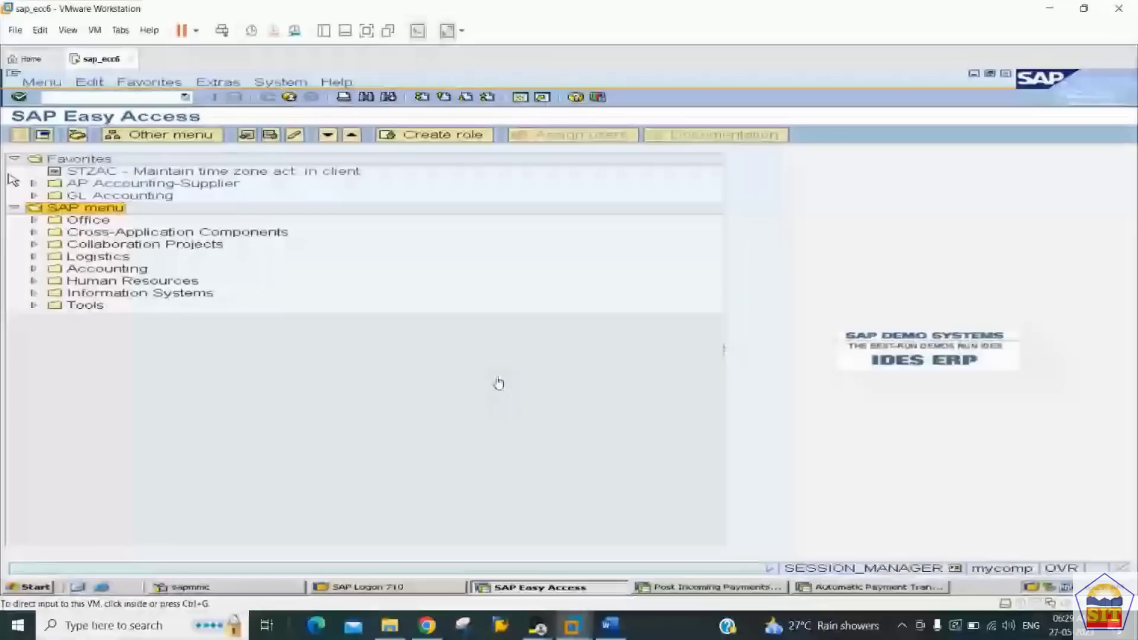
left_click(120, 96)
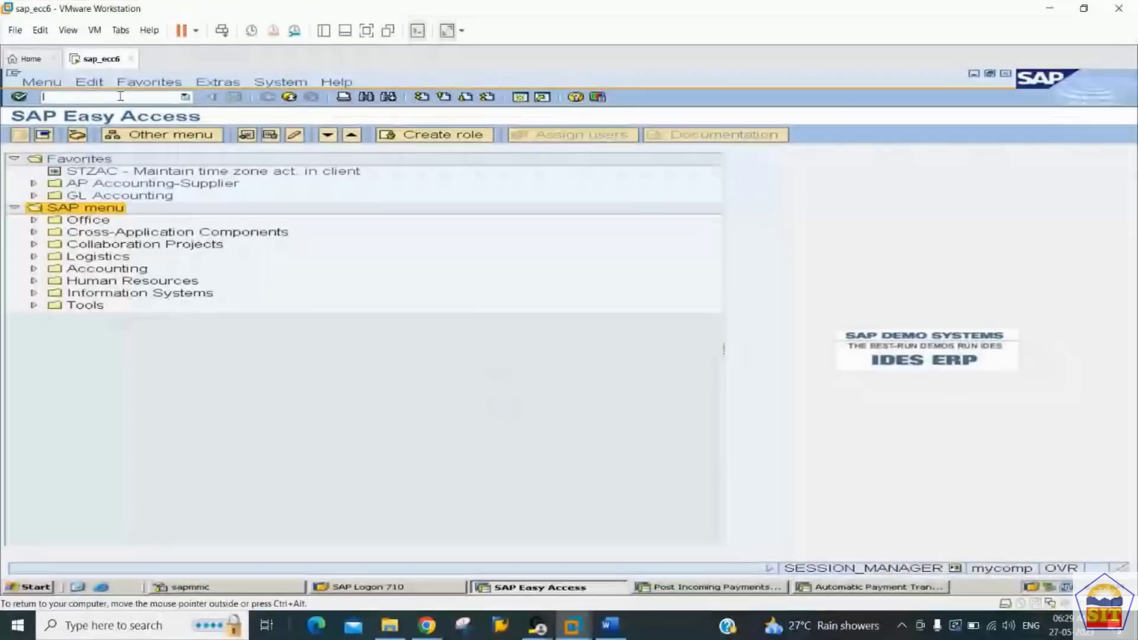
type("/nf")
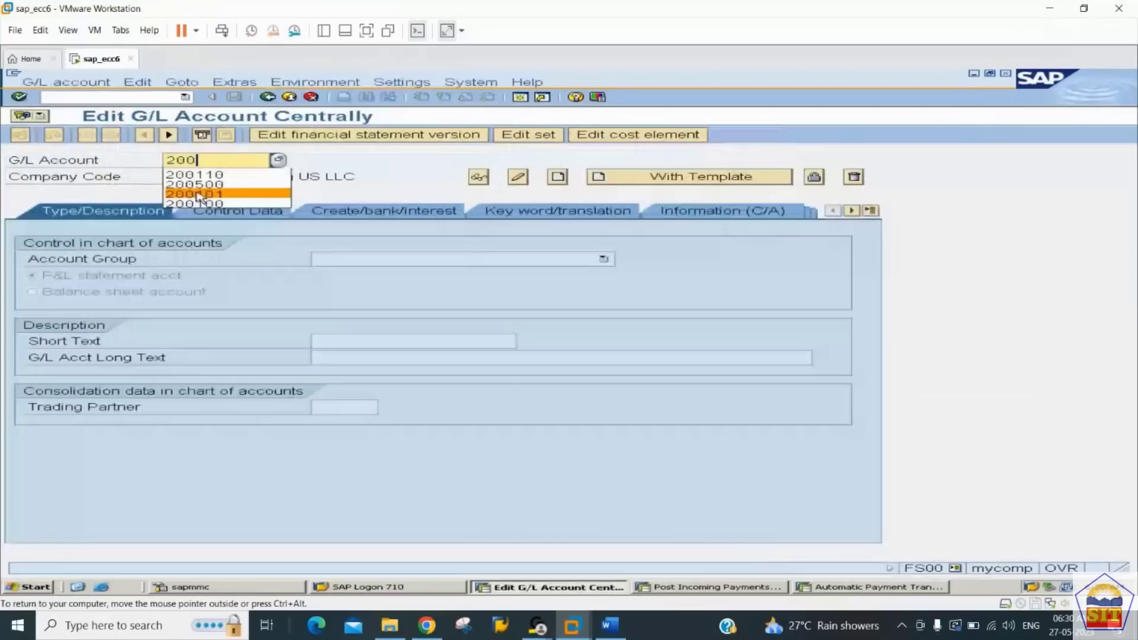
type("110")
key("Return")
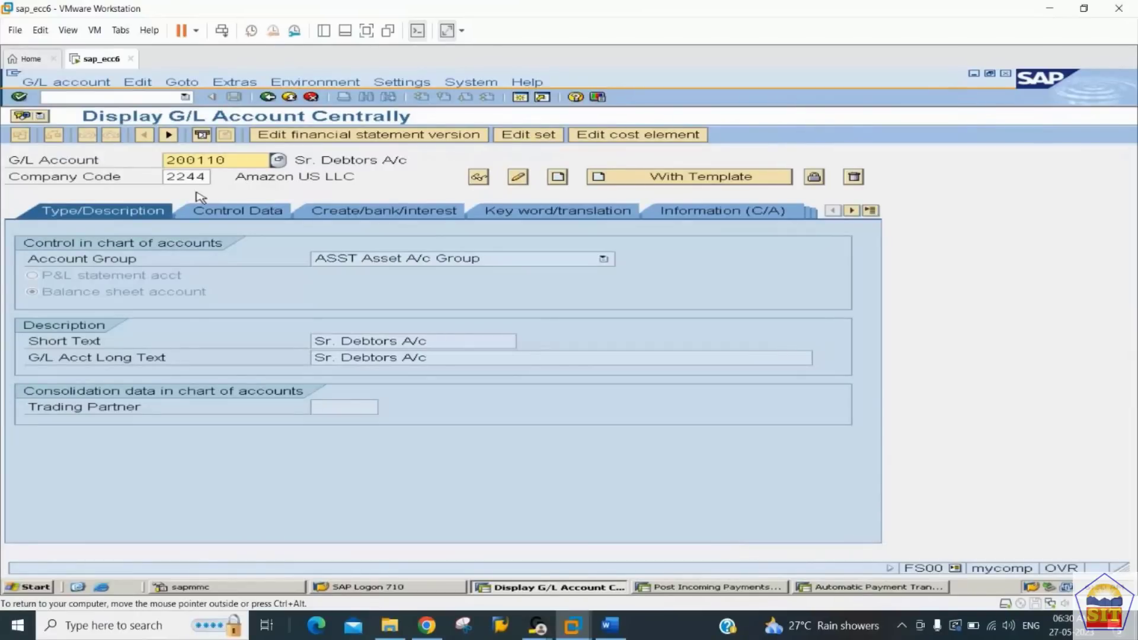
Step: Start creating G/L account 100110 in company code 2244, using account 200110 of company code 2244 as the template
key("Delete")
type("10011")
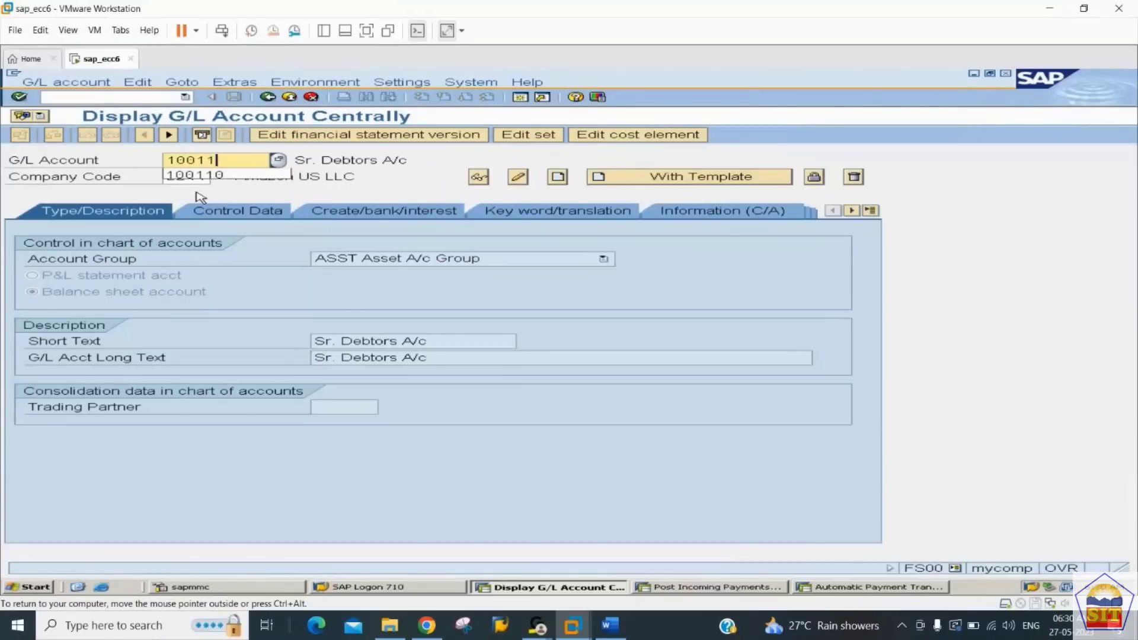
type("0")
key("Tab")
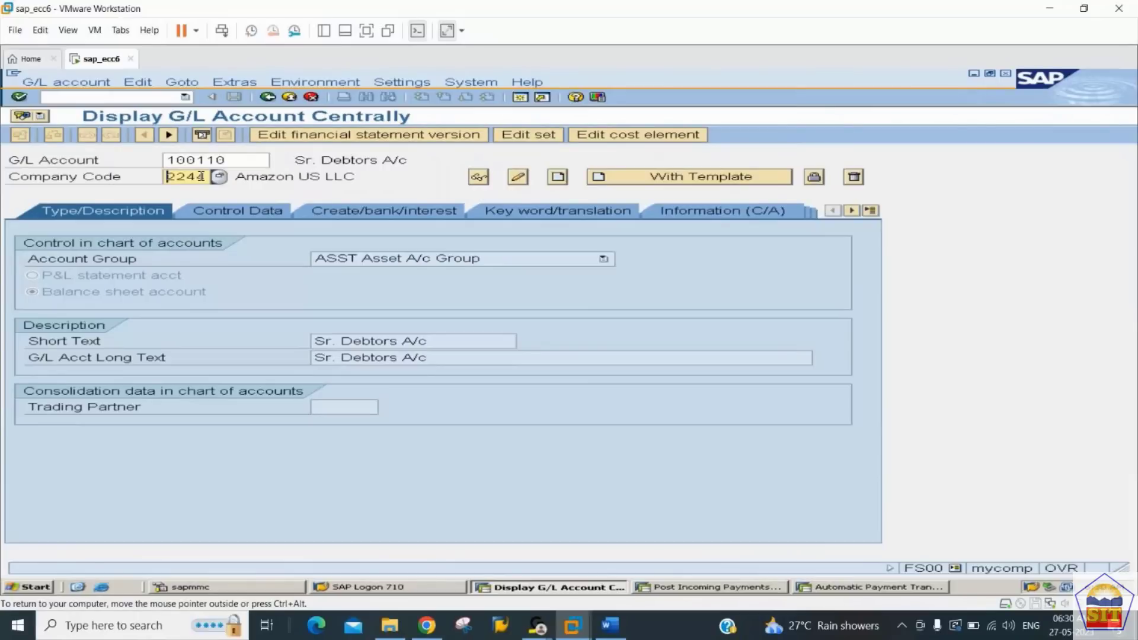
left_click(698, 180)
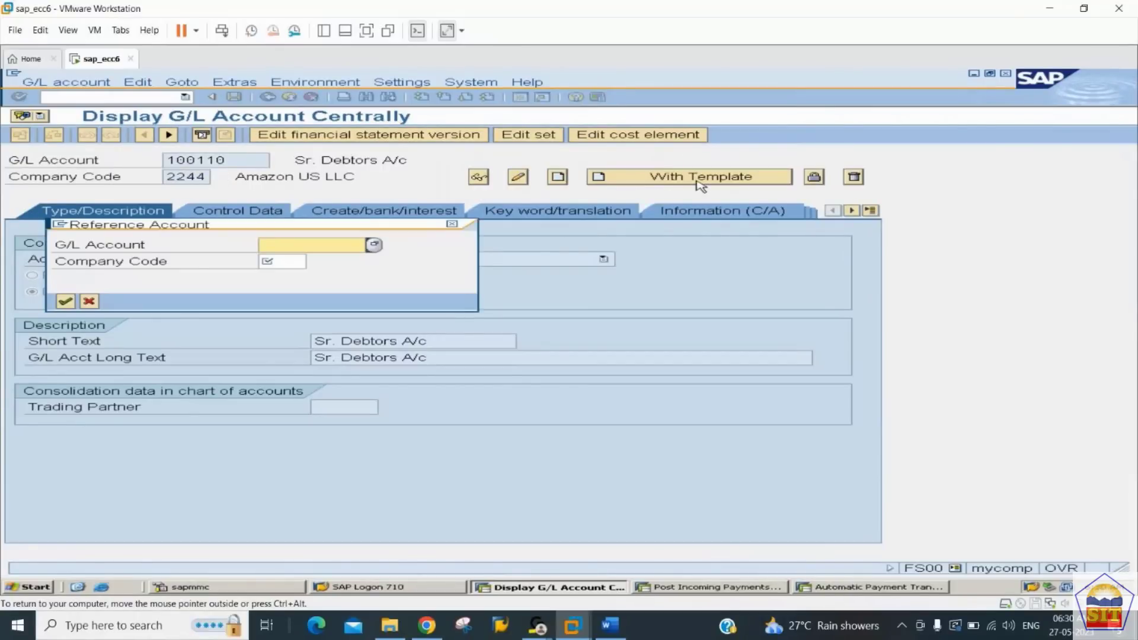
type("200110")
key("Tab")
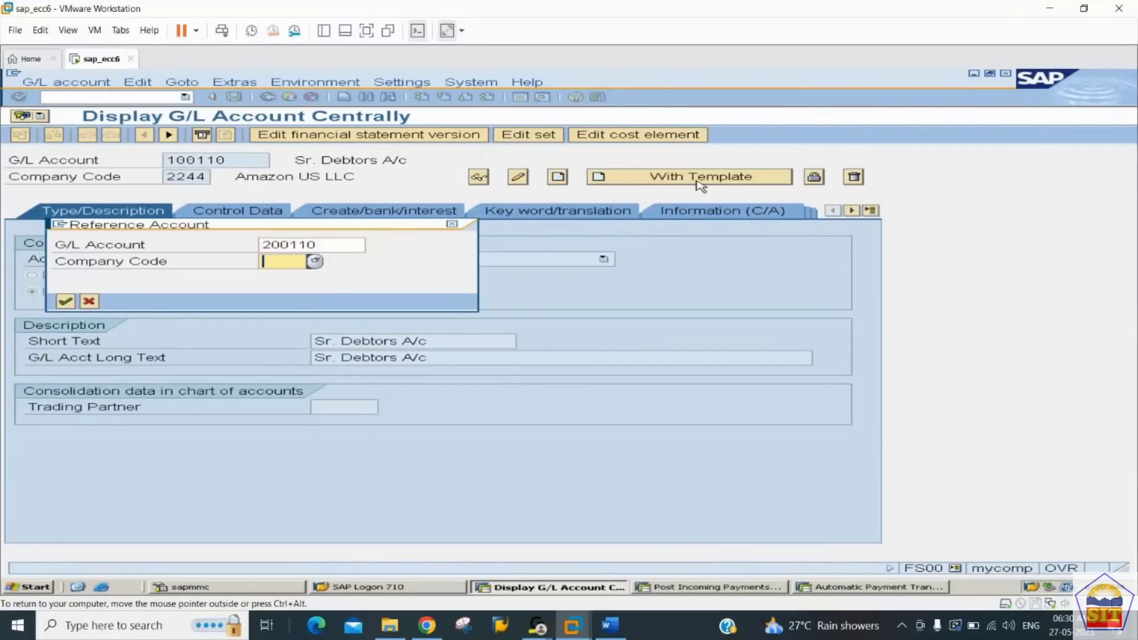
type("2244")
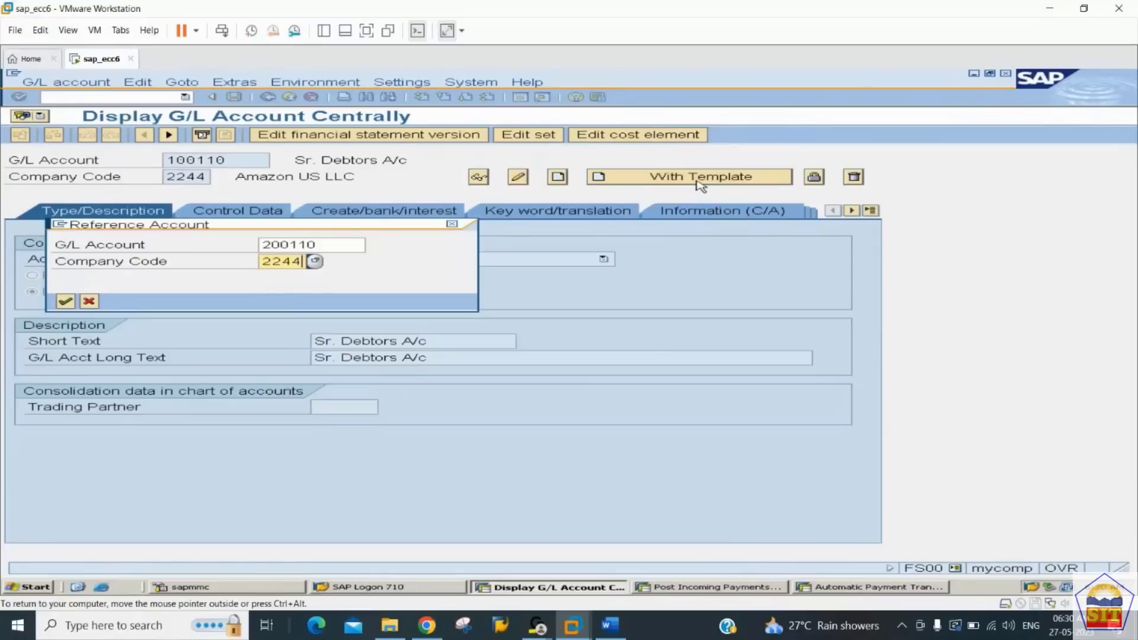
key("Return")
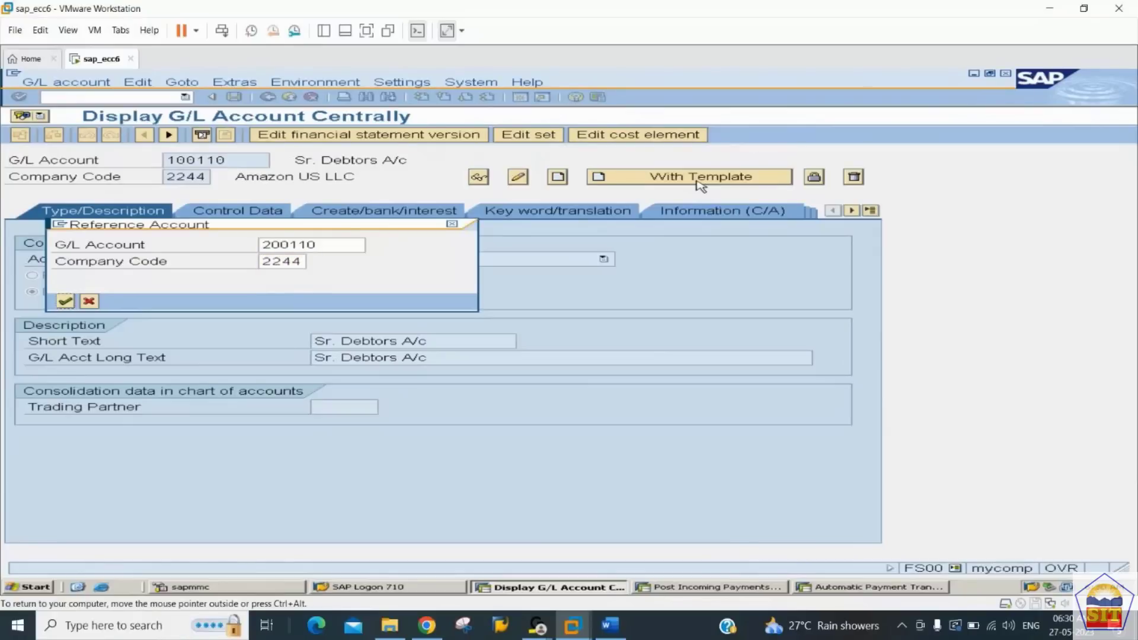
key("Return")
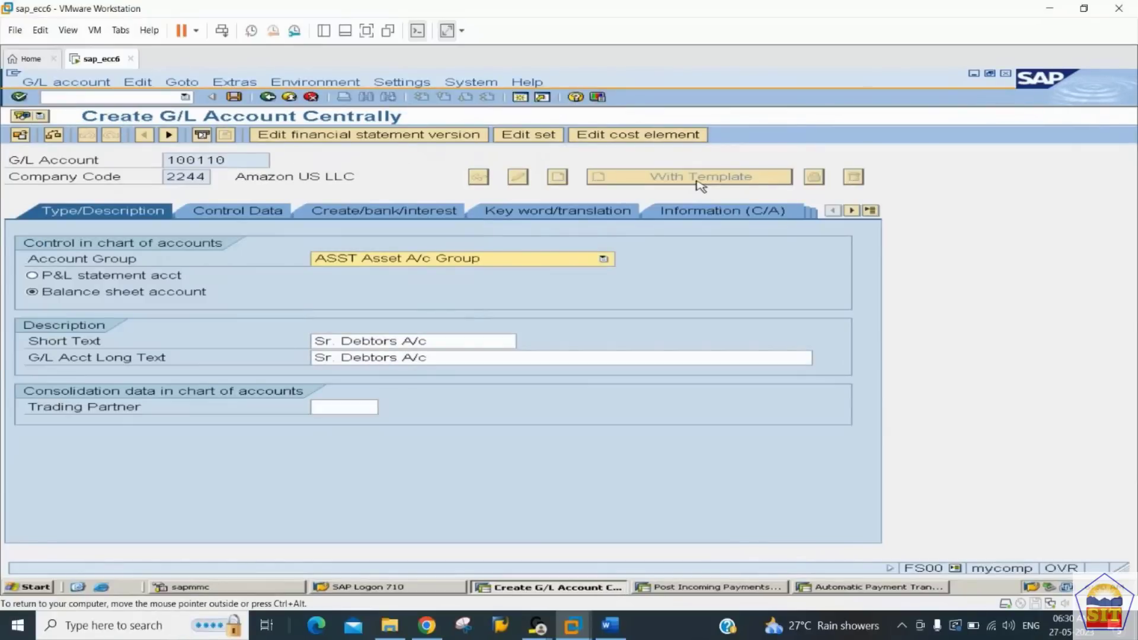
Step: Set the new account's group to LIAB Liablity A/c Group and its short text to "Advance Frm Customer"
left_click(497, 260)
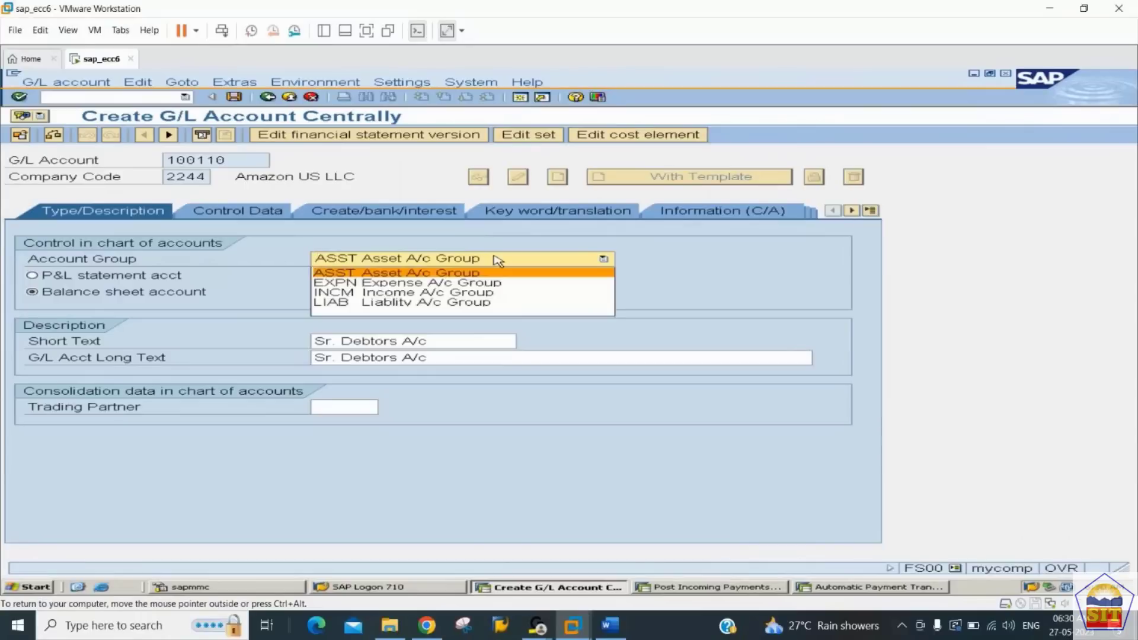
left_click(423, 302)
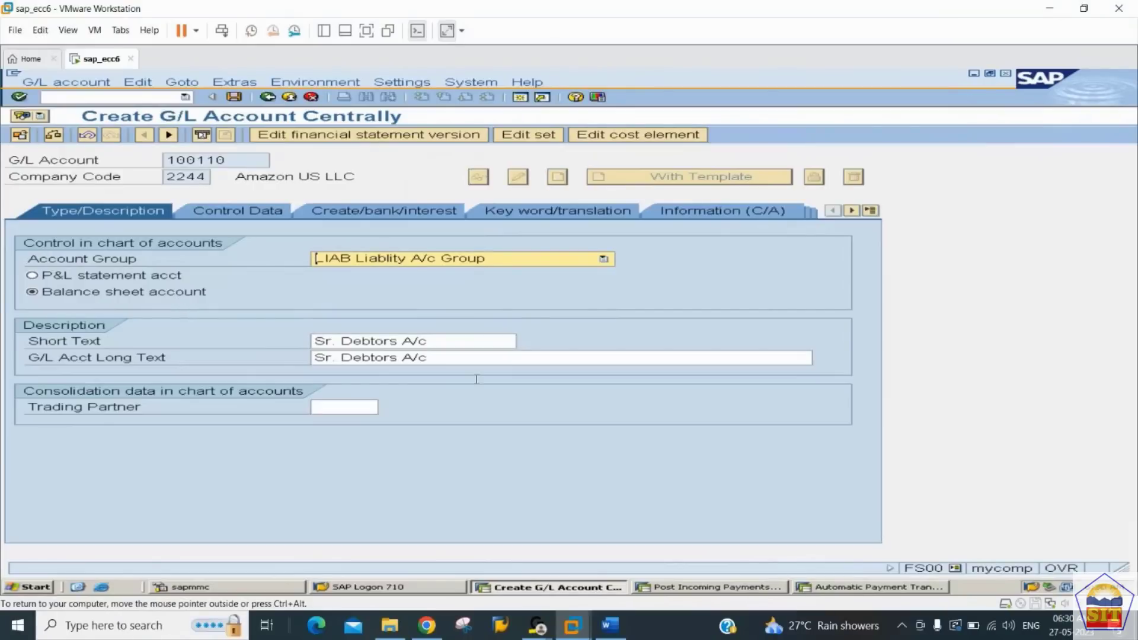
left_click(453, 345)
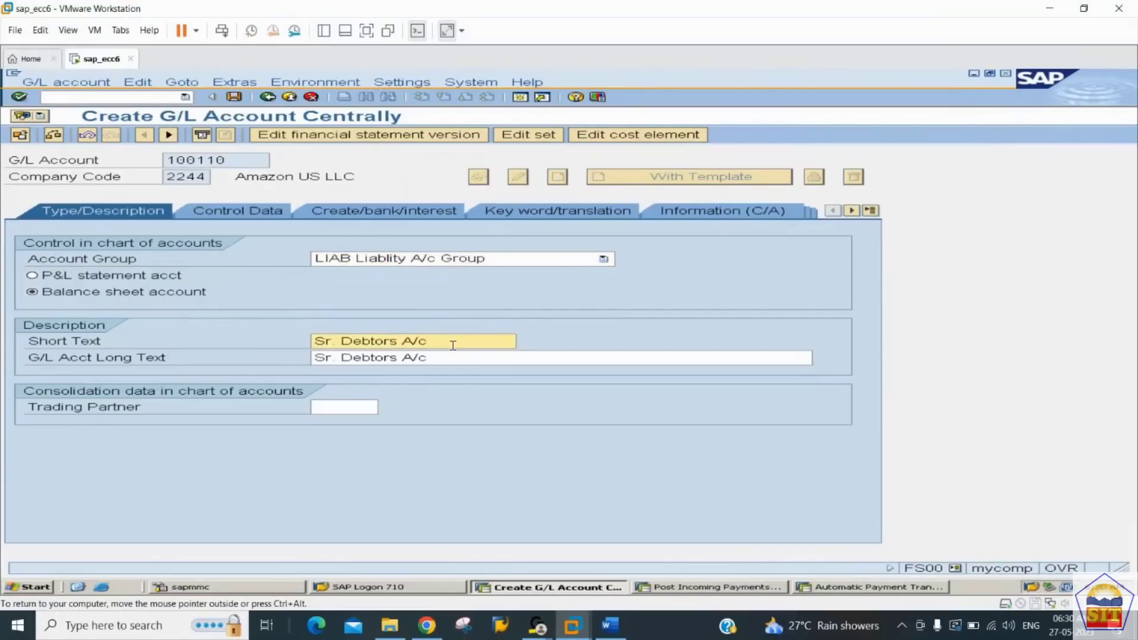
key("BackSpace")
key("BackSpace")
key("BackSpace")
key("BackSpace")
key("BackSpace")
key("BackSpace")
key("BackSpace")
key("BackSpace")
key("BackSpace")
key("BackSpace")
key("BackSpace")
key("BackSpace")
key("BackSpace")
key("BackSpace")
key("BackSpace")
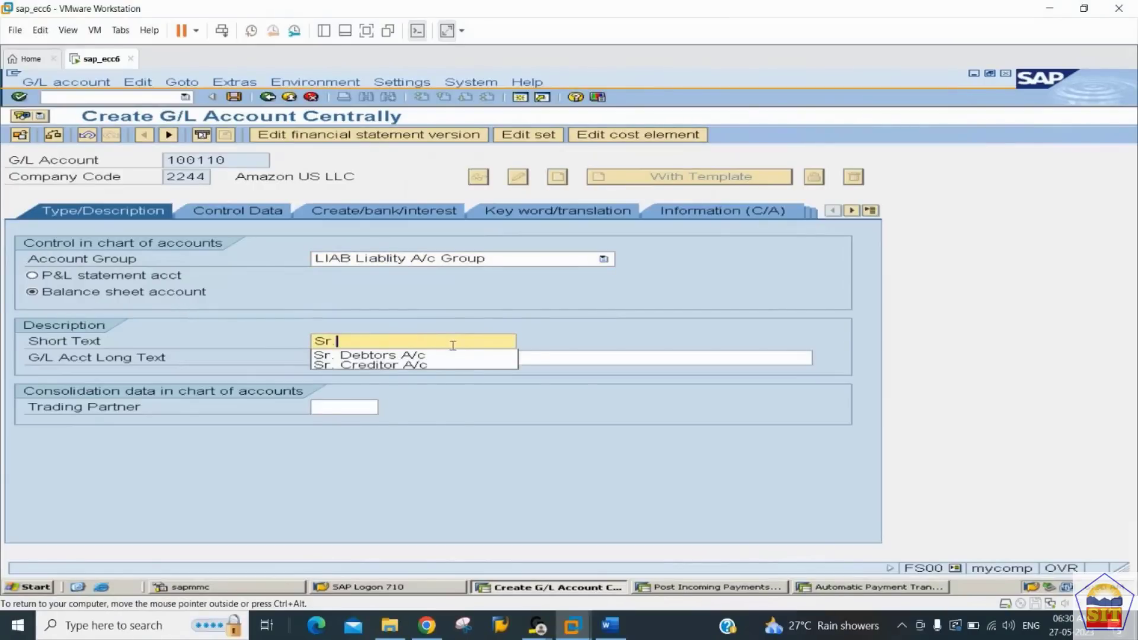
type("Advance ")
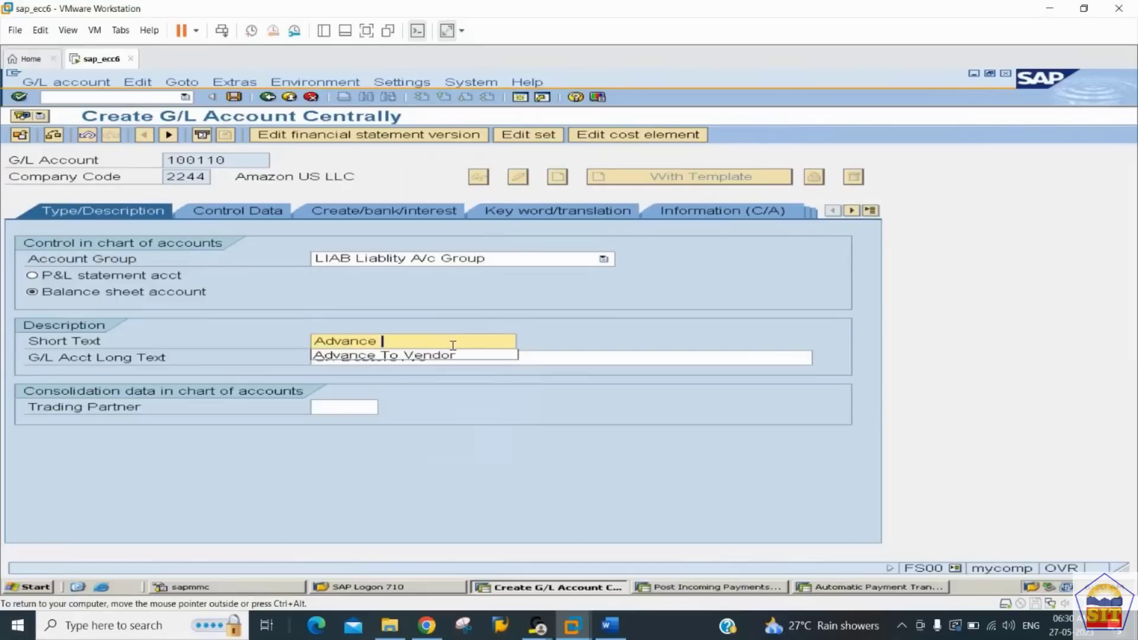
type("Frm Customer")
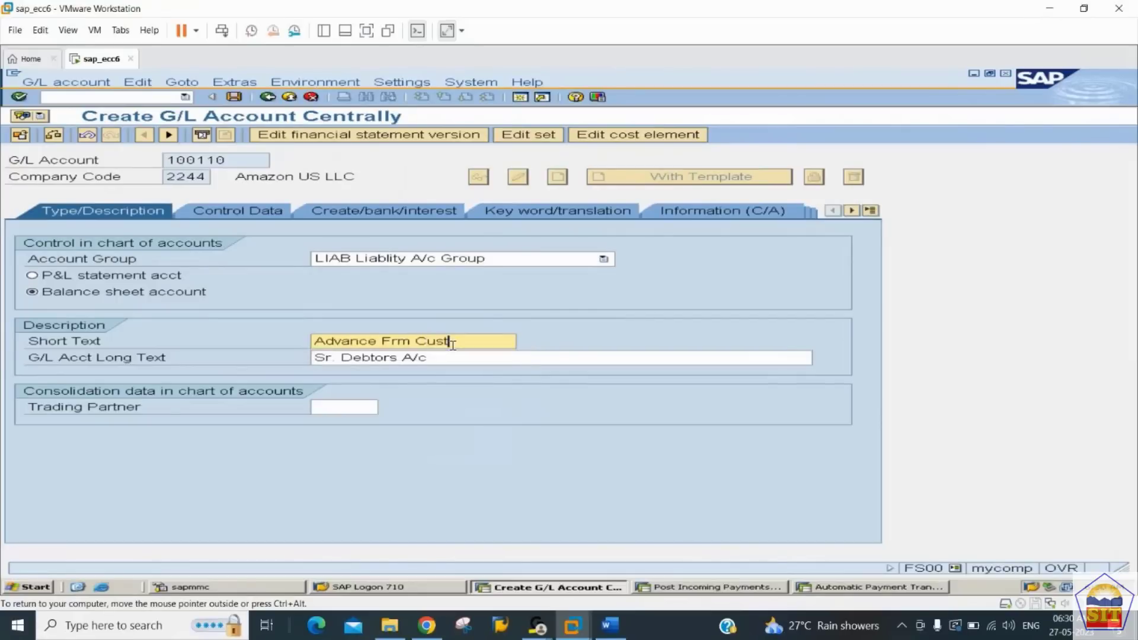
Step: Set the G/L account long text to "Advance Recd From Customer A/c"
key("Tab")
type("Advance ")
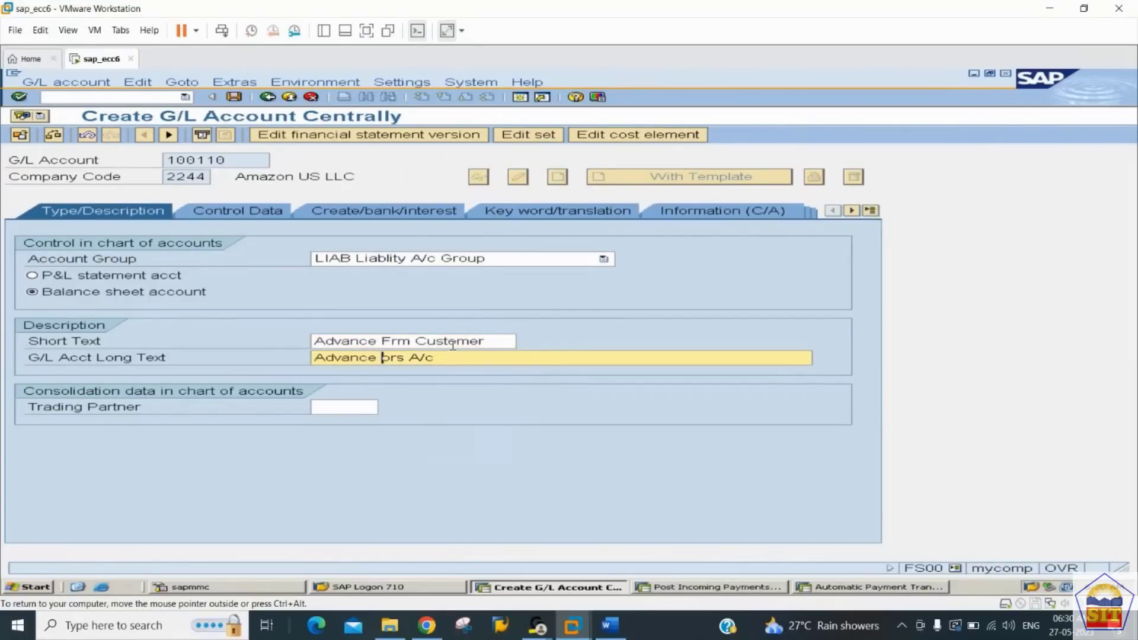
type("Recd From Customer A/c")
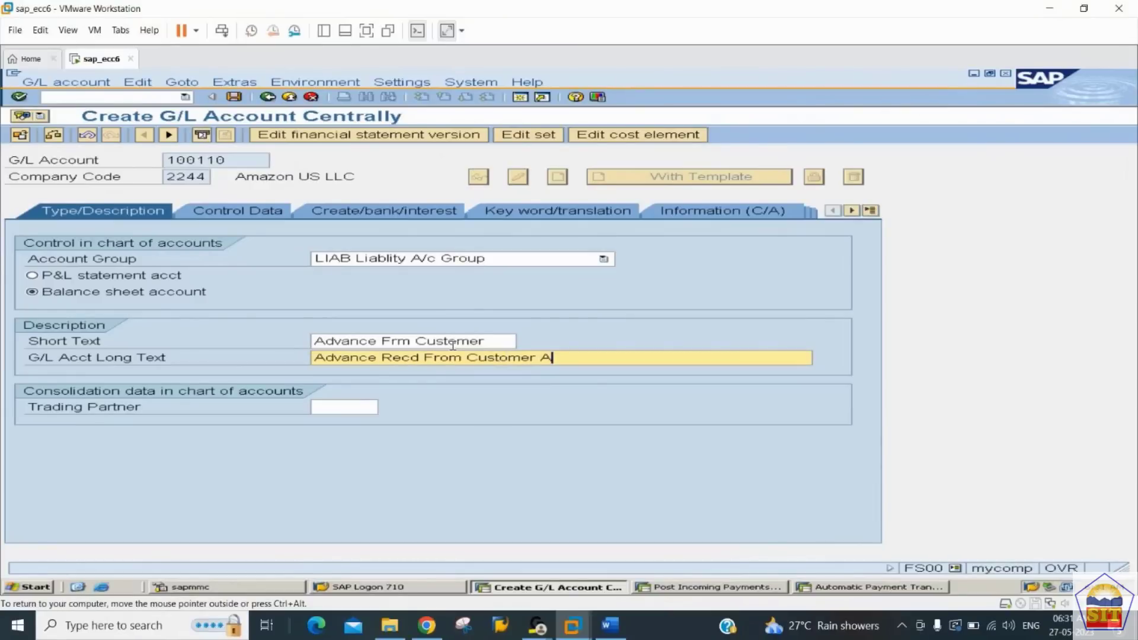
Step: Review the account's control data and its create/bank/interest settings, and save the new G/L account
left_click(265, 210)
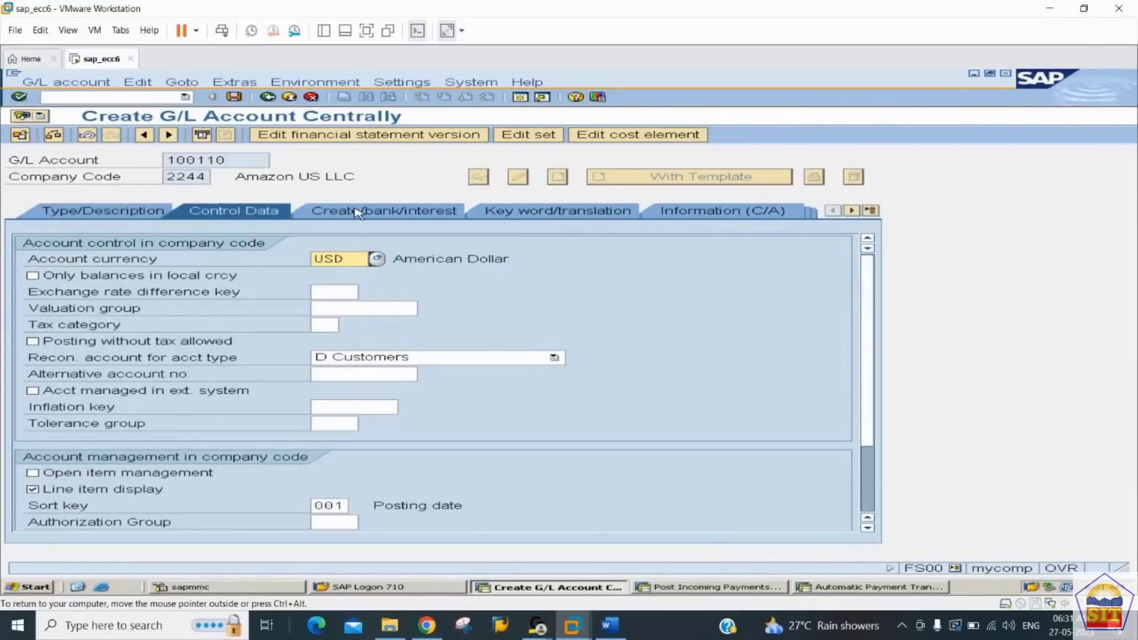
left_click(358, 212)
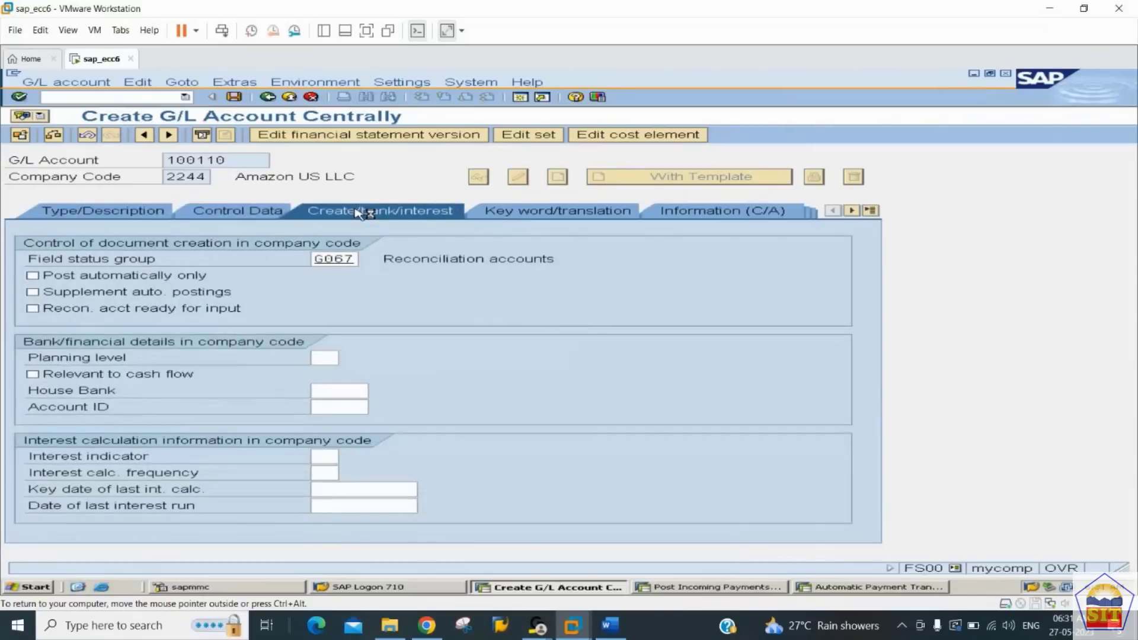
key("ctrl+s")
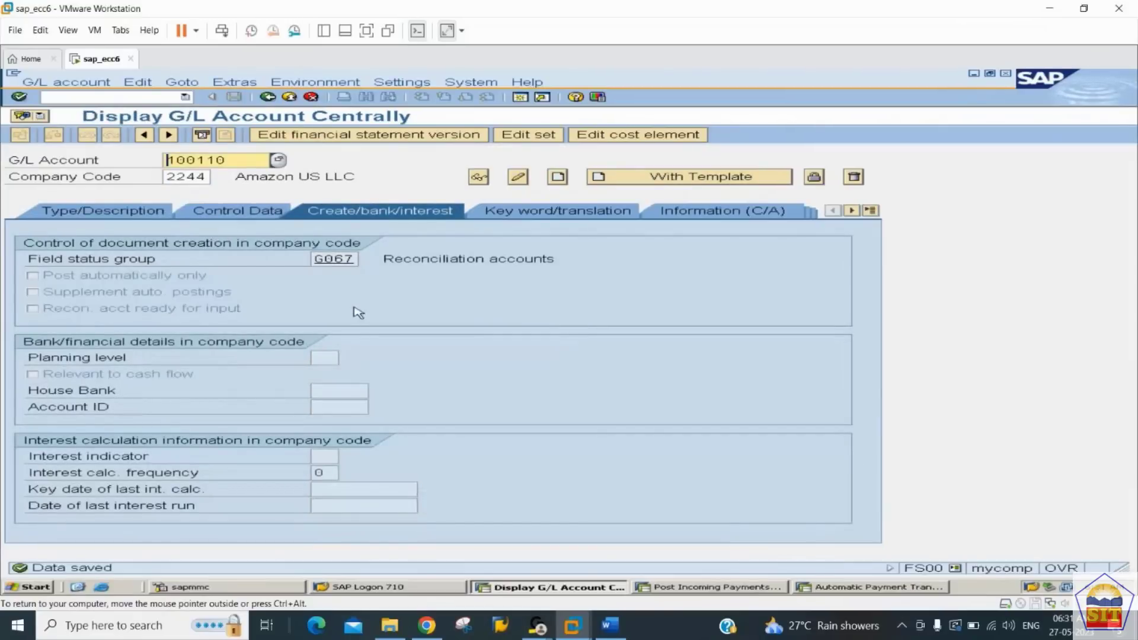
Step: Look up step 2 in the Word notes, on associating the Sundry Debtors account with the customer advance account, and return to SAP
left_click(610, 625)
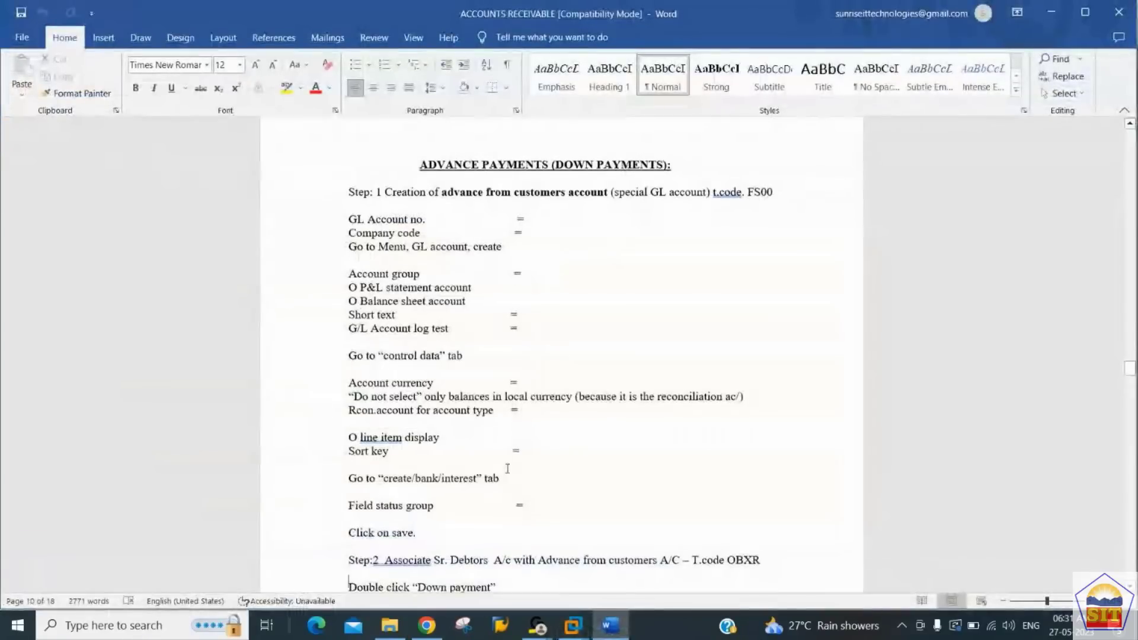
scroll(507, 469, "down", 5)
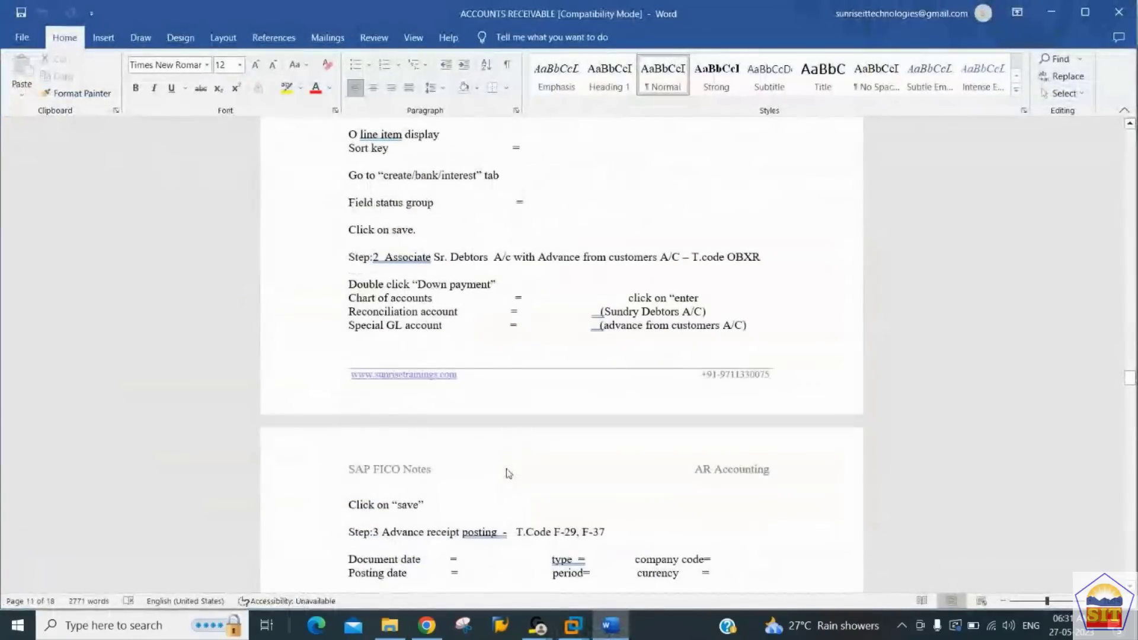
key("alt+Tab")
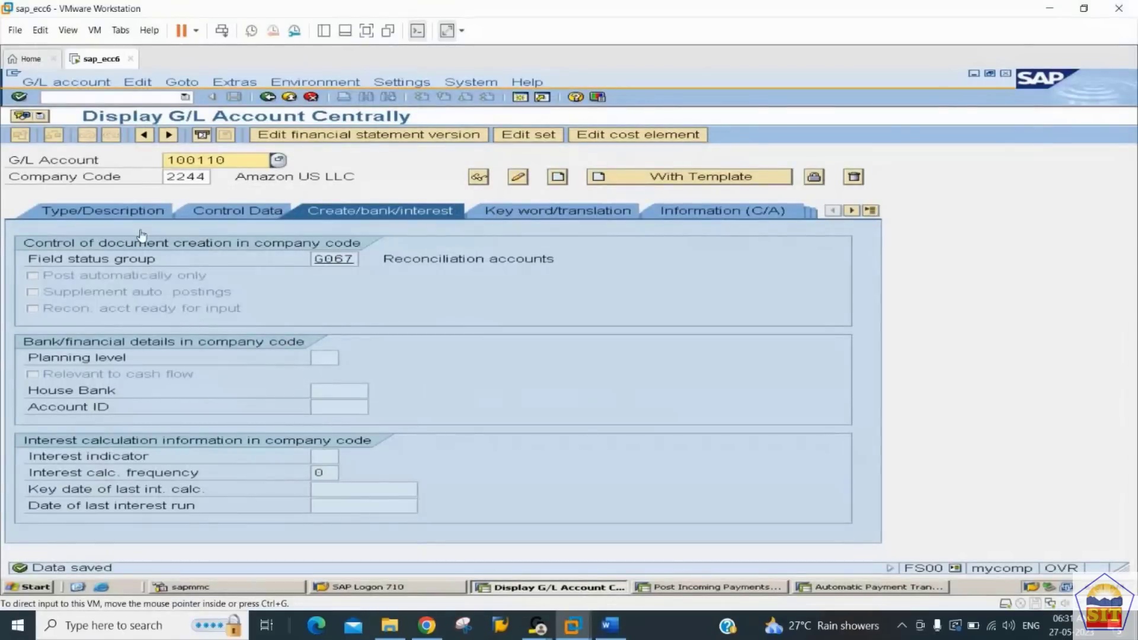
Step: Open transaction OBXR and bring up the customer Down payment request entry, indicator F, for chart of accounts 2244
left_click(113, 97)
type("/nob")
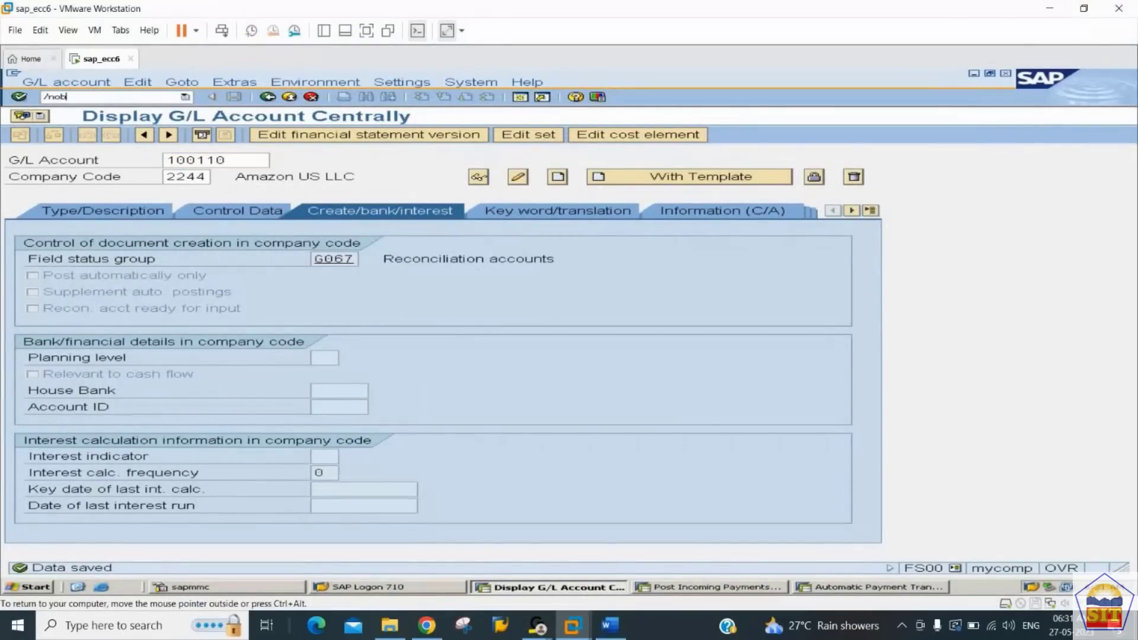
type("c4")
key("Return")
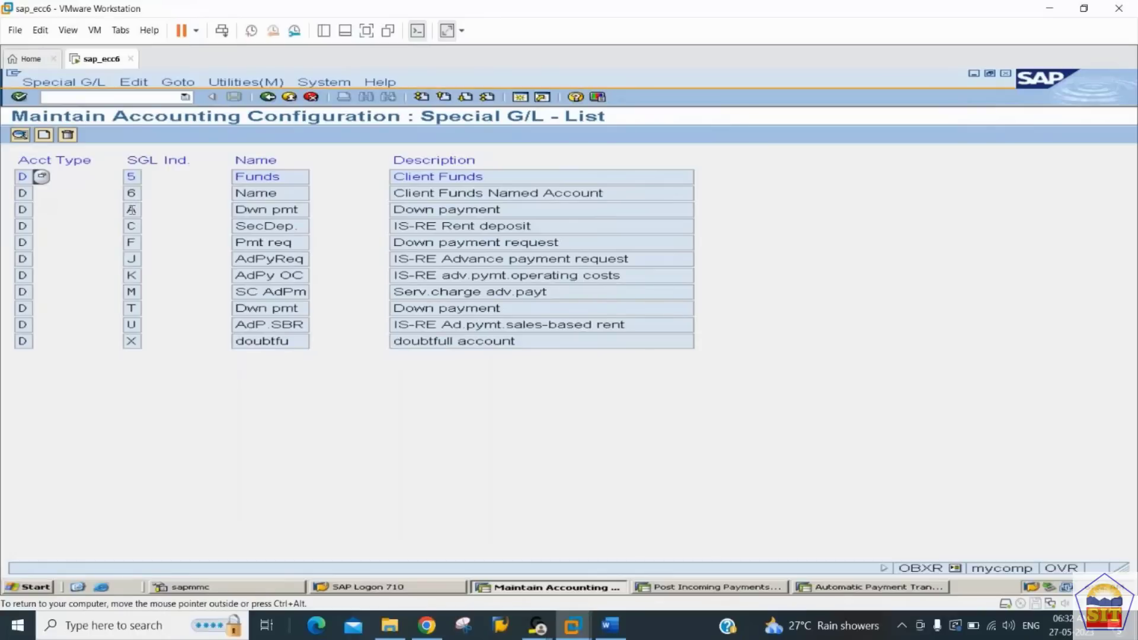
double_click(132, 245)
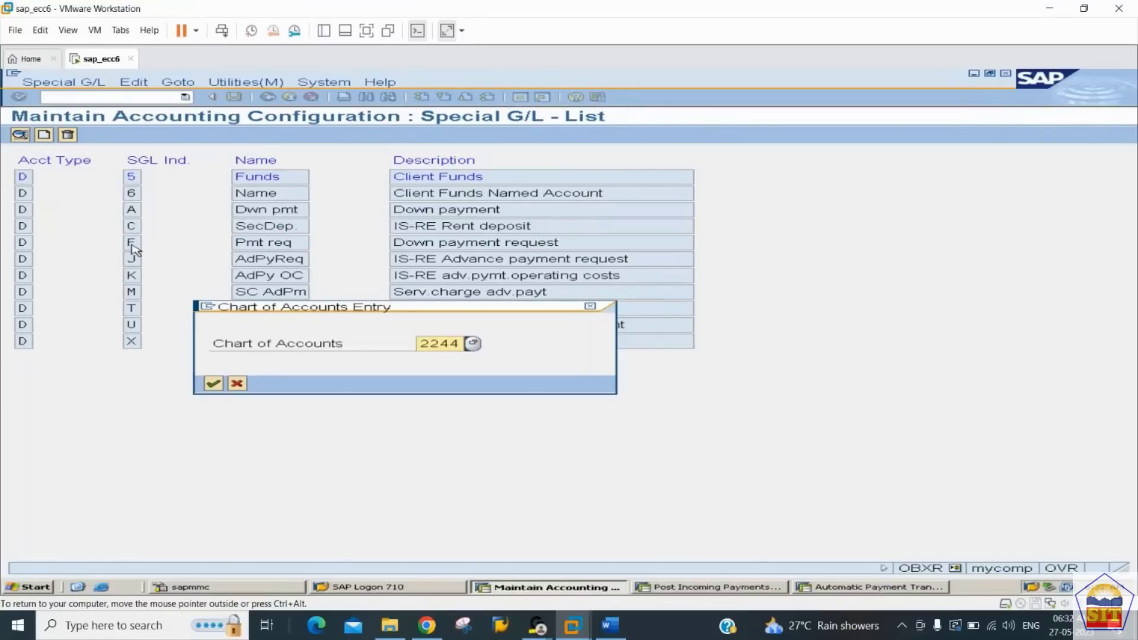
key("Return")
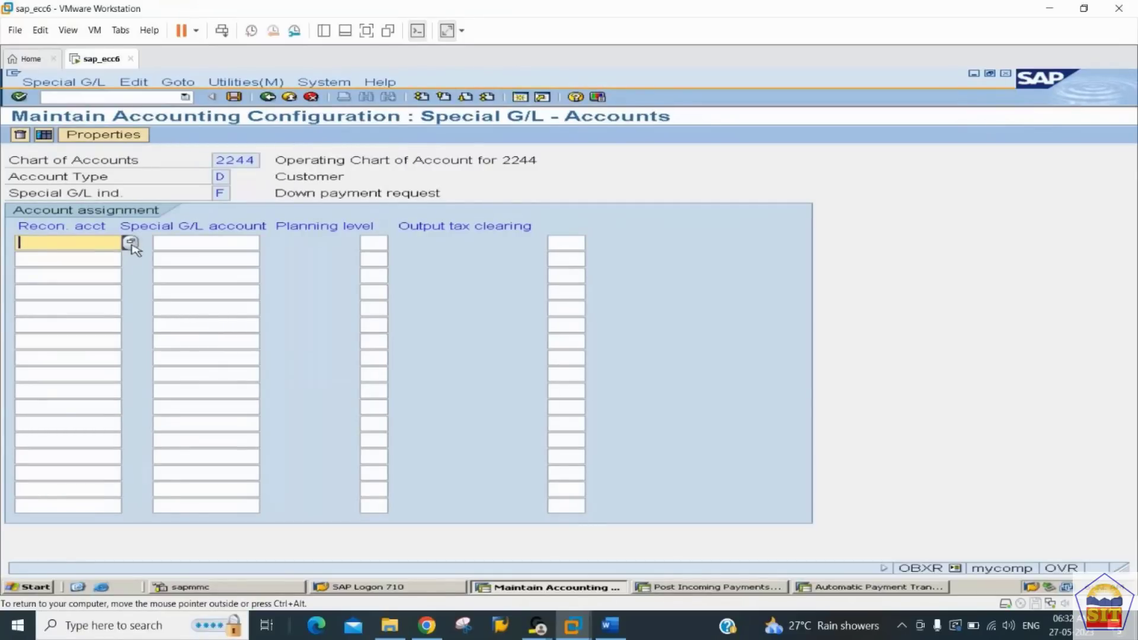
Step: Assign special G/L account 100110 to reconciliation account 200110 for indicator F, and save it under the proposed customizing request
type("200110")
key("Tab")
type("10")
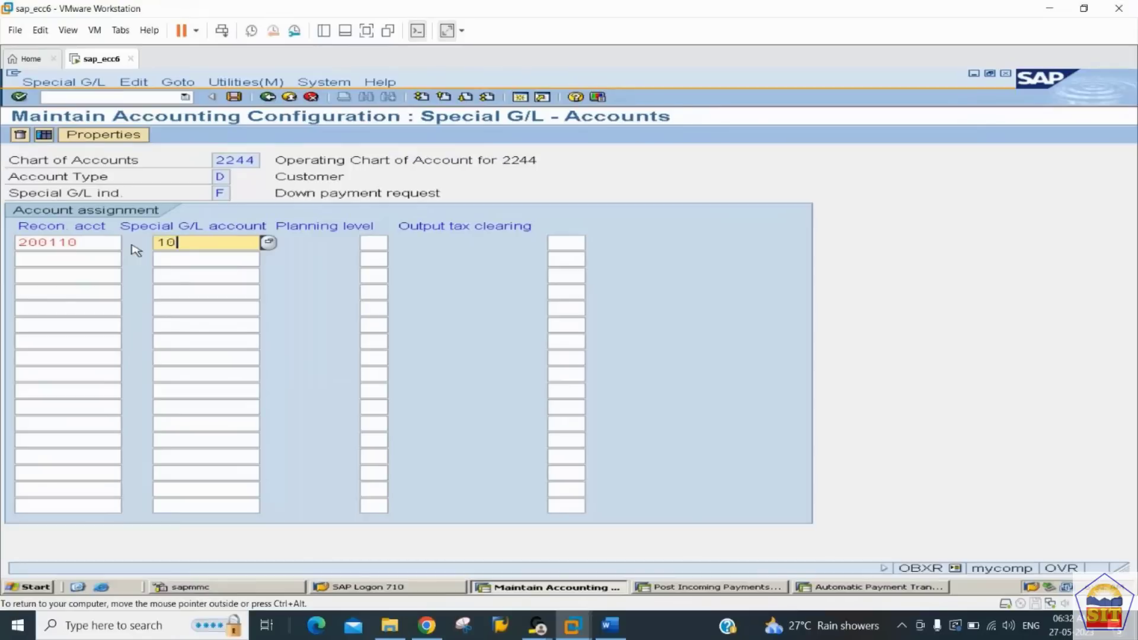
type("0110")
left_click(86, 244)
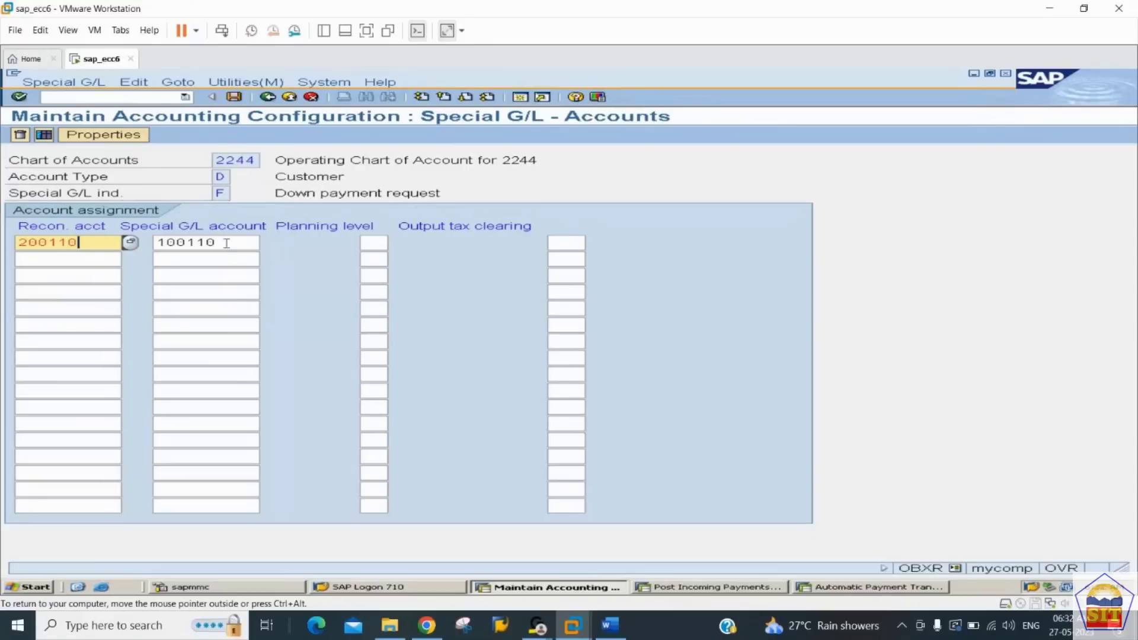
left_click(226, 243)
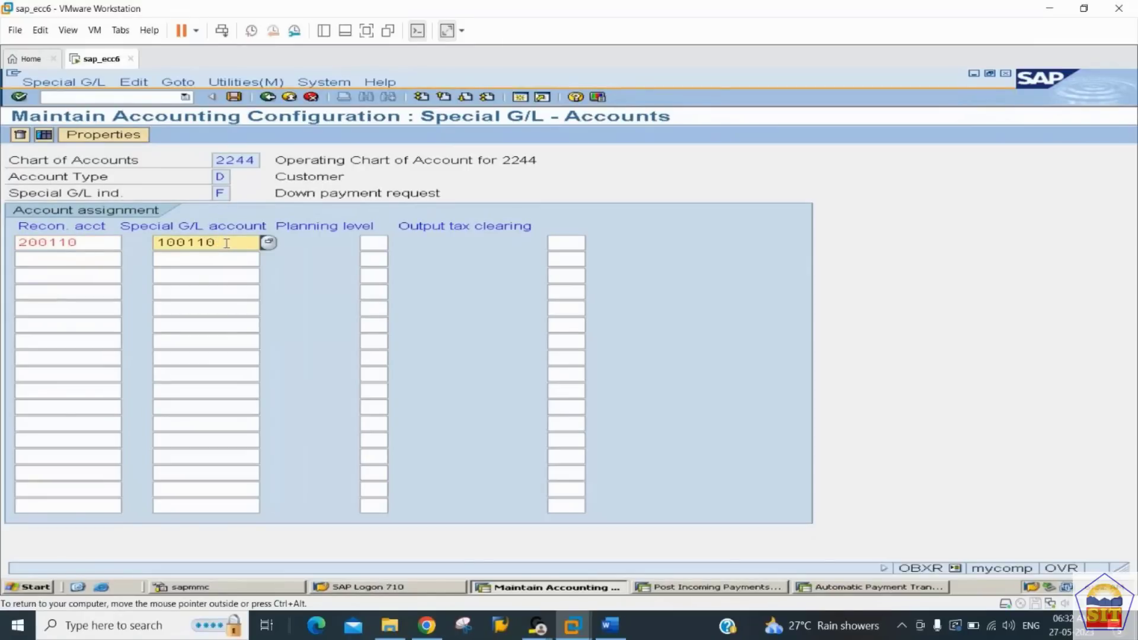
key("shift+Tab")
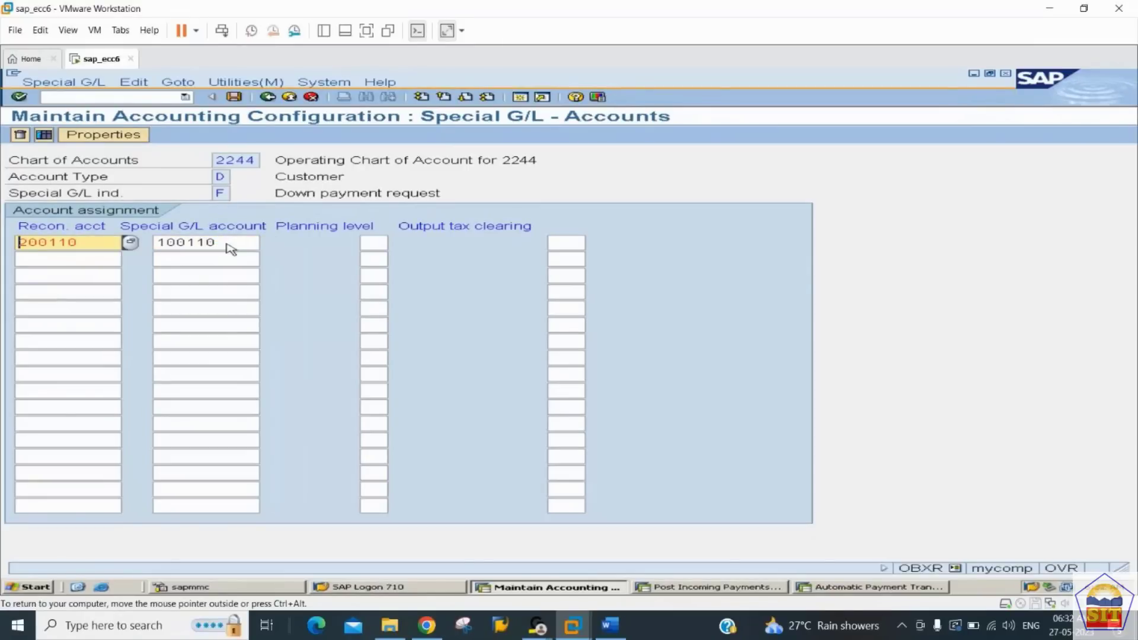
key("ctrl+s")
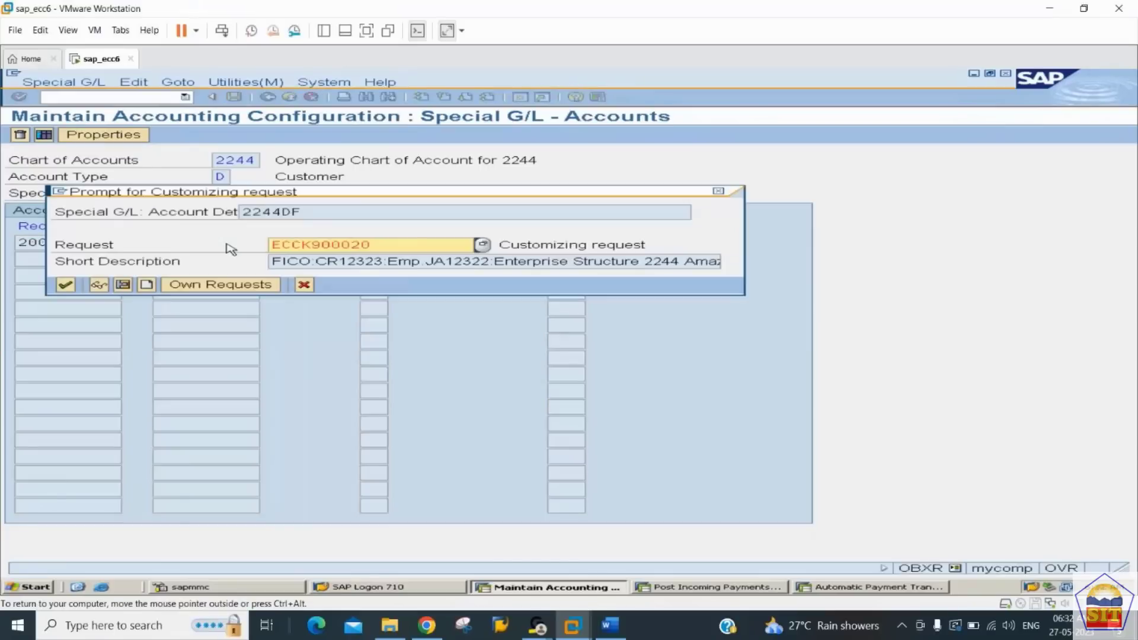
key("Return")
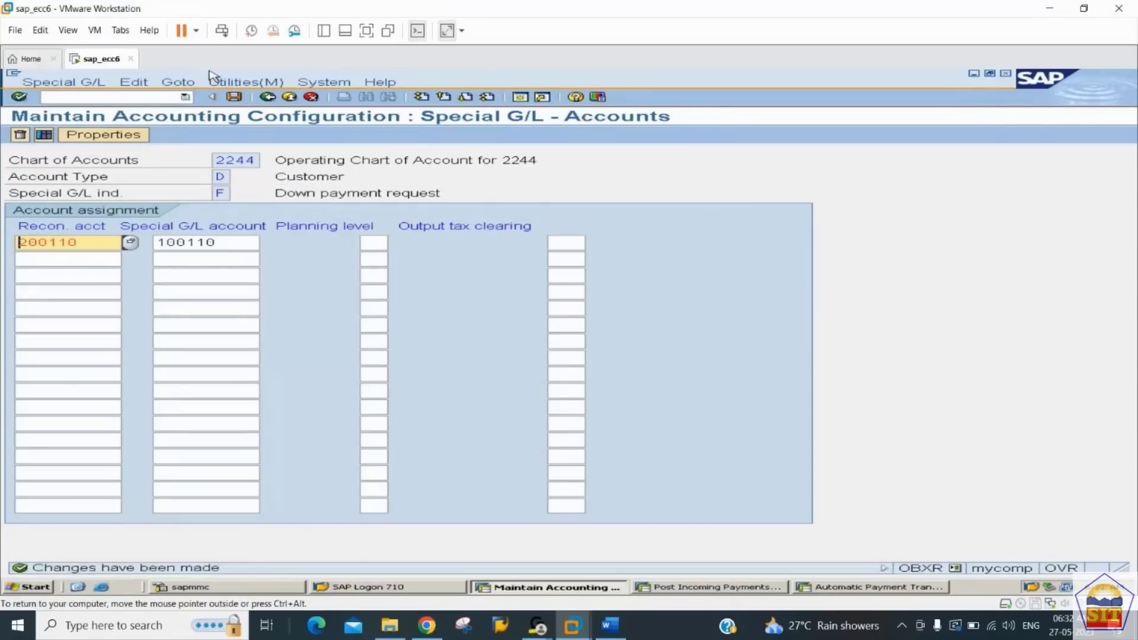
Step: For the Down payment indicator A, assign special G/L account 100110 to reconciliation account 200110 and save
left_click(267, 97)
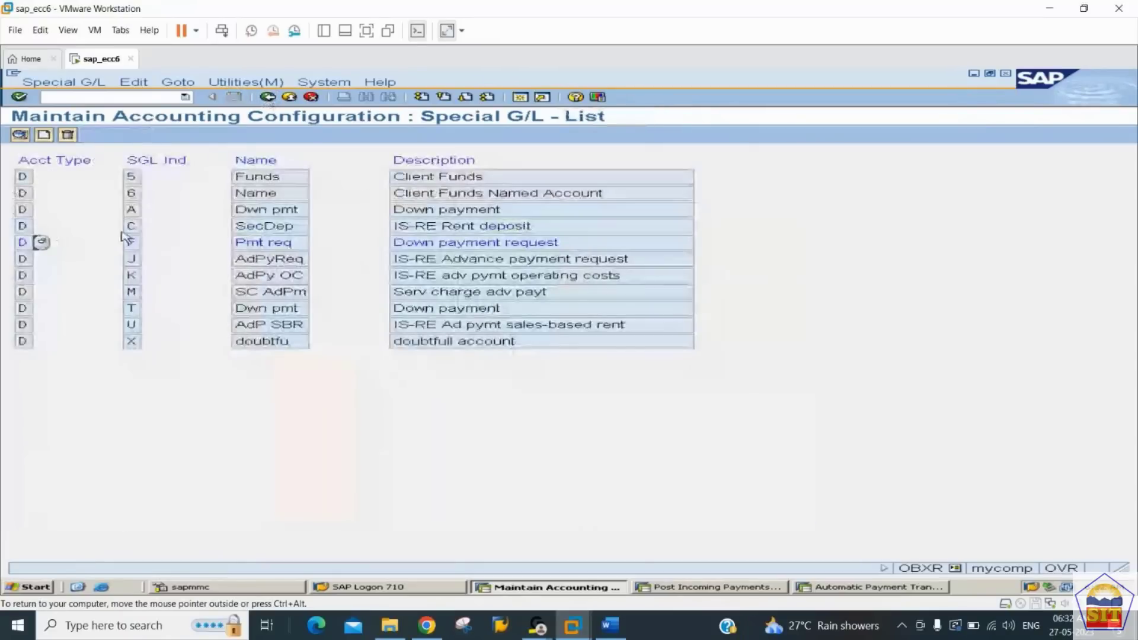
double_click(132, 210)
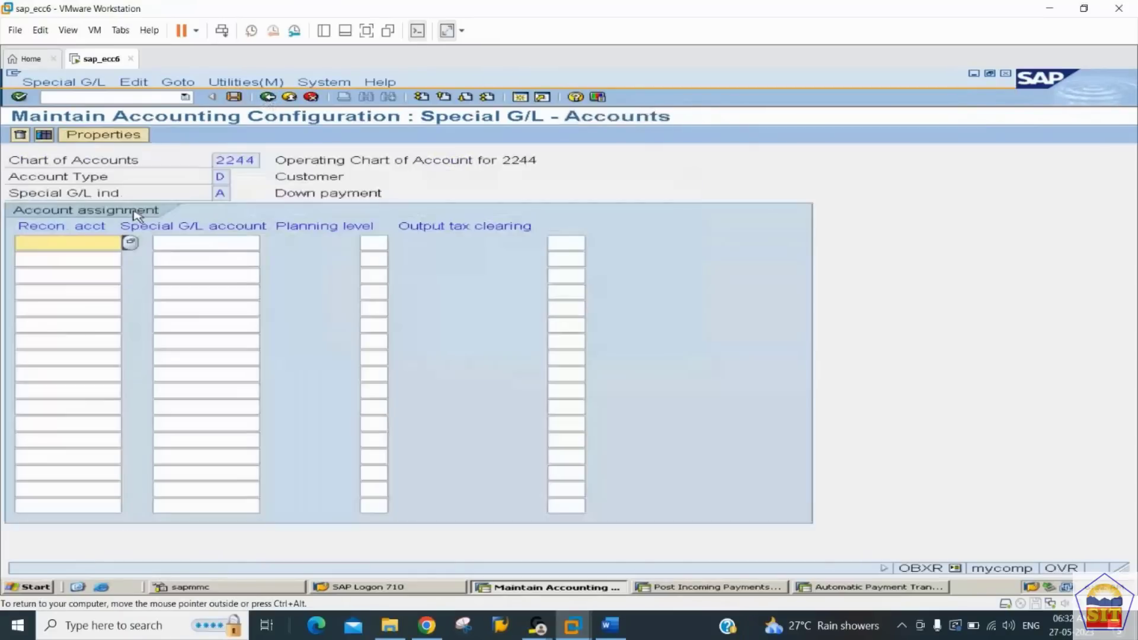
key("BackSpace")
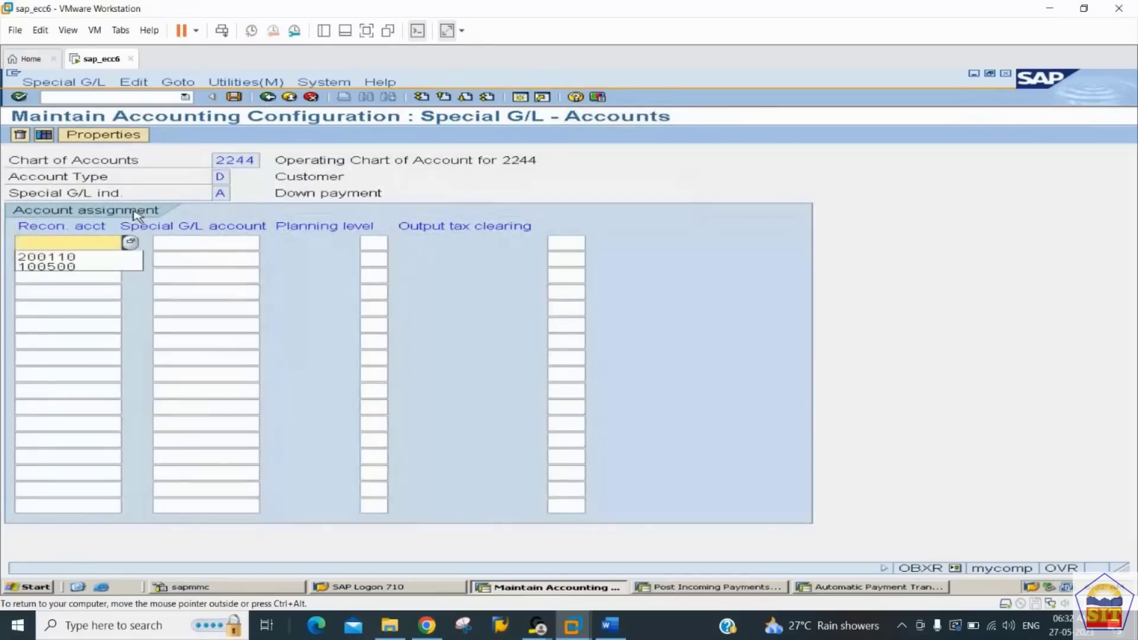
key("Down")
key("Tab")
key("BackSpace")
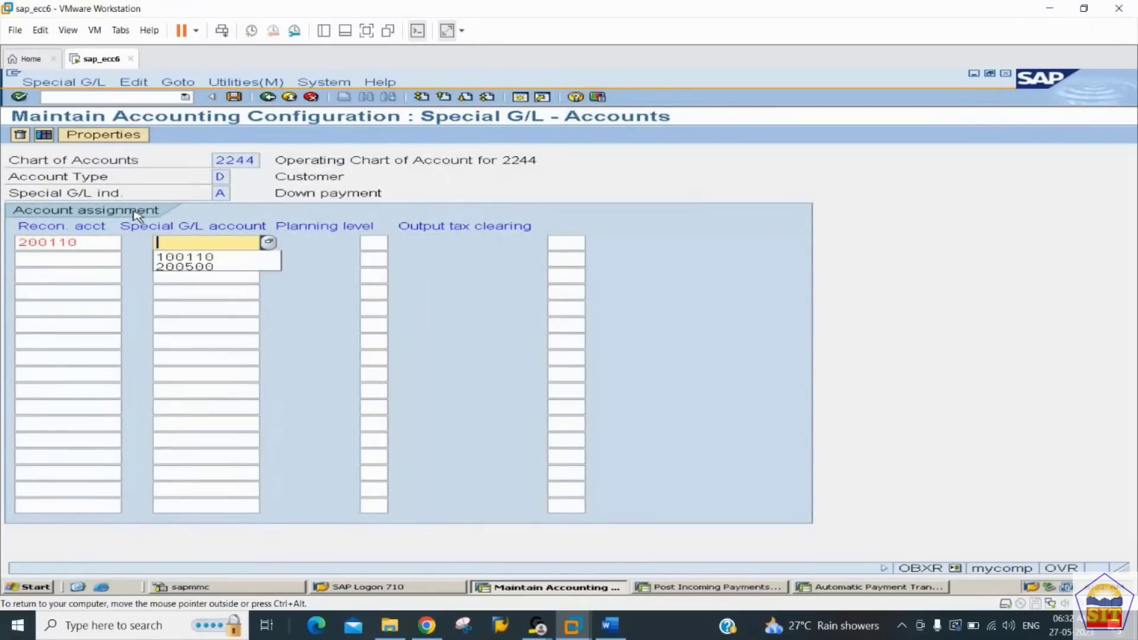
key("Down")
key("Return")
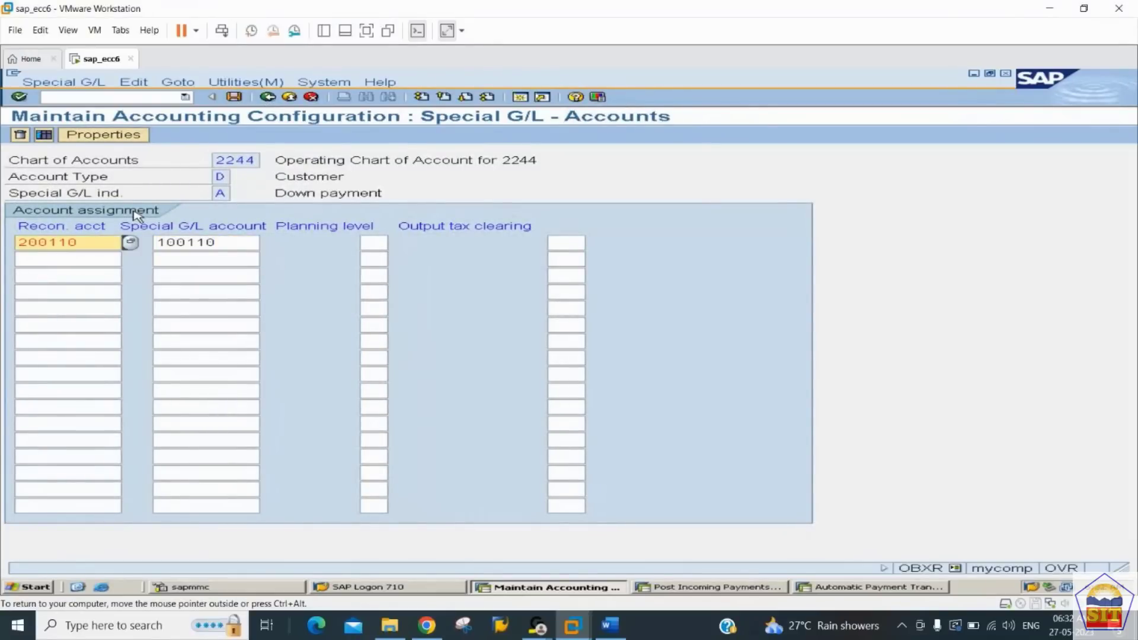
key("ctrl+s")
key("Return")
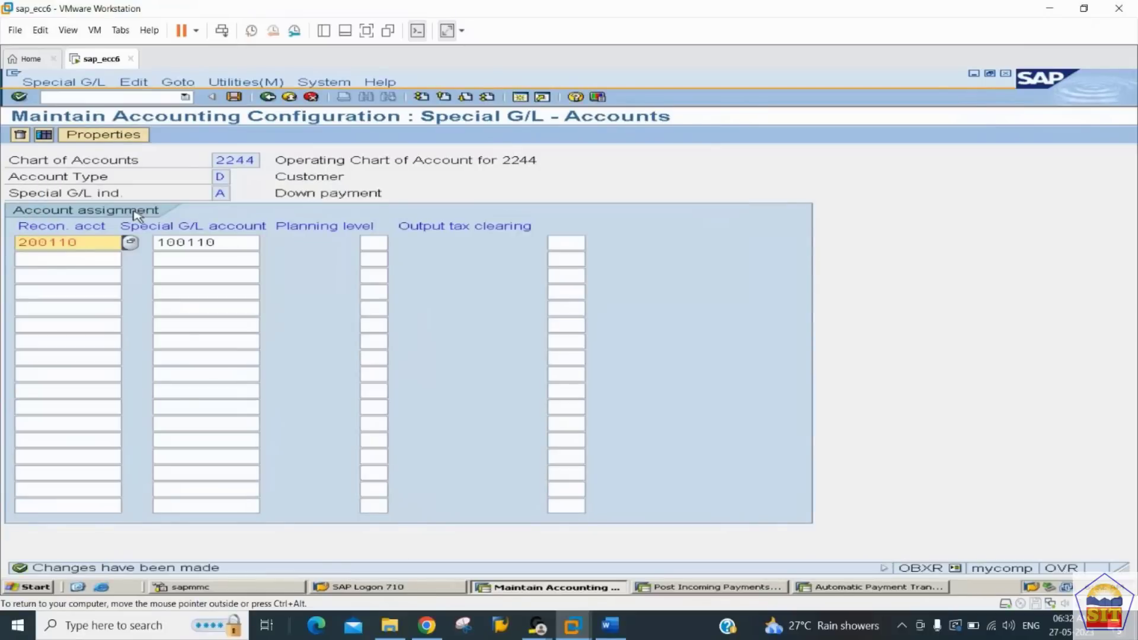
Step: Look up step 3 in the Word notes, on advance receipt posting and its transaction codes, and return to SAP
left_click(611, 625)
type("Customer:")
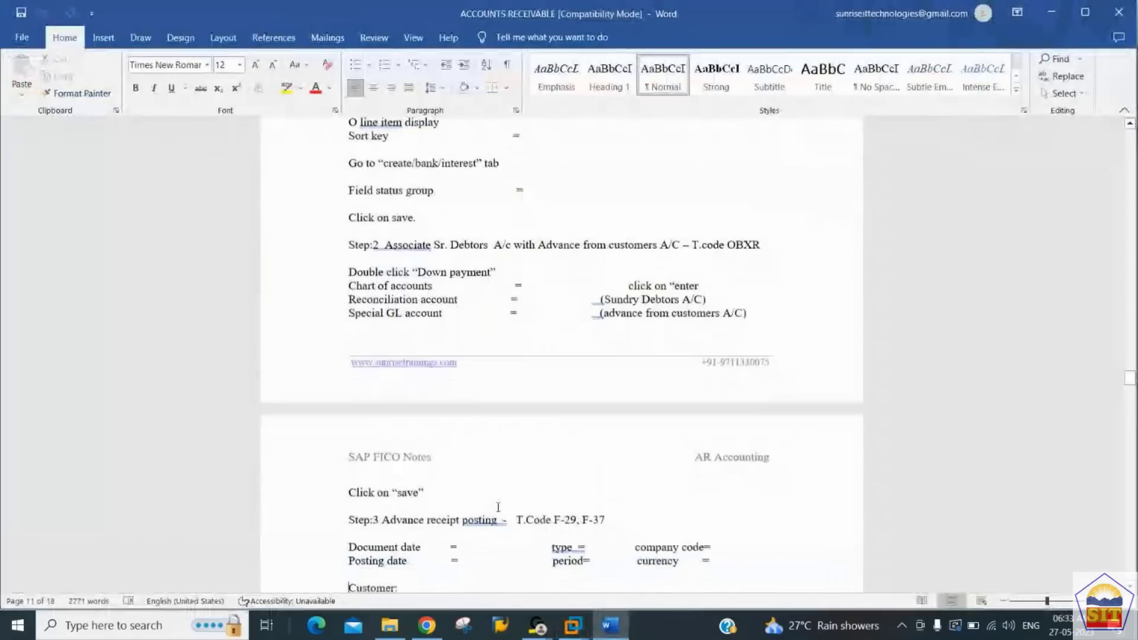
key("Down")
key("Down")
key("Down")
key("Down")
key("Down")
key("Down")
key("Down")
key("Down")
key("Down")
key("Down")
key("Down")
key("Up")
key("Up")
key("Up")
key("Up")
key("Up")
key("Up")
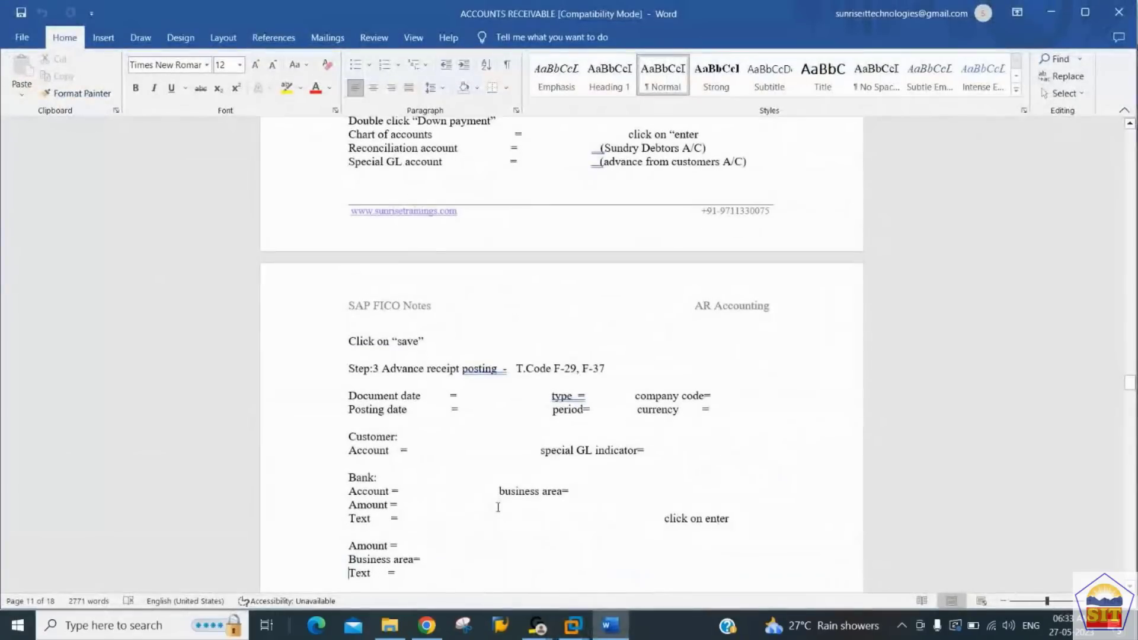
key("Up")
key("Up")
key("Up")
key("Up")
key("Up")
key("Up")
key("Up")
key("Up")
key("Up")
key("Up")
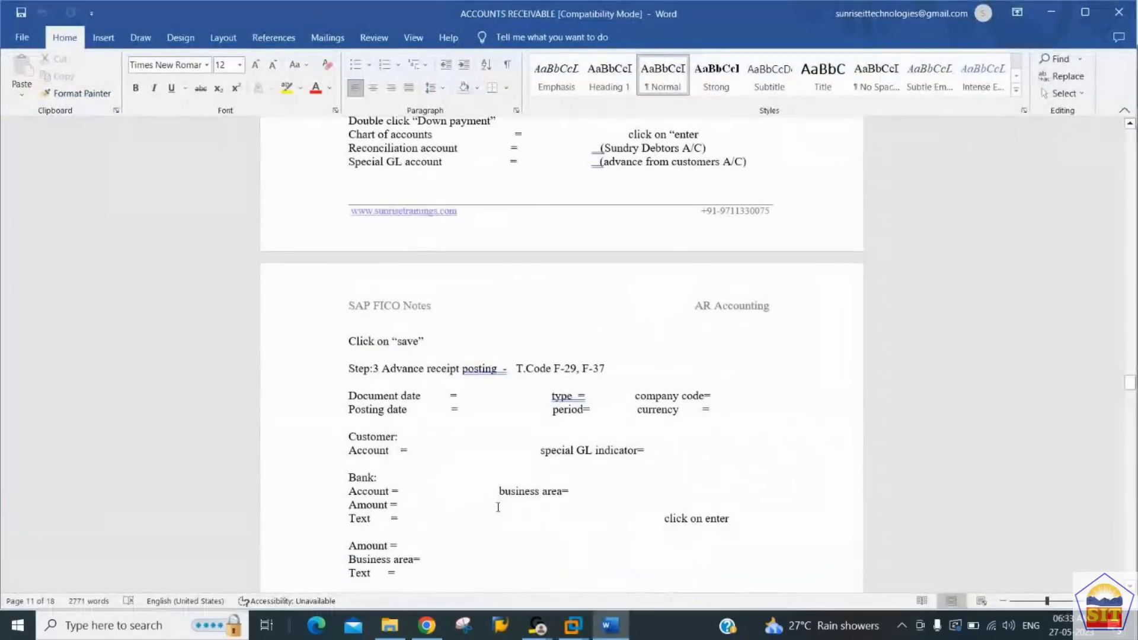
key("alt+Tab")
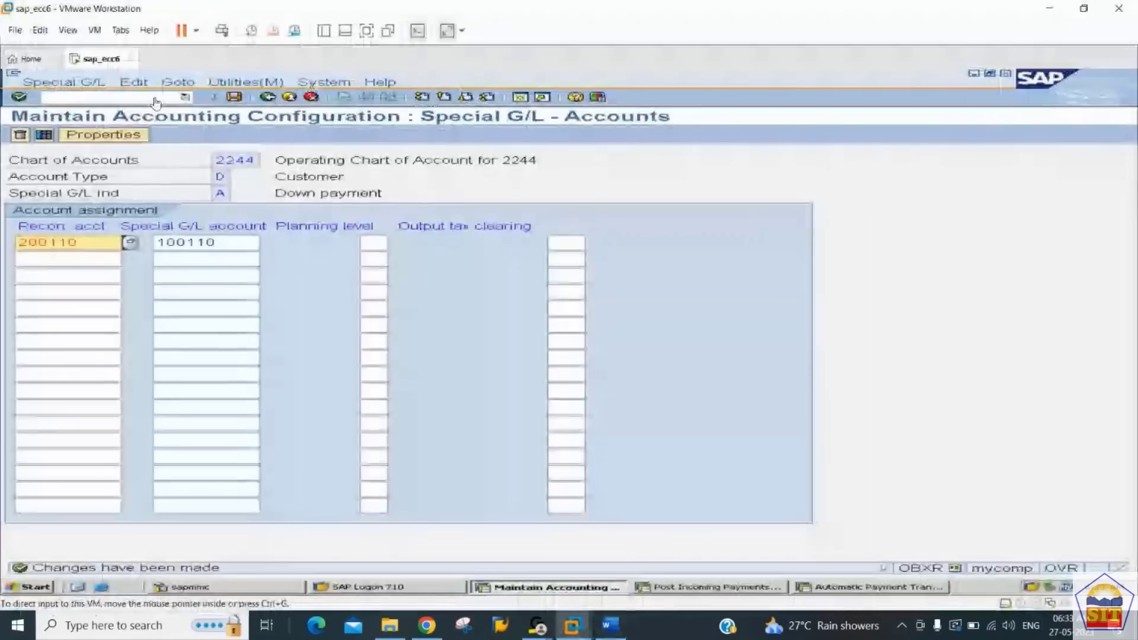
key("alt+Tab")
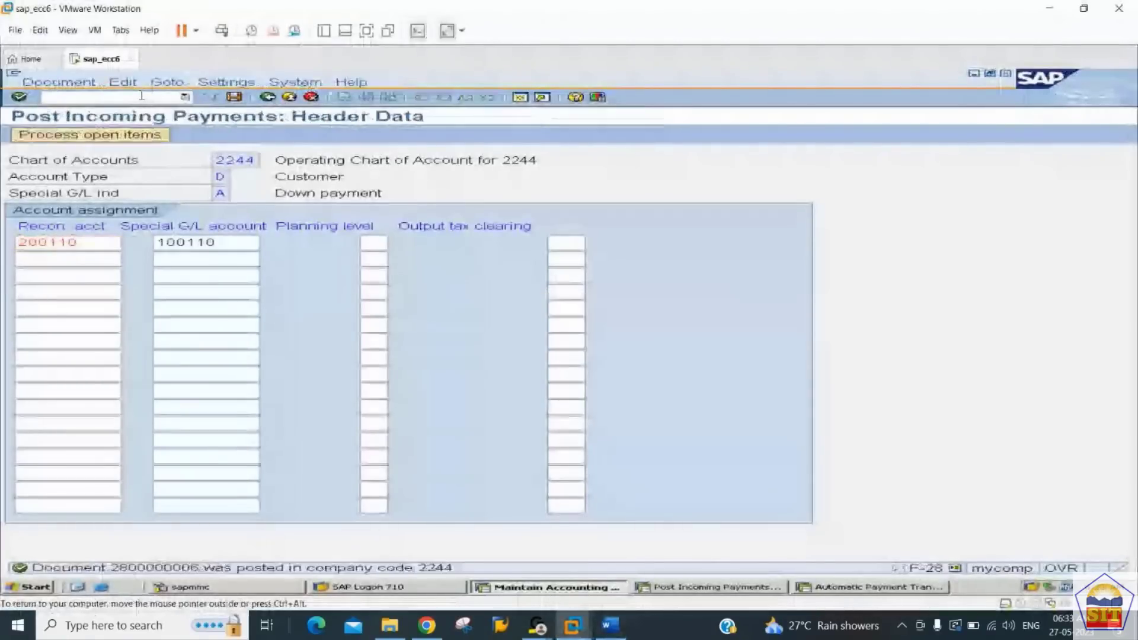
key("alt+Tab")
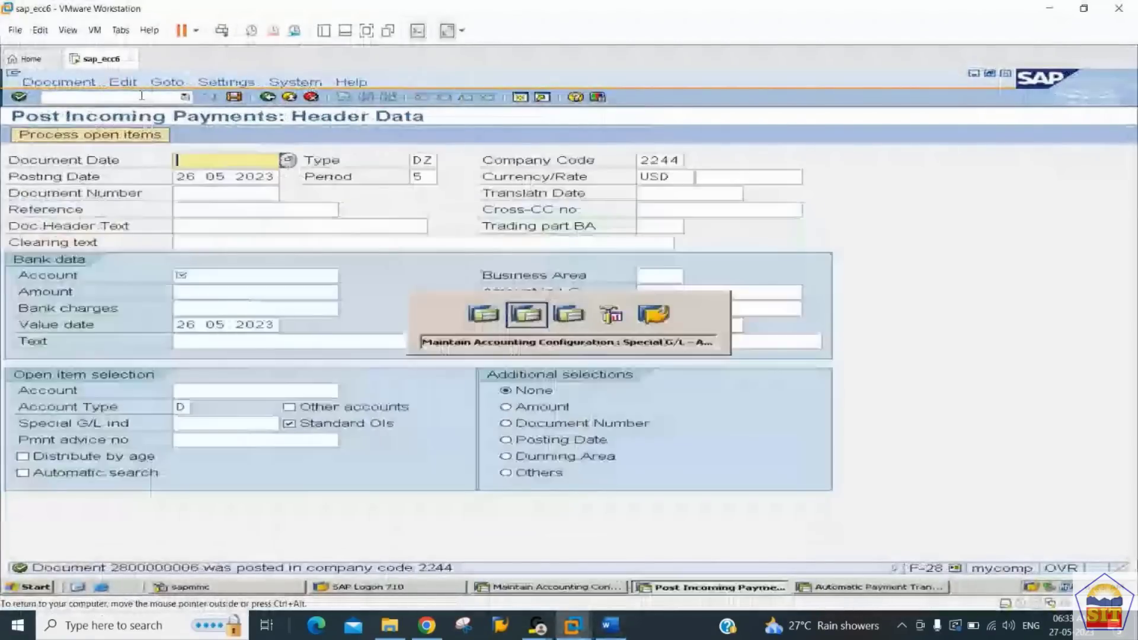
left_click(616, 629)
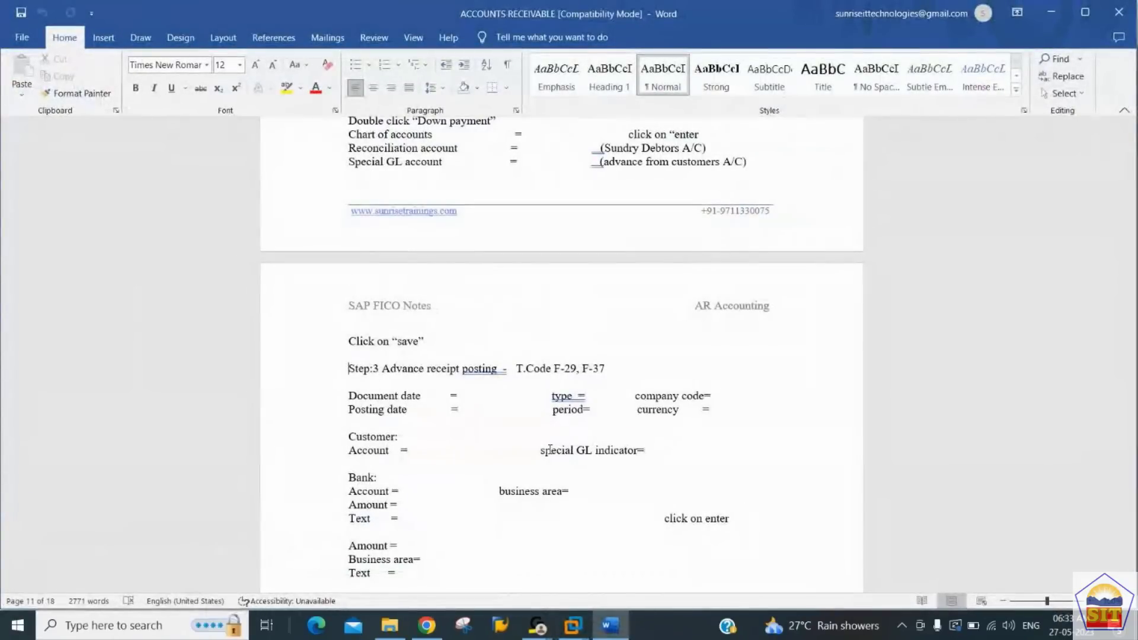
key("alt+Tab")
Step: Open transaction F-29 for posting a customer down payment in the session showing the special G/L configuration
left_click(107, 97)
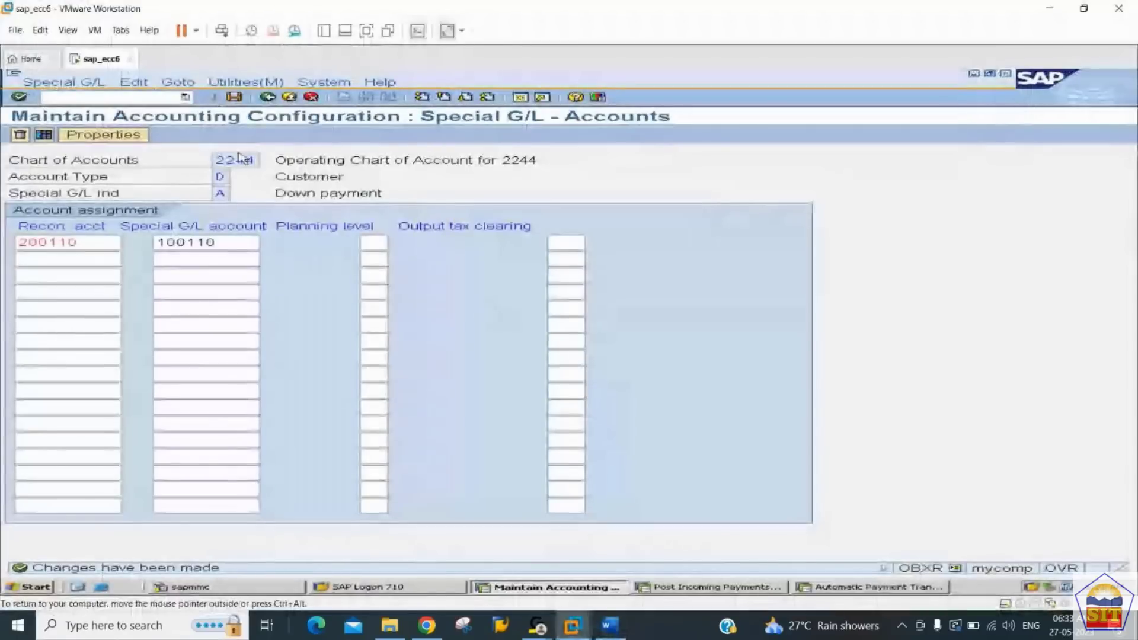
type("/nf-29")
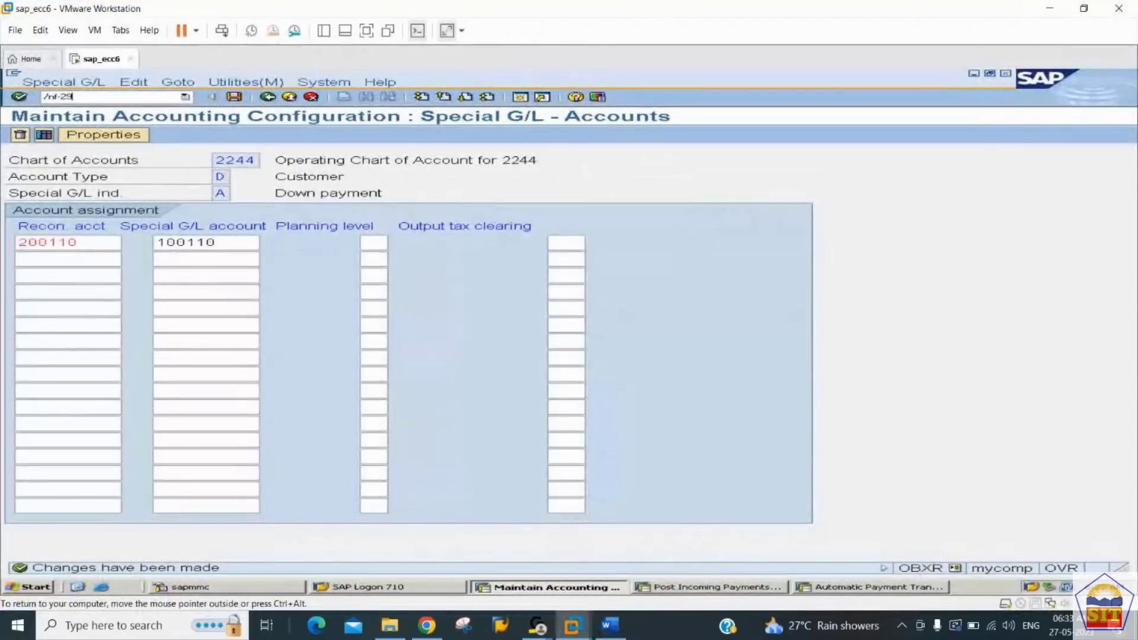
key("Return")
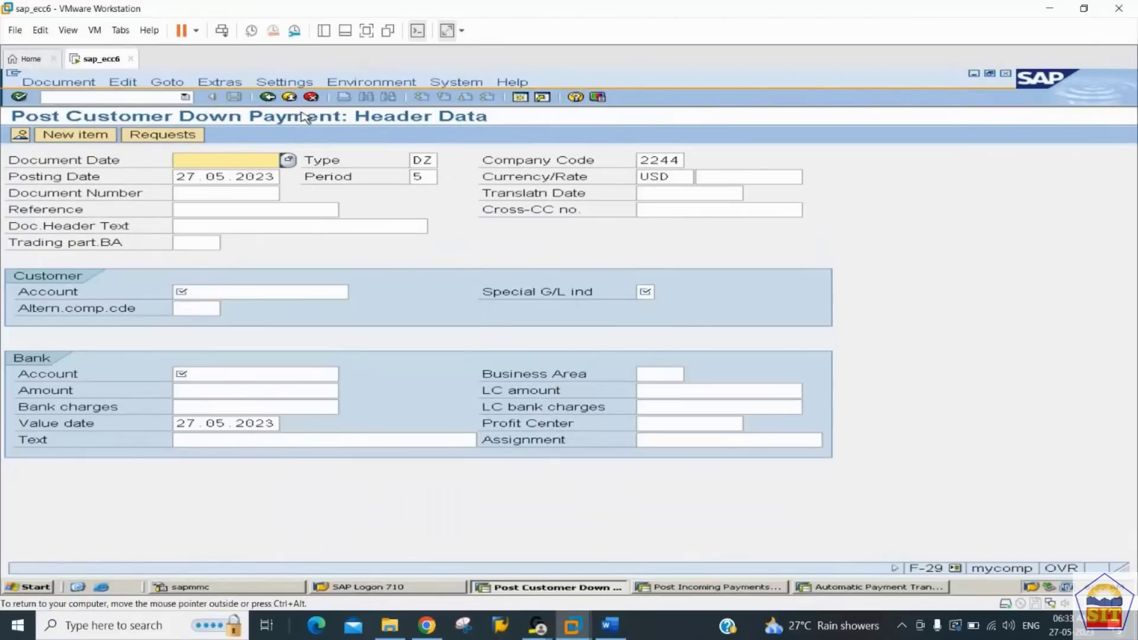
Step: Switch to the Post Incoming Payments session and open transaction F-37 for a customer down payment request there
key("alt+Tab")
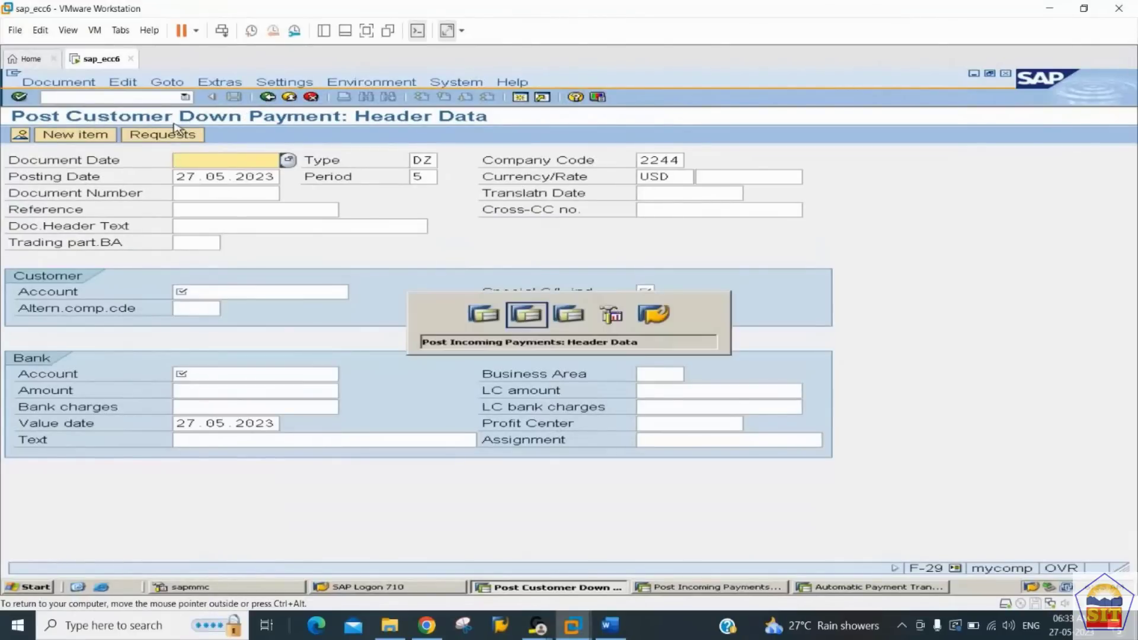
key("alt+Tab")
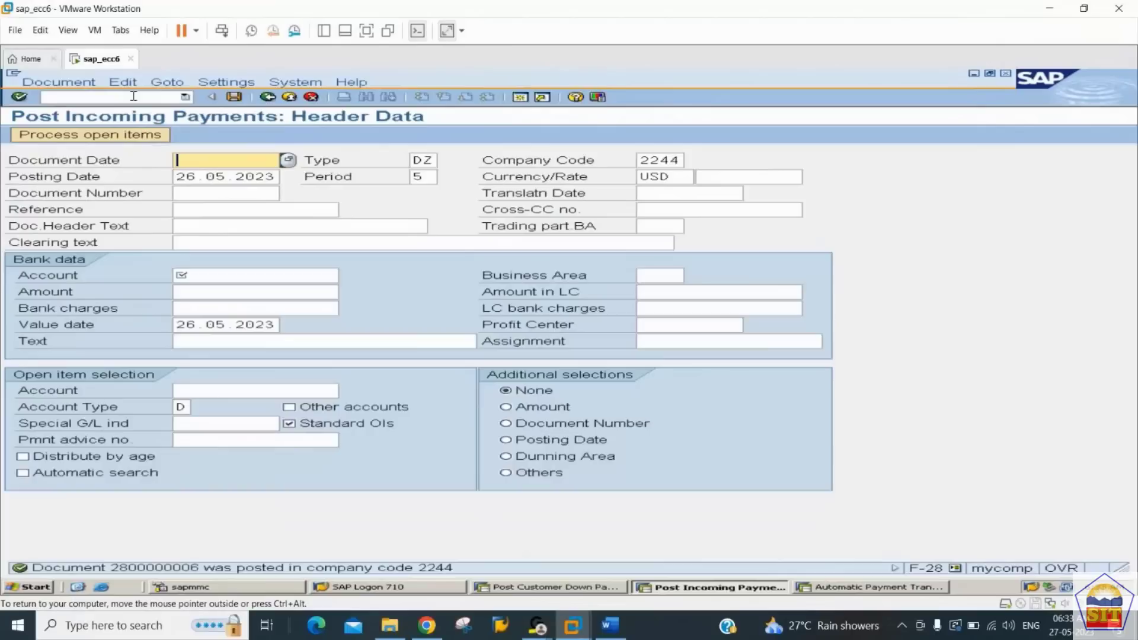
type("/")
left_click(132, 98)
type("/nf")
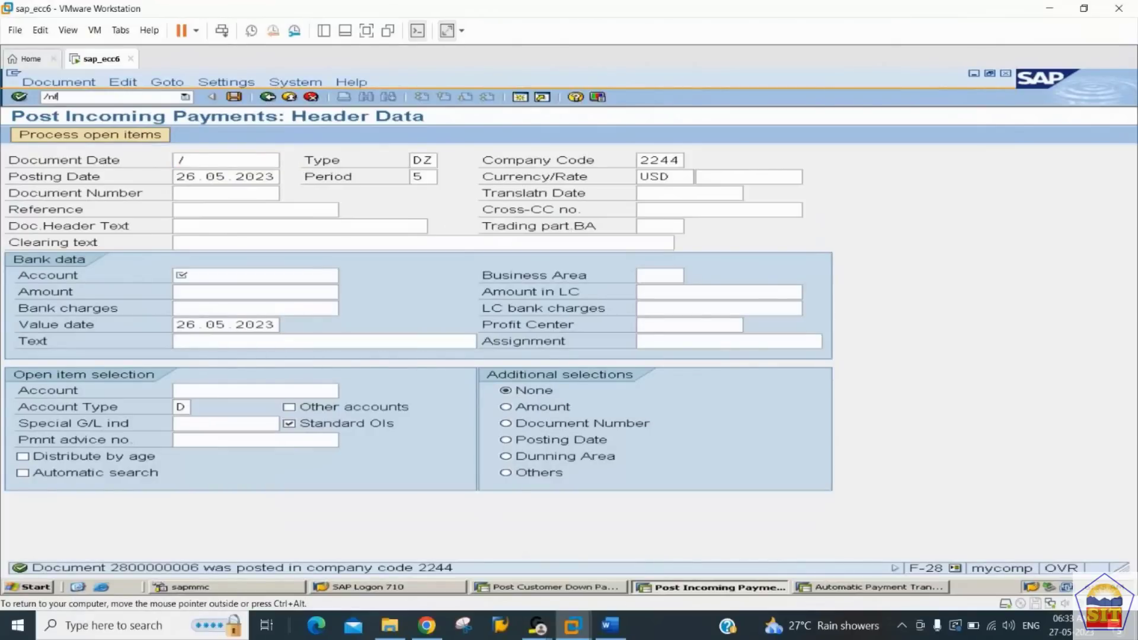
type("-37")
key("Return")
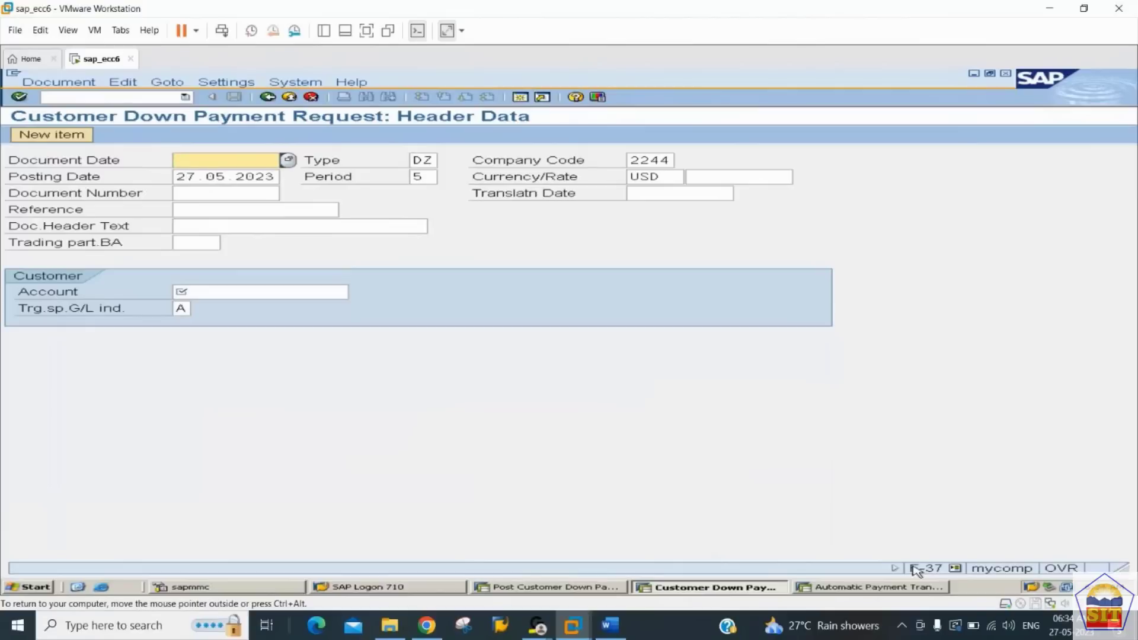
Step: Set the down payment request's document date to 27.05.2023 and go to the customer account field
type("27")
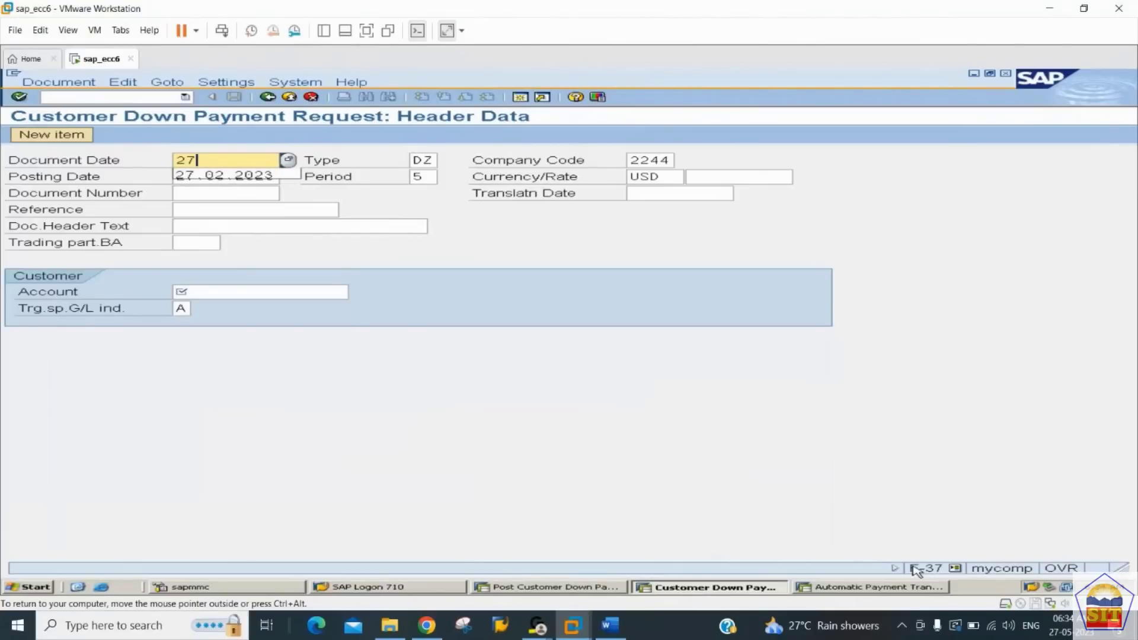
type(".05.")
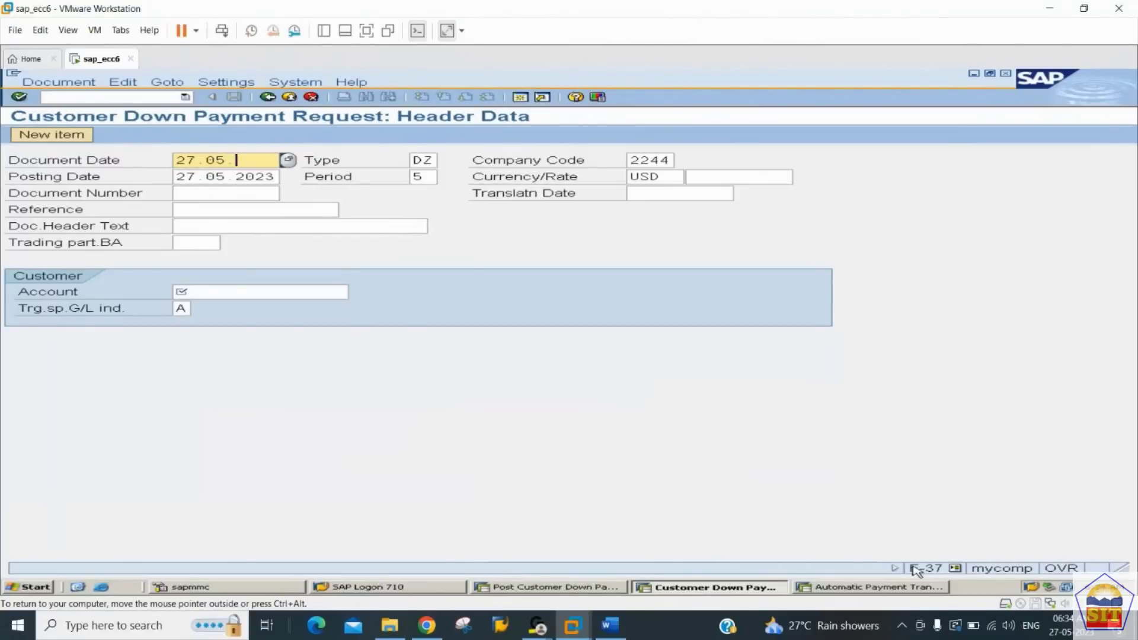
type("2023")
key("Tab")
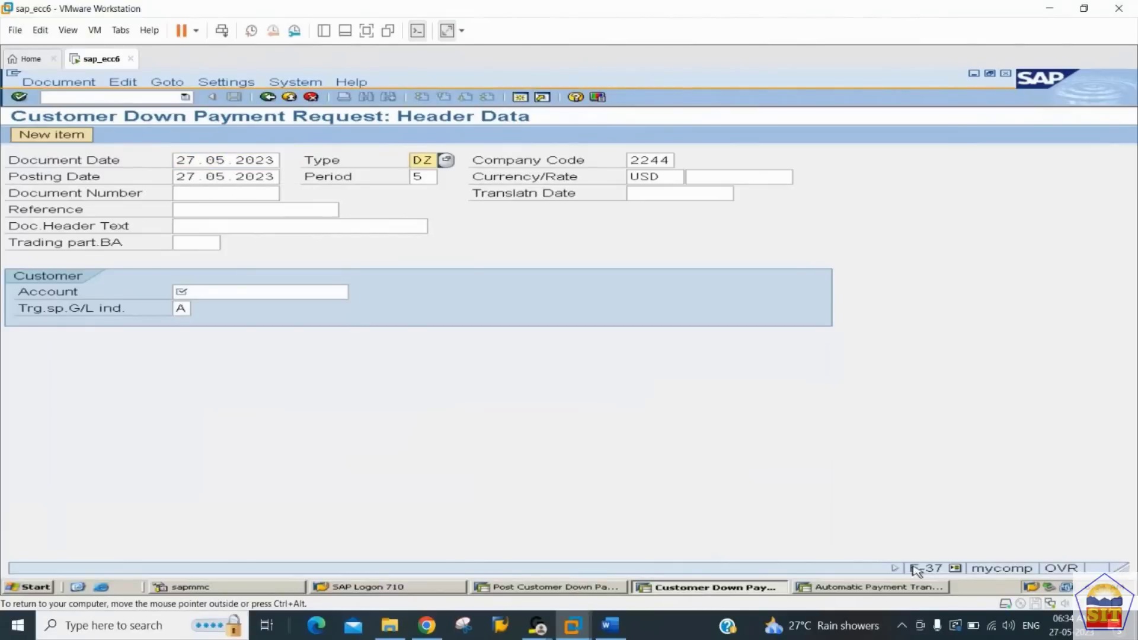
key("Tab")
key("Tab")
key("Tab")
key("Tab")
key("Tab")
key("Tab")
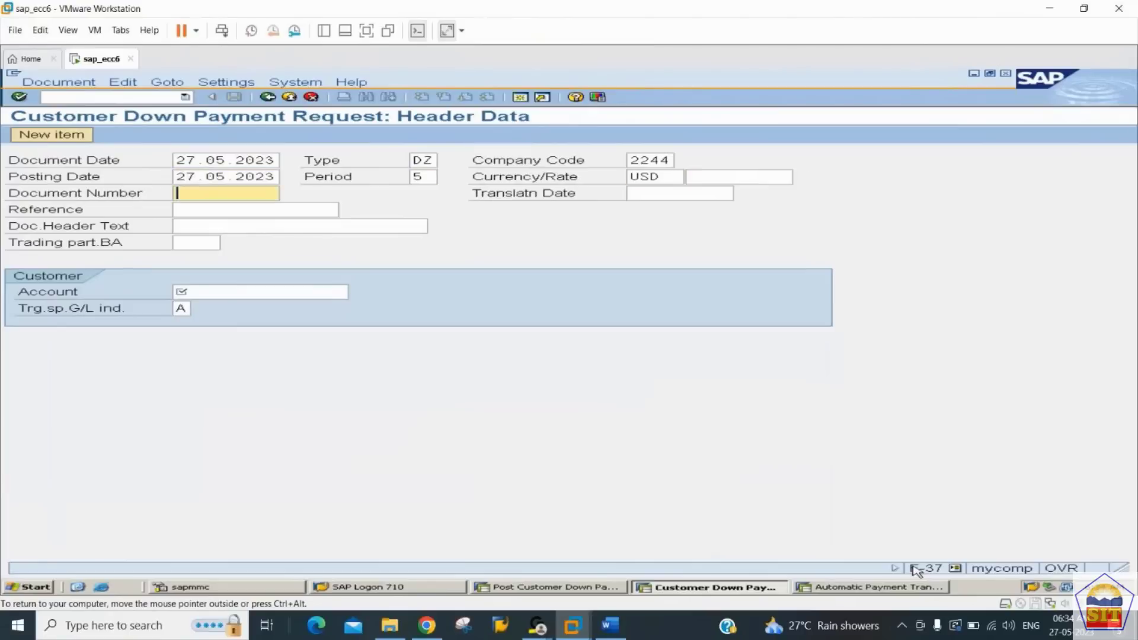
key("Tab")
key("Tab")
key("Tab")
key("Tab")
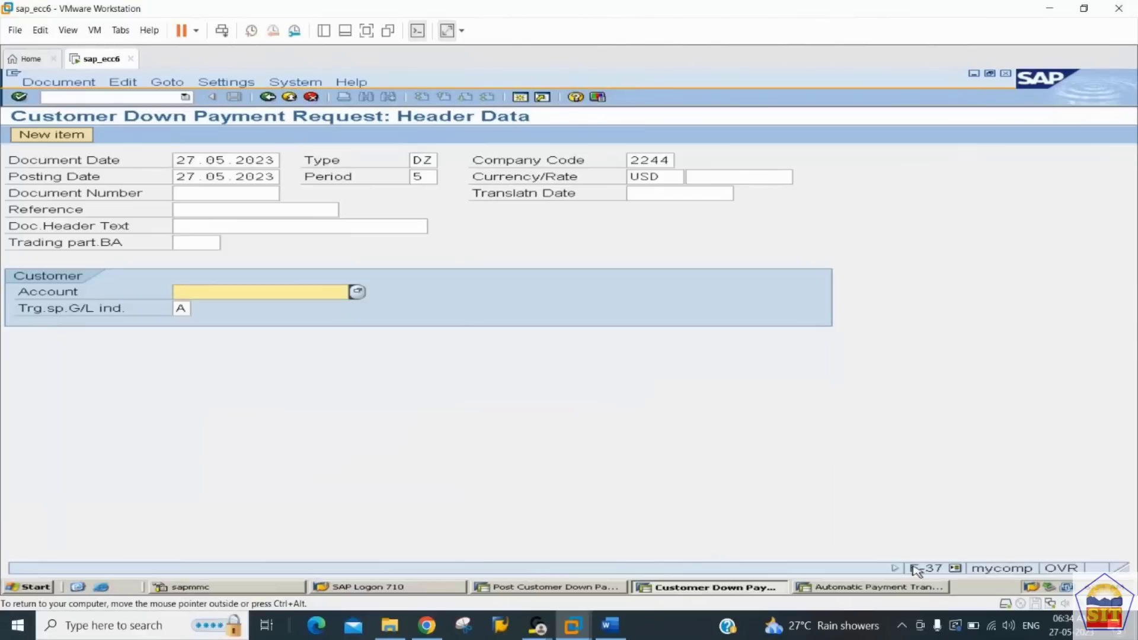
Step: Choose Canon Printers LLC's account as the customer and open the down payment request's customer item
key("BackSpace")
key("Down")
key("Down")
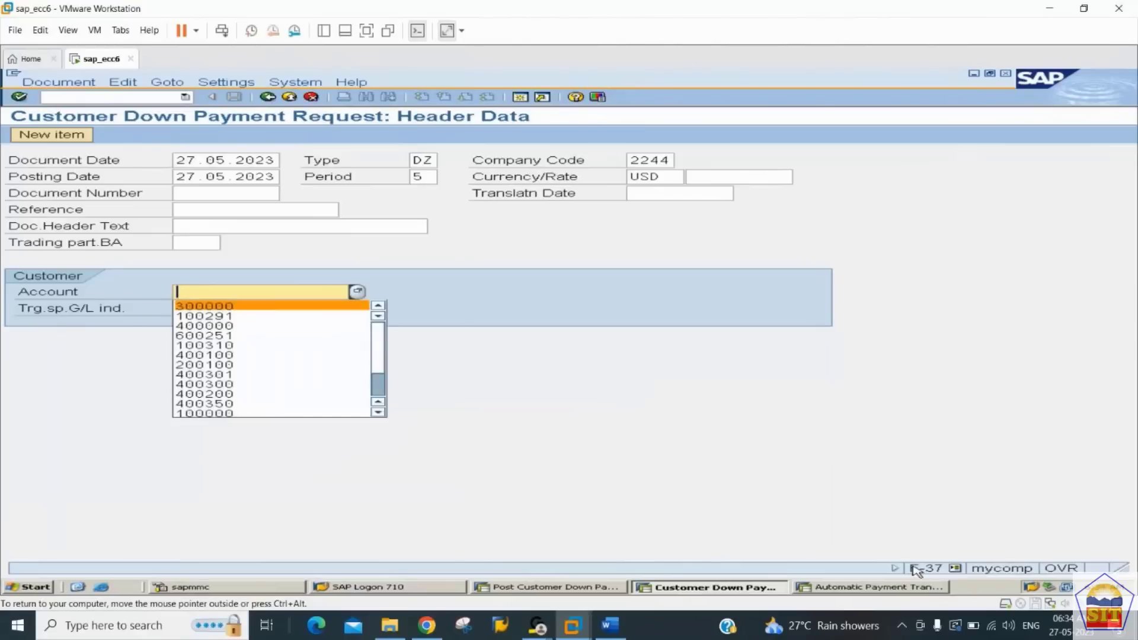
key("Return")
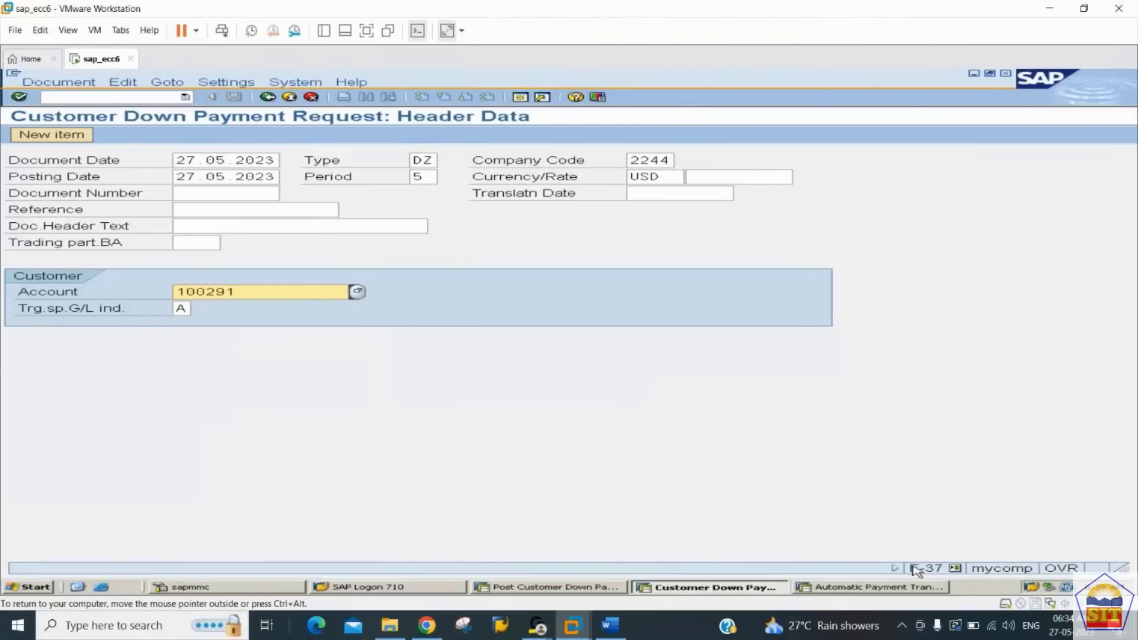
key("Return")
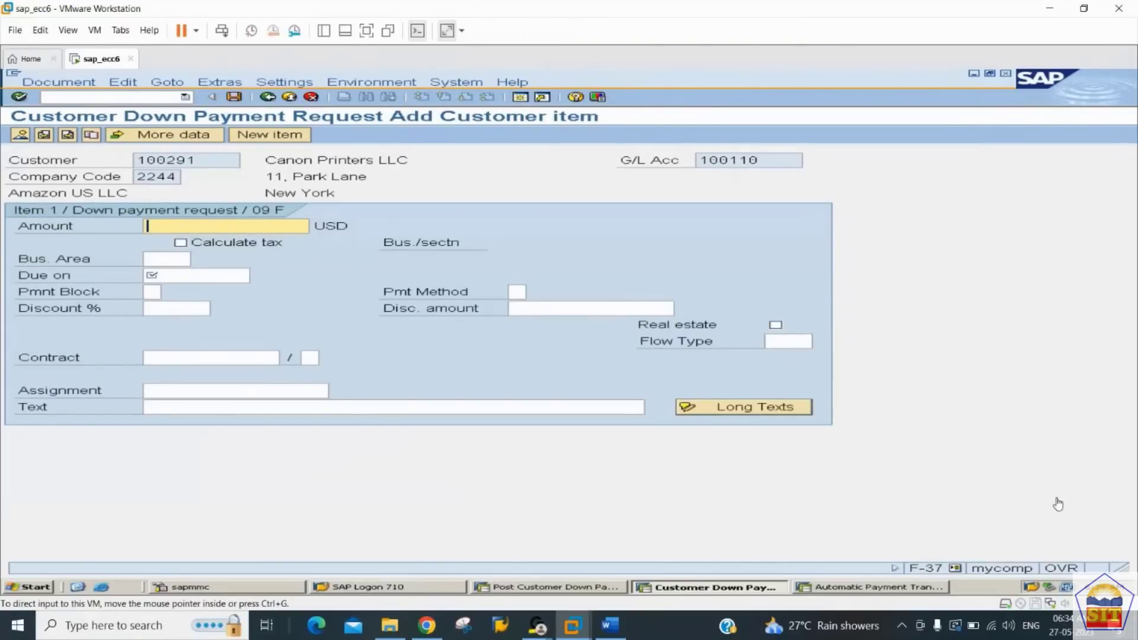
Step: Set the down payment request item's amount to 50000 USD and its due date to 27.05.2023
left_click(241, 228)
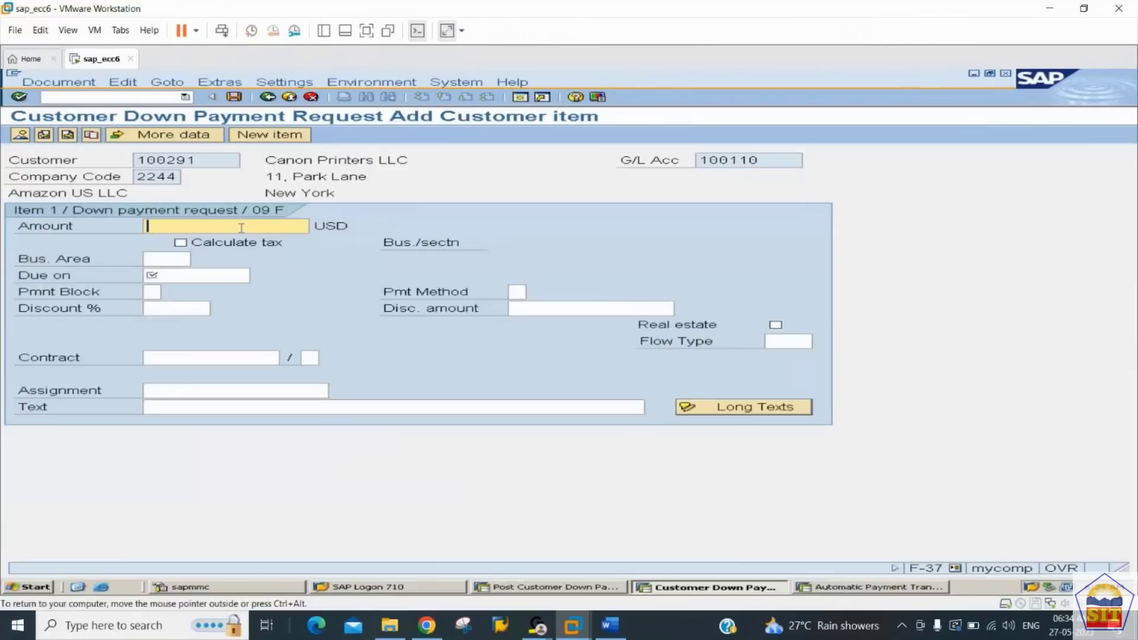
type("50000")
key("Tab")
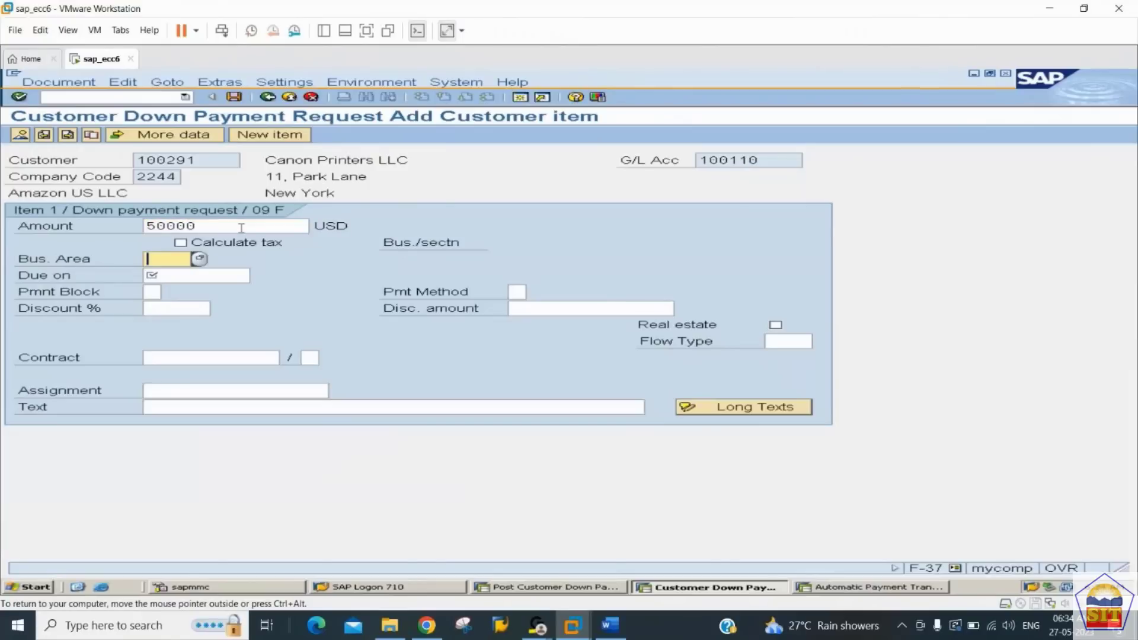
key("Tab")
type("27.0")
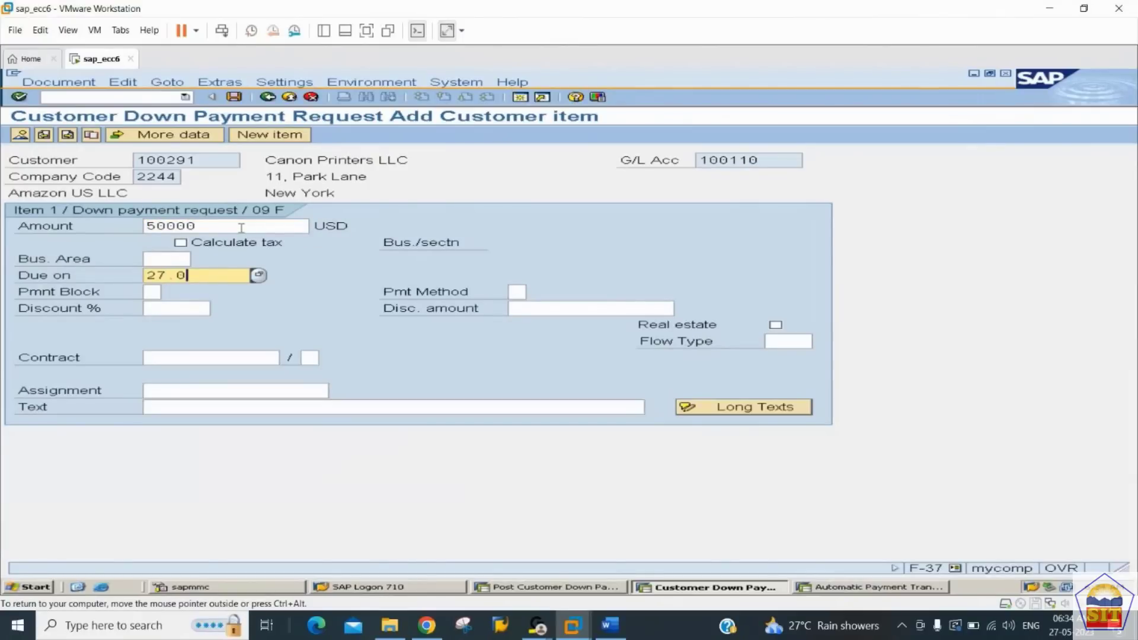
type("5.2023")
key("Tab")
key("Tab")
key("Tab")
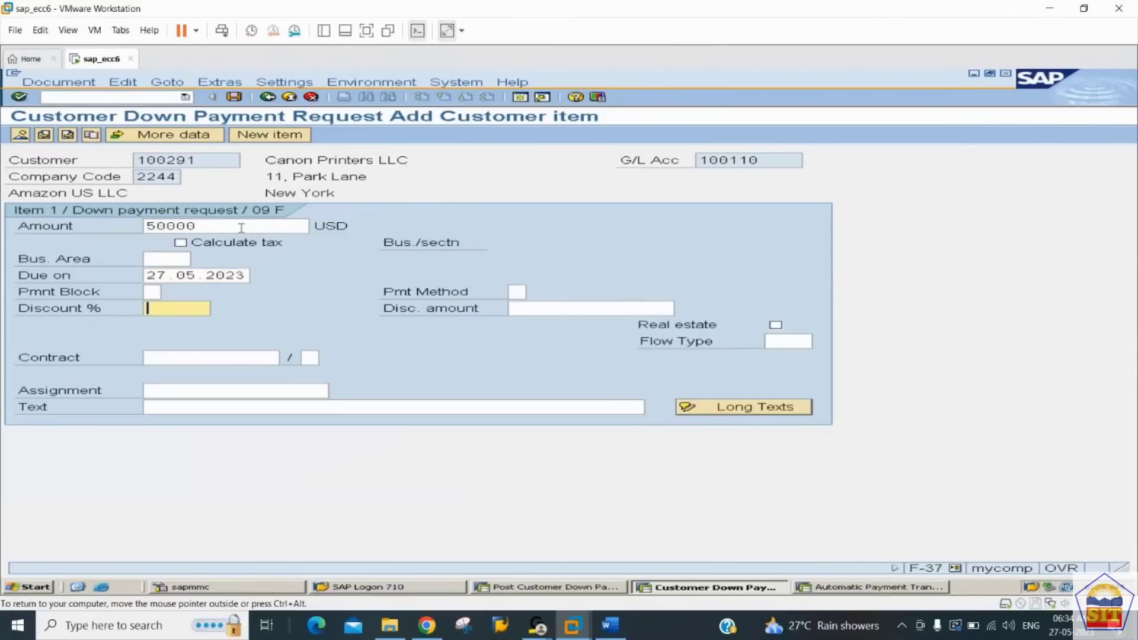
Step: Enter "DP Request" as the item's text and post the down payment request from the document overview
key("Tab")
key("Tab")
key("Tab")
key("Tab")
key("Tab")
key("Tab")
key("Tab")
key("Tab")
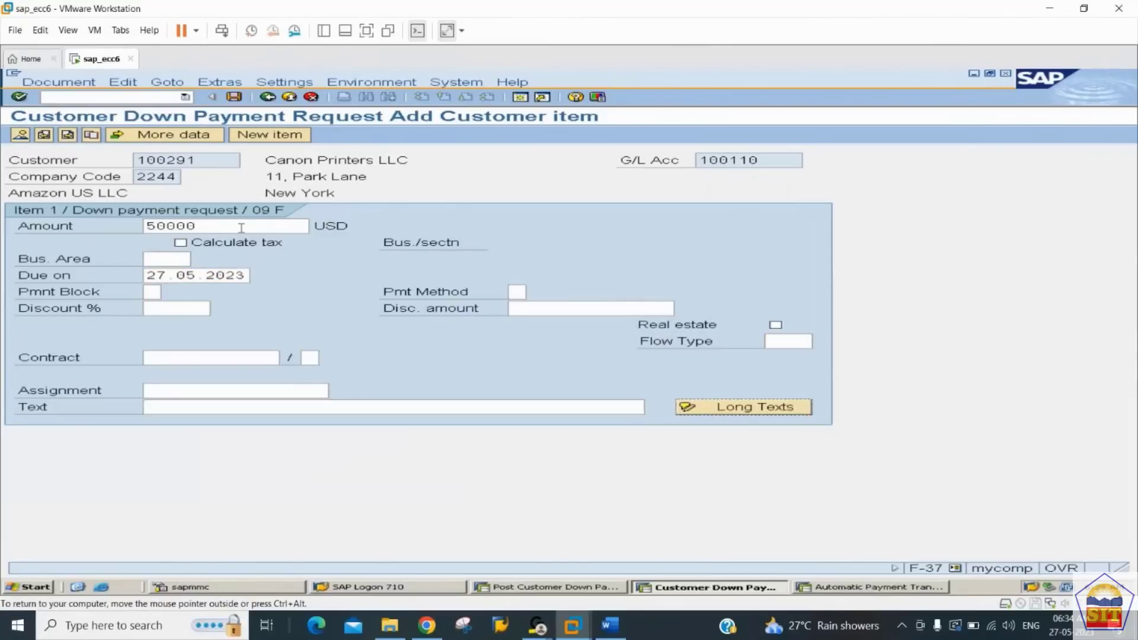
key("shift+Tab")
type("DP Rque")
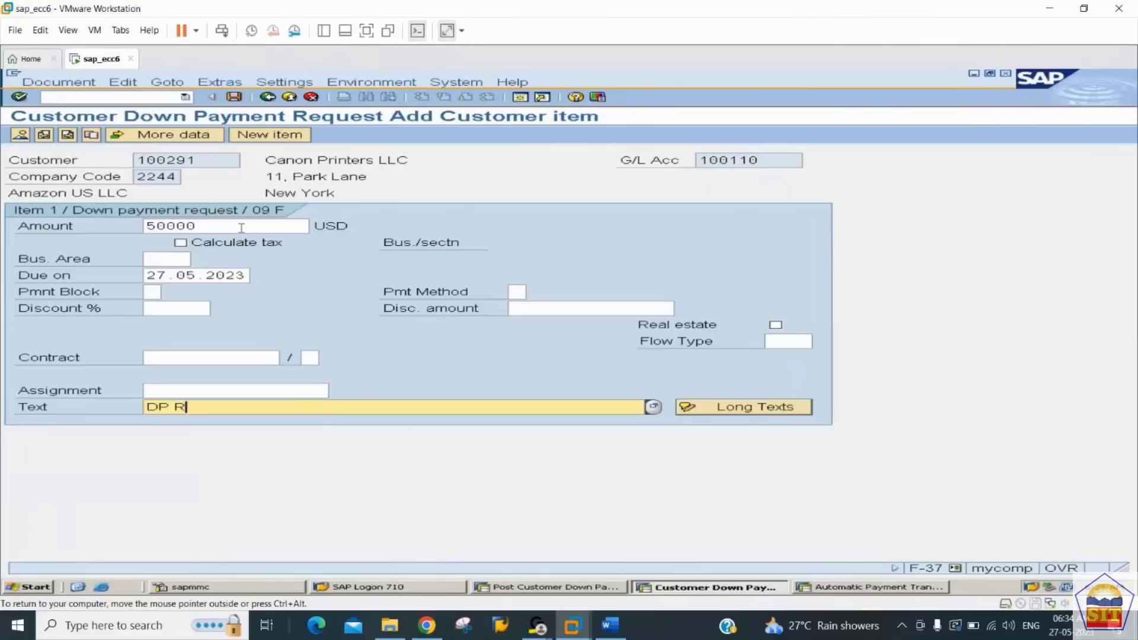
key("BackSpace")
key("BackSpace")
key("BackSpace")
type("equest")
key("Return")
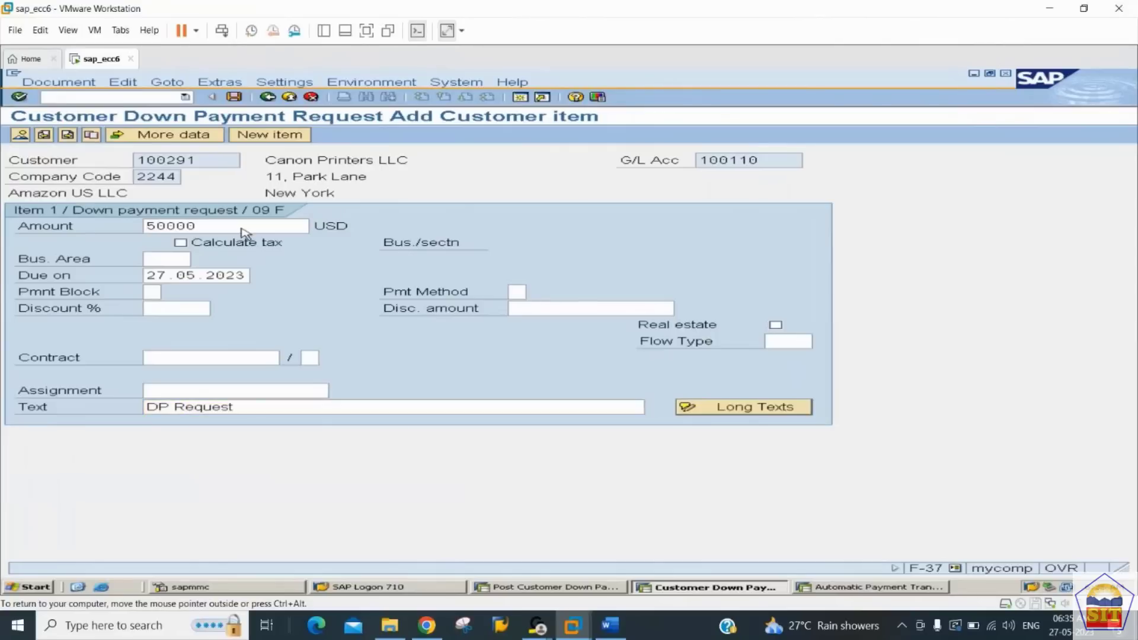
left_click(23, 136)
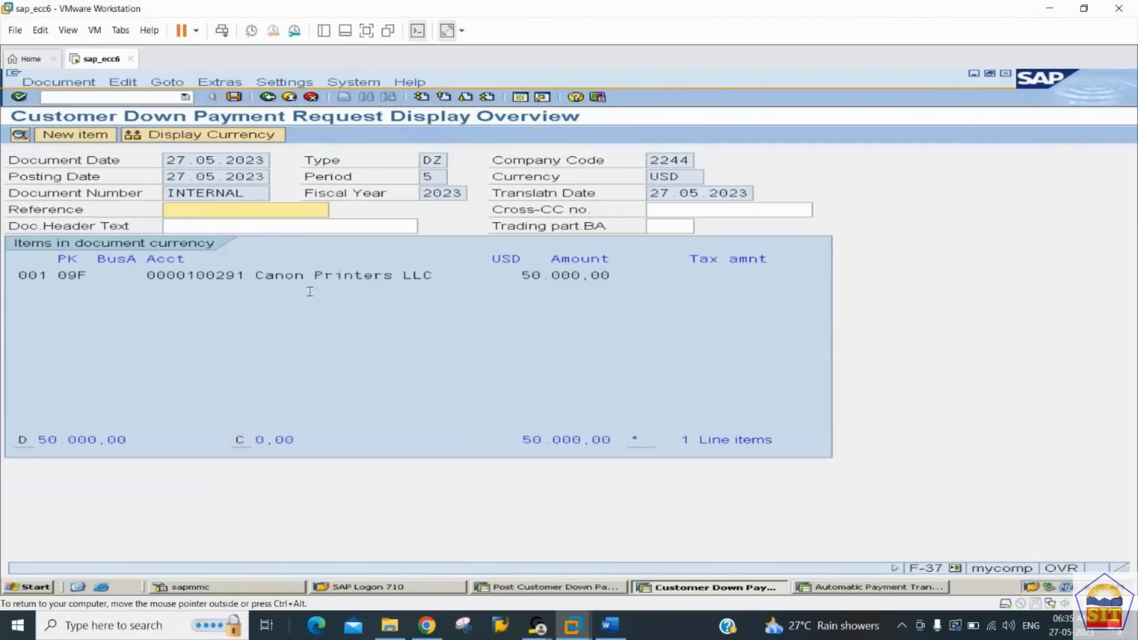
left_click(234, 97)
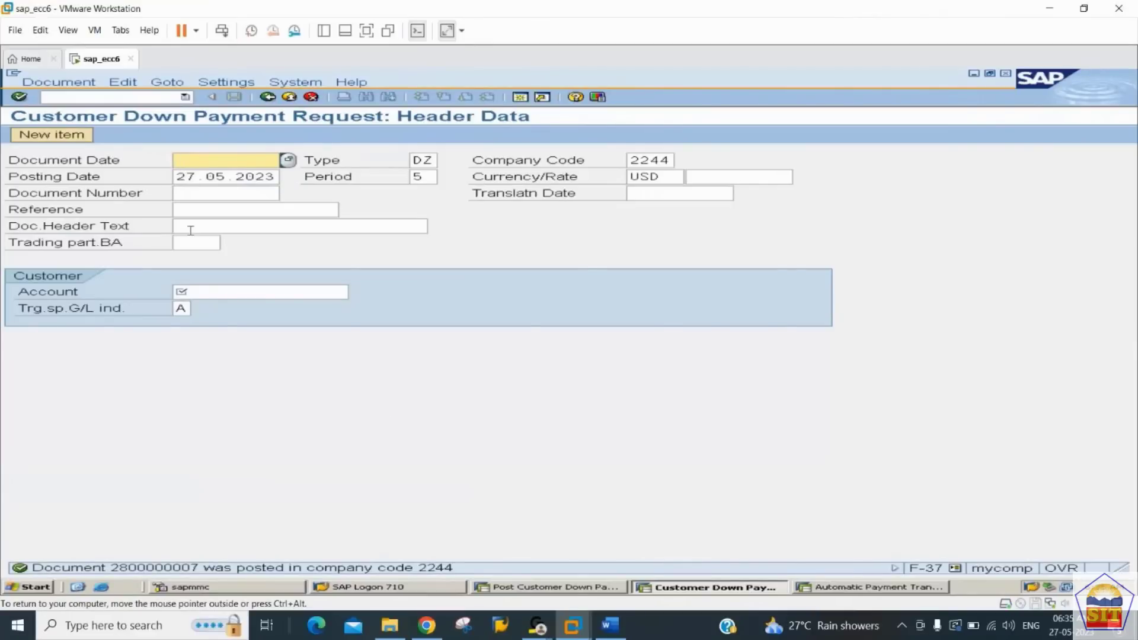
Step: Open transaction FBL5N and list all items of Canon Printers LLC in company code 2244
left_click(104, 96)
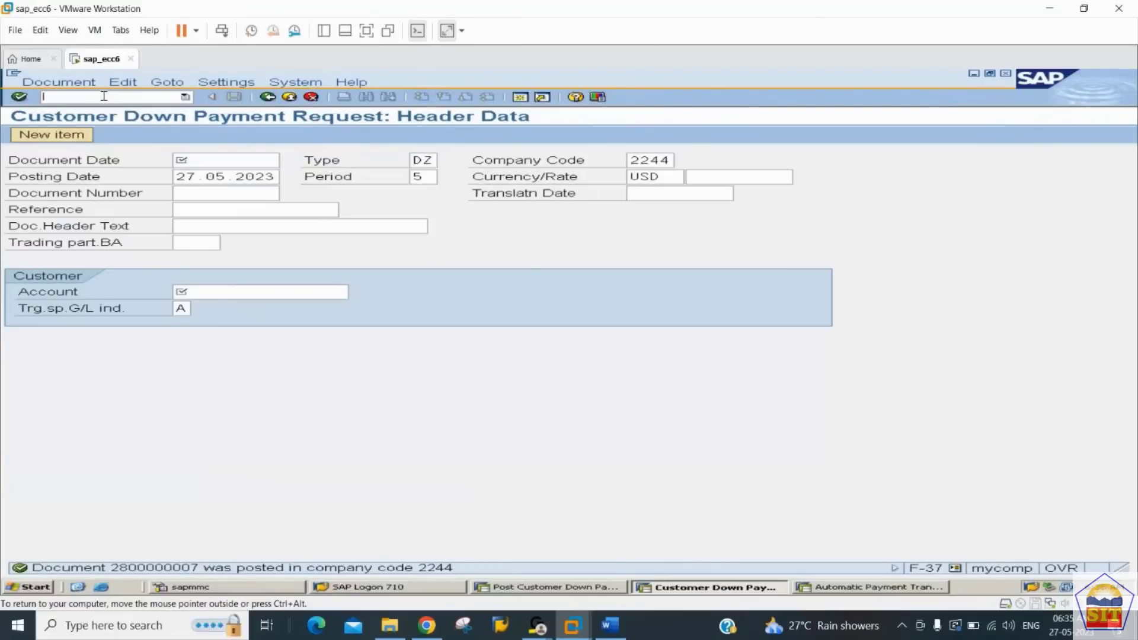
type("/nfbl5n")
key("Return")
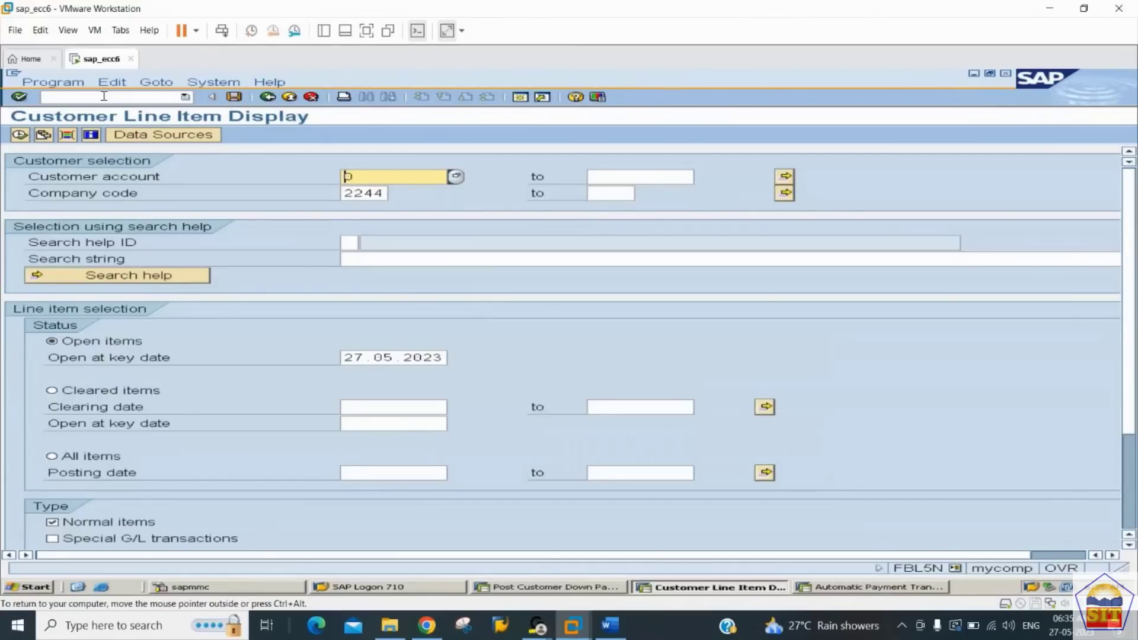
type("100291")
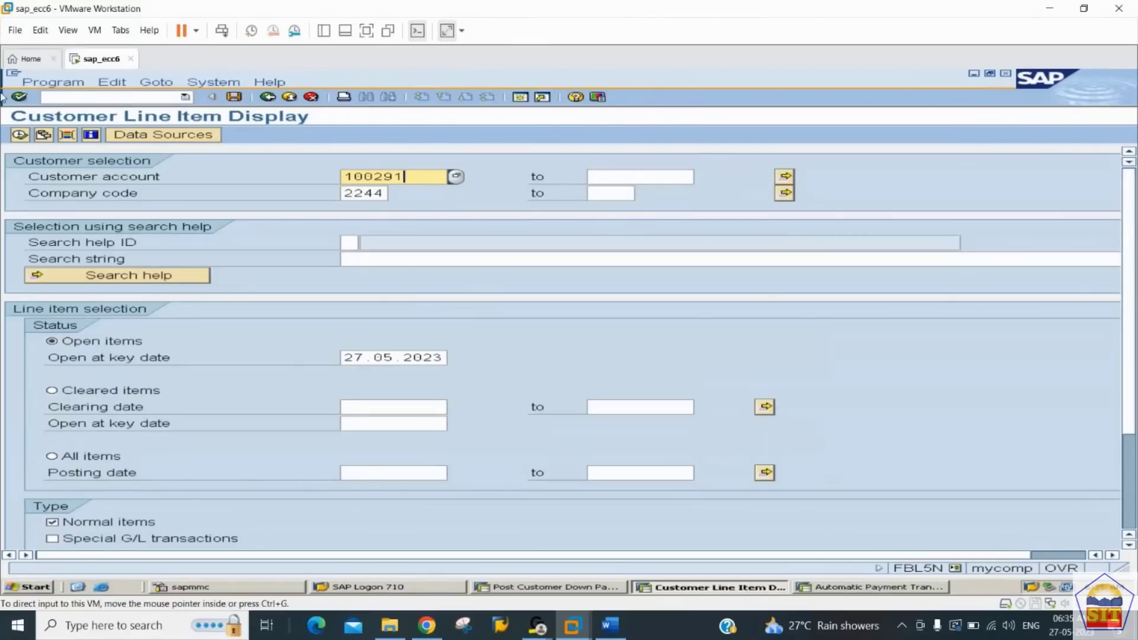
left_click(53, 457)
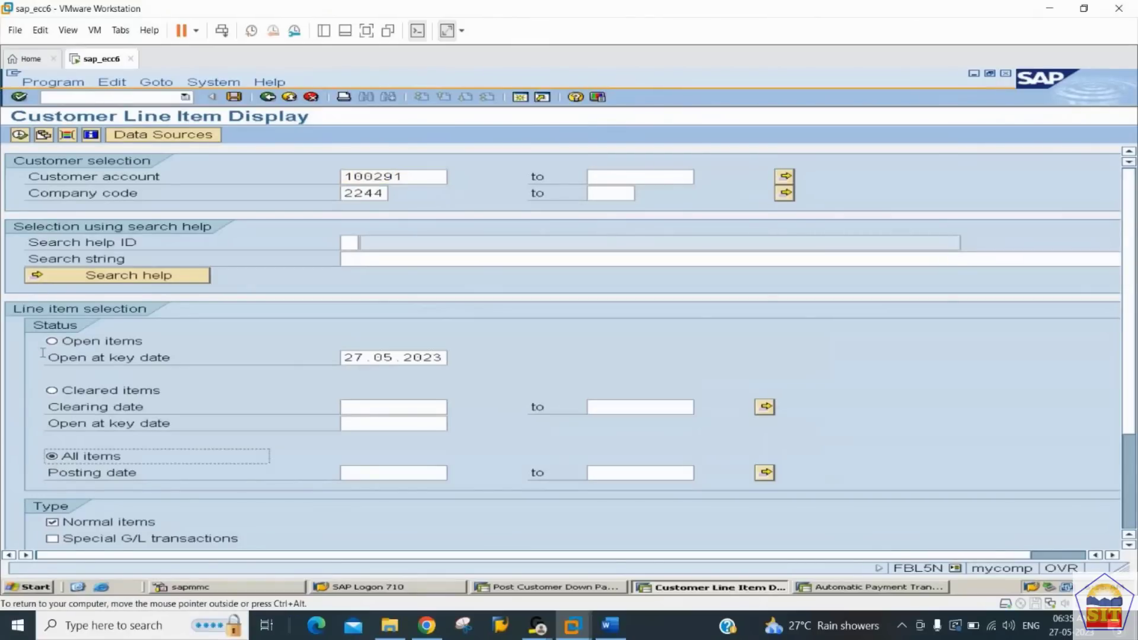
left_click(19, 135)
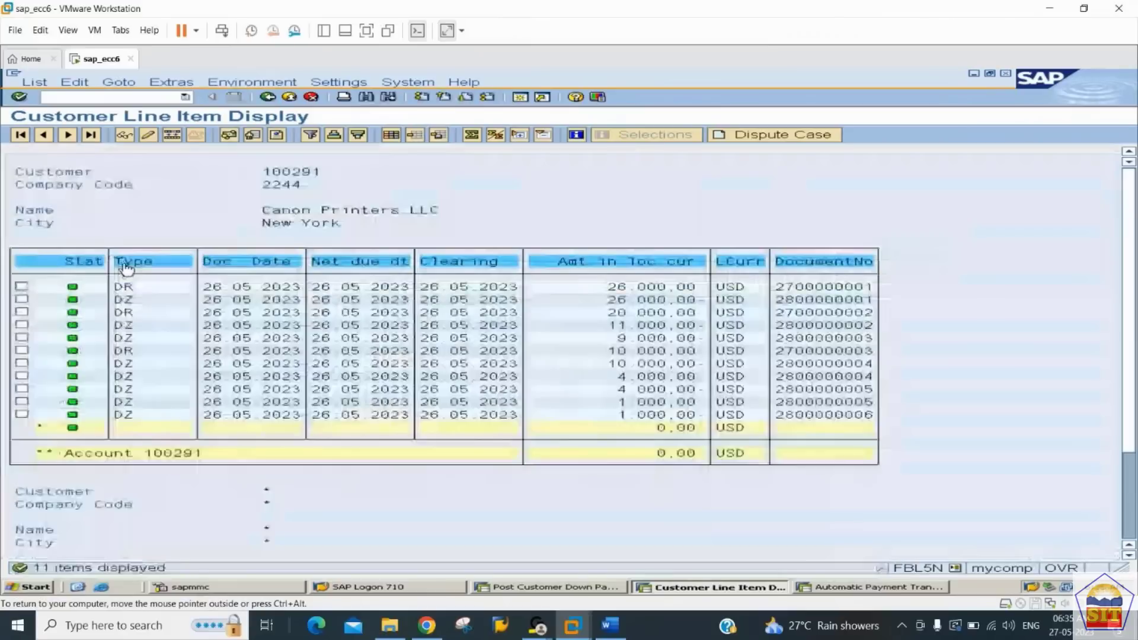
Step: Return to the line item selection, include noted items and run the customer list again
left_click(271, 99)
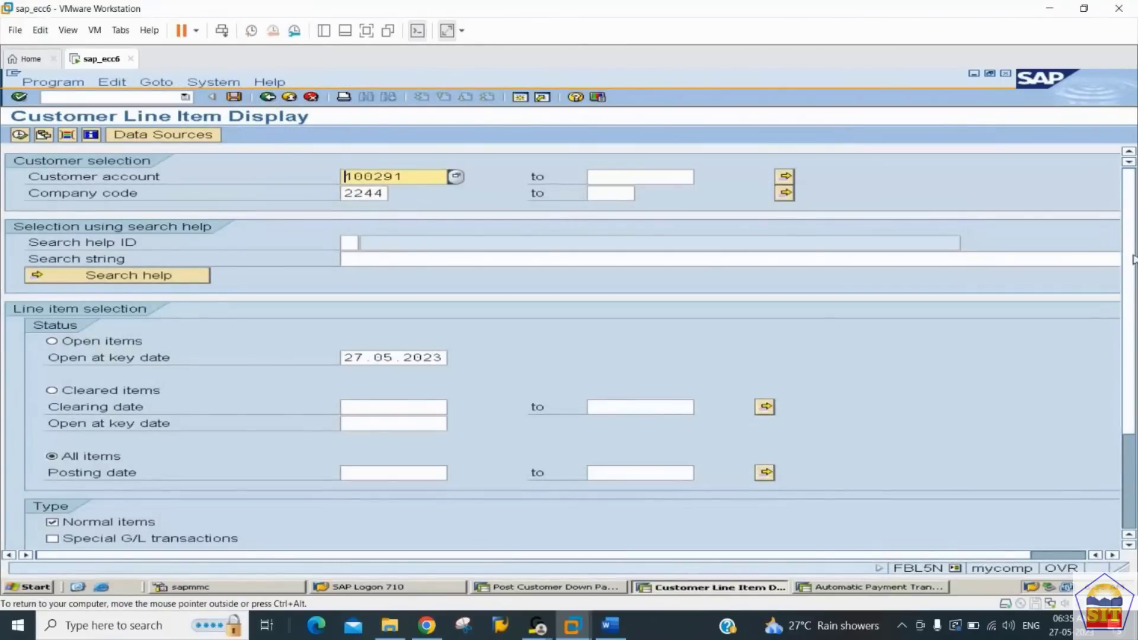
scroll(219, 445, "down", 5)
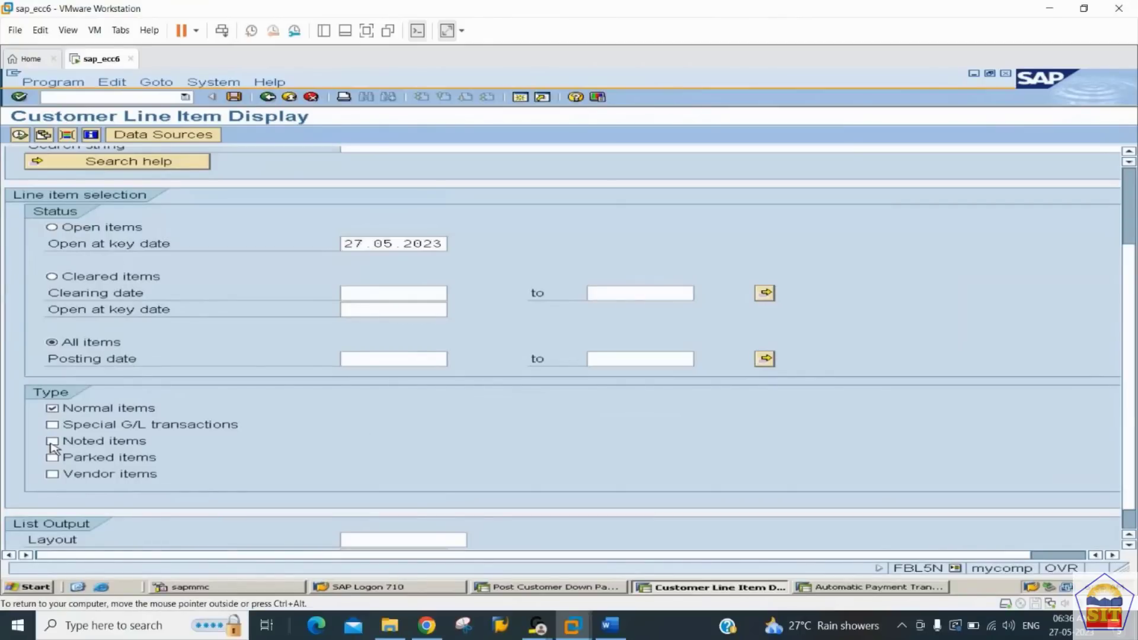
left_click(52, 442)
left_click(20, 135)
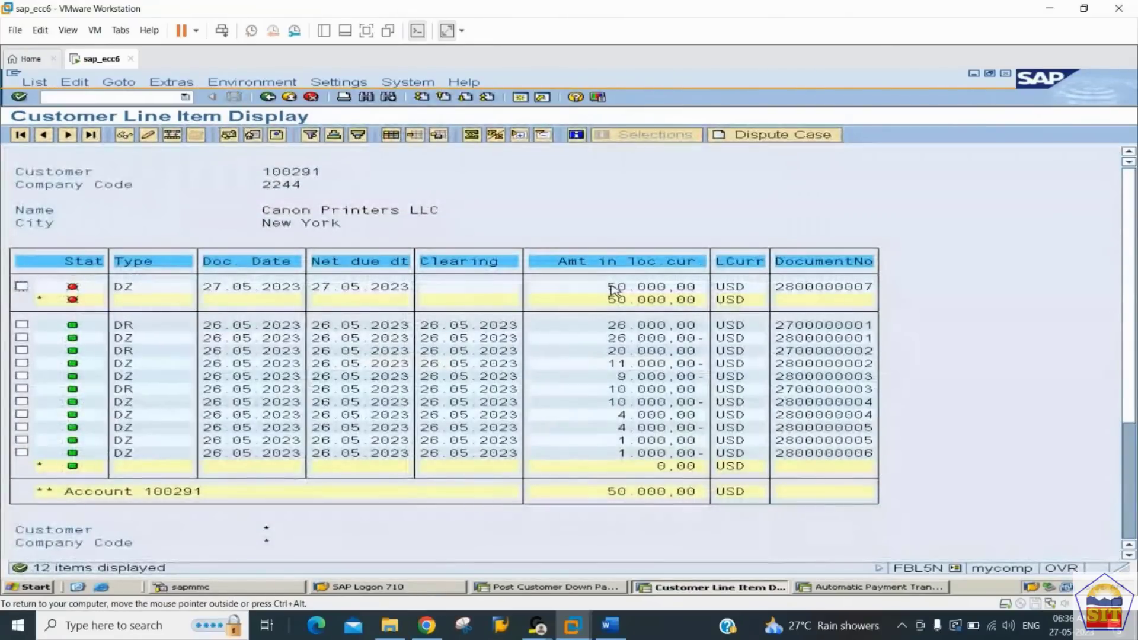
Step: Open the line item list's layout settings and search the hidden fields for "indica"
left_click(390, 134)
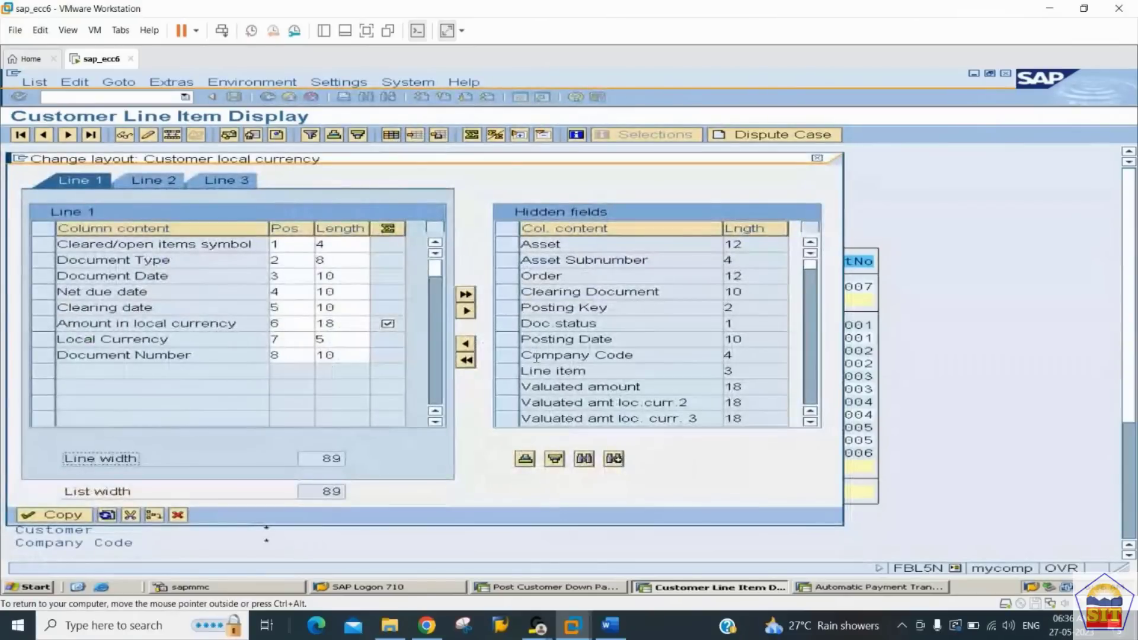
left_click(585, 459)
type("indi")
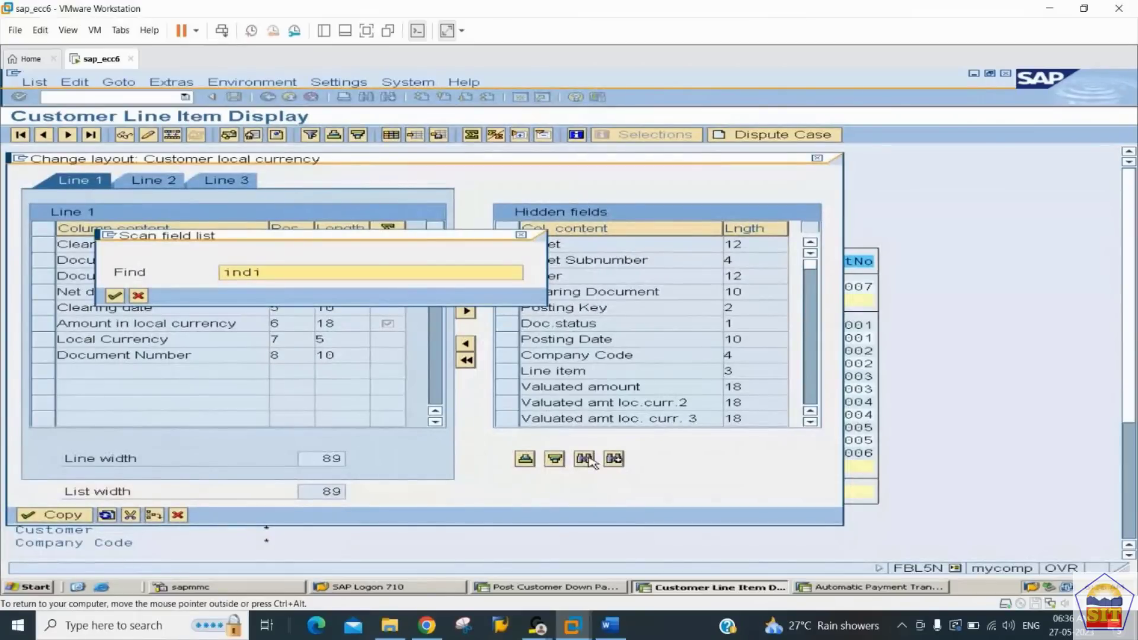
type("ca")
key("Return")
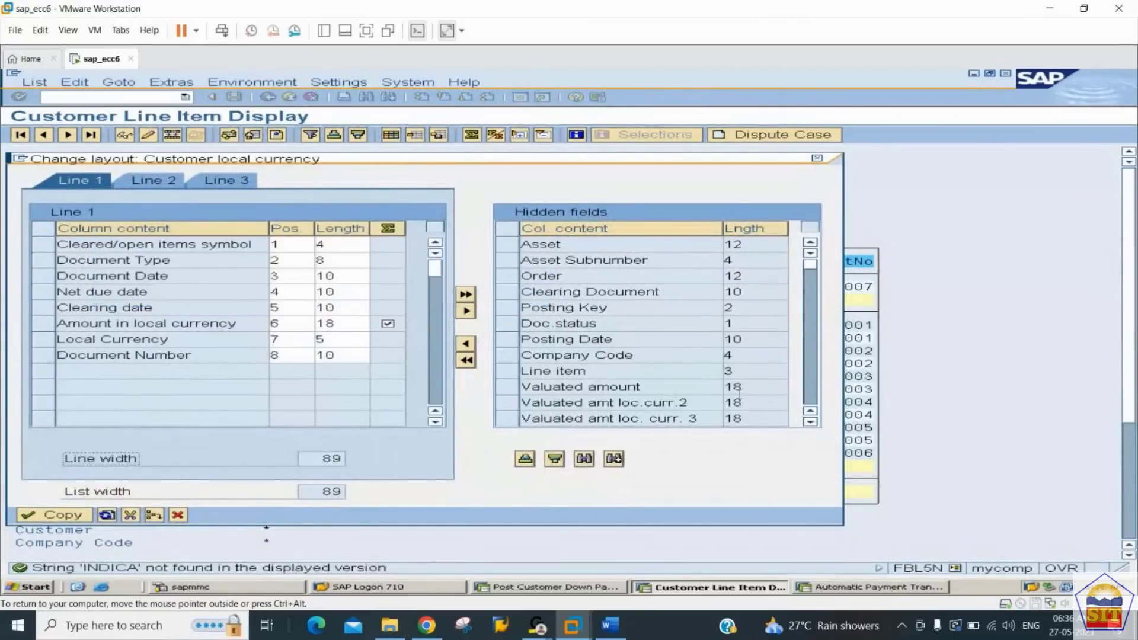
Step: Add the hidden field Special G/L ind. to the list's columns and apply the layout
left_click(811, 395)
left_click(812, 423)
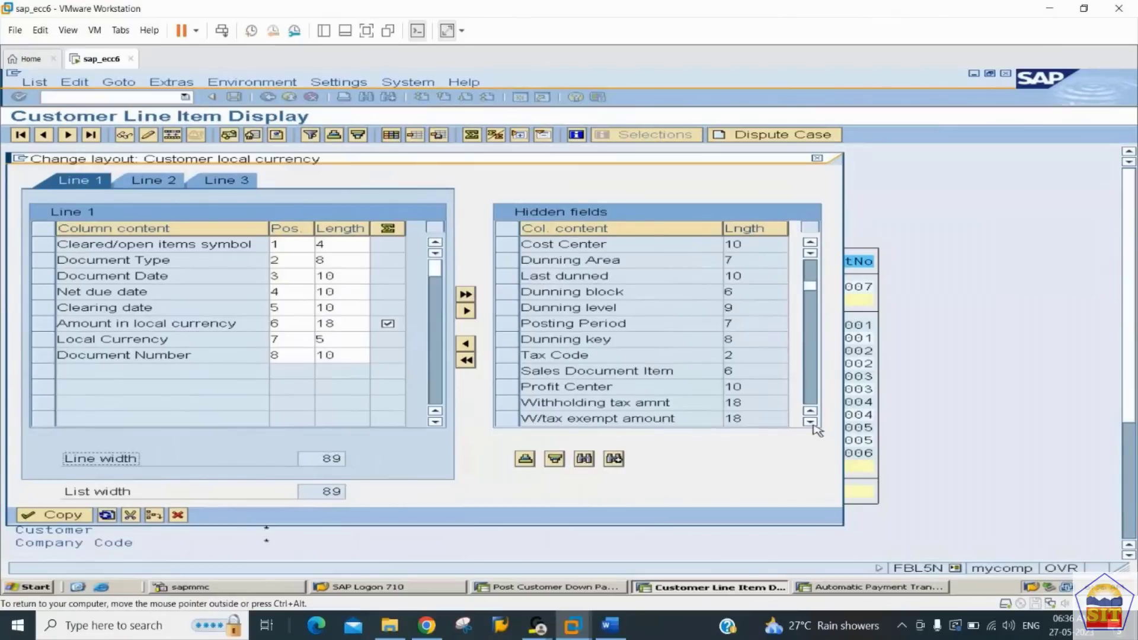
left_click(812, 423)
left_click(813, 424)
left_click(813, 423)
left_click(813, 423)
left_click(812, 424)
left_click(812, 424)
left_click(812, 424)
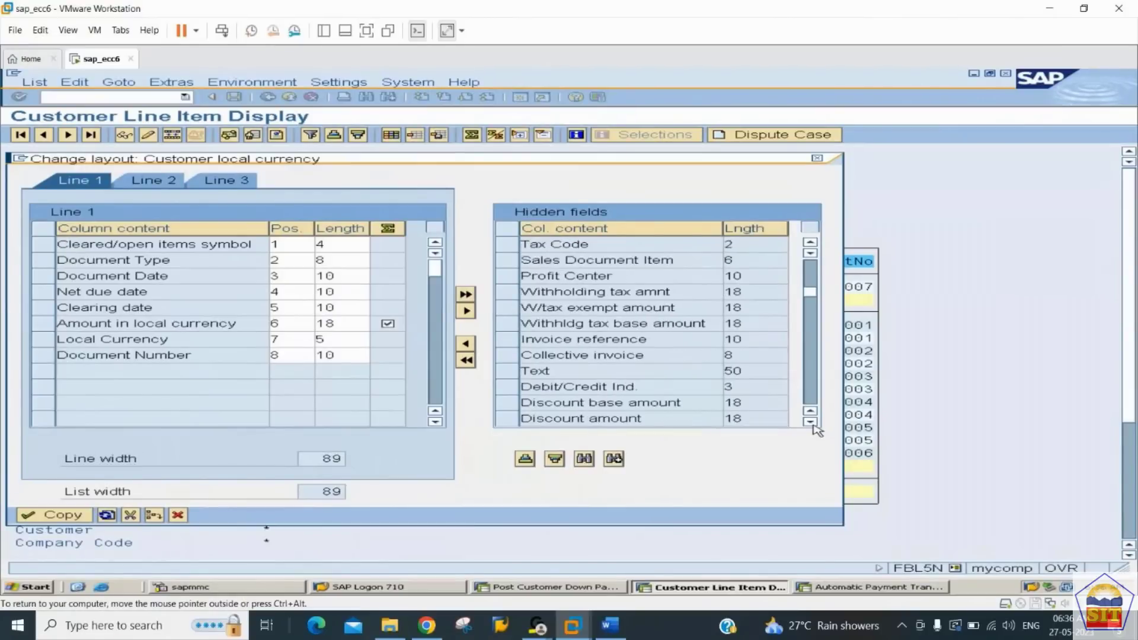
left_click(813, 424)
left_click(812, 424)
left_click(810, 422)
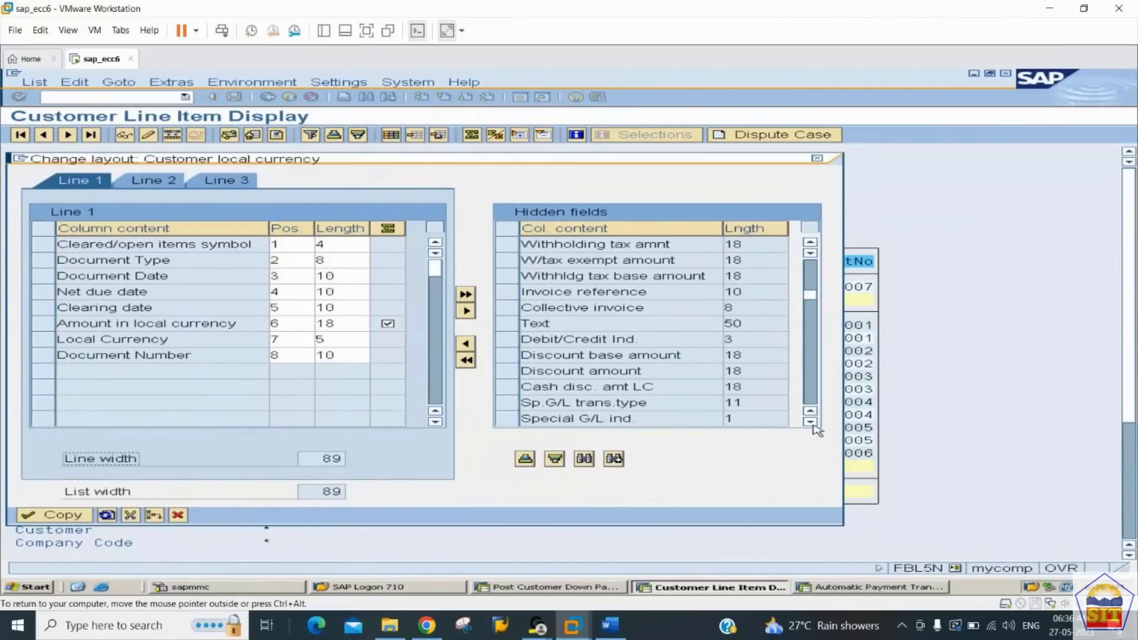
left_click(810, 422)
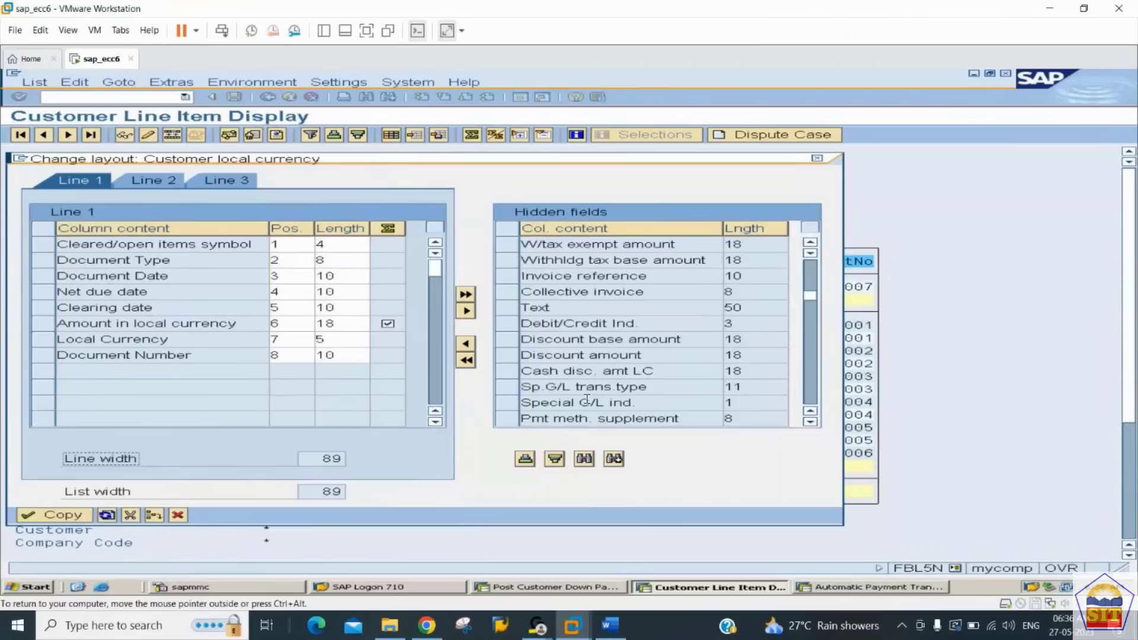
left_click(506, 403)
left_click(466, 345)
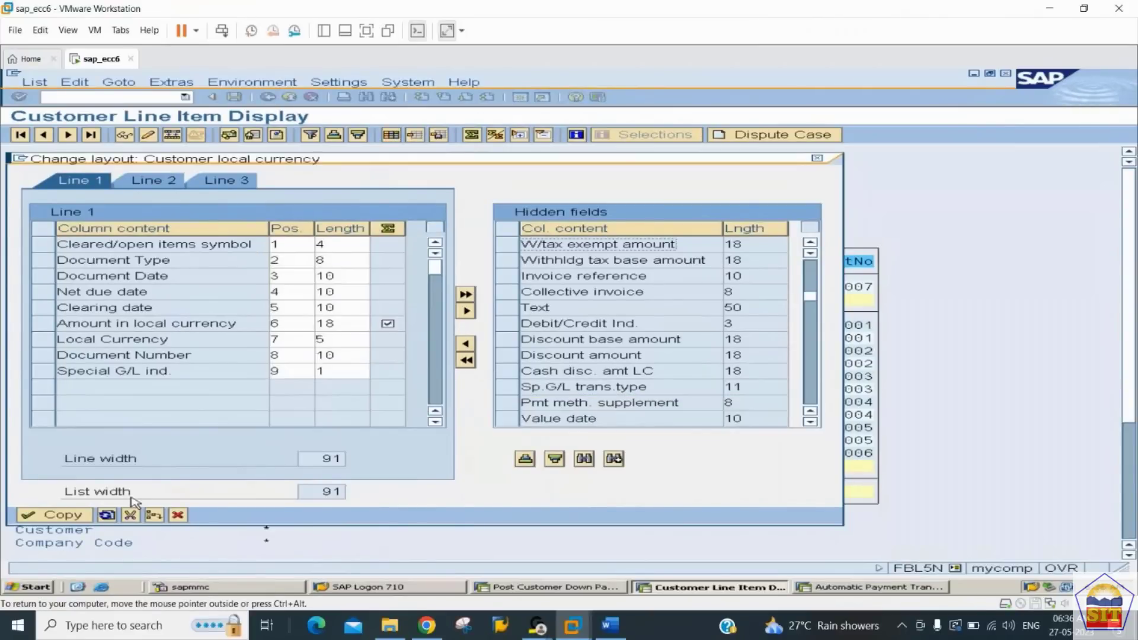
left_click(62, 515)
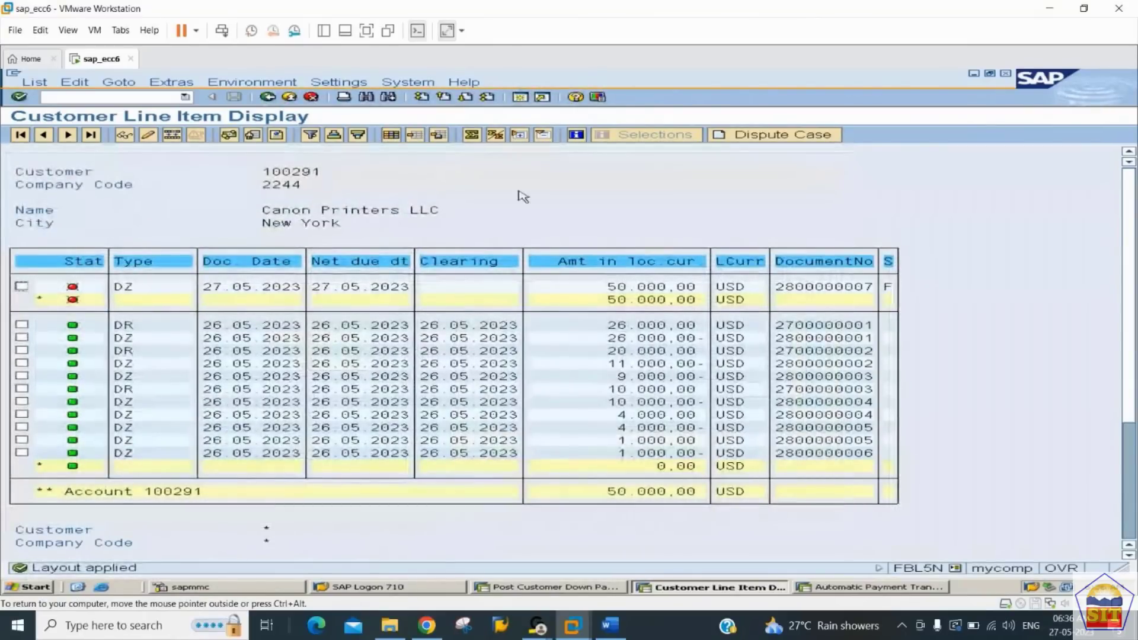
Step: Save the changed line item layout under the name 2244_user
left_click(442, 138)
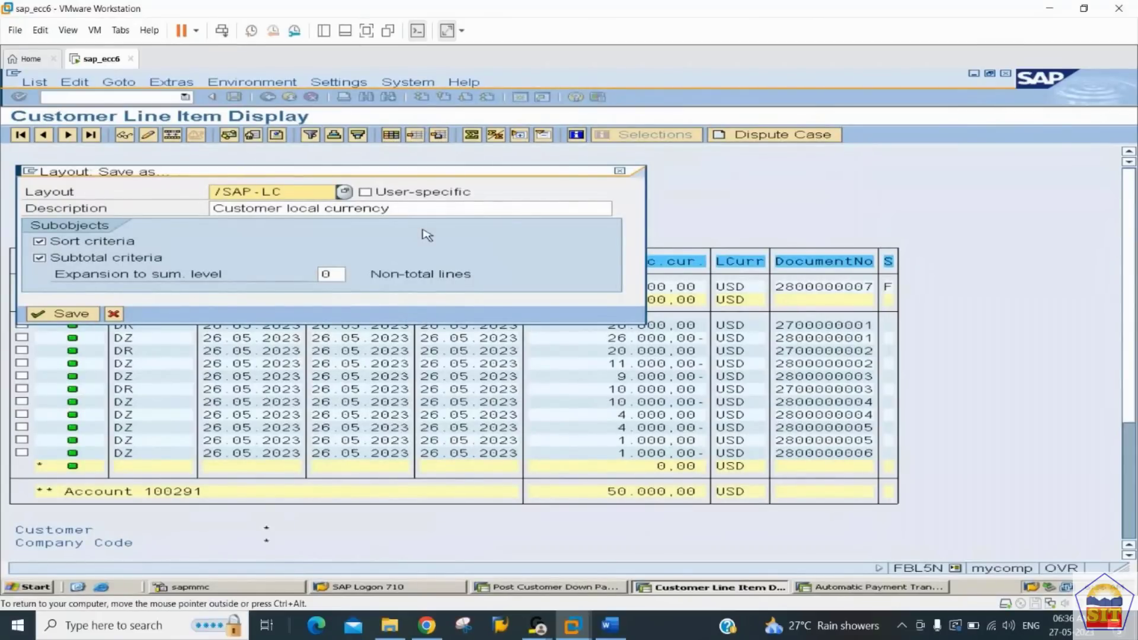
type("2244_user")
left_click(77, 316)
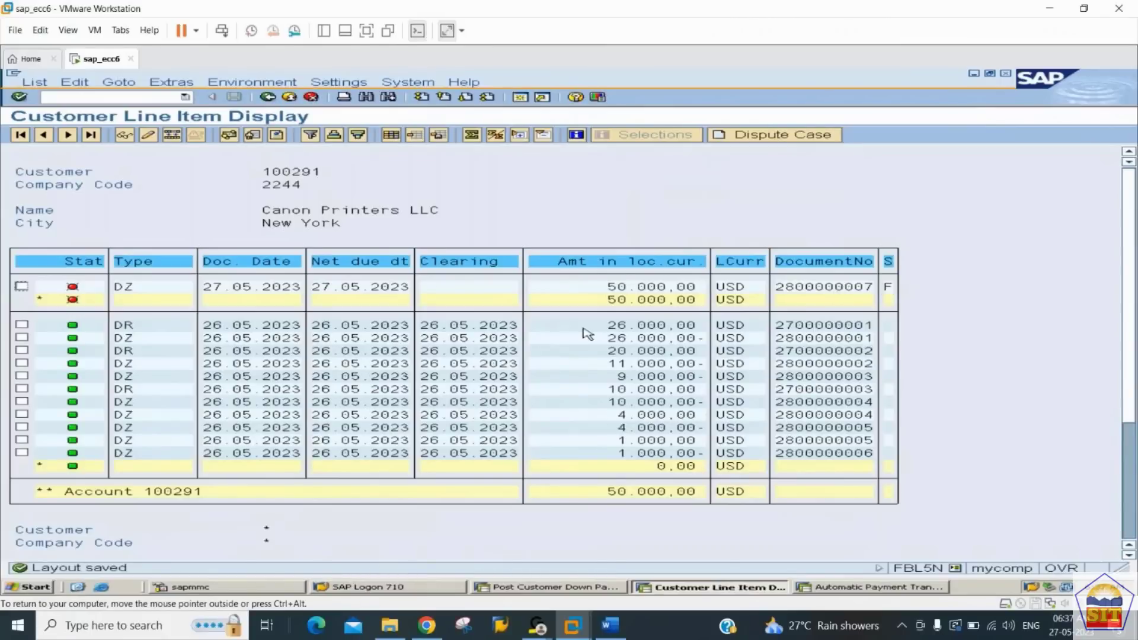
Step: Switch to the Post Customer Down Payment session, look up step 3 in the Word notes and return to SAP
double_click(294, 421)
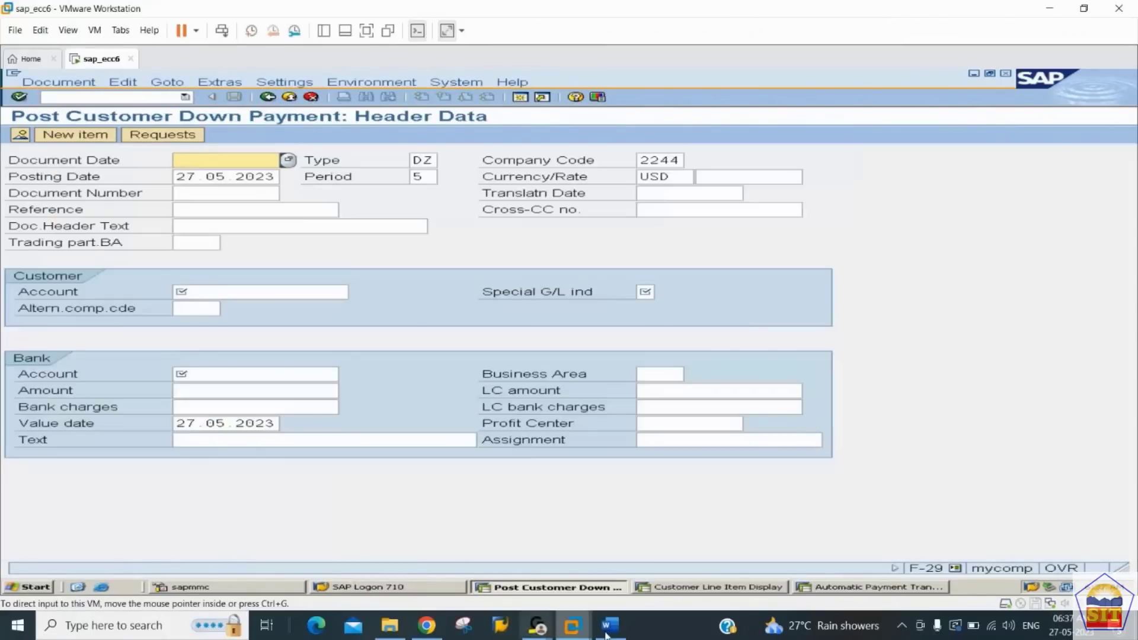
left_click(607, 626)
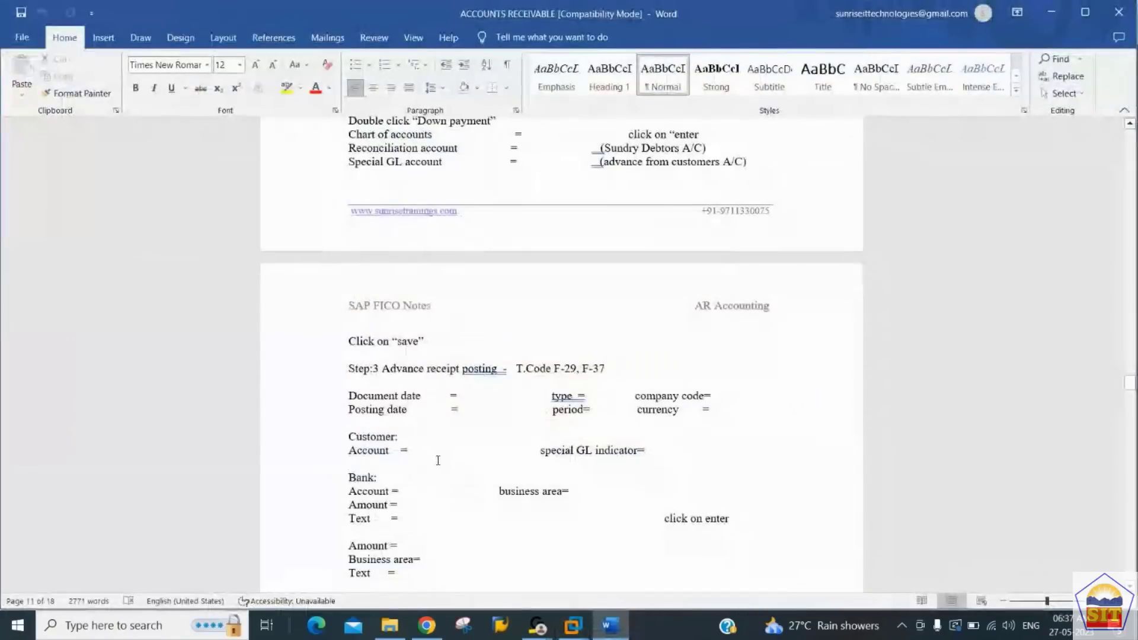
key("alt+Tab")
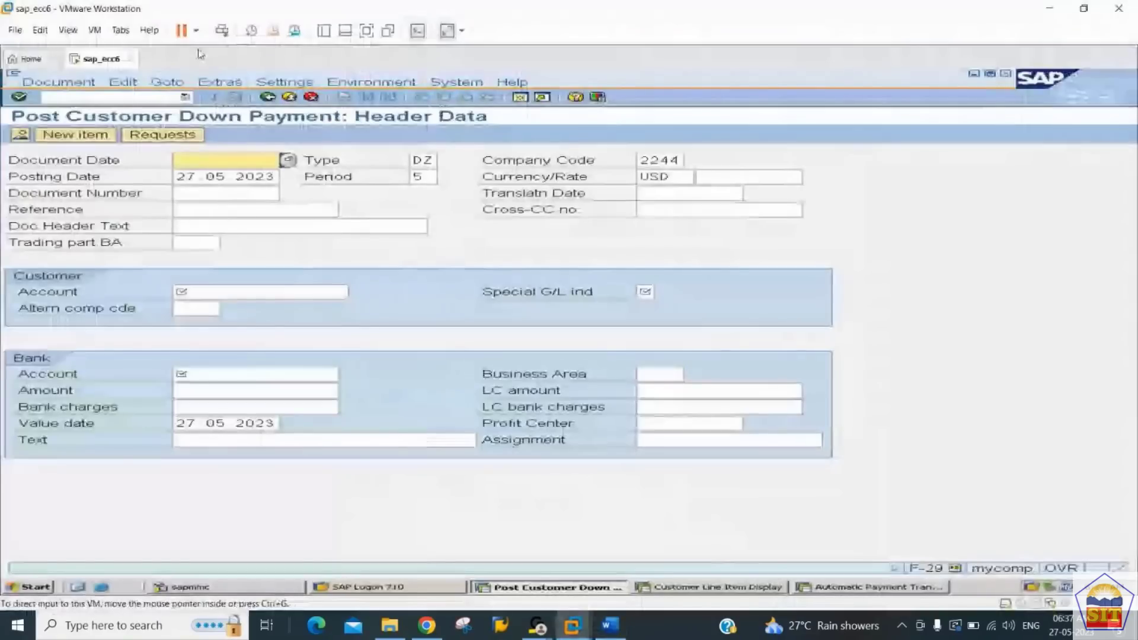
Step: Restart transaction F-29 for a customer down payment and set the document date to 27.05.2023
left_click(77, 96)
type("/nf-")
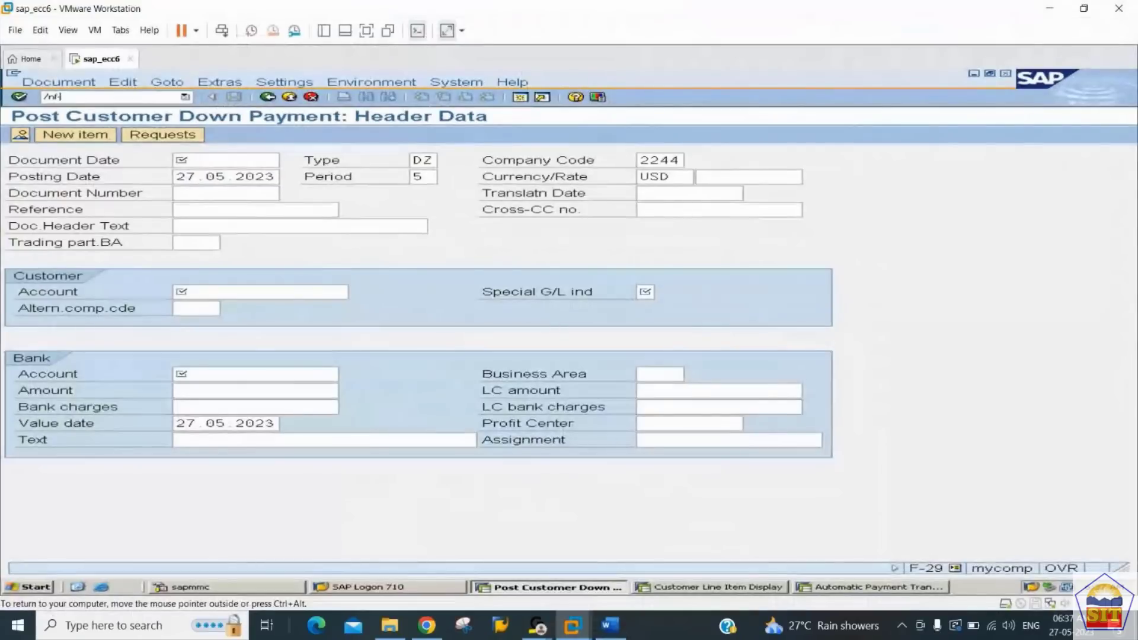
type("29")
key("Return")
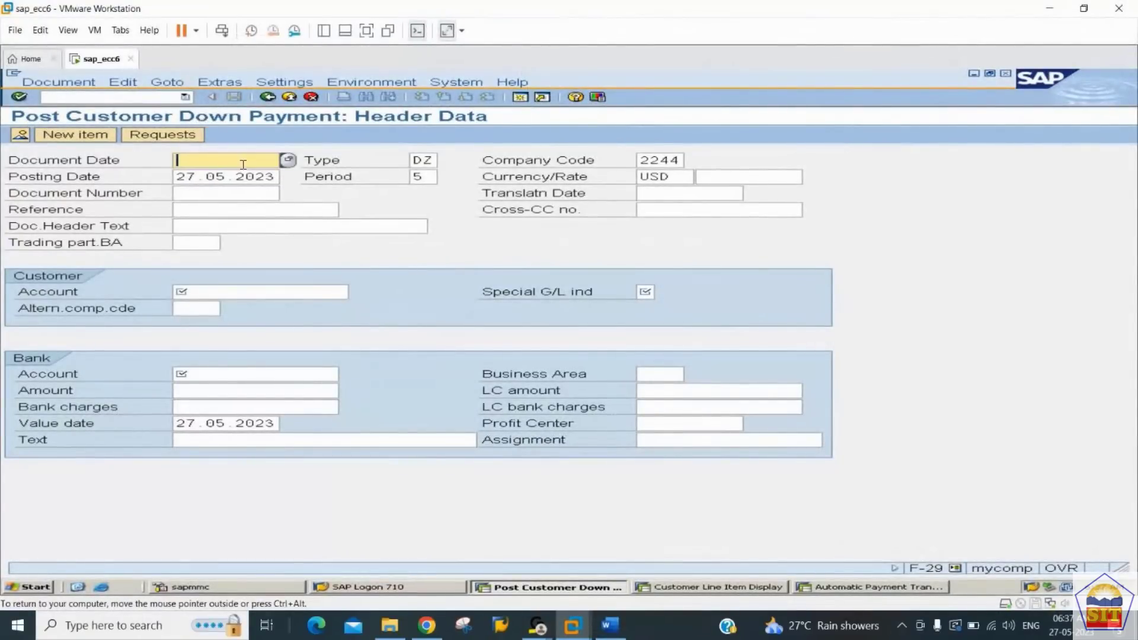
type("27")
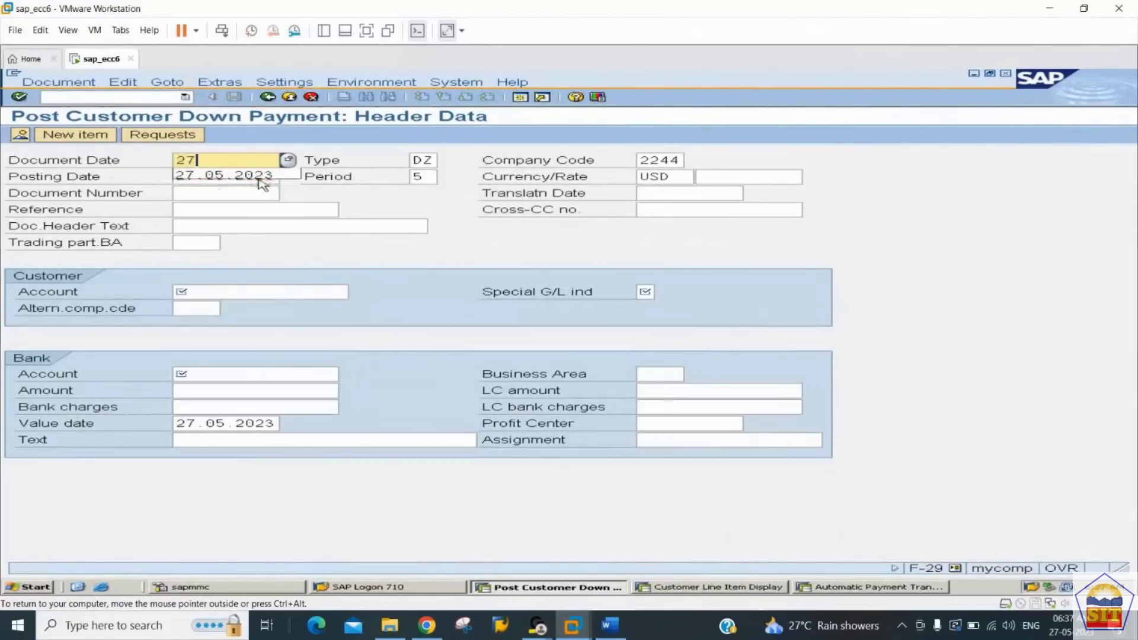
key("Tab")
key("Tab")
key("Tab")
key("Tab")
key("Tab")
key("Tab")
key("Tab")
key("Tab")
key("Tab")
key("Tab")
key("Tab")
key("Tab")
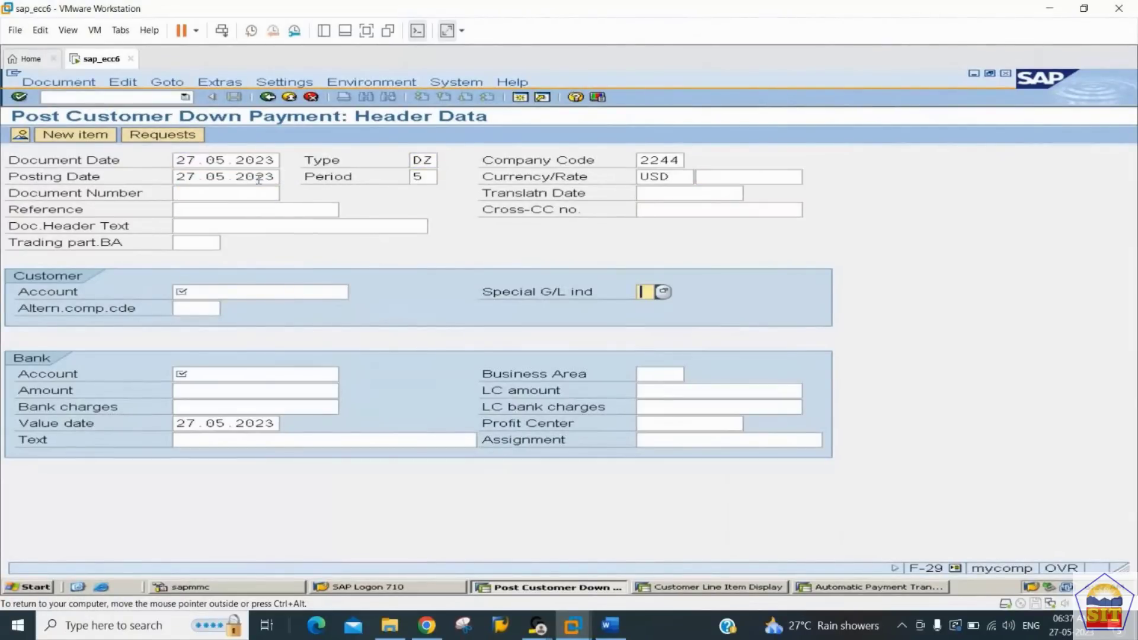
key("shift+Tab")
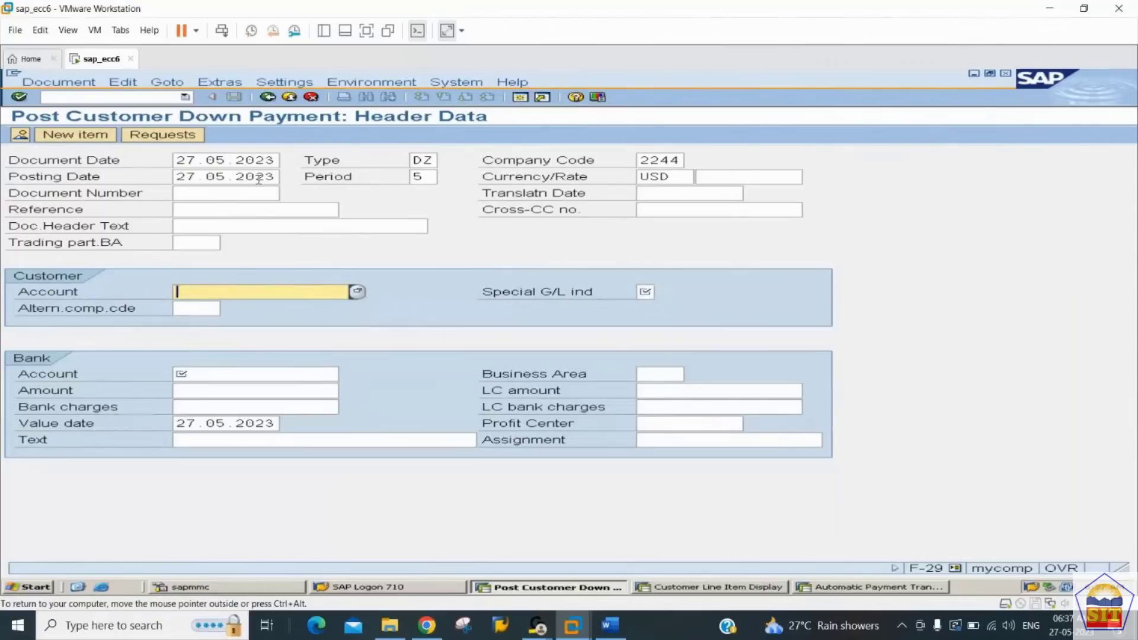
type("20010")
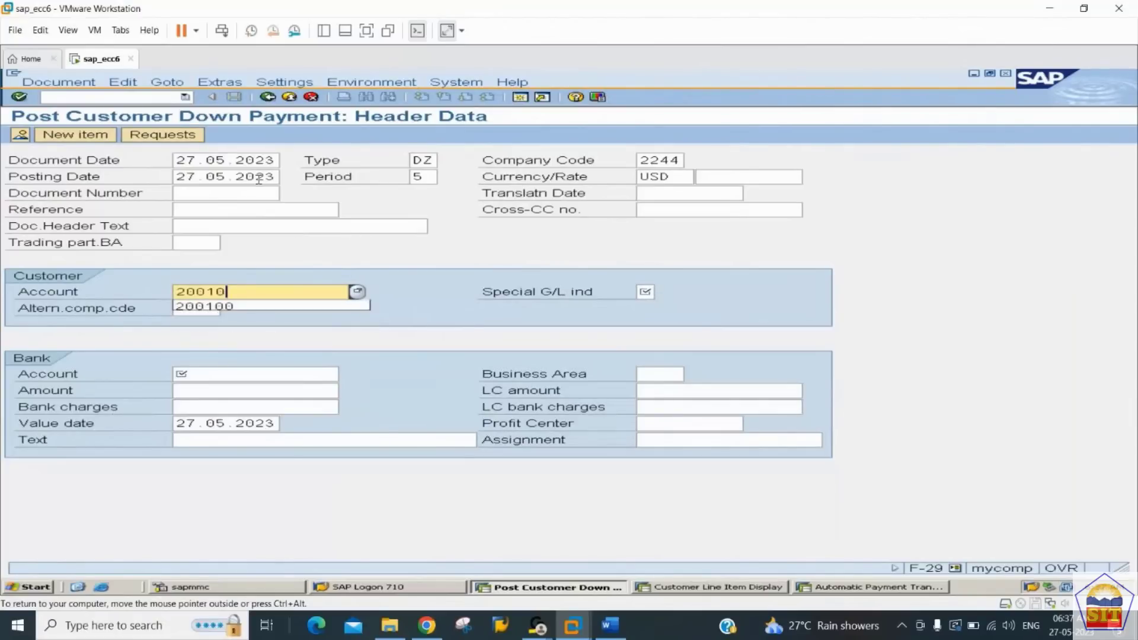
type("10")
key("BackSpace")
key("BackSpace")
key("BackSpace")
key("BackSpace")
key("BackSpace")
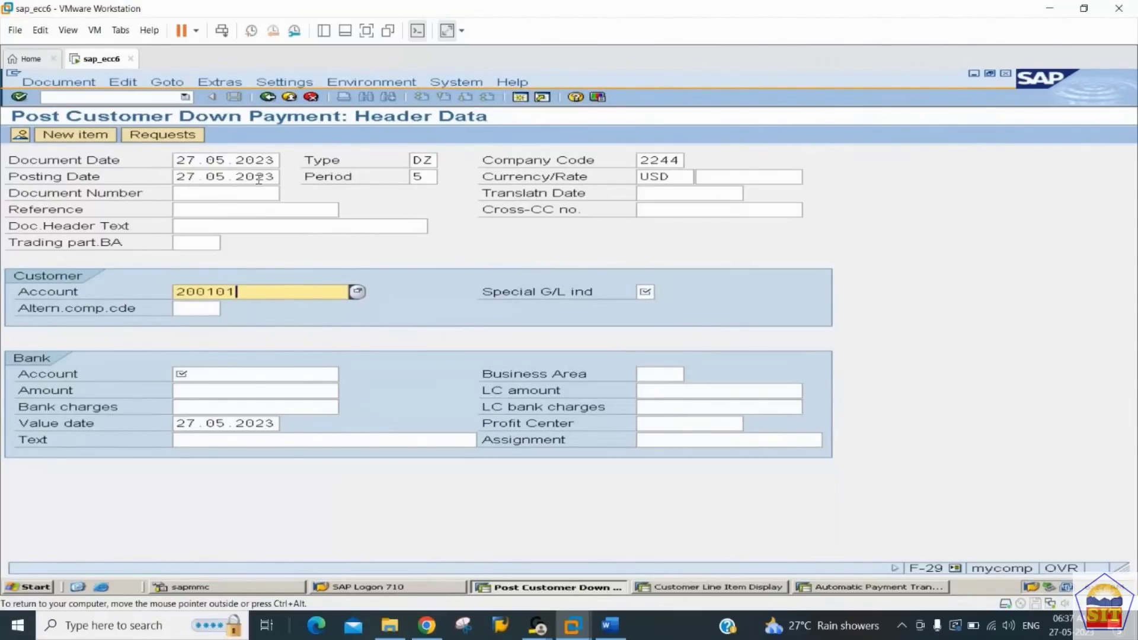
key("BackSpace")
key("BackSpace")
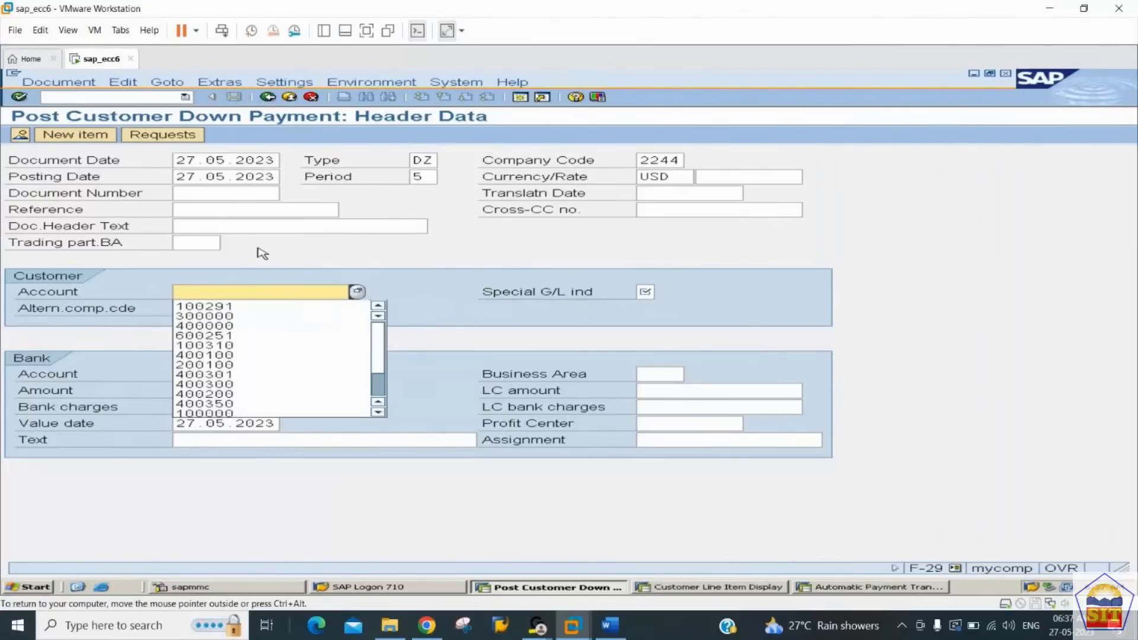
Step: Fill in the Canon Printers LLC customer account and set the special G/L indicator to A
key("Down")
key("Tab")
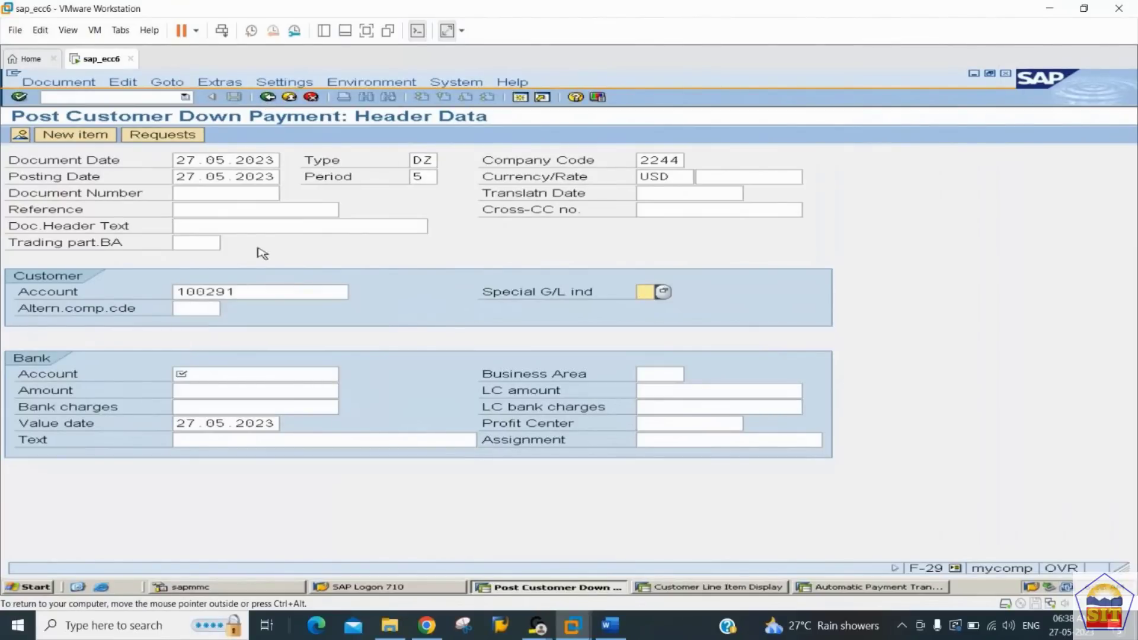
type("A")
key("Tab")
key("Tab")
key("shift+Tab")
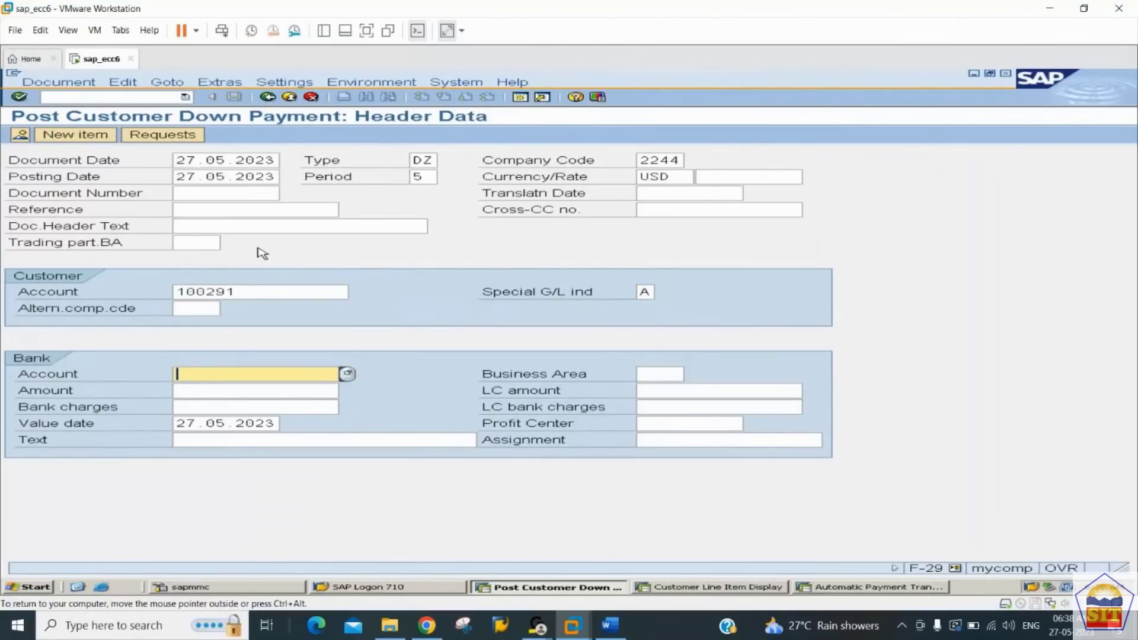
Step: Fill in the bank data with the Citi Bank G/L account, amount 50000 and text "DP from customer"
type("200101")
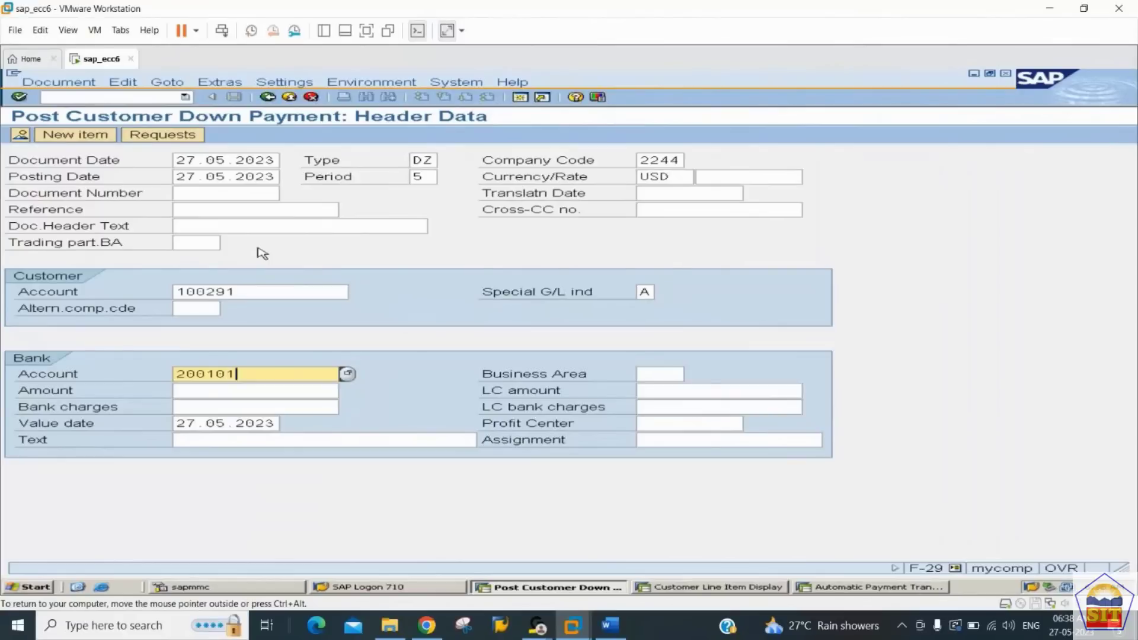
key("Tab")
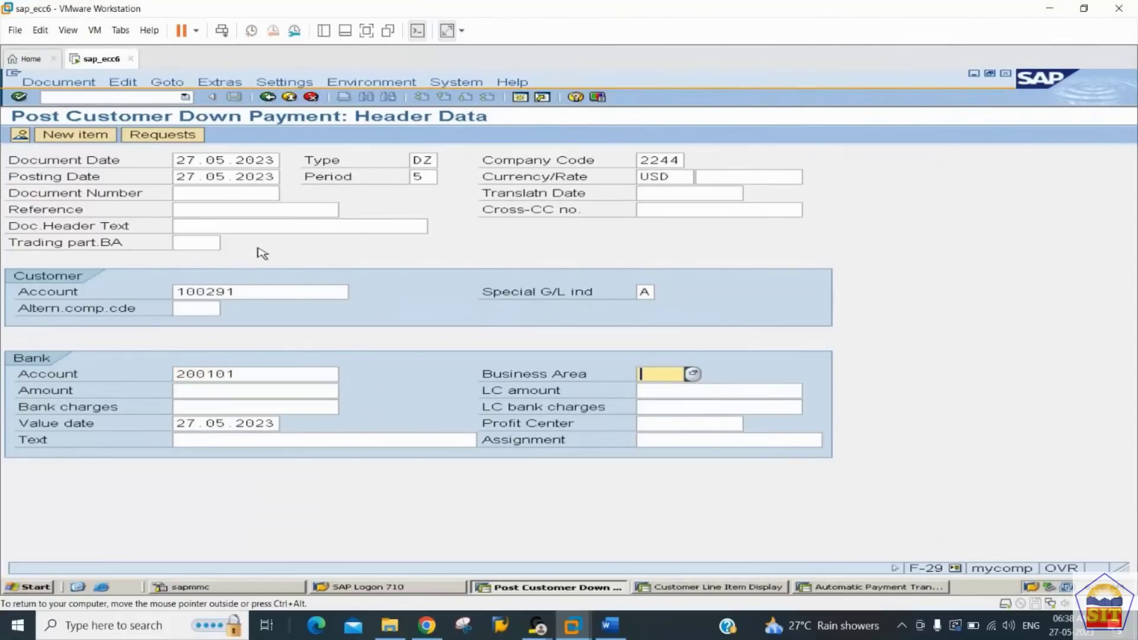
key("Tab")
type("50000")
key("Tab")
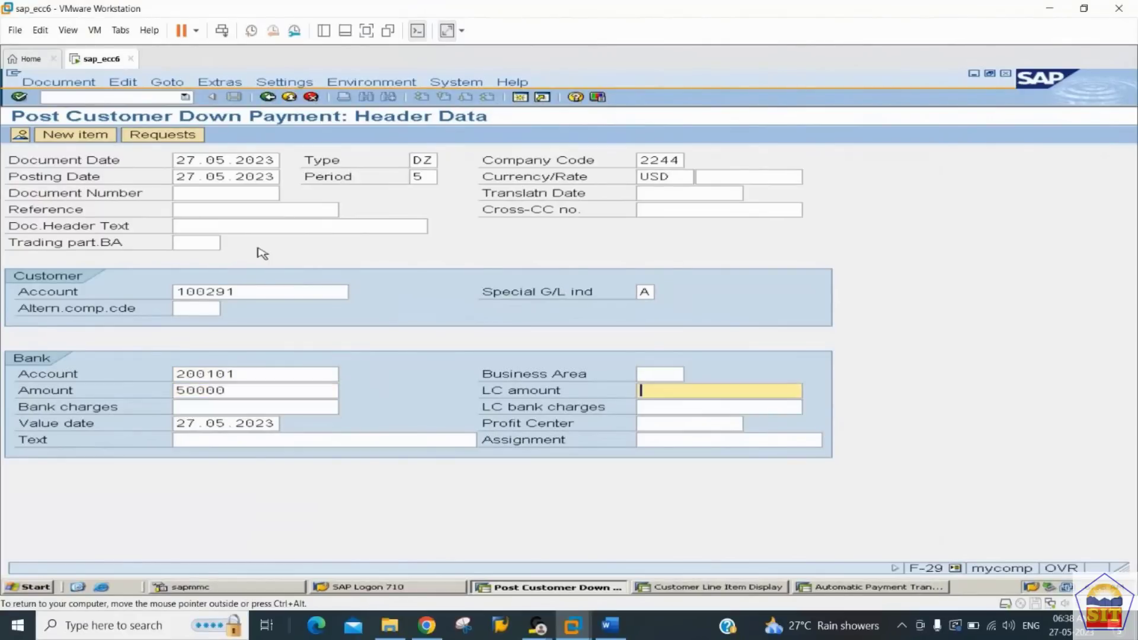
key("Tab")
key("Tab")
key("Tab")
key("Tab")
key("Tab")
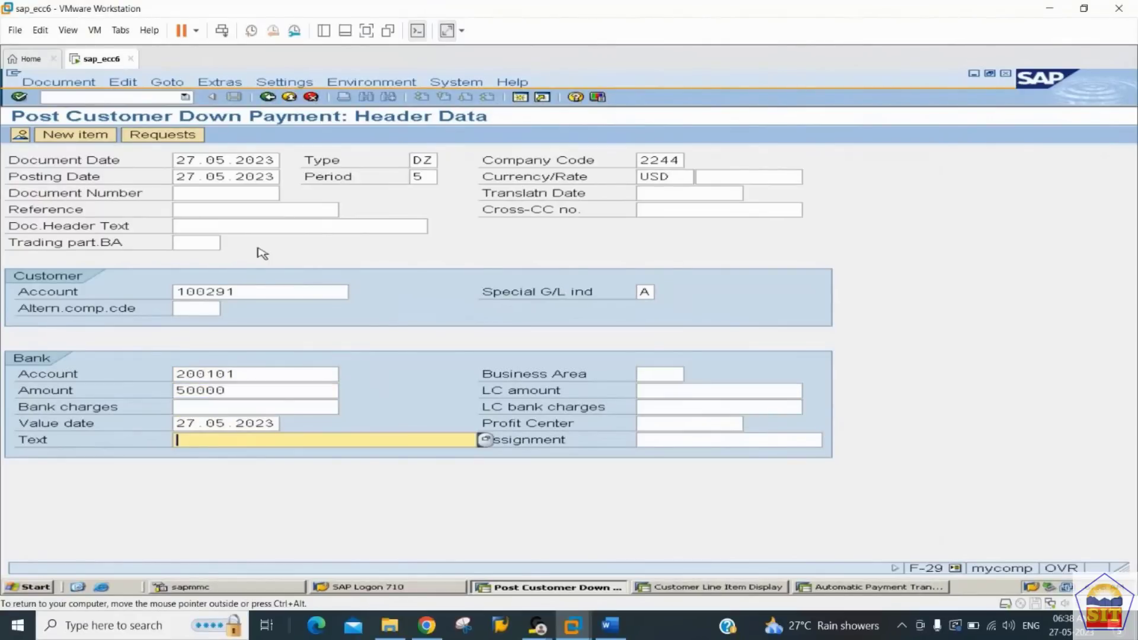
type("DP")
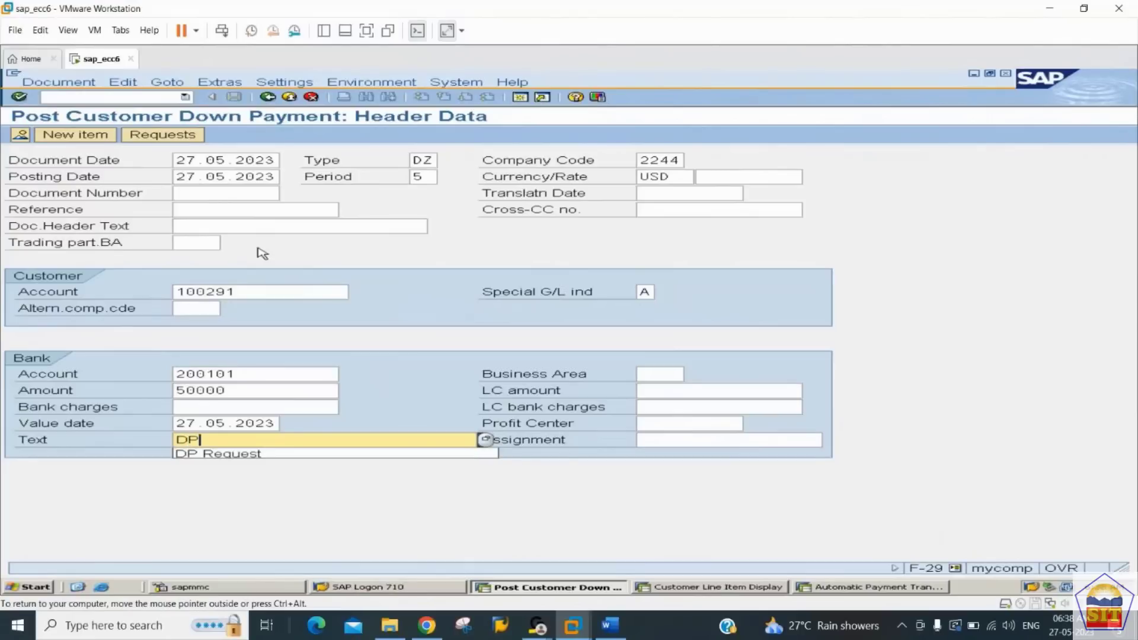
type(" from cust")
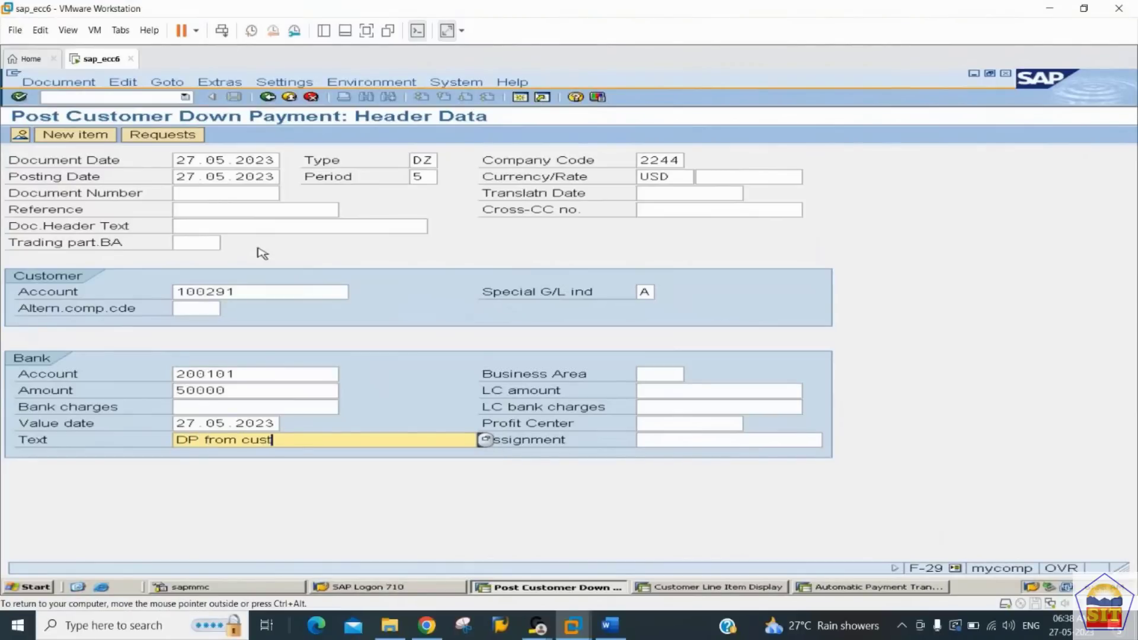
type("omer")
Step: Create the down payment from the customer's open down payment request for 50.000,00 USD and post it
left_click(177, 135)
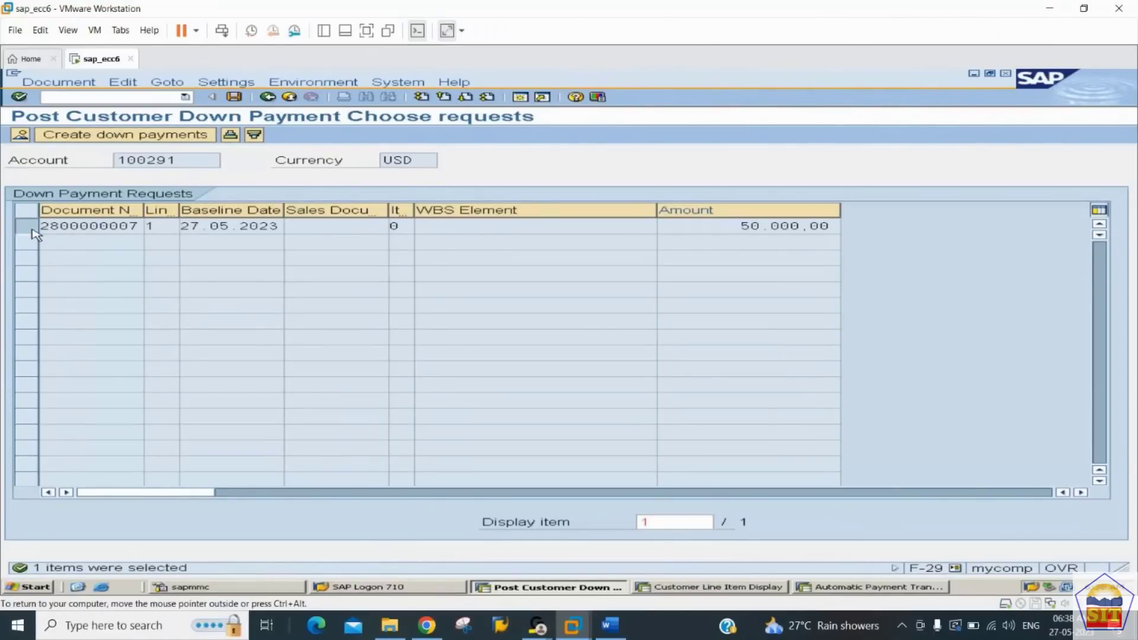
left_click(30, 233)
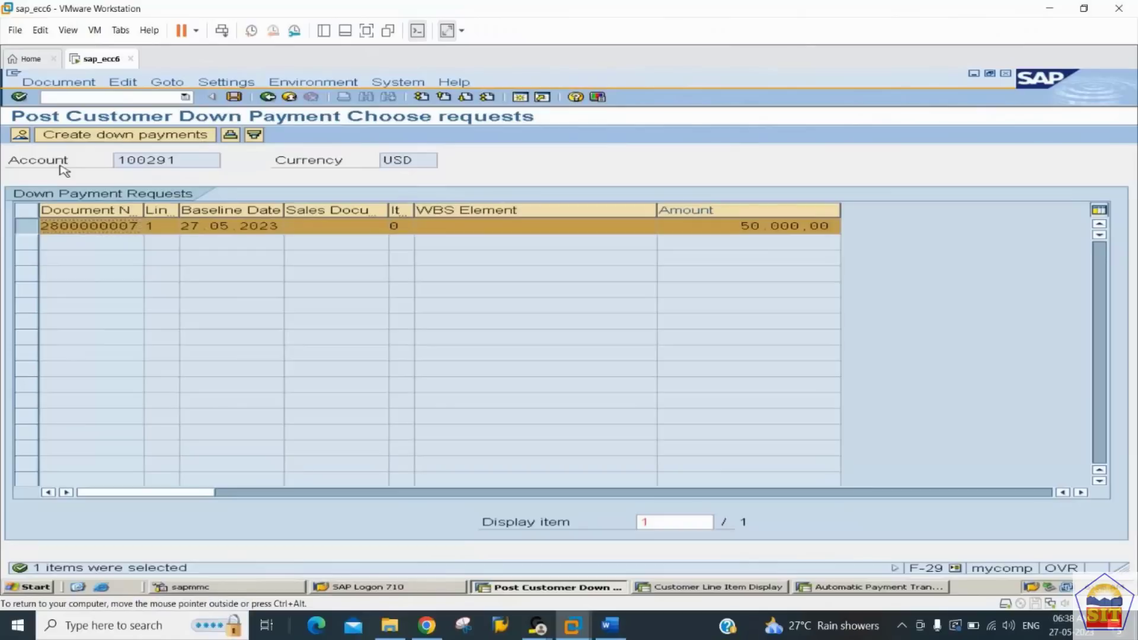
left_click(123, 138)
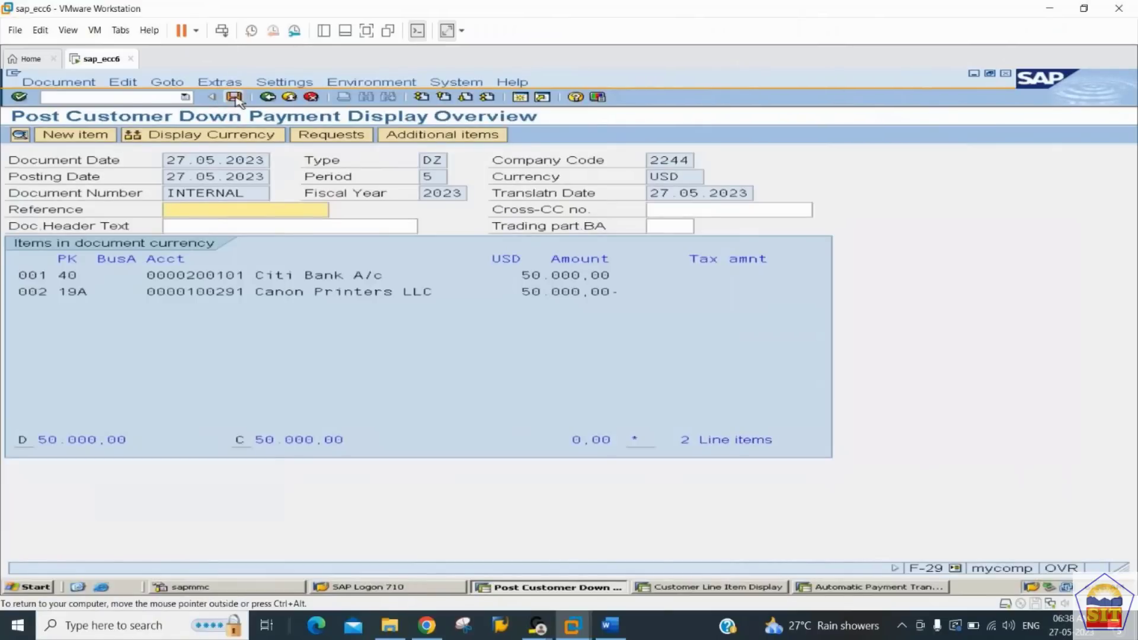
left_click(234, 98)
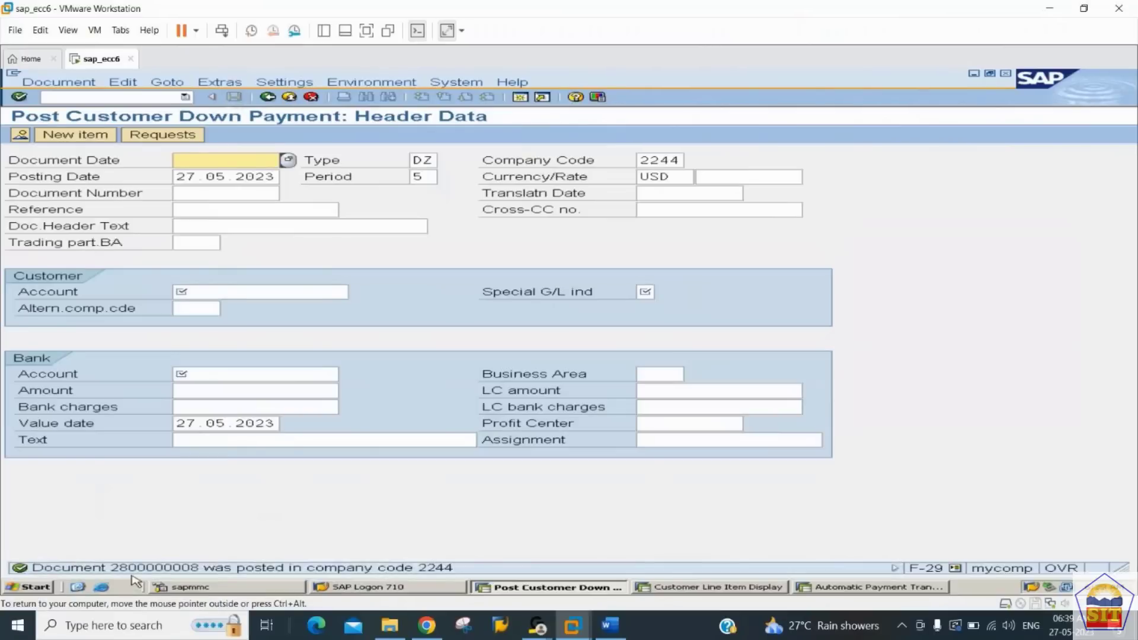
Step: Switch to the Customer Line Item Display session and refresh the customer's line item list
key("alt+Tab")
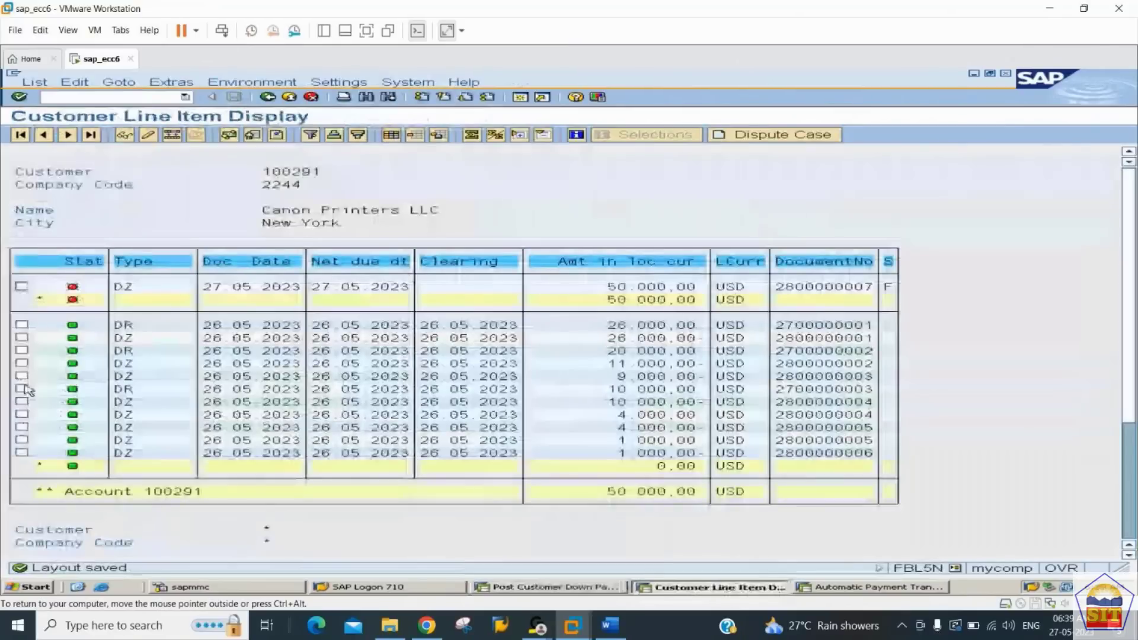
left_click(34, 82)
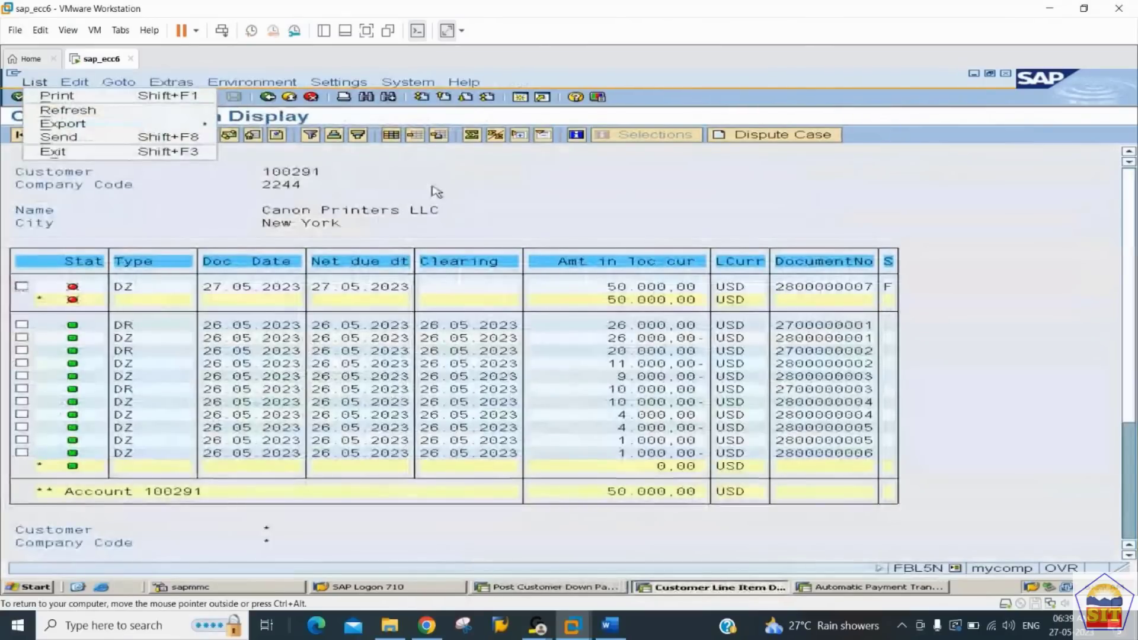
left_click(148, 110)
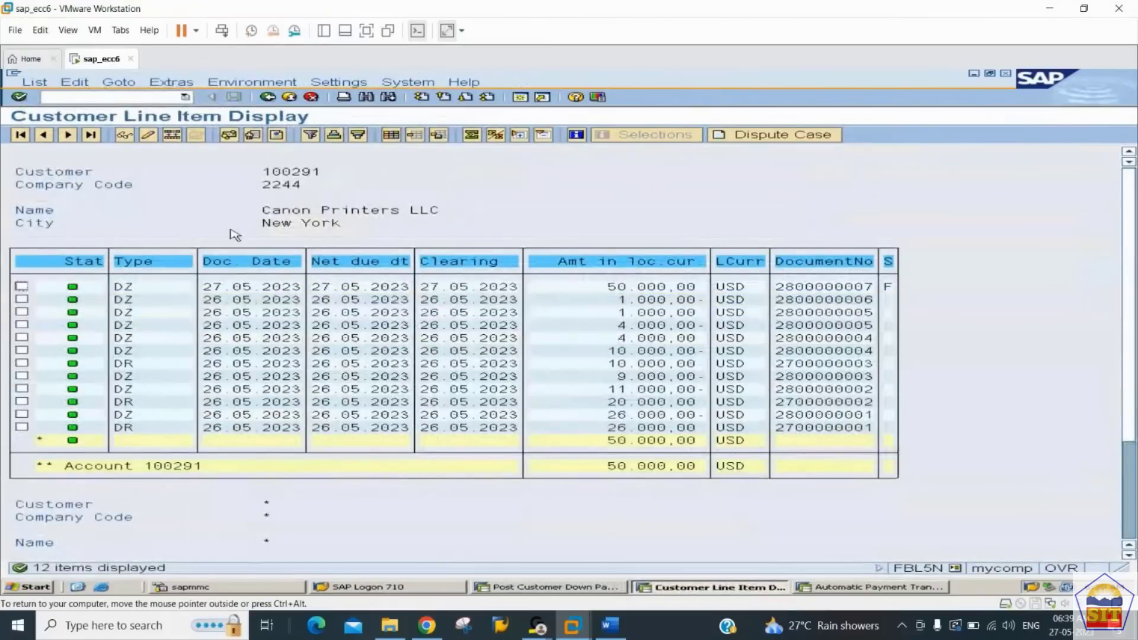
Step: Return to the line item selection, restrict the status to Open items and run the report
left_click(268, 100)
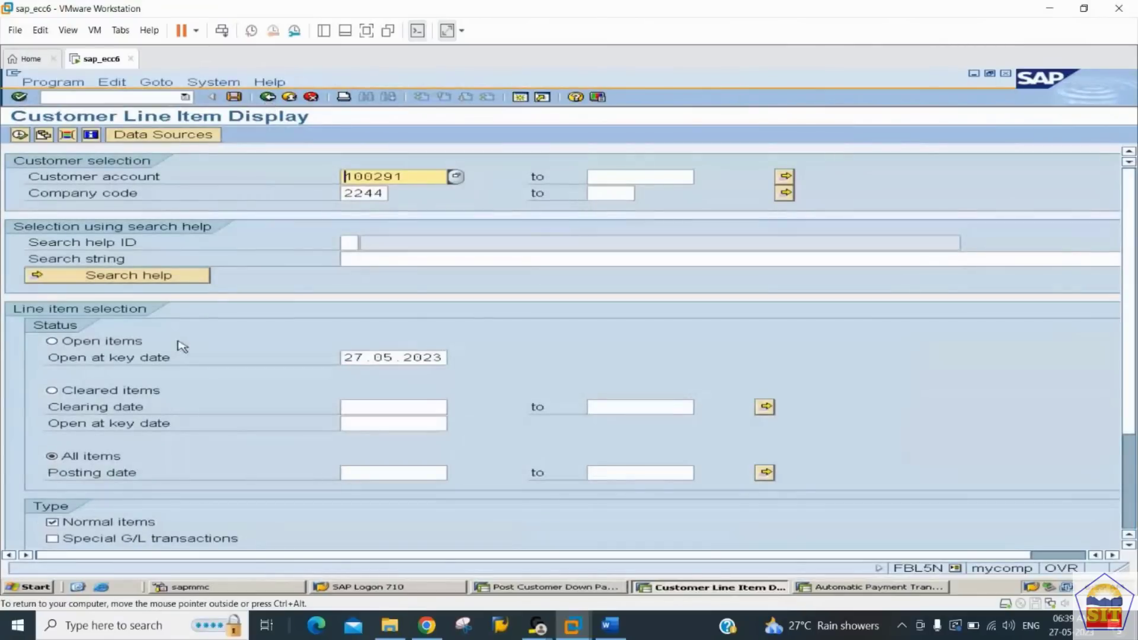
left_click(52, 343)
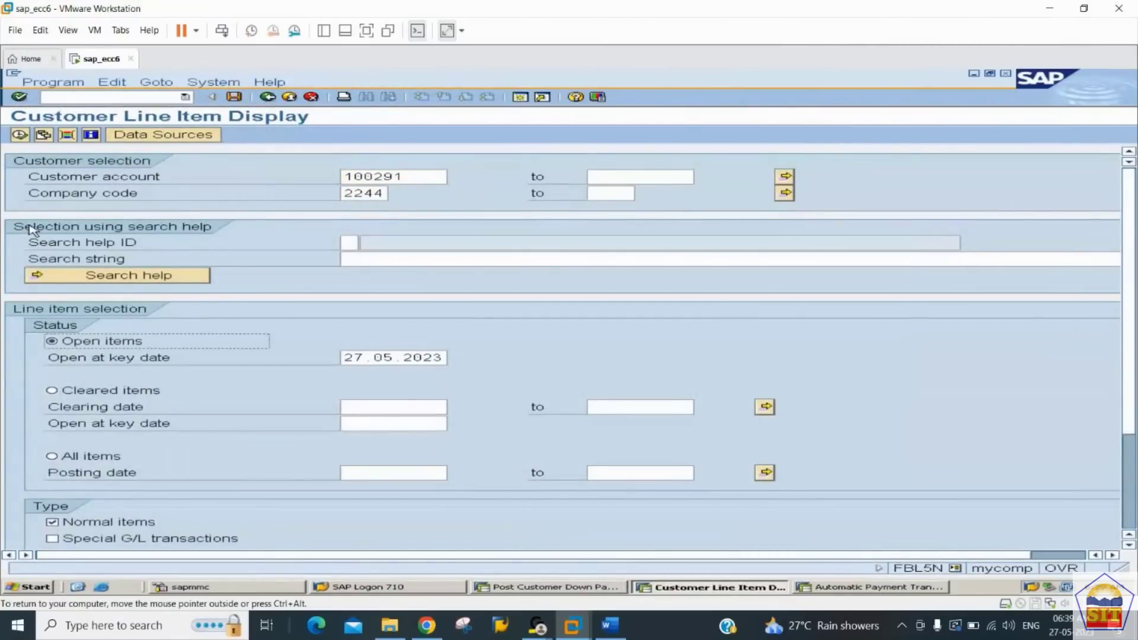
left_click(19, 135)
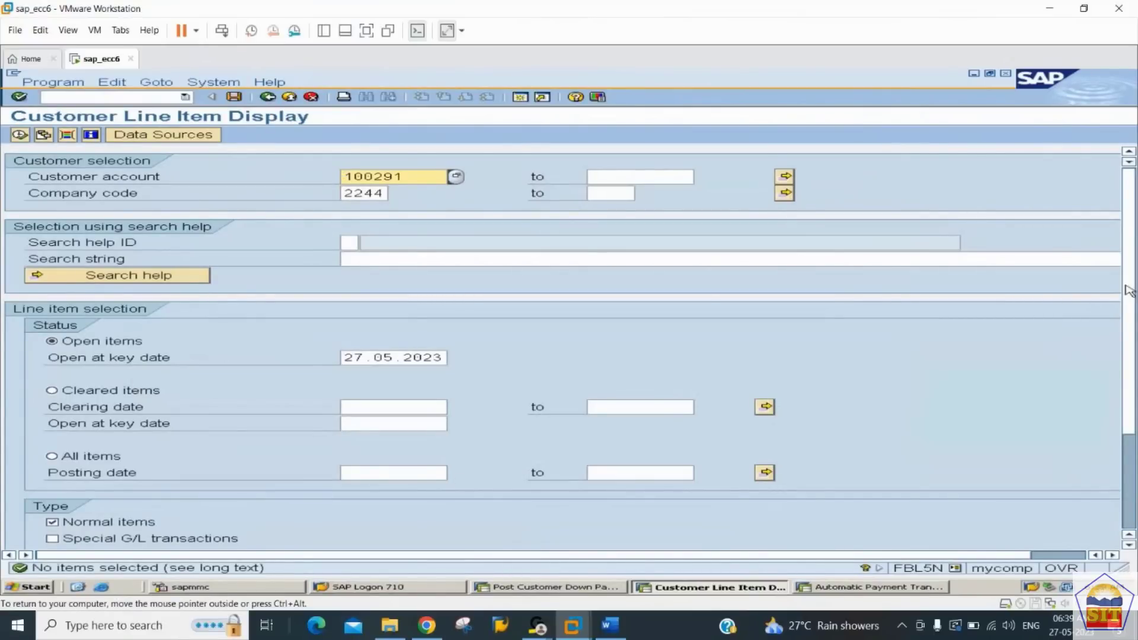
Step: Exclude Noted items, include Special G/L transactions in the item types and run the line item report again
scroll(1128, 290, "down", 2)
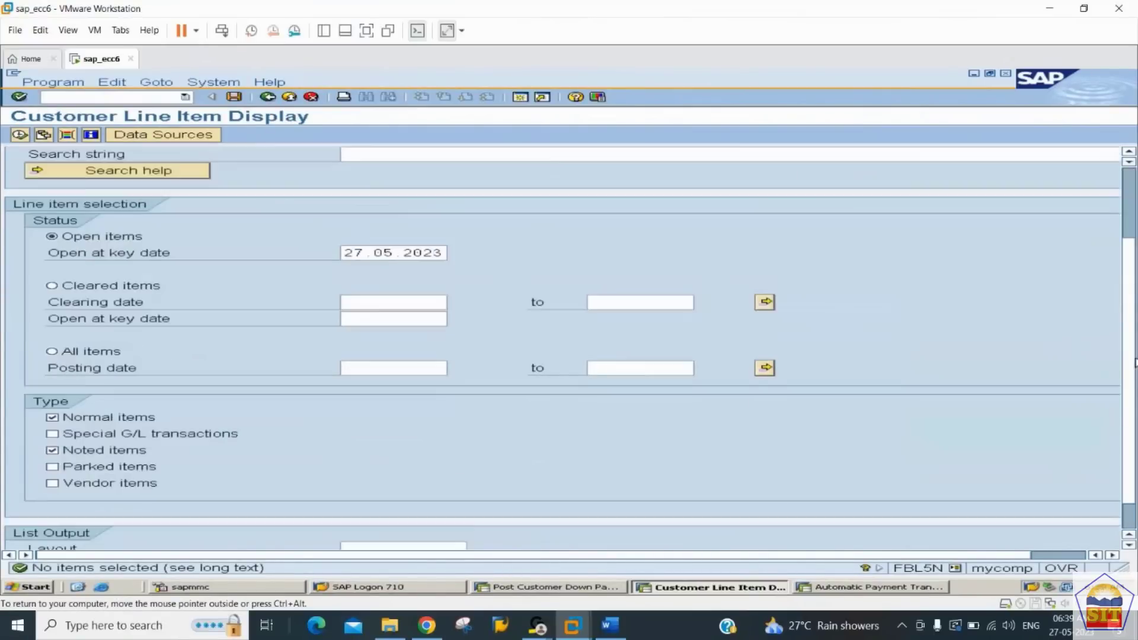
left_click(97, 456)
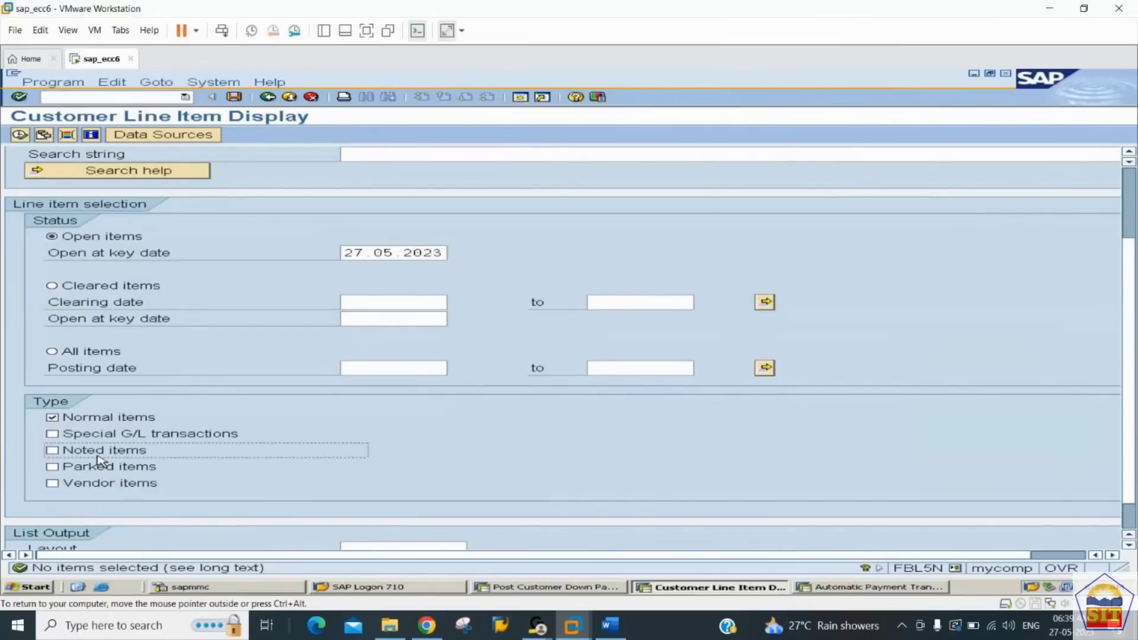
left_click(69, 435)
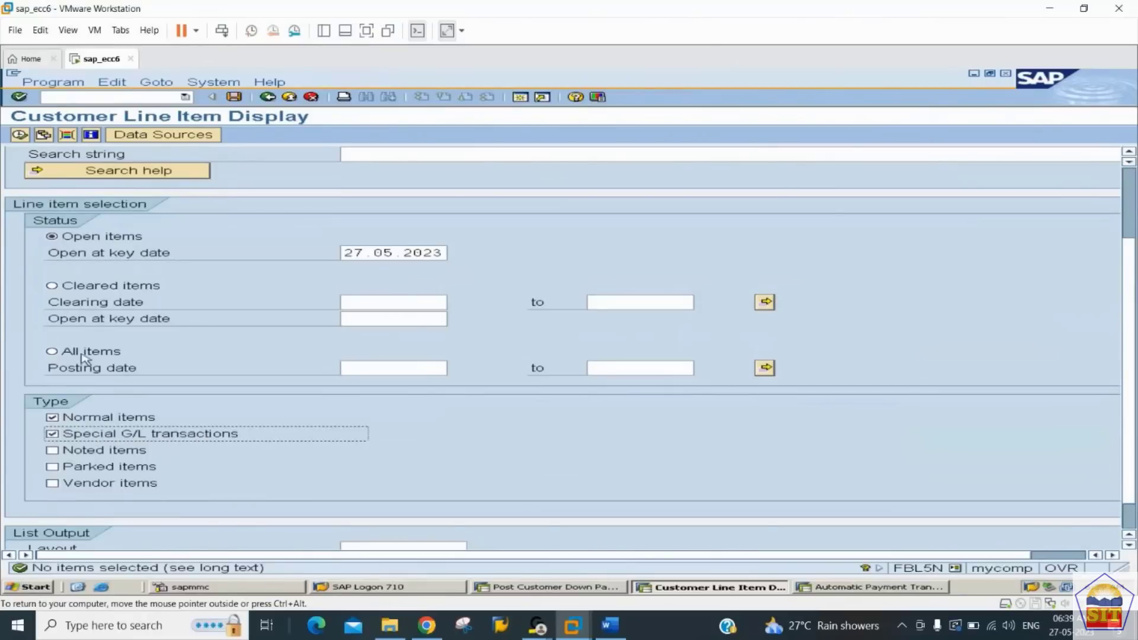
left_click(20, 136)
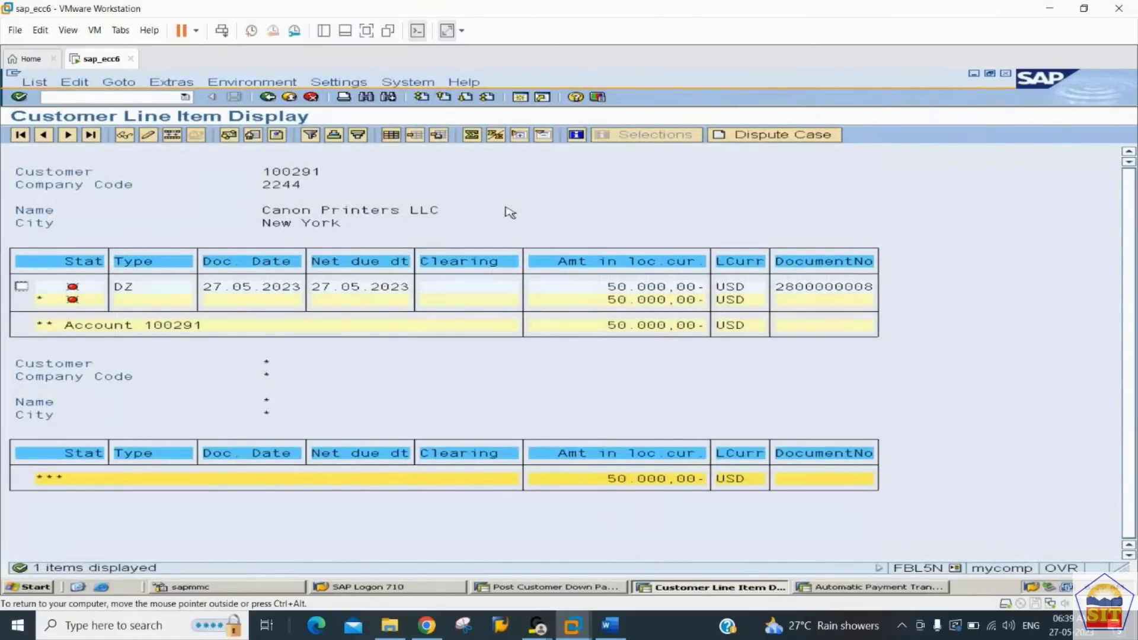
Step: Add the hidden field Special G/L ind. to the open item list's columns and apply the layout
left_click(392, 136)
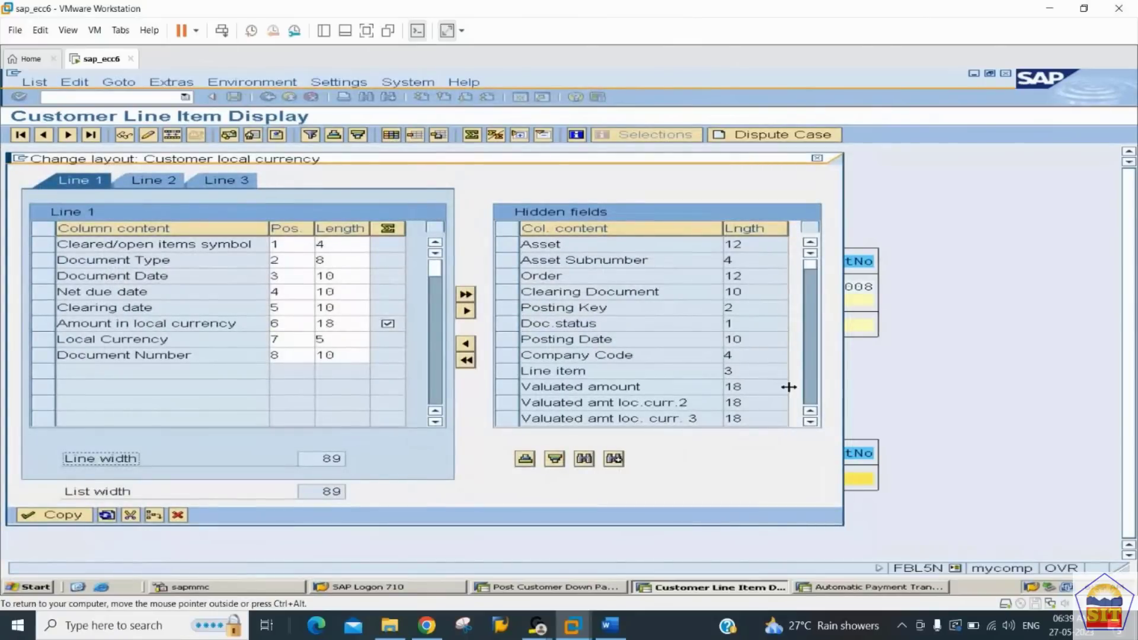
left_click(809, 392)
left_click(563, 371)
left_click(465, 344)
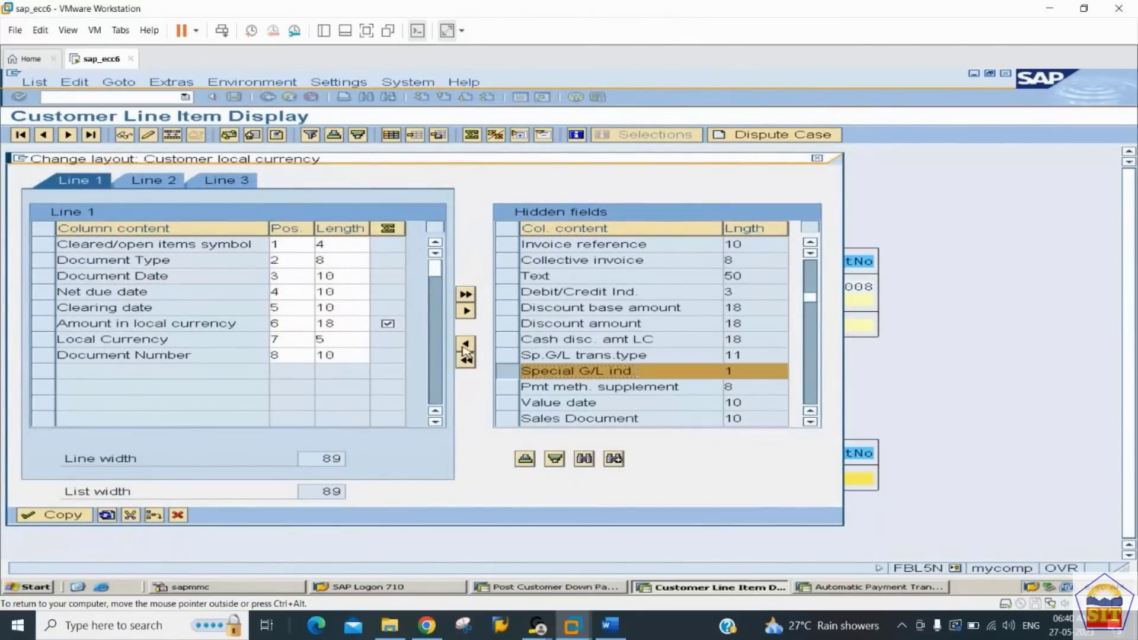
left_click(52, 513)
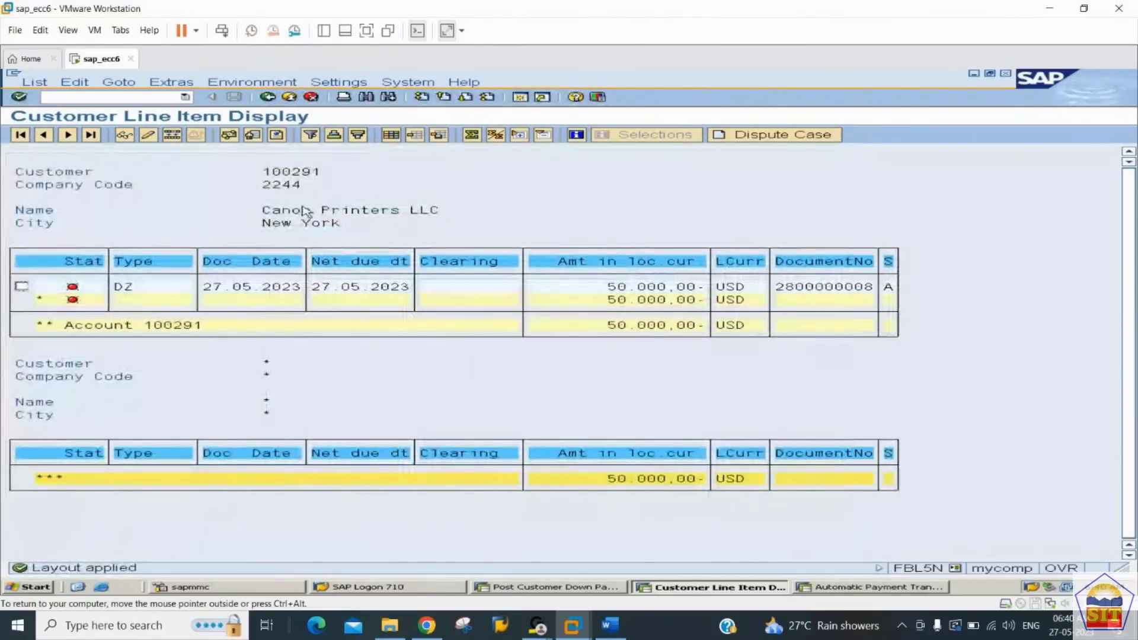
Step: Display the posted down payment's line item and check its customer account
left_click(22, 288)
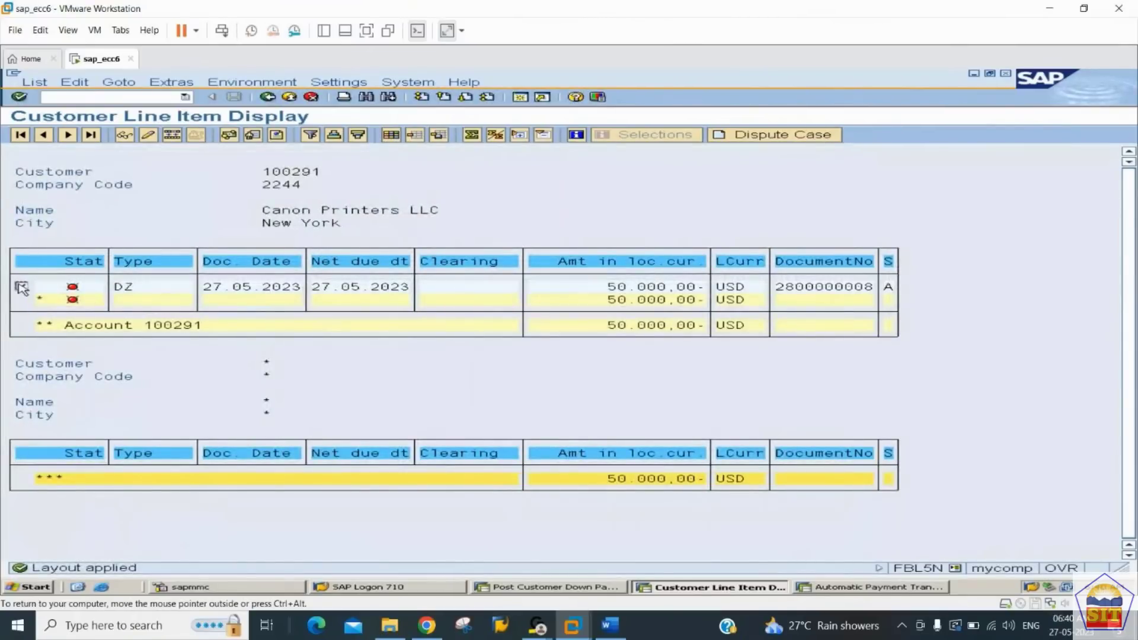
left_click(123, 135)
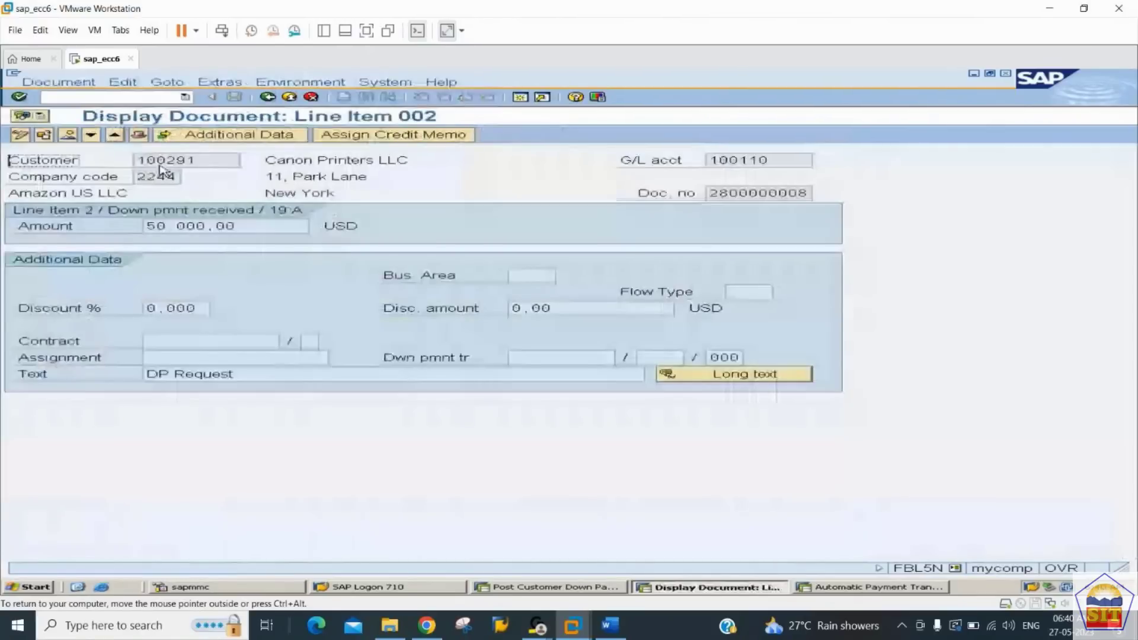
left_click_drag(197, 161, 76, 158)
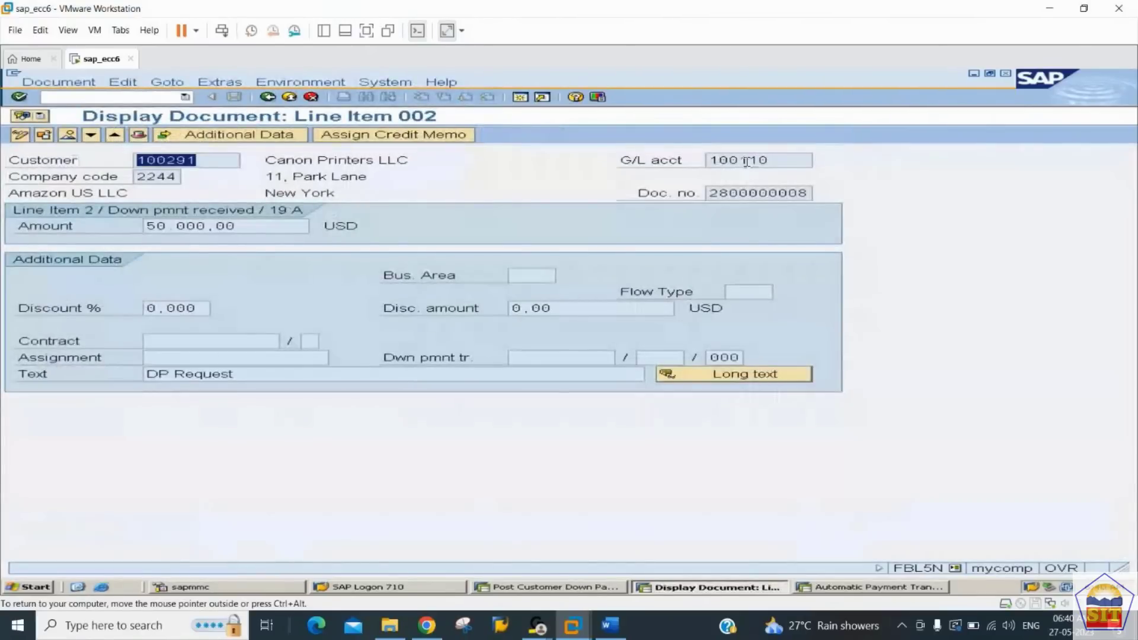
Step: Check the down payment's G/L account and display that account's balance in FS10N for company code 2244, fiscal year 2023
left_click(781, 160)
left_click_drag(781, 160, 648, 162)
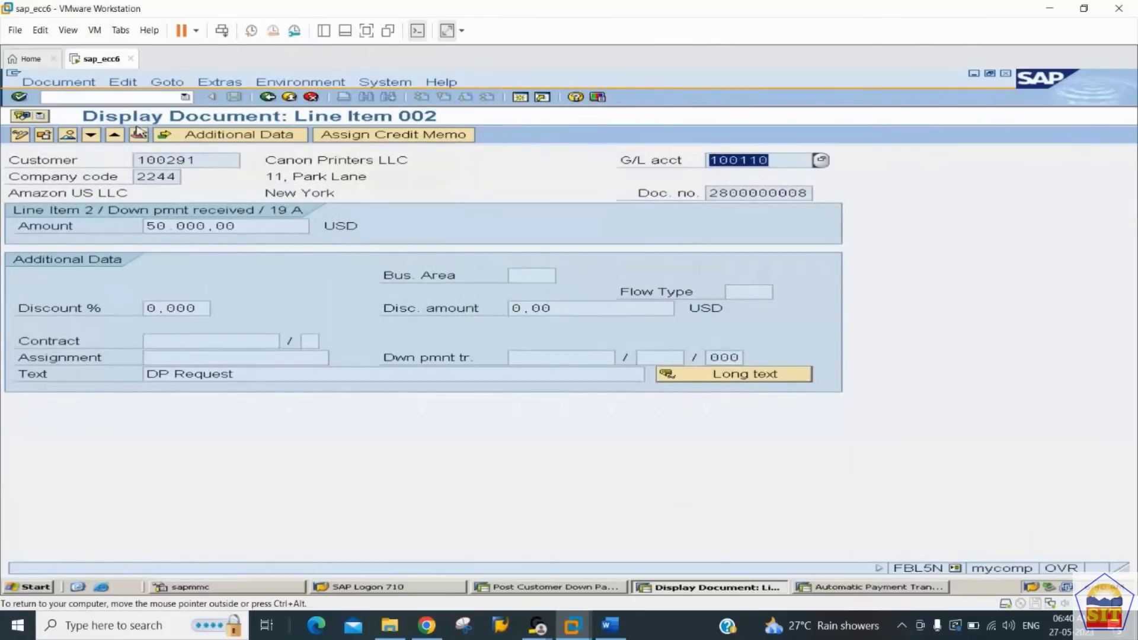
left_click(118, 98)
type("/nfs10n")
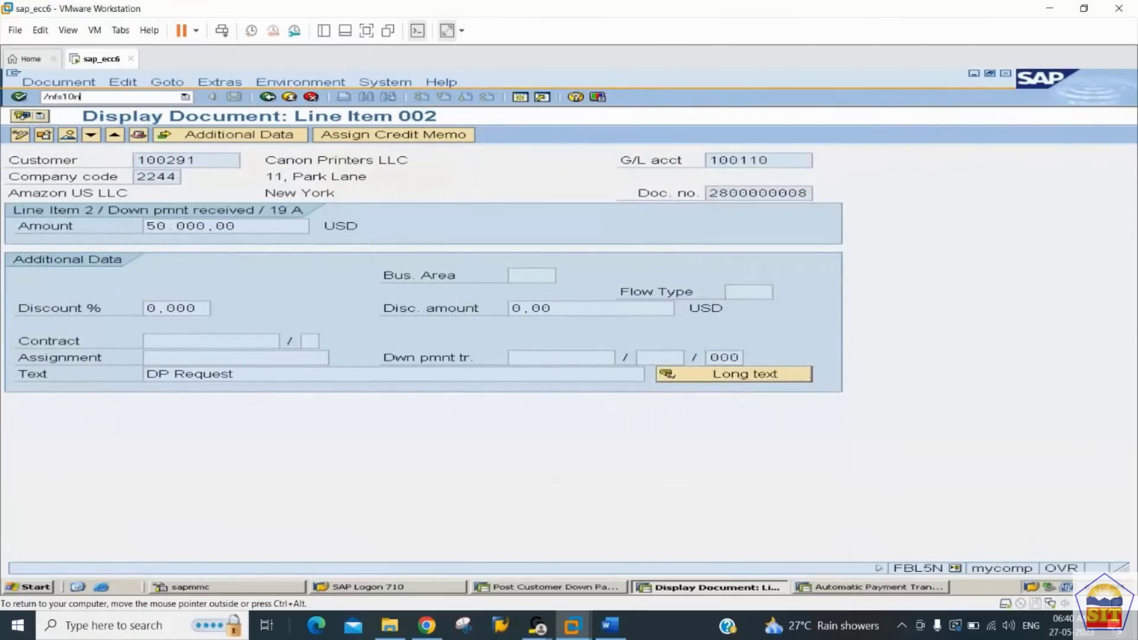
key("Return")
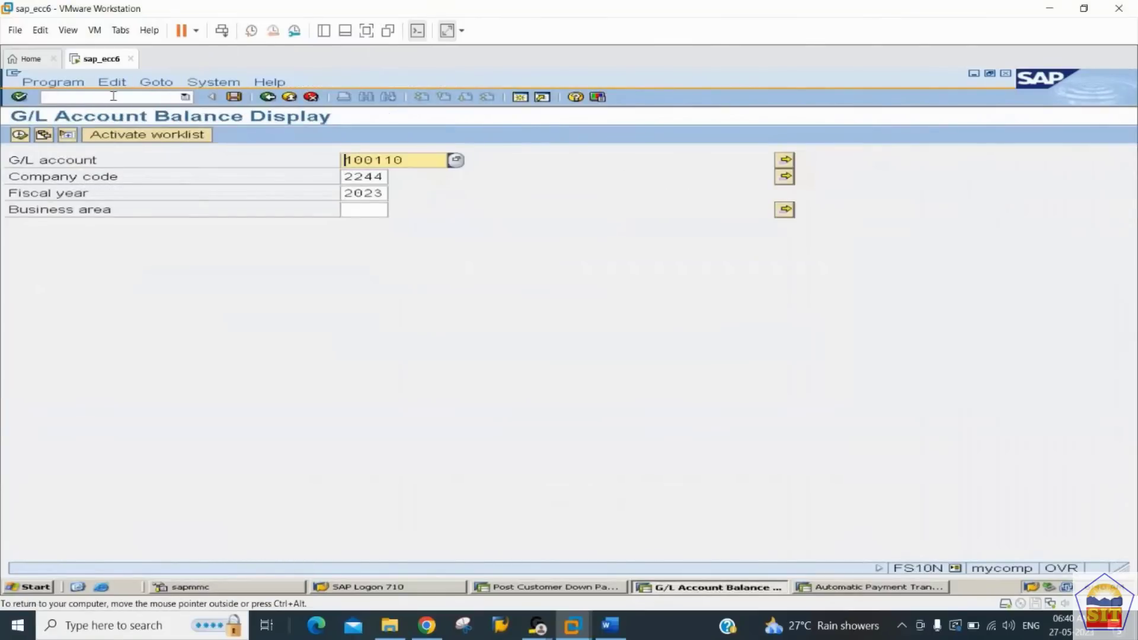
left_click(19, 135)
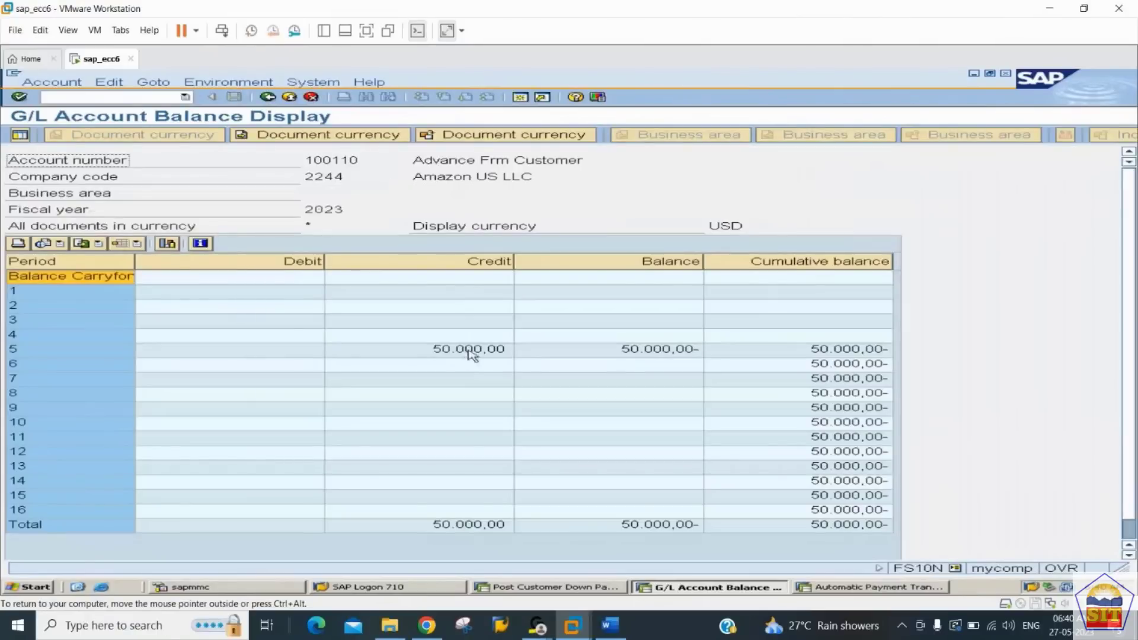
left_click(471, 353)
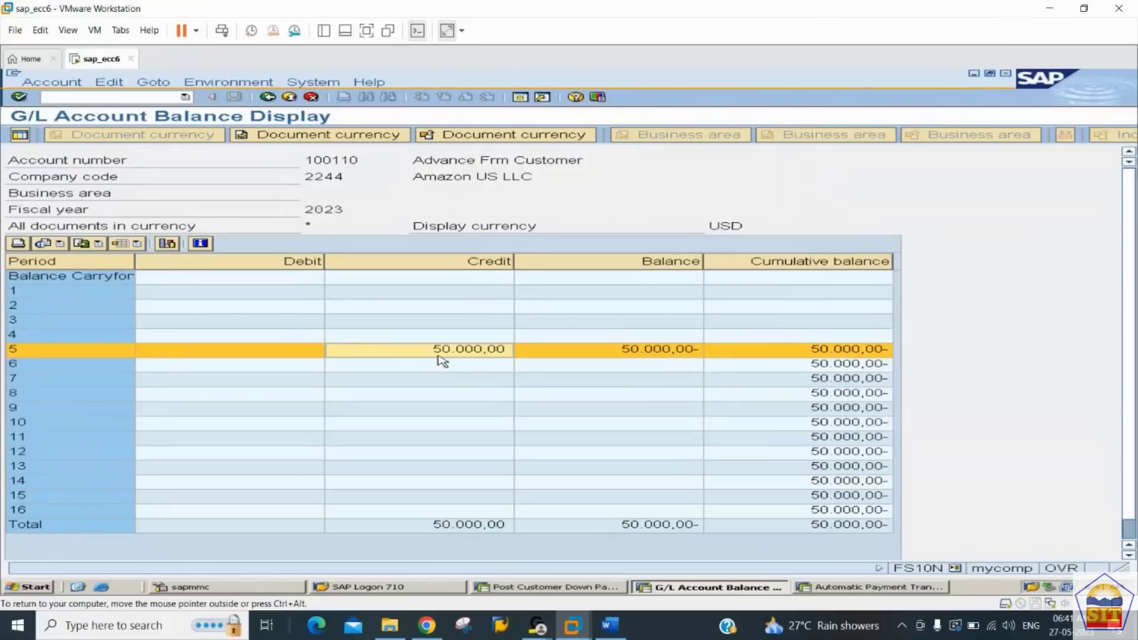
Step: In the down payment session, start a customer invoice with transaction F-22 and set the document date to 27.05.2023
key("alt+Tab")
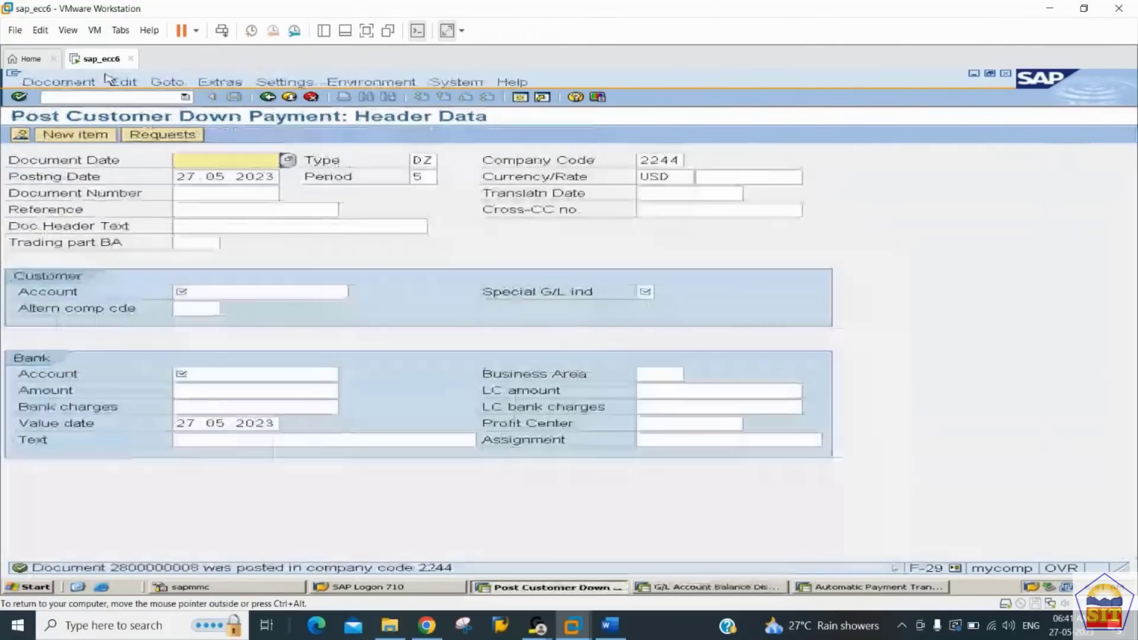
left_click(107, 95)
type("/nf")
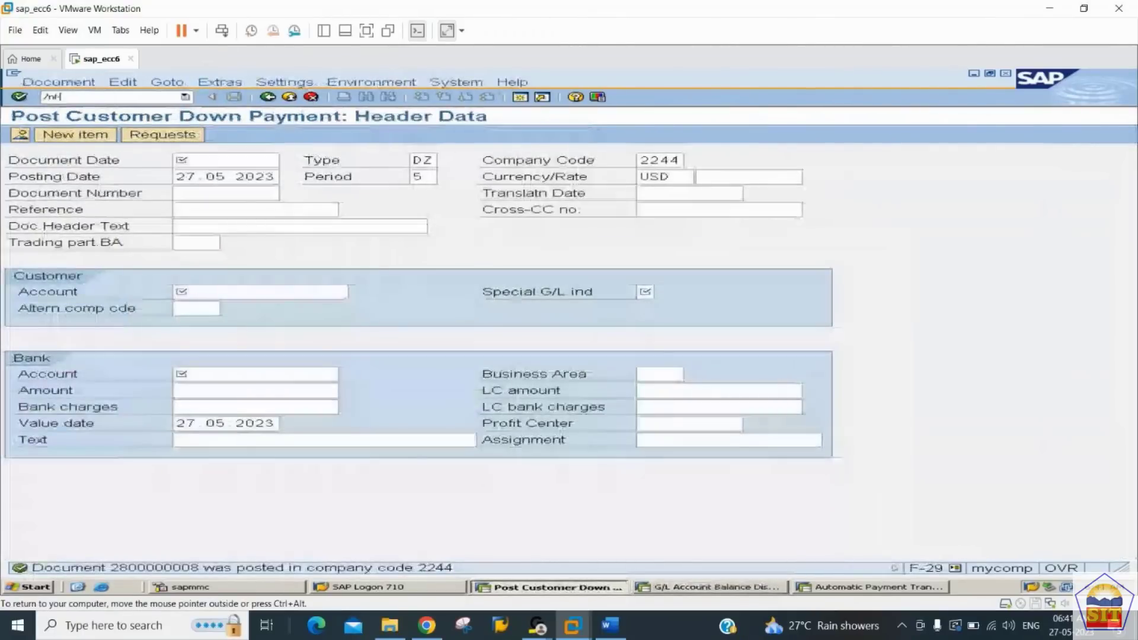
type("-22")
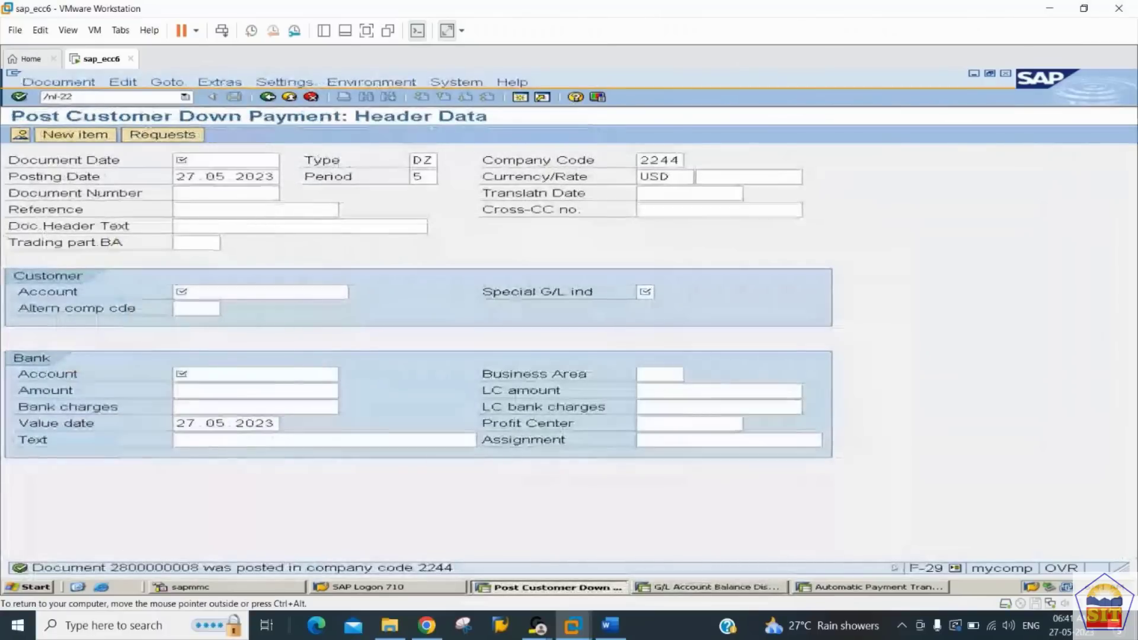
key("Return")
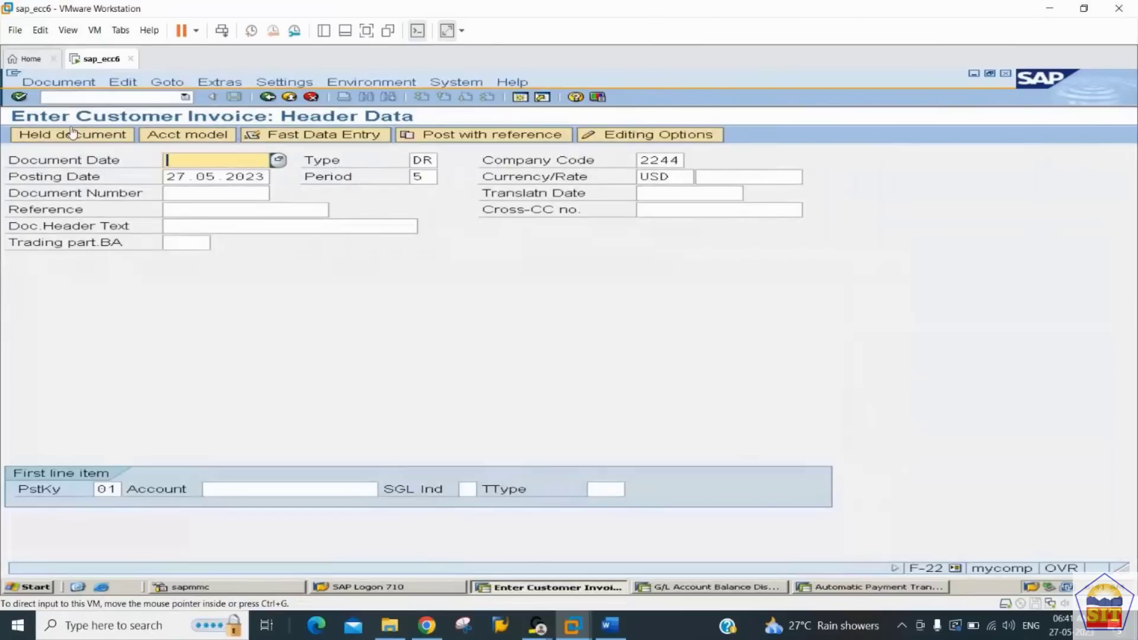
type("27.05.2023")
key("Tab")
key("Tab")
key("Tab")
key("Tab")
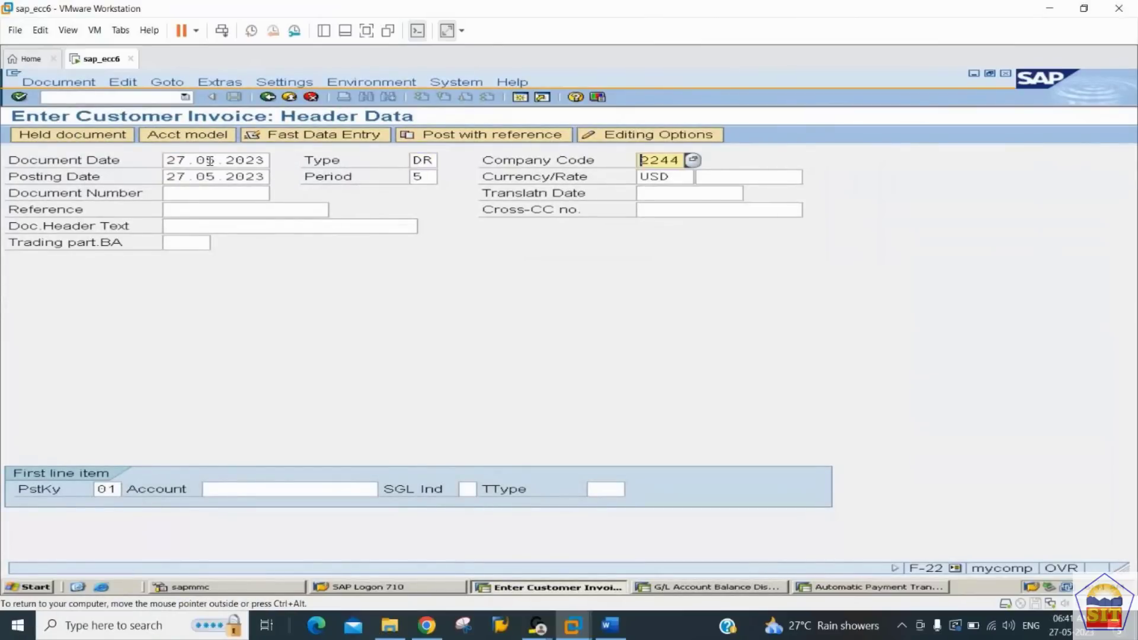
Step: Assign the Canon Printers LLC customer account to the first line item with posting key 01 and continue to the item details
key("Tab")
key("Tab")
key("Tab")
key("Tab")
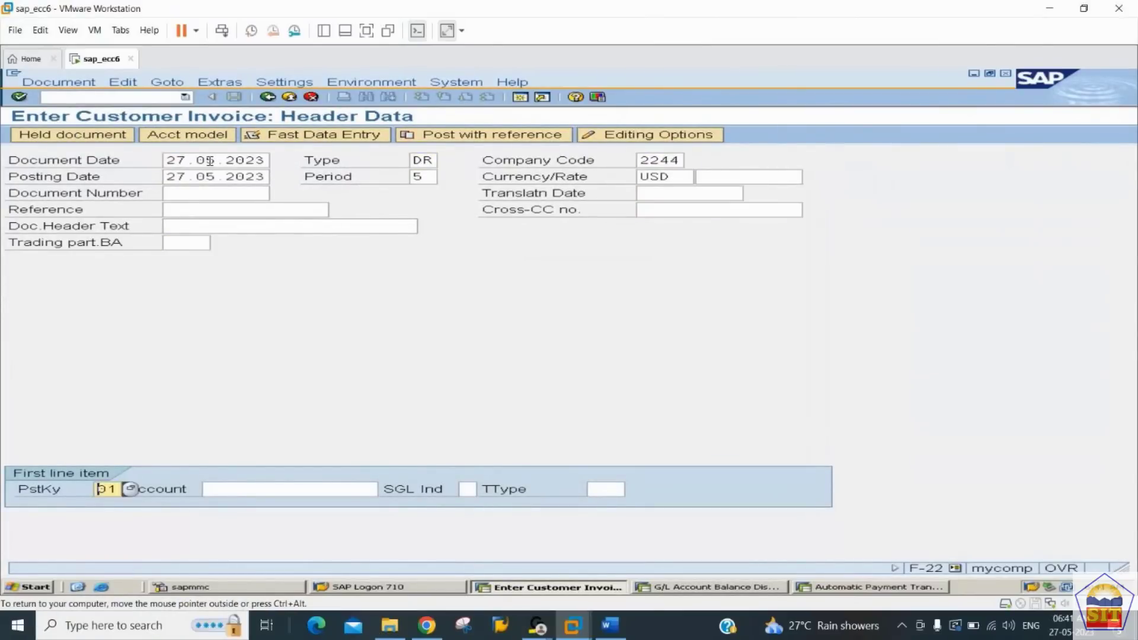
key("Down")
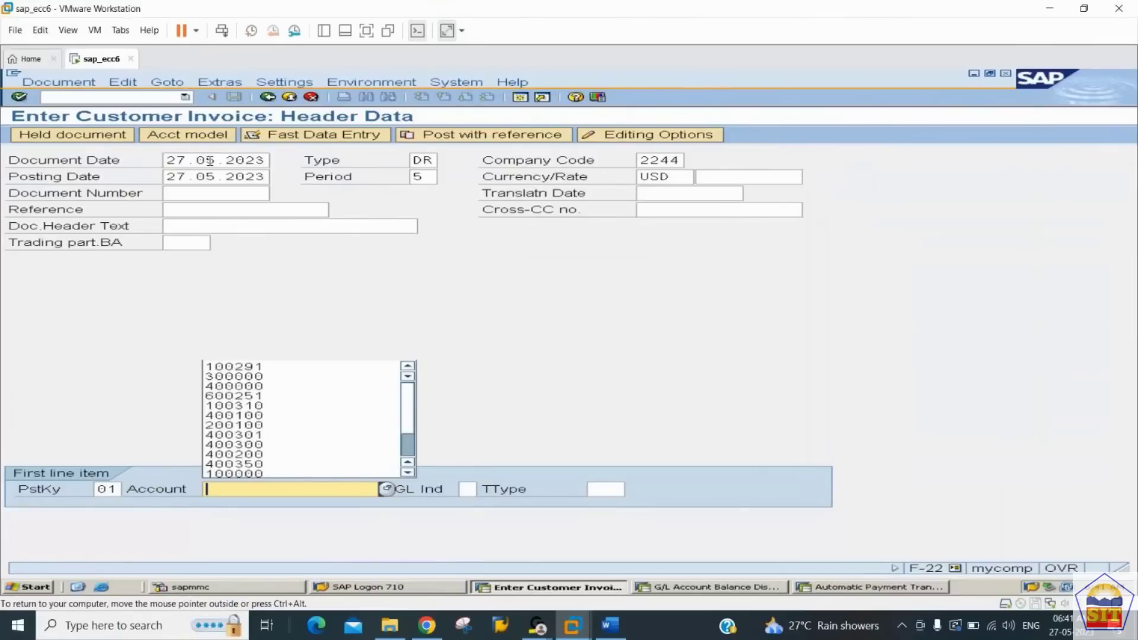
key("Down")
key("Return")
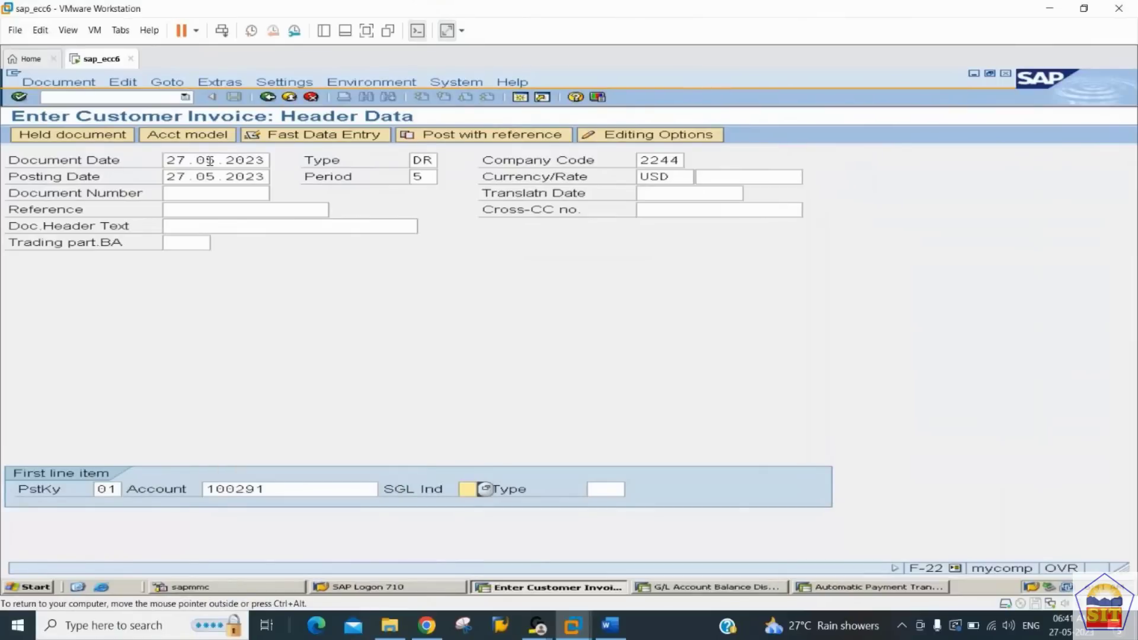
key("Return")
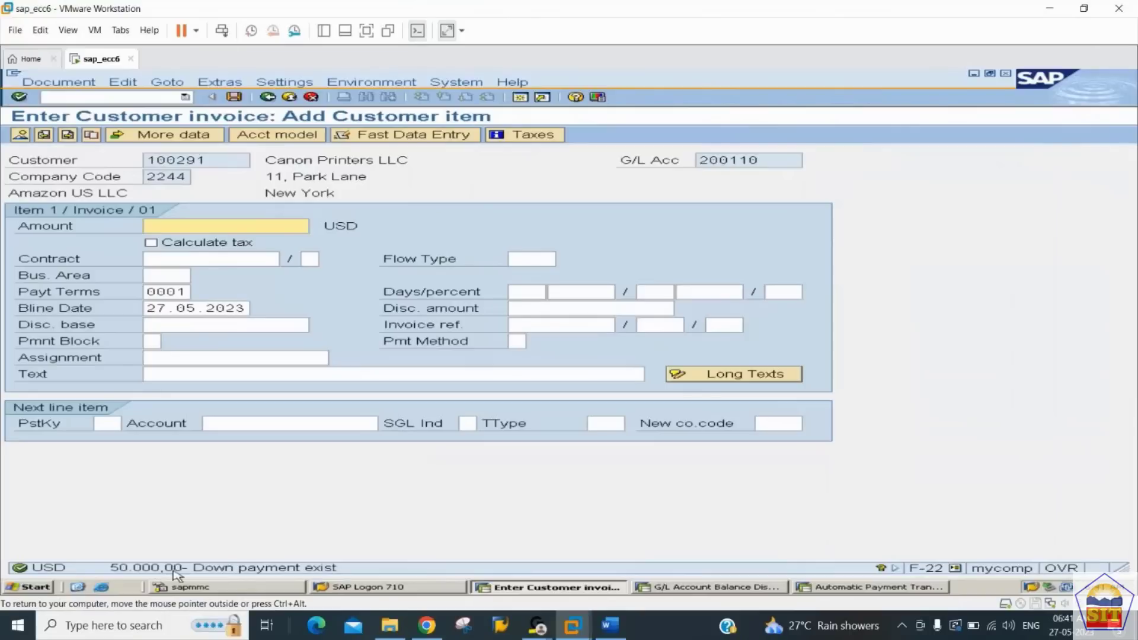
Step: Set the customer item's amount to 50000 USD and its text to "Sales invoice"
type("50000")
key("Return")
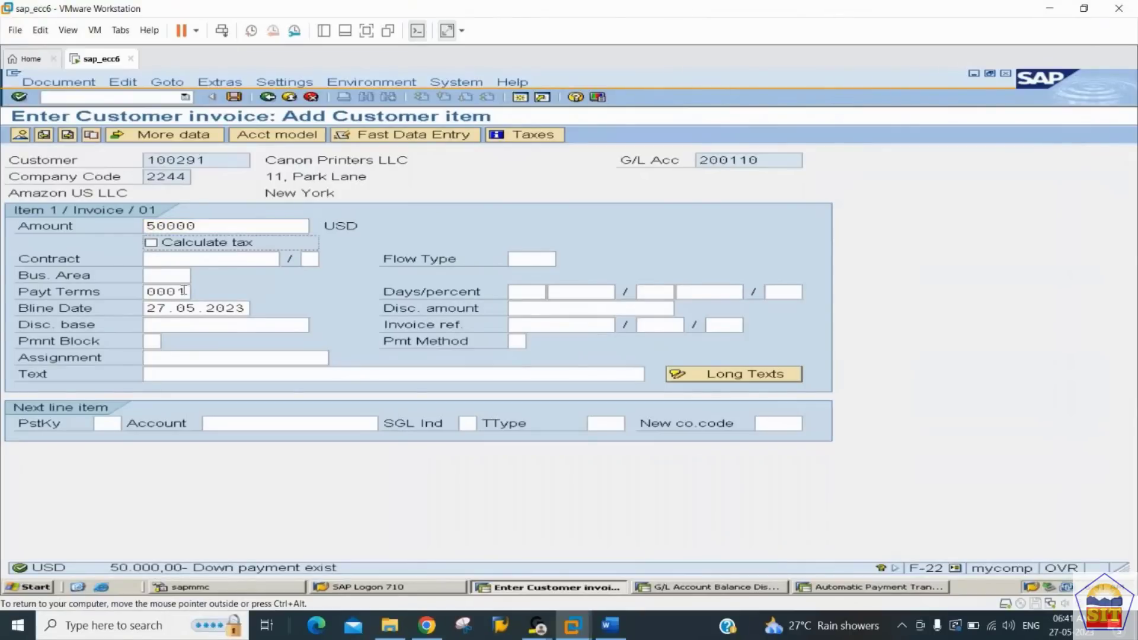
key("Tab")
key("Tab")
key("Tab")
key("Tab")
key("Tab")
key("Tab")
key("Tab")
key("Tab")
key("Tab")
key("Tab")
key("Tab")
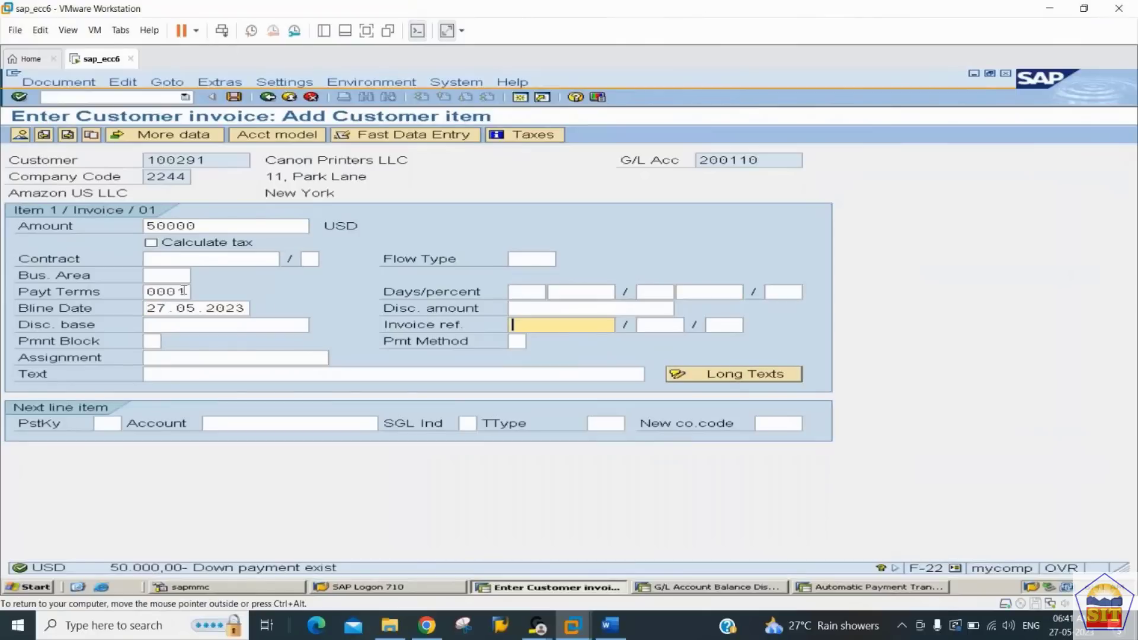
key("Tab")
key("Tab")
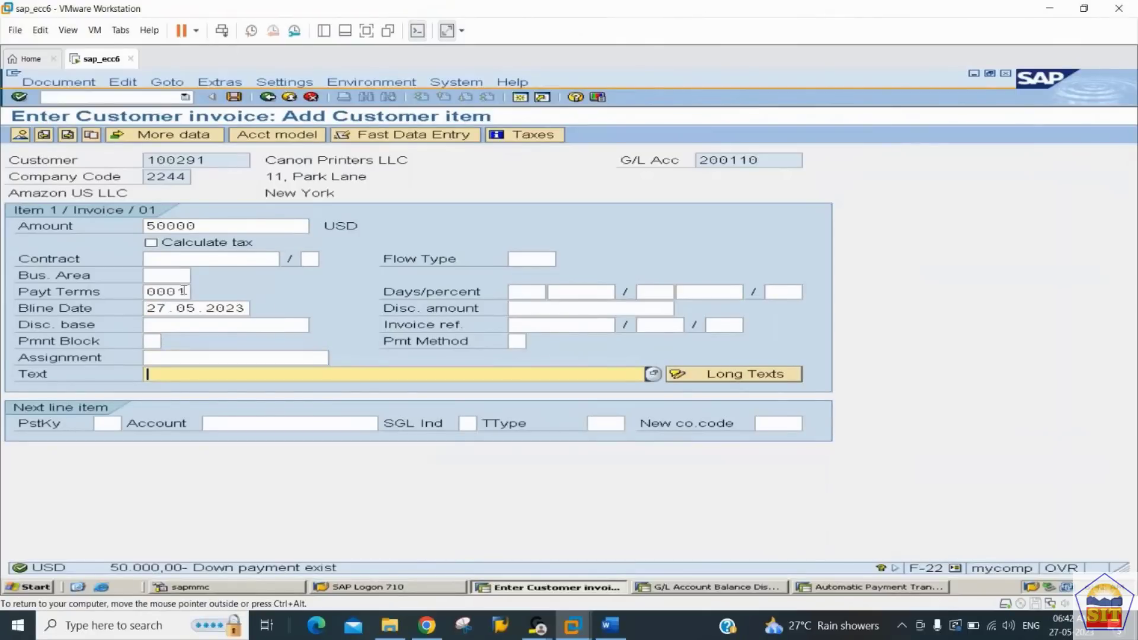
type("A")
key("BackSpace")
type("Sal")
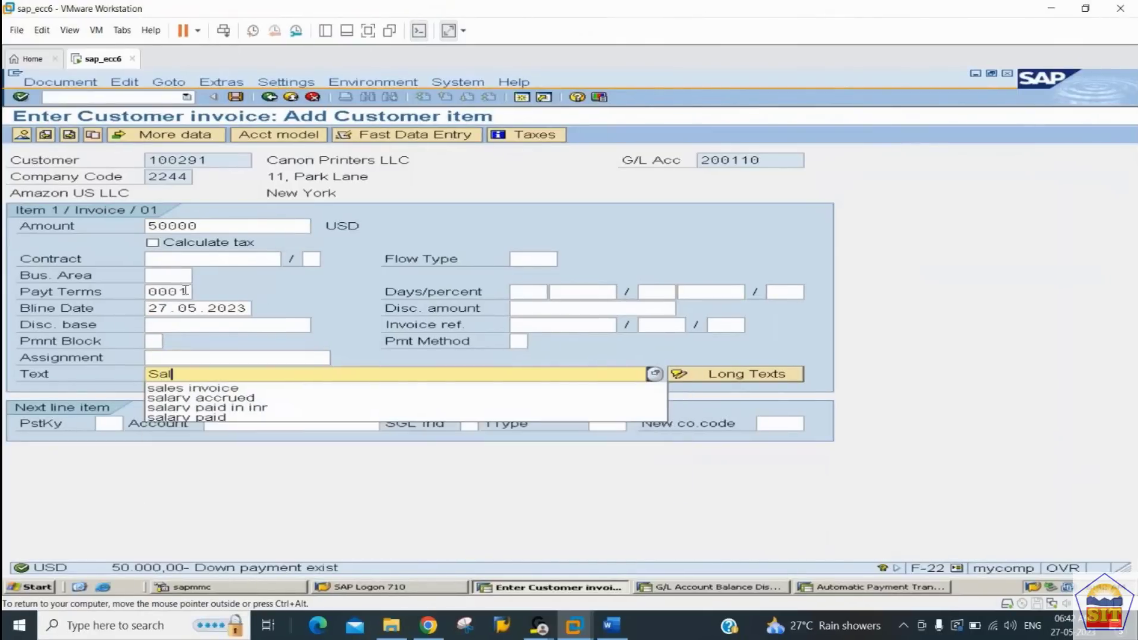
type("es invoice")
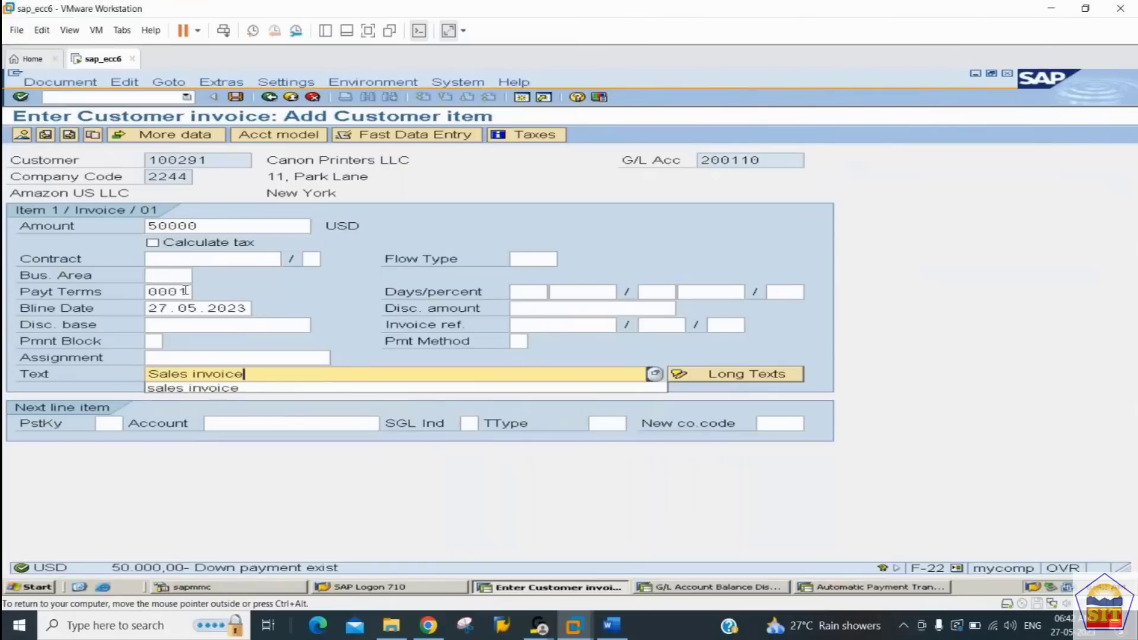
key("Return")
Step: Add a next line item with posting key 50 for the Sales A/c G/L account
type("50")
key("Tab")
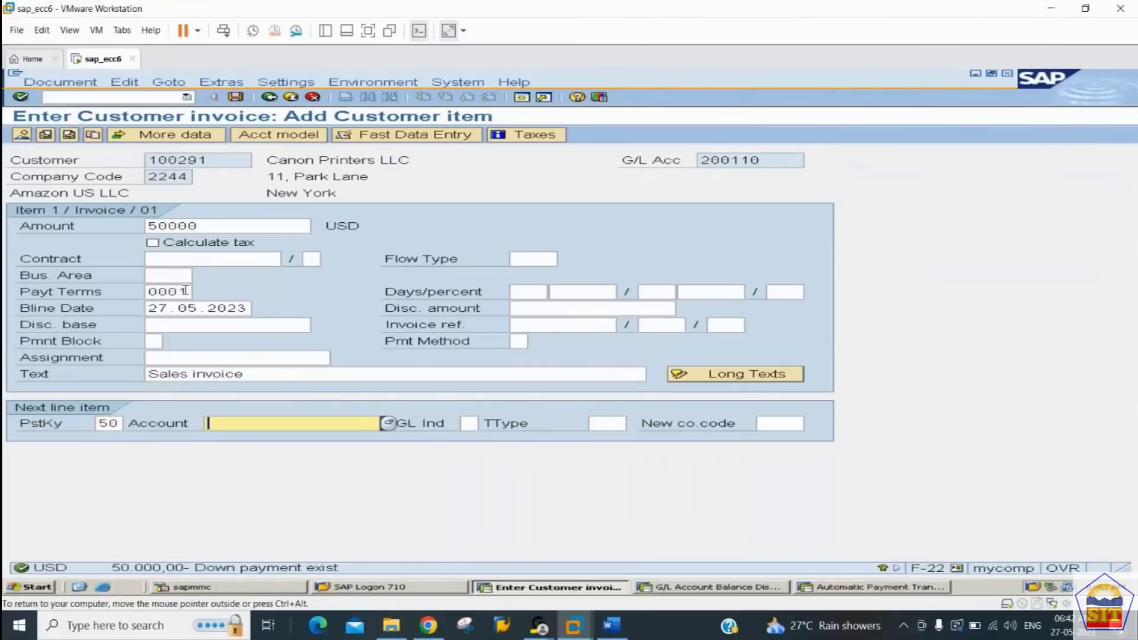
type("300000")
key("Return")
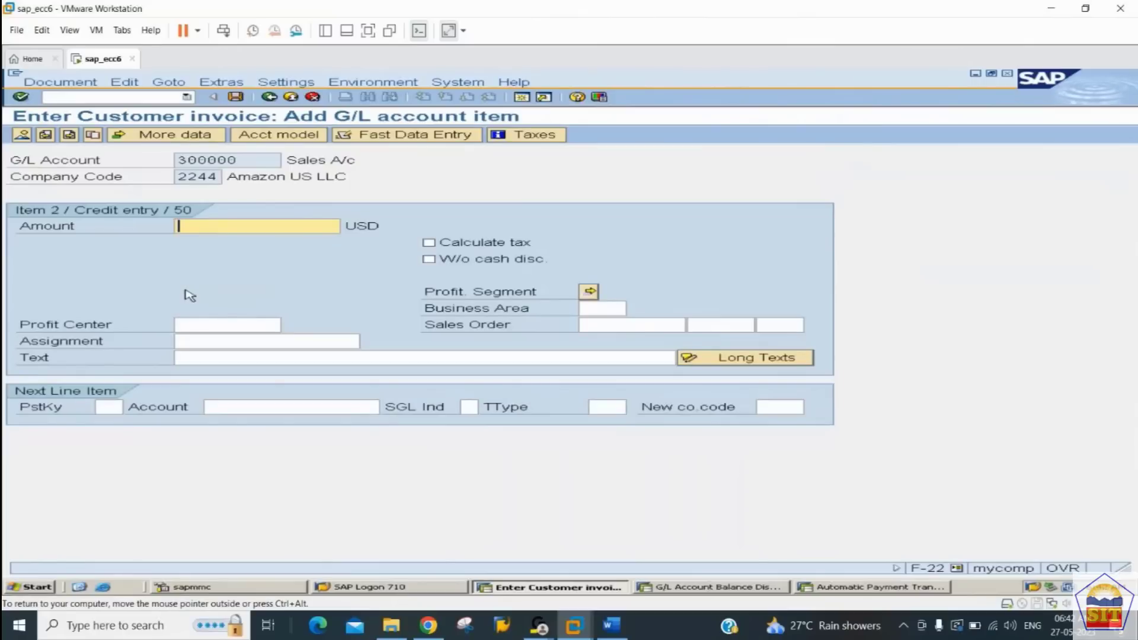
Step: Enter * as the Sales A/c item's amount and + as its text, and post the invoice from the document overview
type("*")
key("Tab")
key("Tab")
key("Tab")
key("Tab")
key("Tab")
key("Tab")
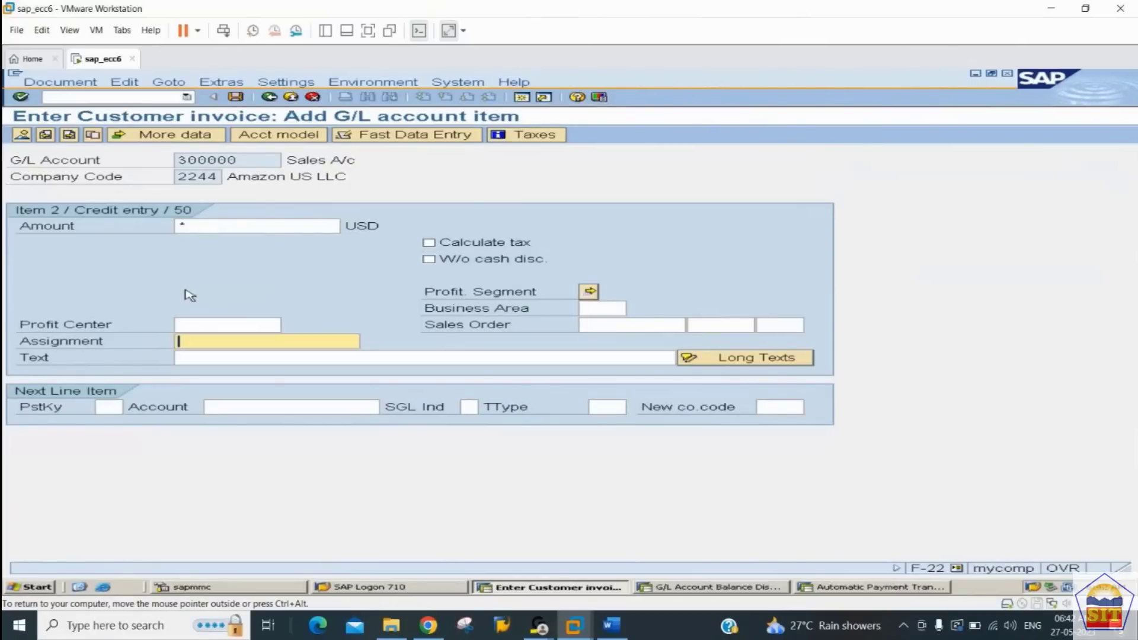
key("Tab")
type("+")
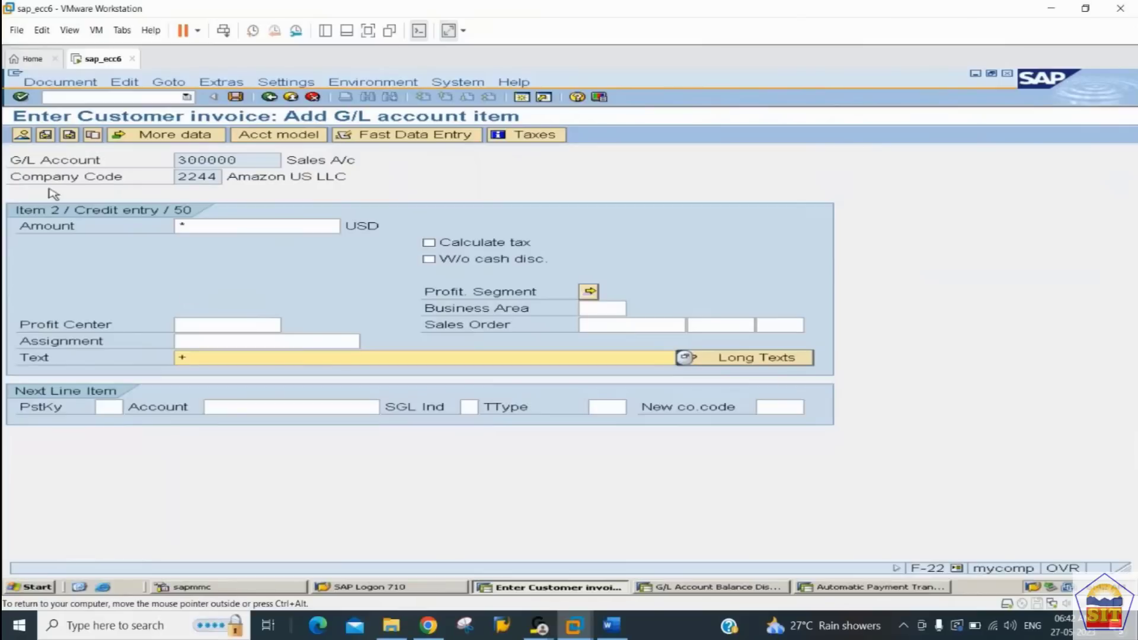
left_click(22, 135)
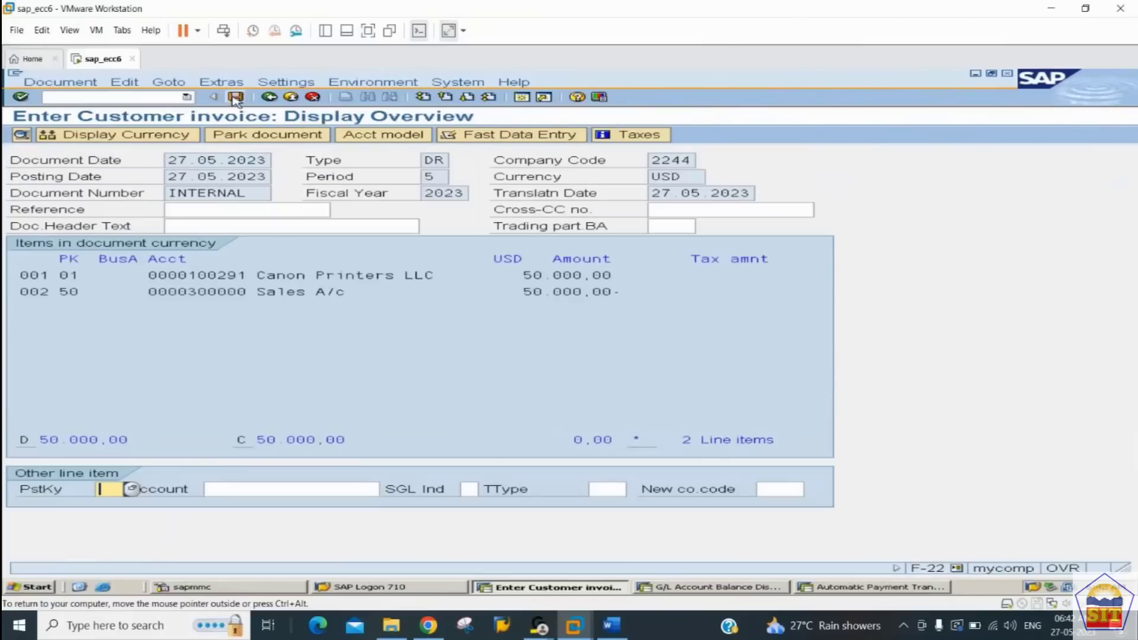
left_click(236, 97)
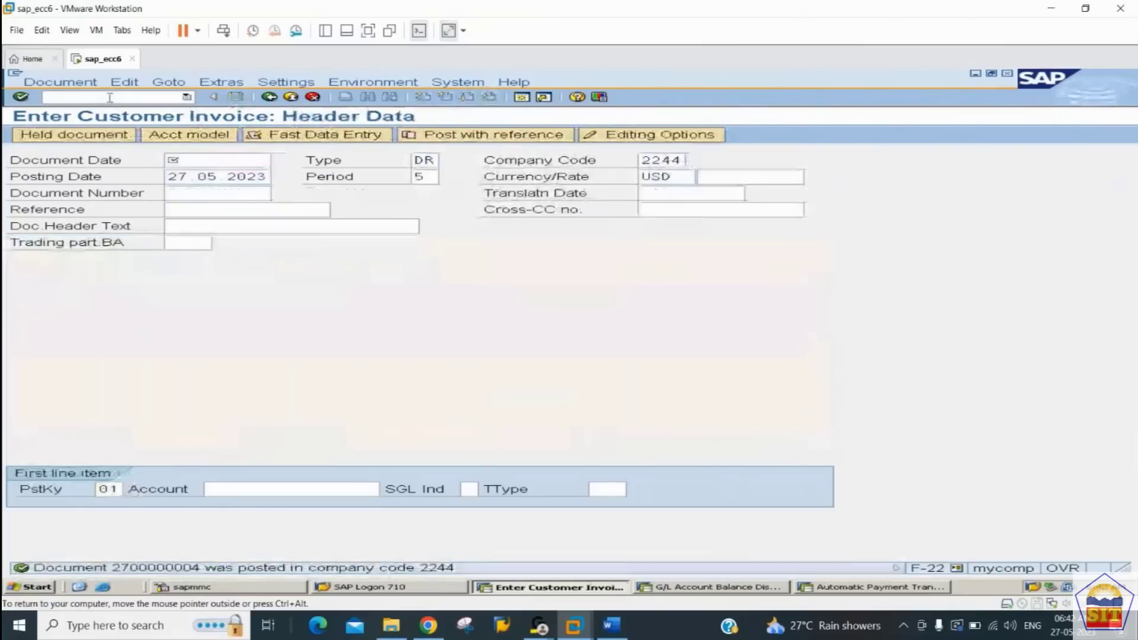
Step: In the balance display session, run FBL5N for the customer's open items in company code 2244
left_click(708, 588)
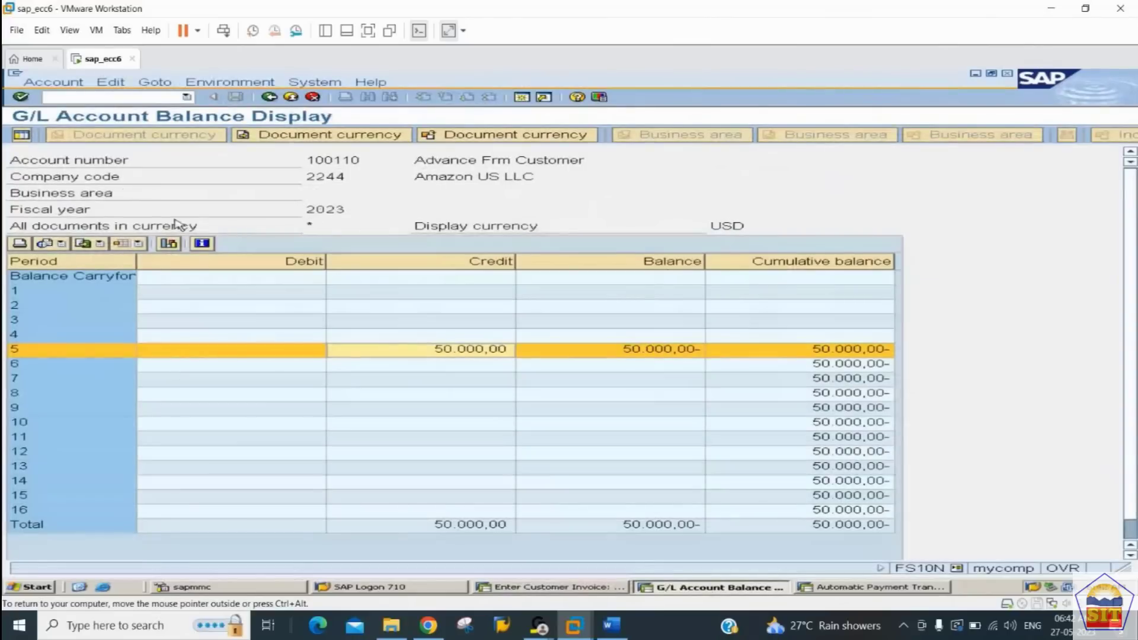
left_click(88, 96)
type("/nfbl1n")
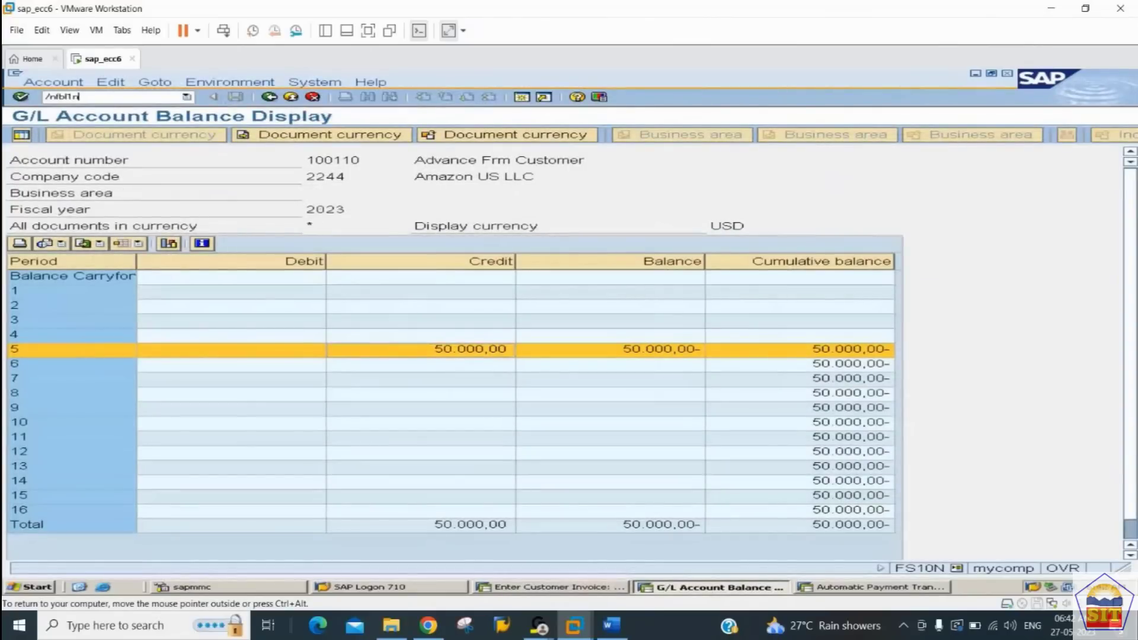
key("BackSpace")
key("BackSpace")
type("5n")
key("Return")
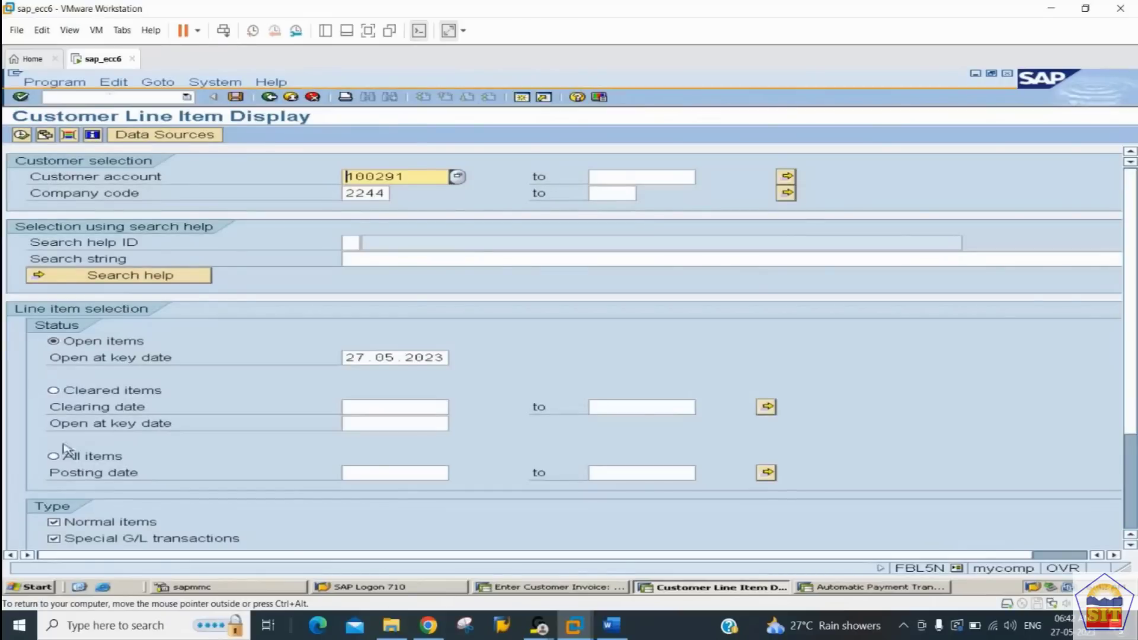
left_click(21, 136)
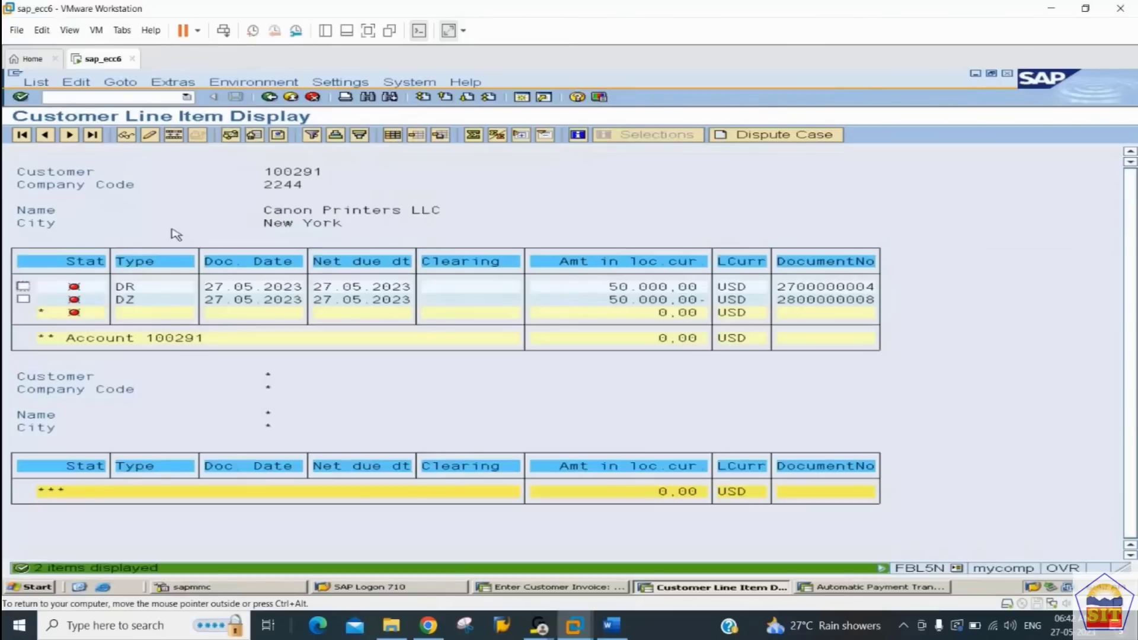
Step: Inspect the G/L accounts of the DR invoice and DZ down payment line items and return to the open item list
left_click(645, 314)
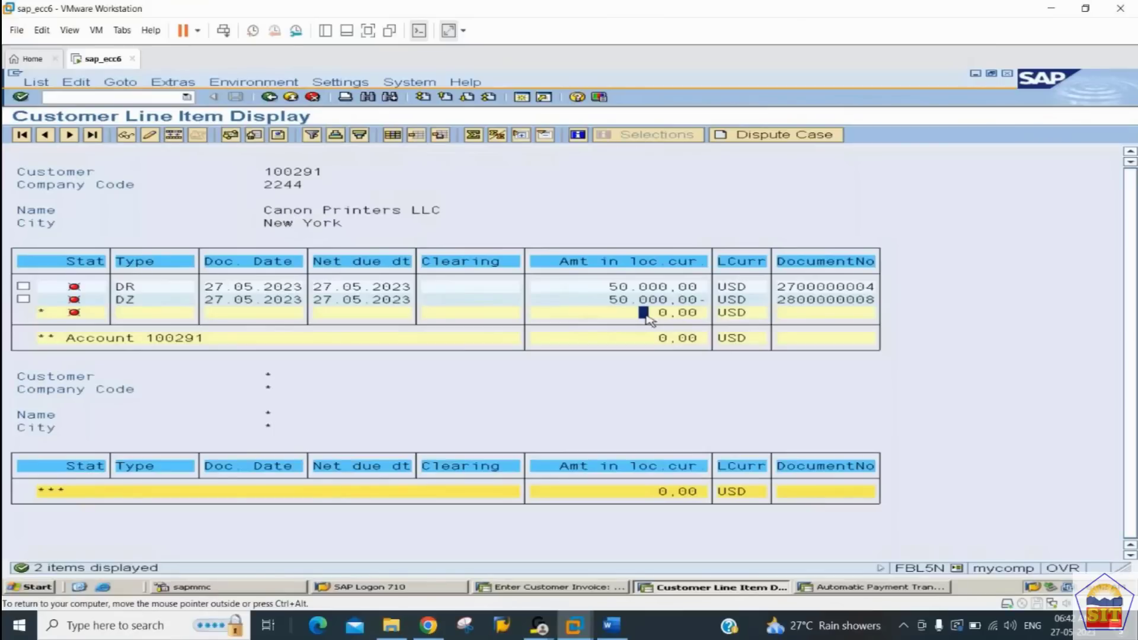
double_click(631, 287)
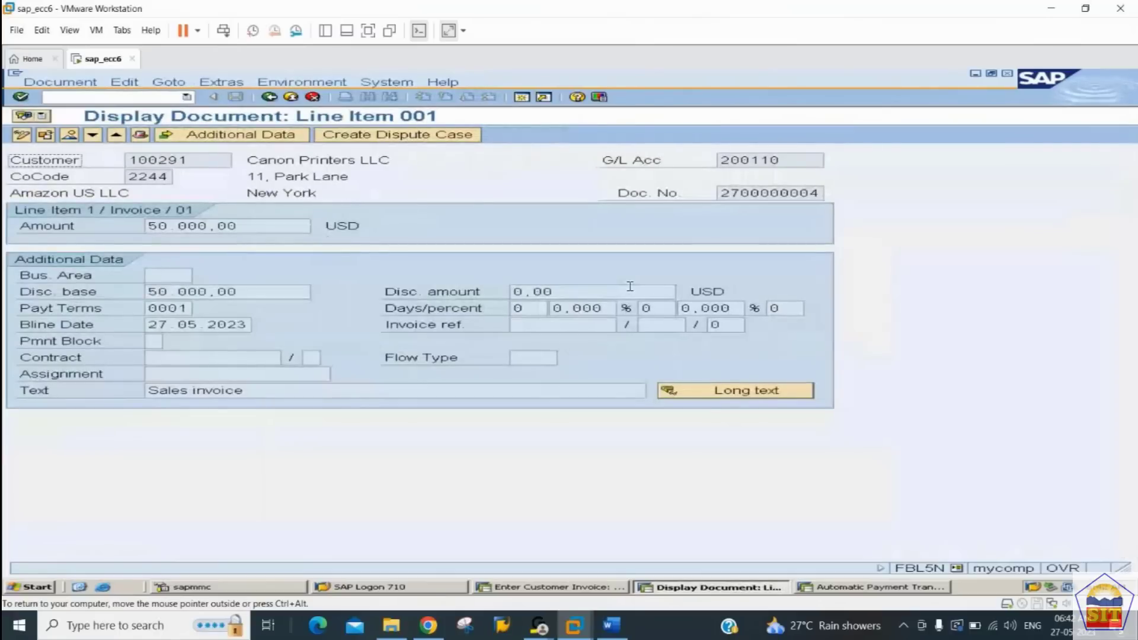
double_click(786, 160)
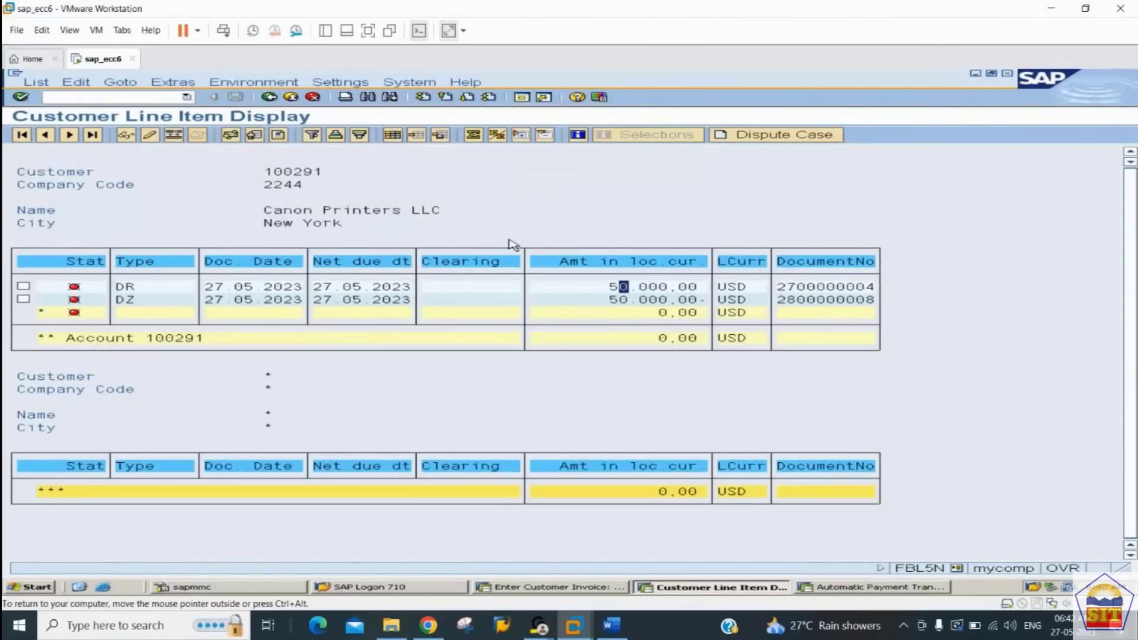
double_click(653, 302)
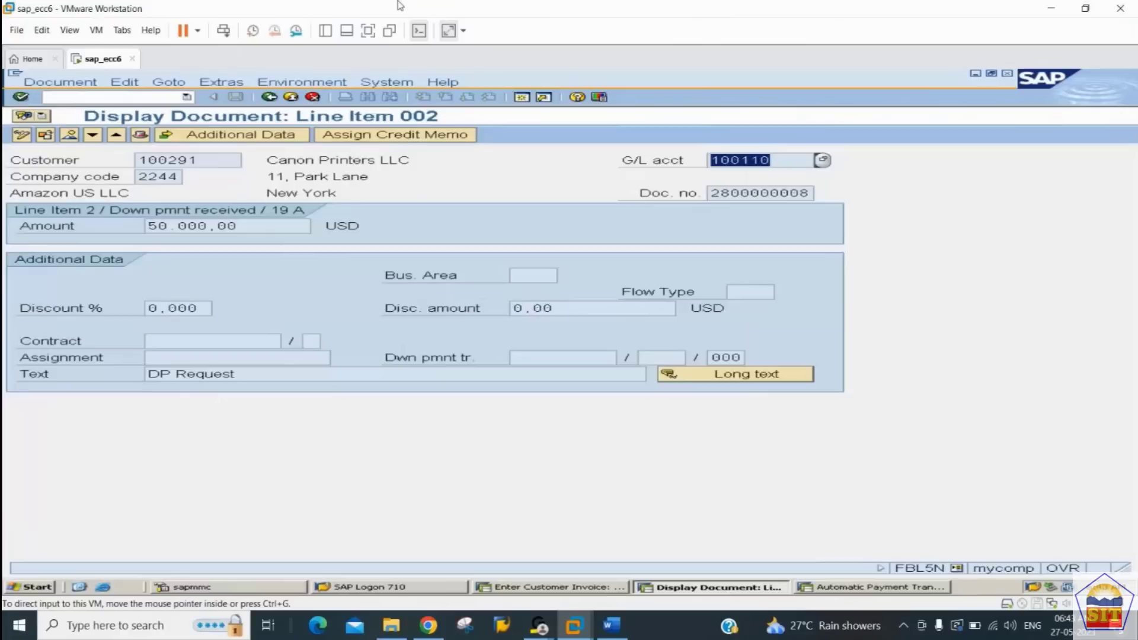
left_click(269, 97)
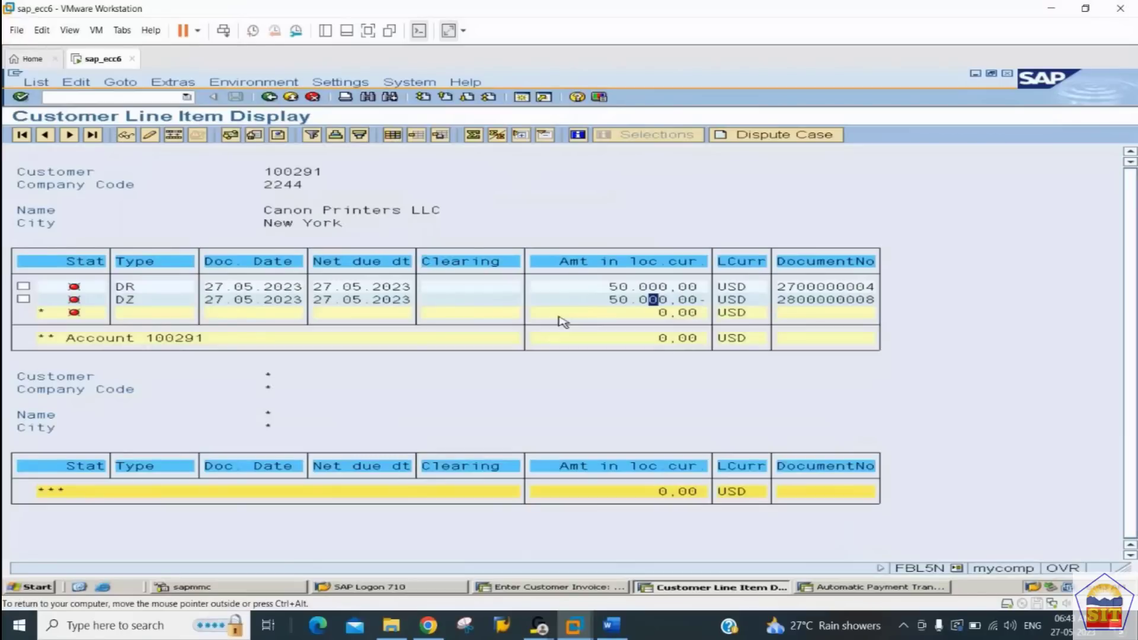
left_click(633, 286)
Step: Switch to the Word notes and read on through the FBL5N check to Step 7, transferring the advance to the sales invoice
left_click(95, 96)
left_click(611, 623)
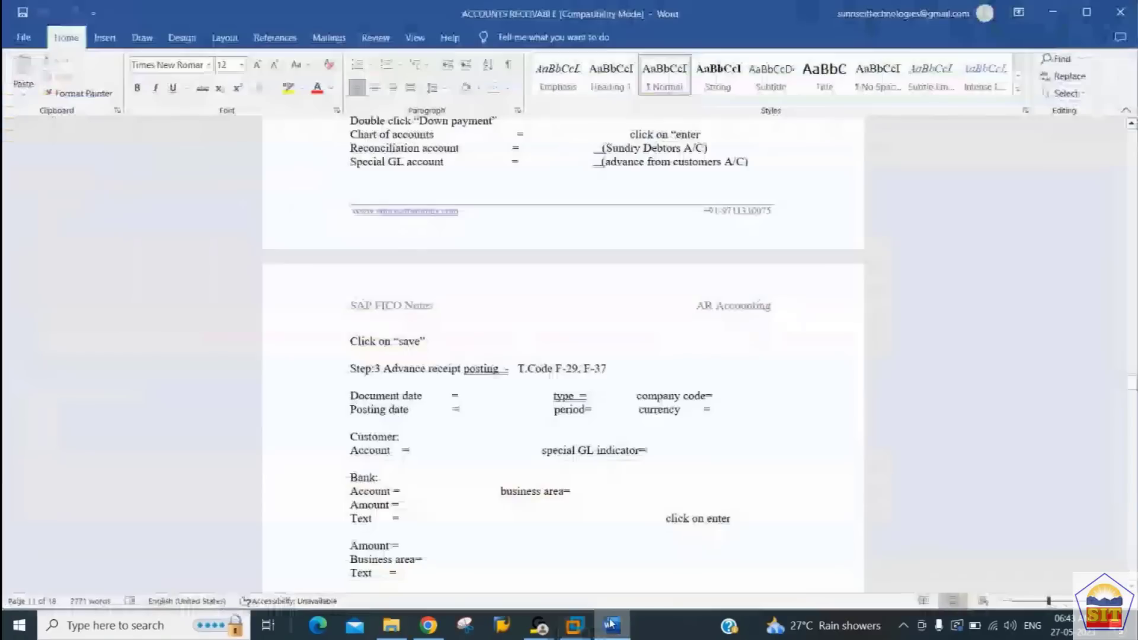
scroll(517, 449, "down", 3)
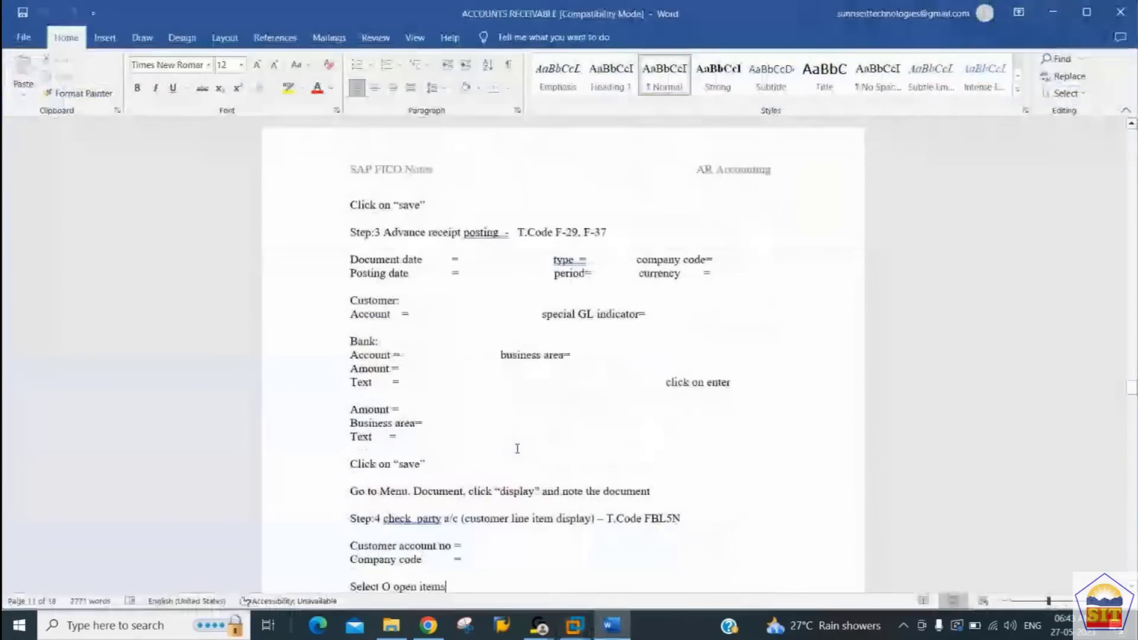
scroll(518, 449, "down", 15)
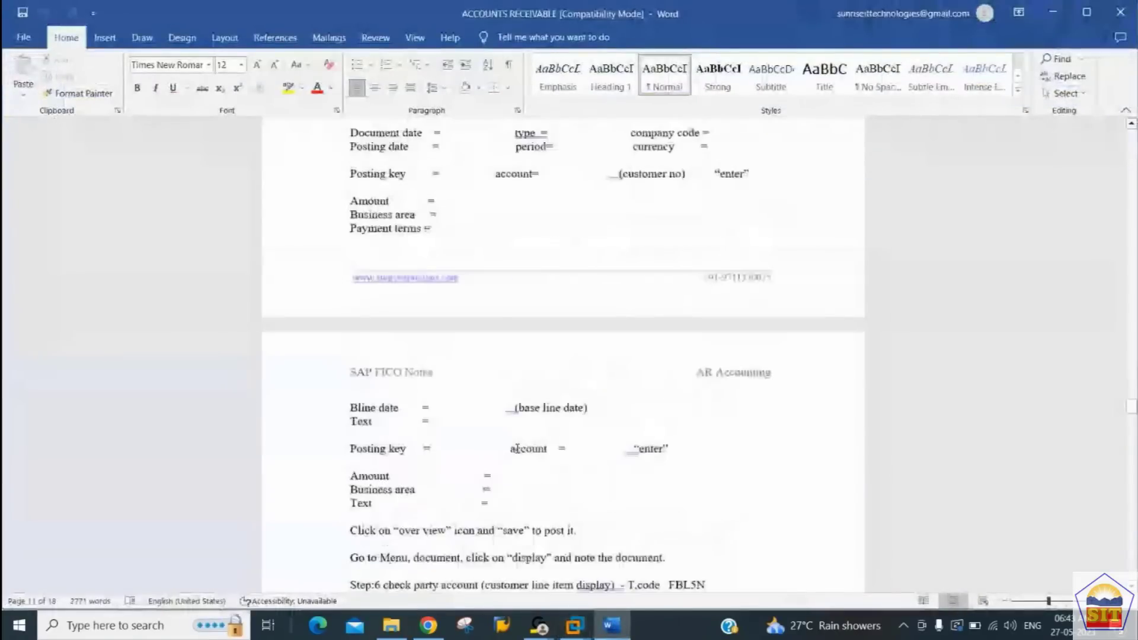
scroll(517, 449, "down", 2)
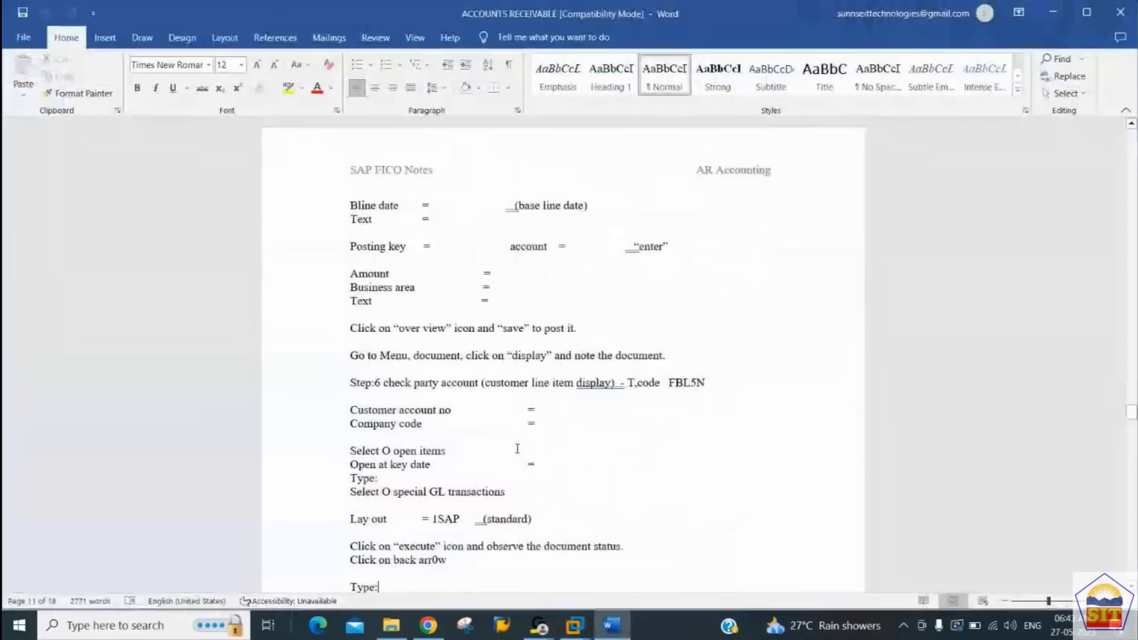
key("Up")
key("Up")
key("Up")
key("Up")
key("Up")
key("Up")
key("Up")
key("Up")
key("Up")
key("Up")
key("Up")
key("Up")
key("Down")
key("Down")
key("Down")
key("Down")
key("Down")
key("Down")
key("Down")
key("Down")
key("Down")
key("Down")
key("Down")
key("Down")
key("Down")
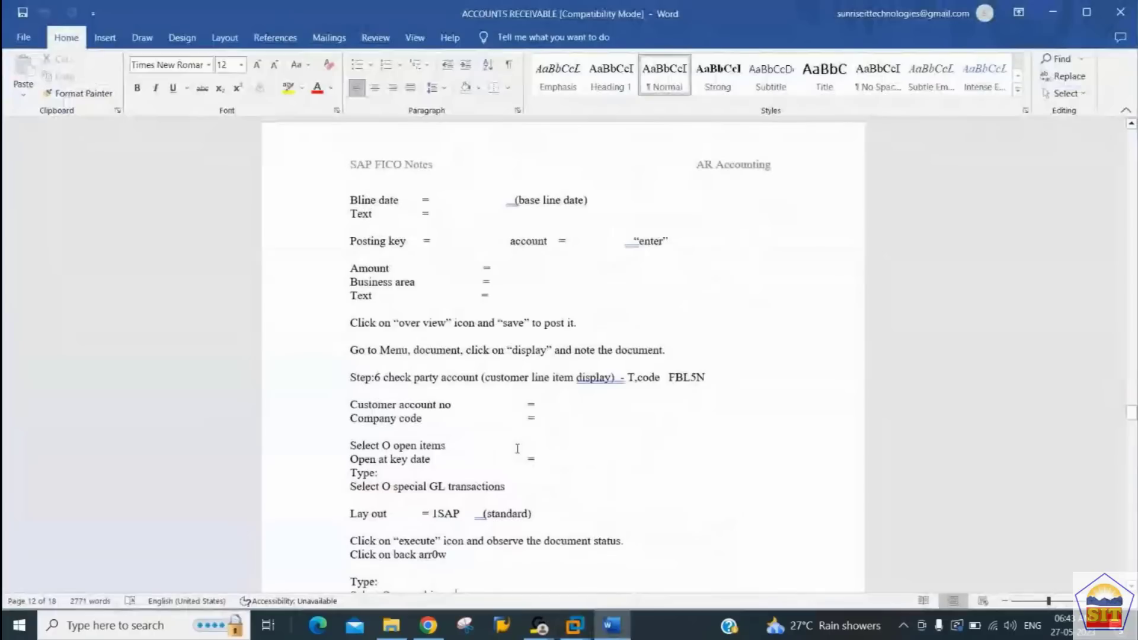
scroll(517, 449, "down", 8)
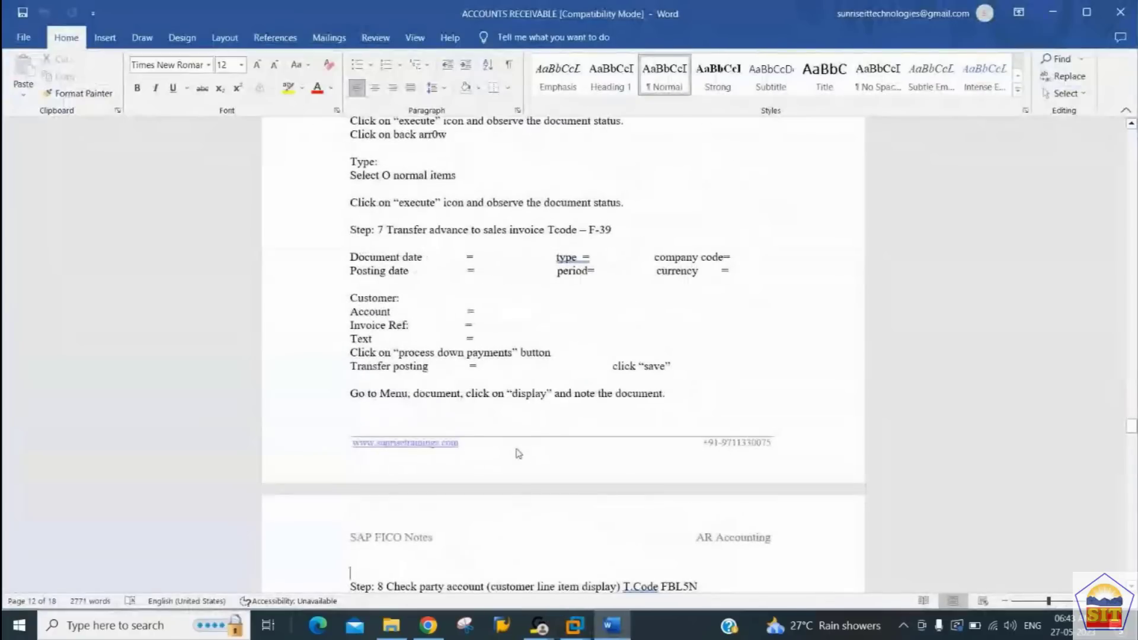
key("Up")
key("Up")
key("Up")
key("Up")
key("Up")
key("Up")
key("Up")
key("Up")
key("Up")
key("Up")
key("Up")
key("Up")
key("Up")
key("Down")
key("Down")
key("Down")
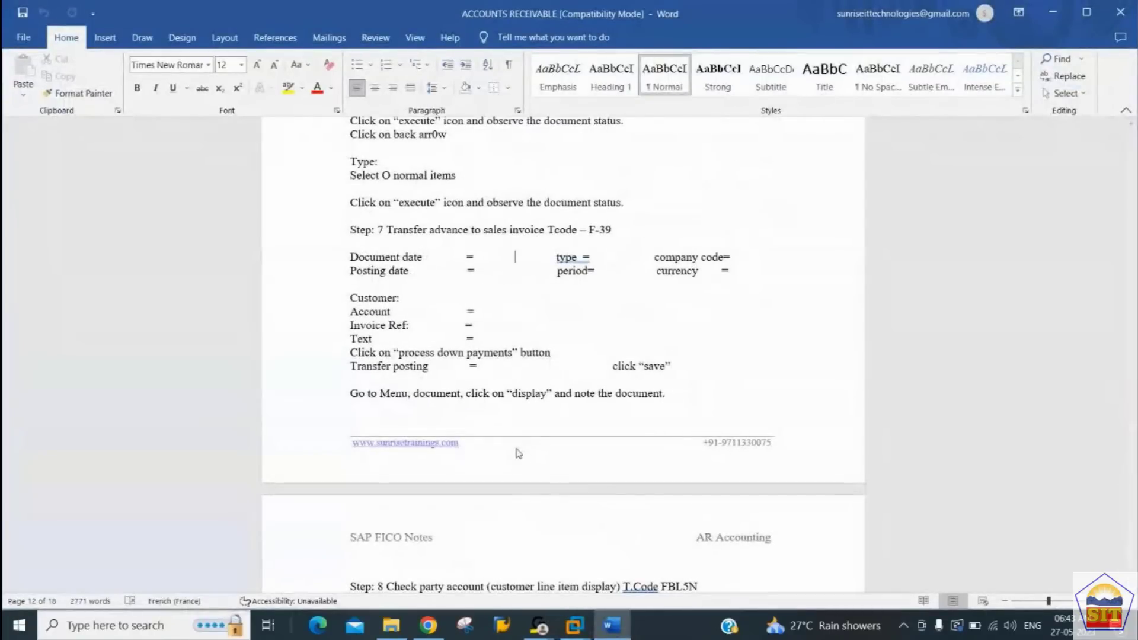
Step: Switch back to SAP and start transaction F-39 in the customer invoice session
key("alt+Tab")
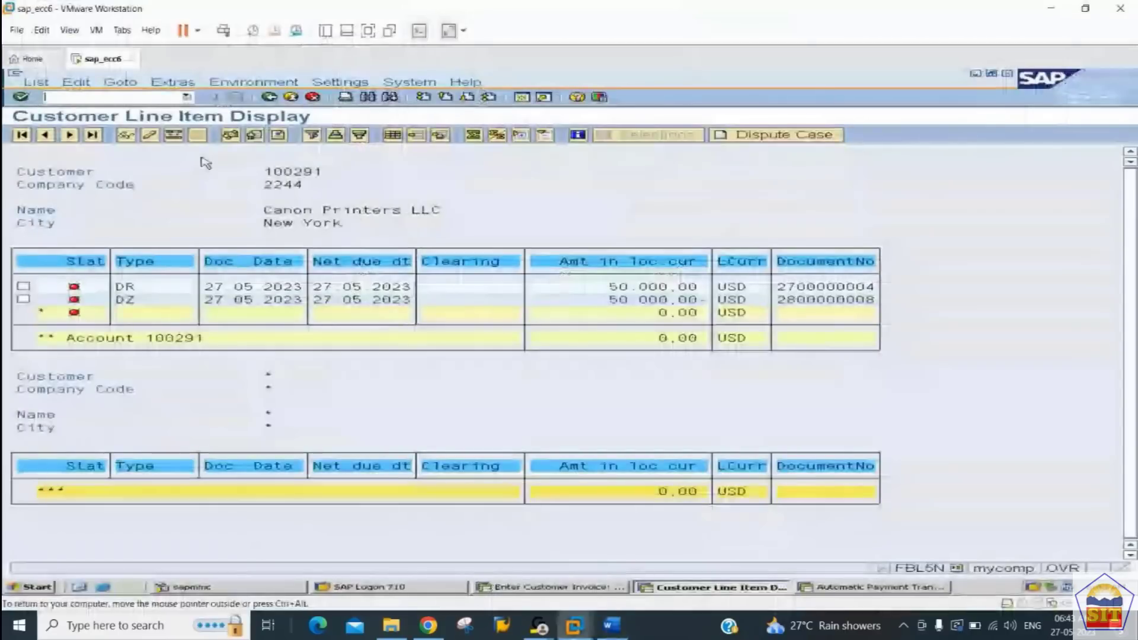
left_click(554, 586)
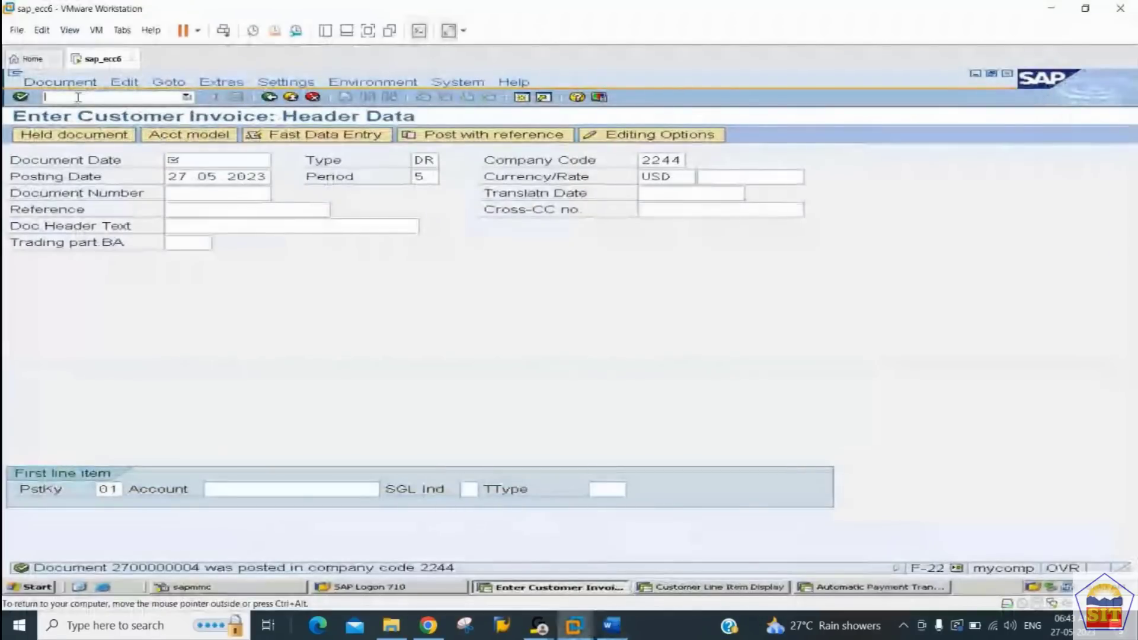
type("/nf-3")
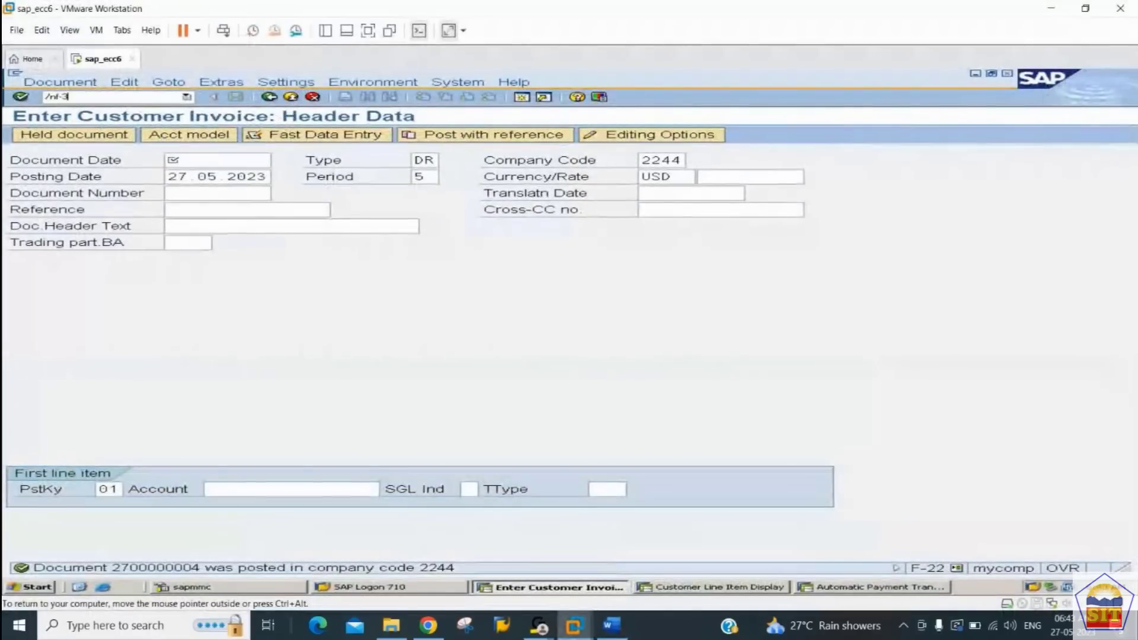
type("9")
key("Return")
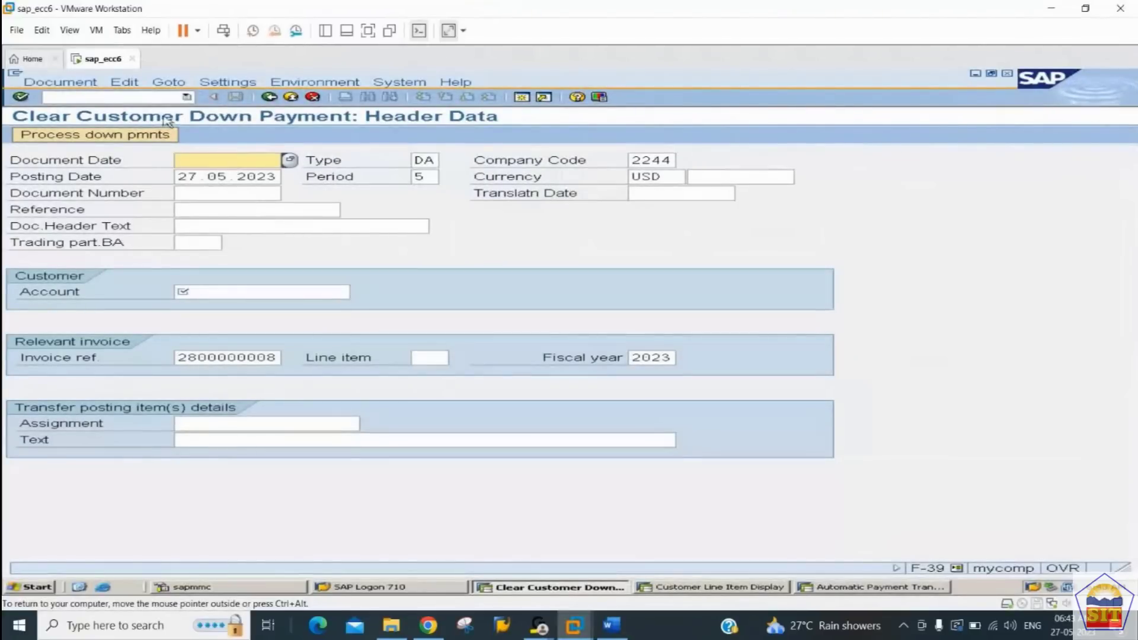
Step: Enter 27.05.2023 as the document date and choose the customer's account for the down payment clearing
type("27")
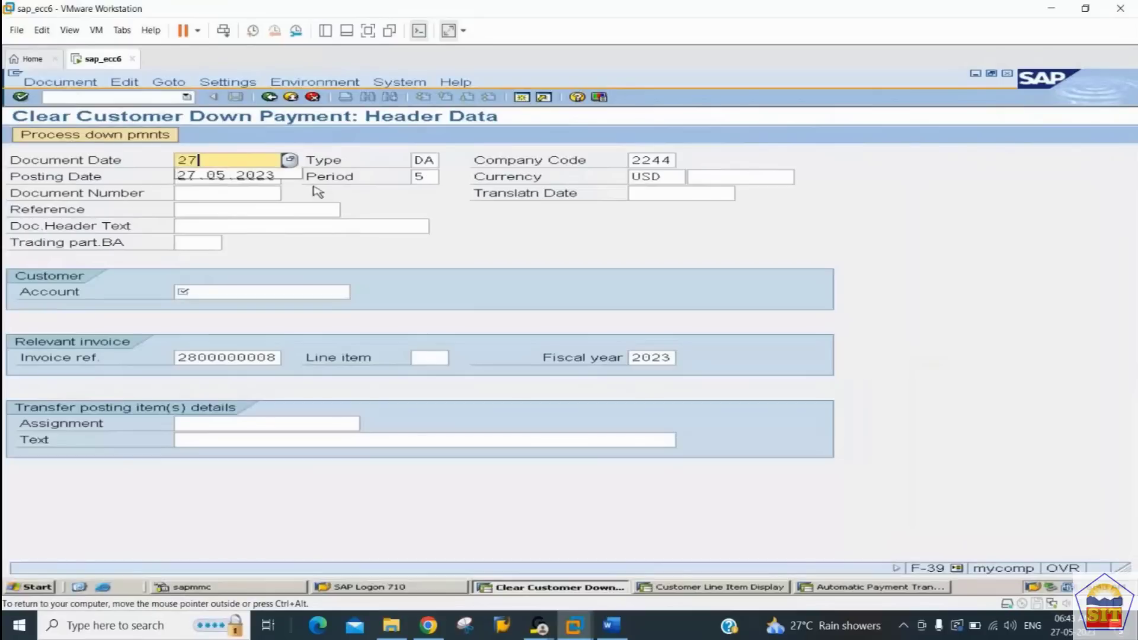
key("Down")
key("Tab")
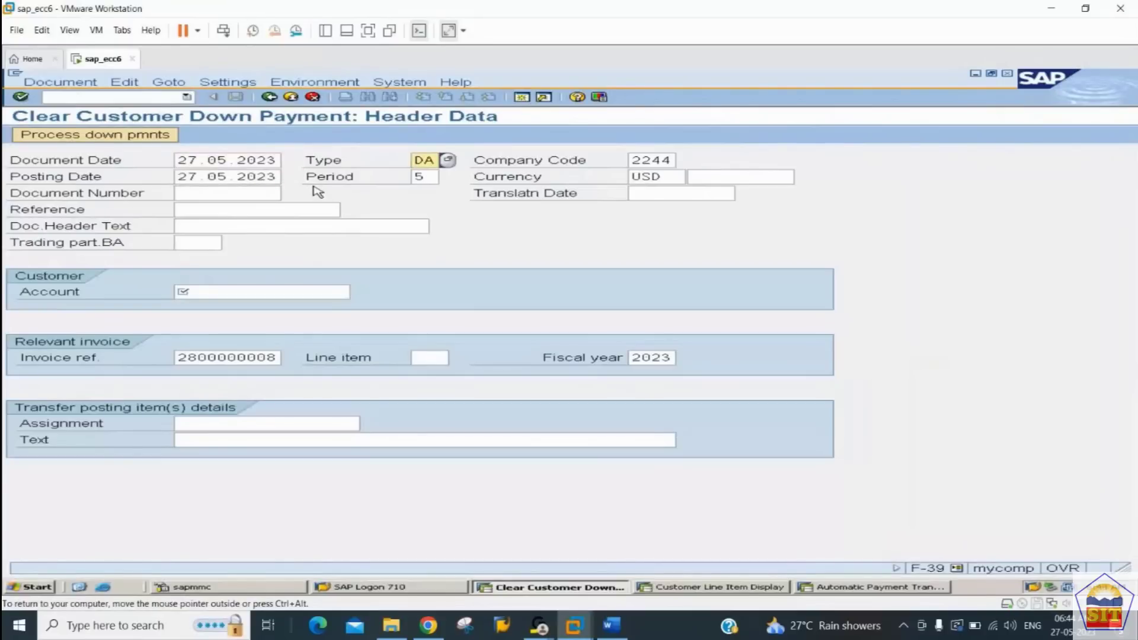
key("Tab")
key("Tab")
key("Tab")
key("Tab")
key("Tab")
key("Tab")
key("Tab")
key("Tab")
key("Tab")
key("Tab")
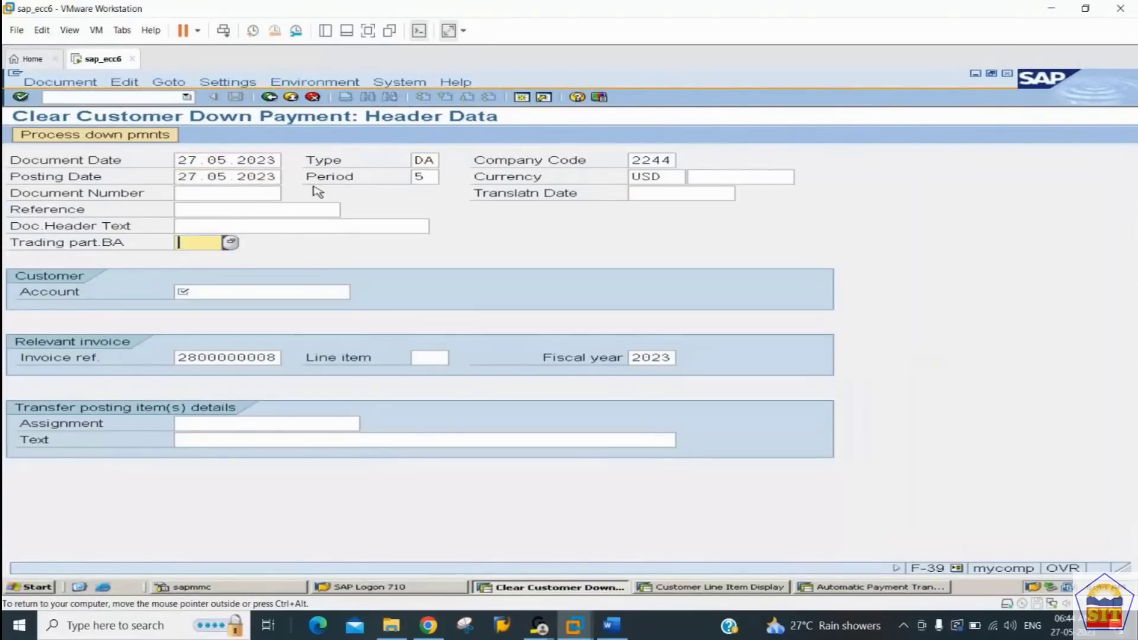
key("Tab")
key("Tab")
key("shift+Tab")
type("1")
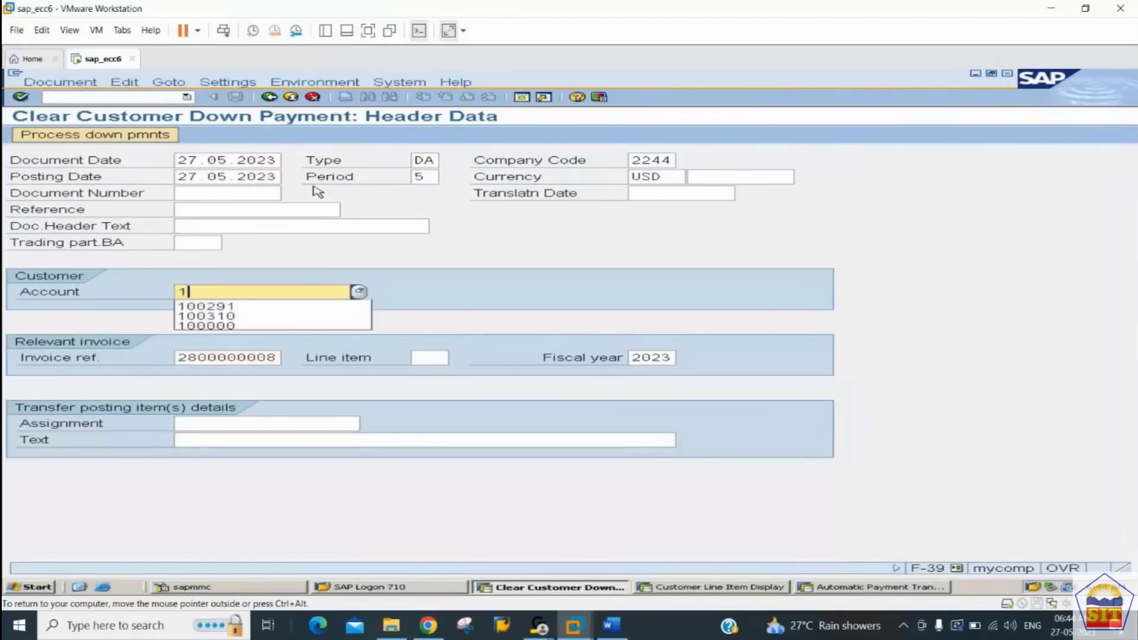
key("Down")
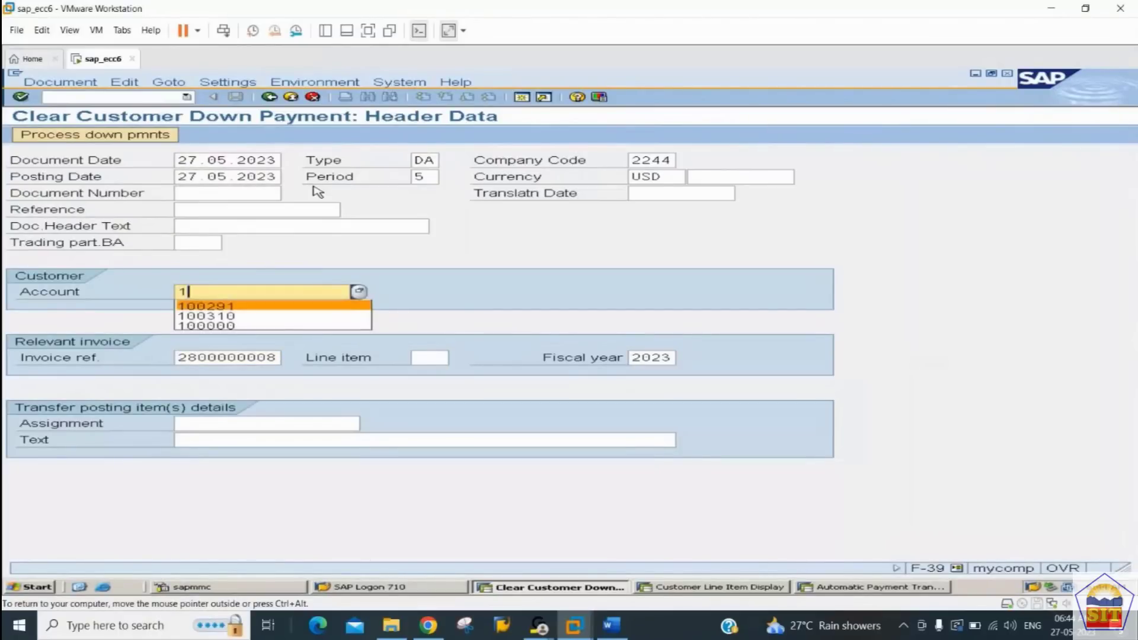
key("Tab")
Step: Clear the prefilled invoice reference and process the customer's down payments
key("Delete")
key("Delete")
key("Delete")
key("Delete")
key("Delete")
key("Delete")
key("Delete")
key("Delete")
key("Delete")
key("Delete")
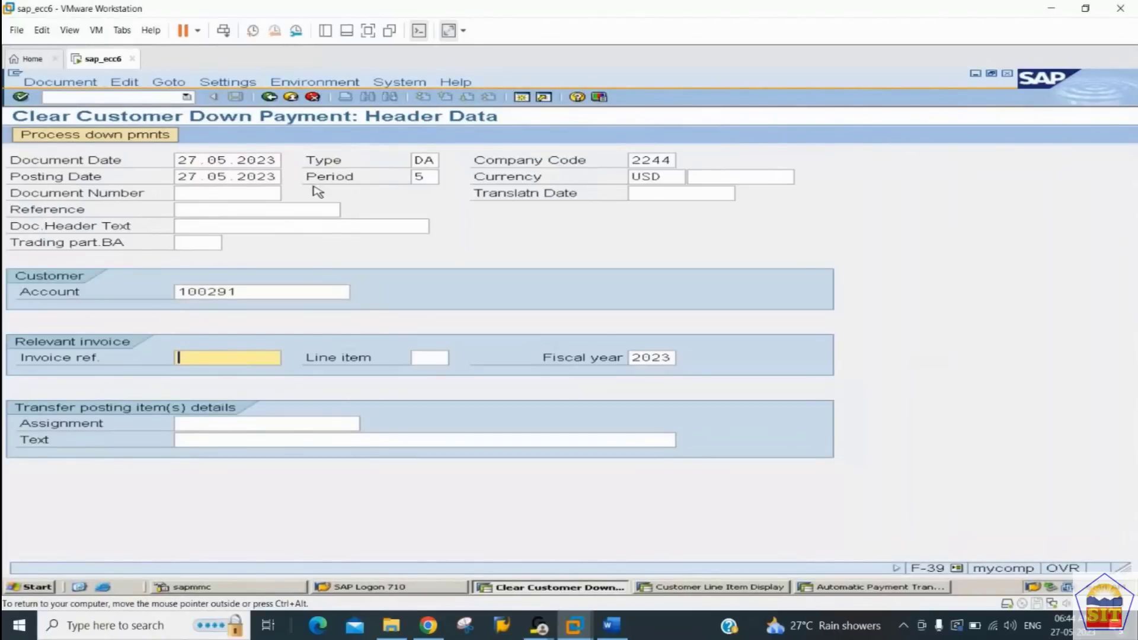
left_click(122, 137)
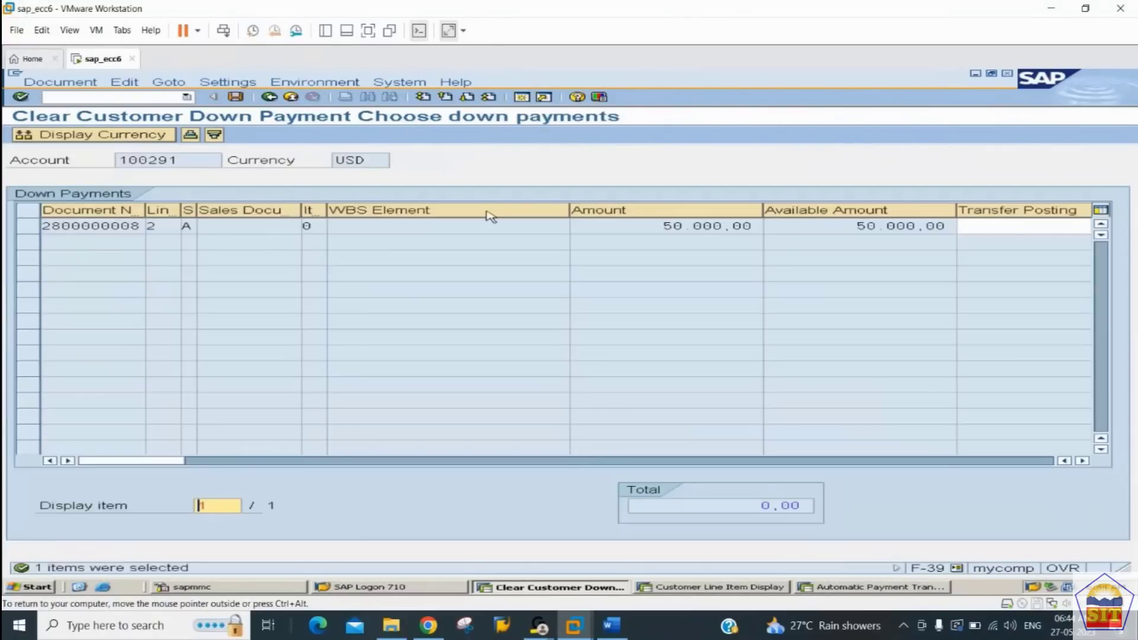
Step: Set the down payment's transfer posting amount to 50000 and post the clearing document
left_click(993, 225)
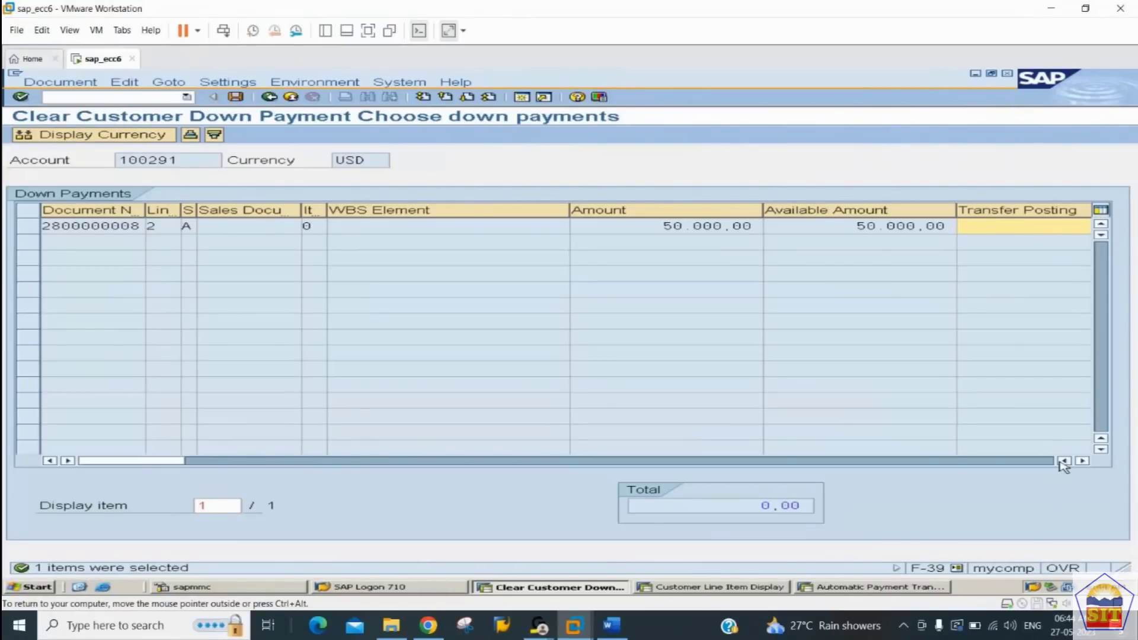
type("50000")
left_click(1082, 461)
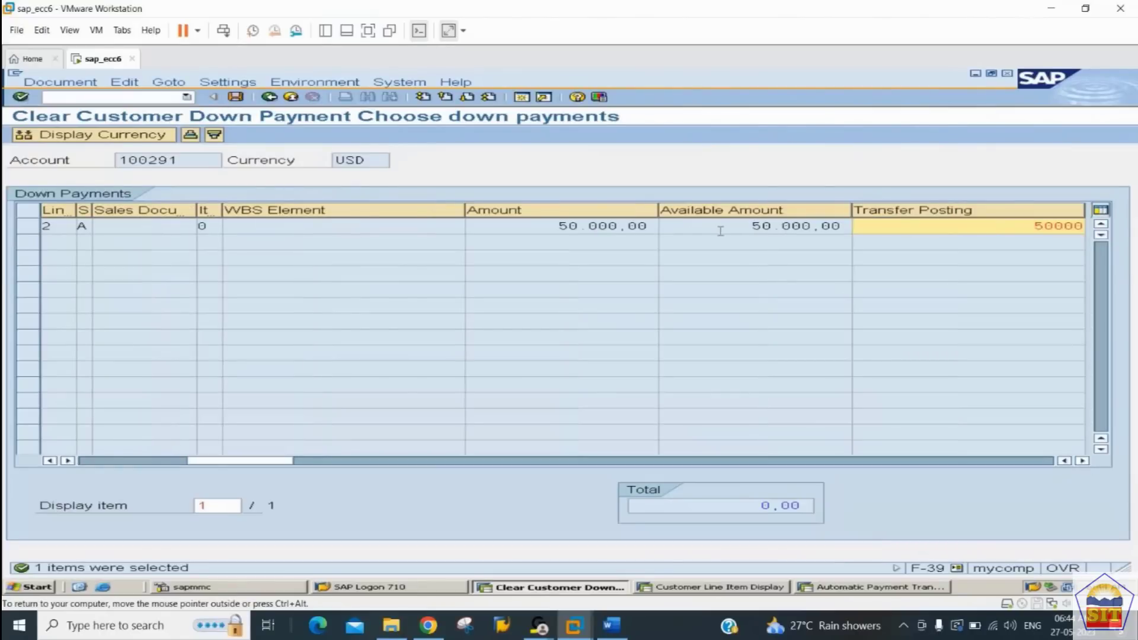
left_click_drag(712, 230, 853, 220)
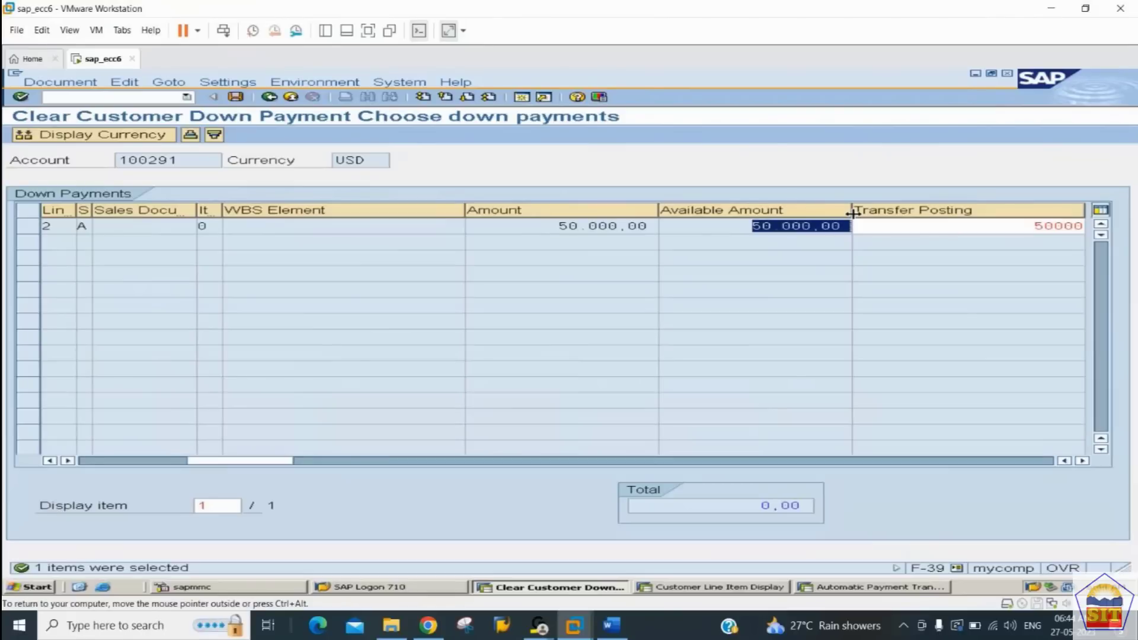
left_click(932, 227)
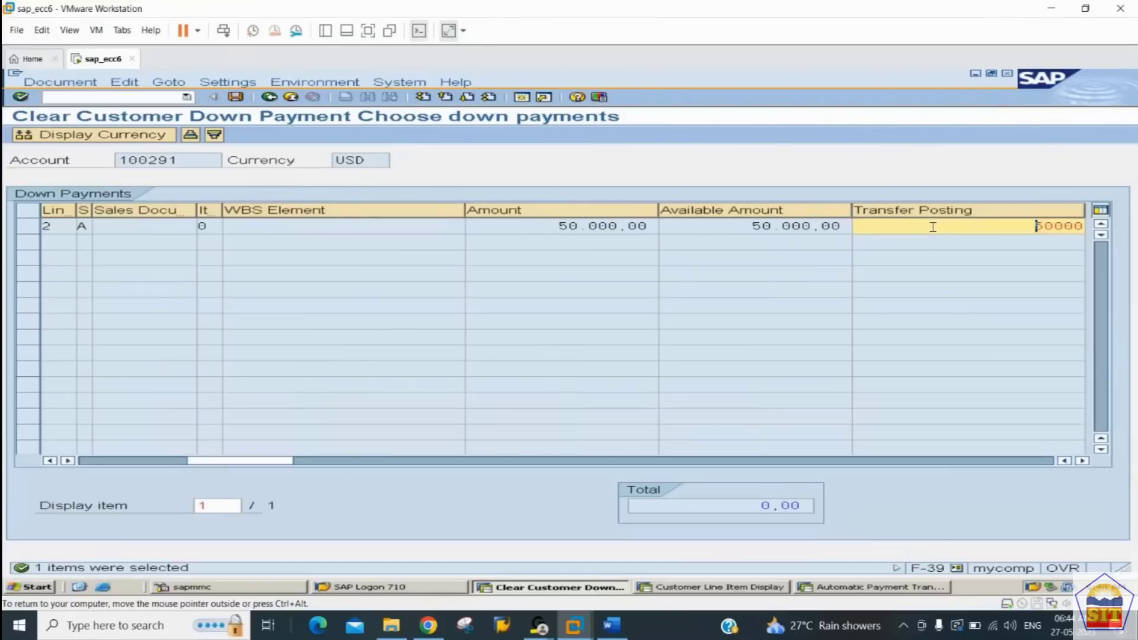
key("Return")
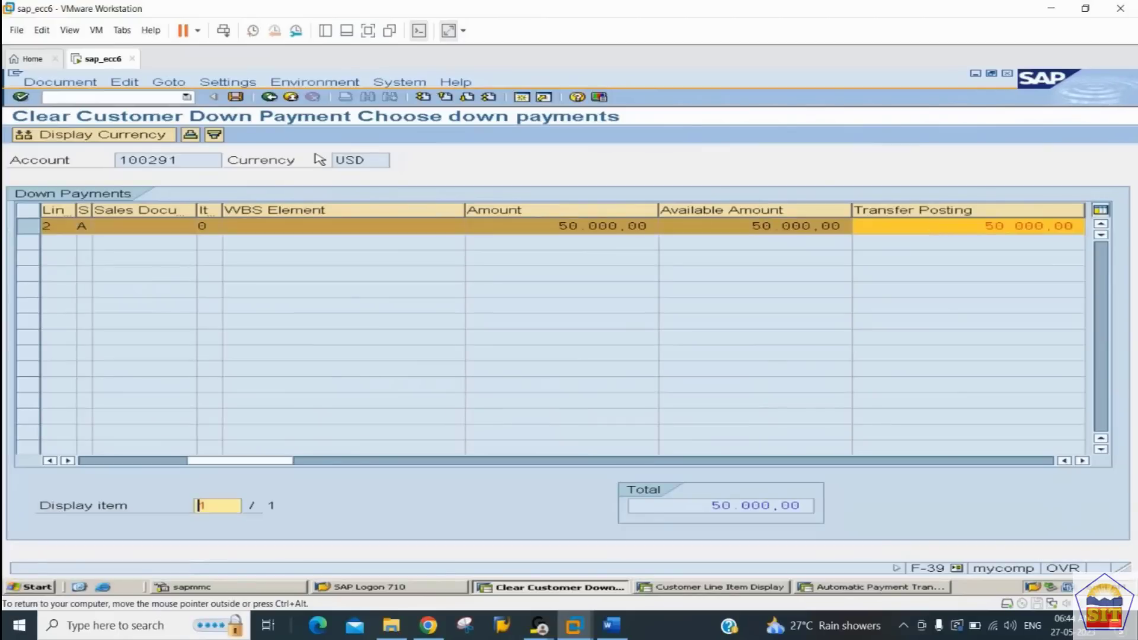
left_click(236, 98)
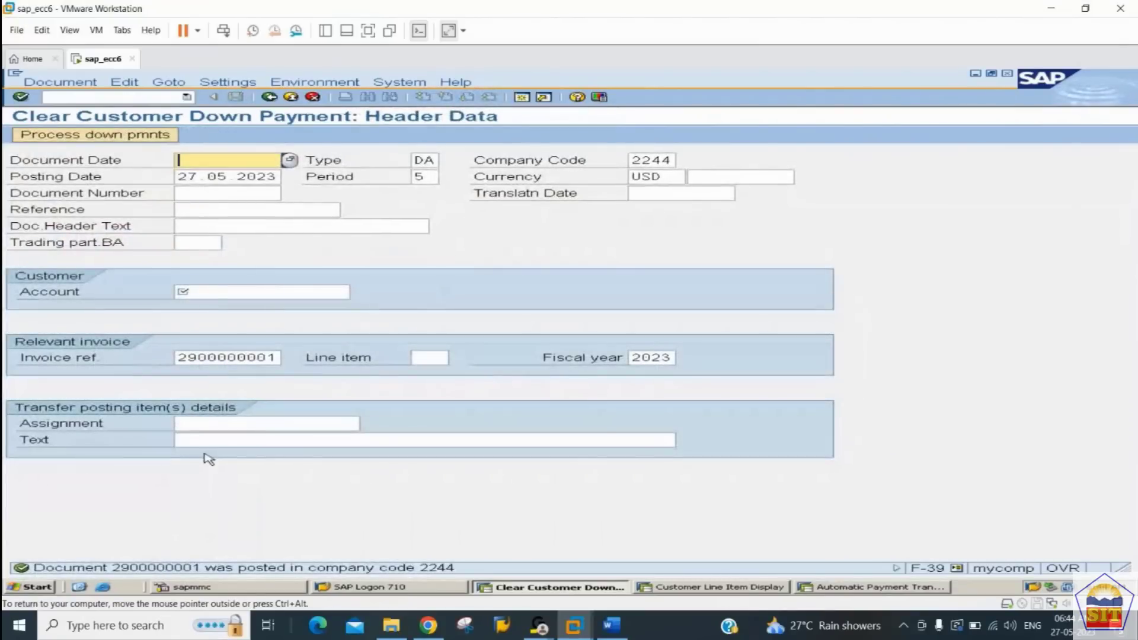
Step: Display the just-posted clearing document and examine its customer line items
left_click(60, 82)
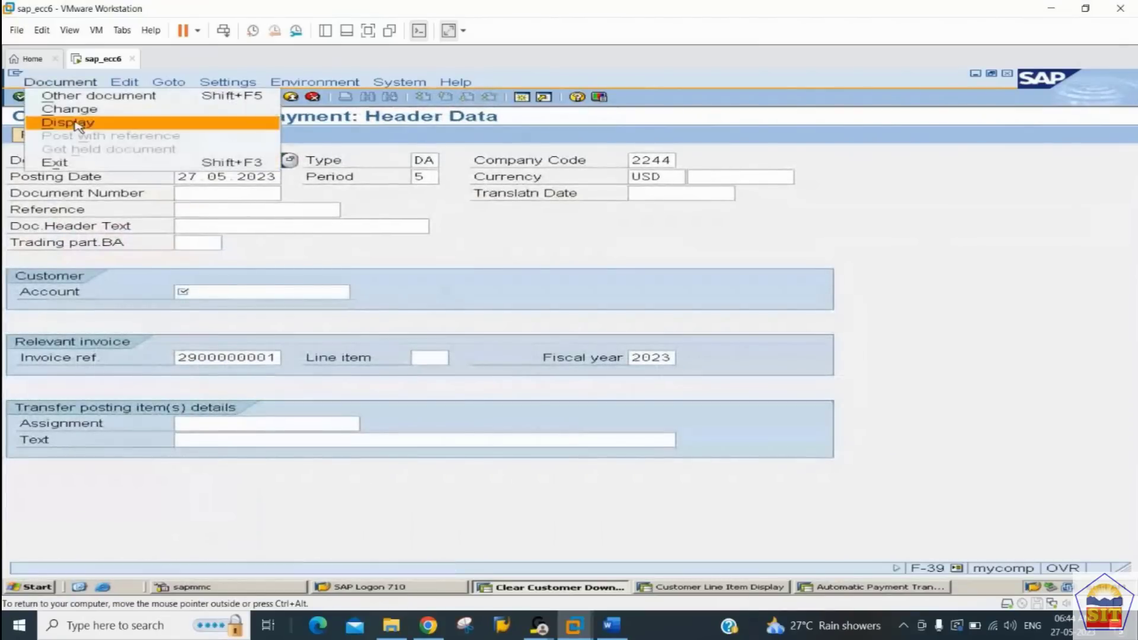
left_click(68, 123)
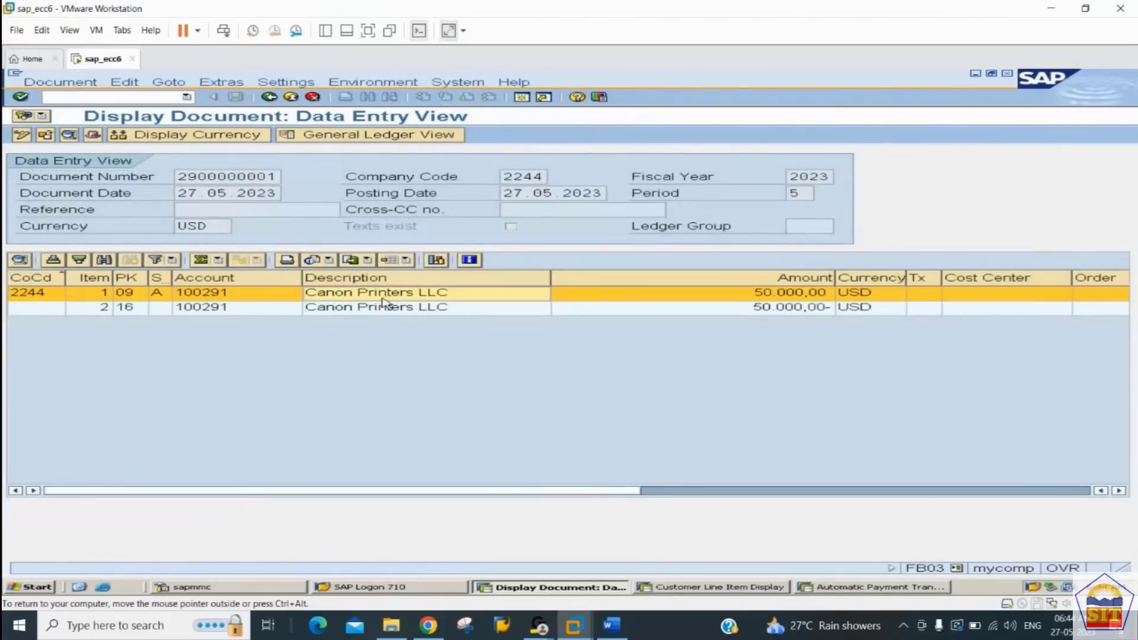
left_click(330, 303)
left_click(214, 296)
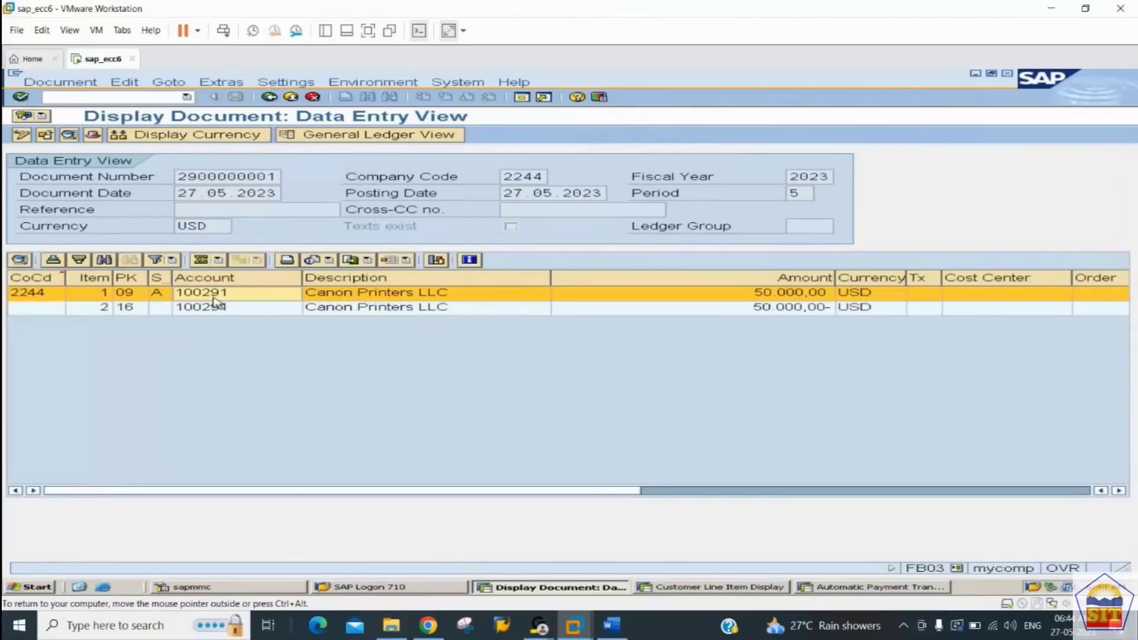
Step: In the automatic payment session, run FS10N for the Advance Frm Customer G/L account and inspect period 5's balance, credit and debit
left_click(836, 587)
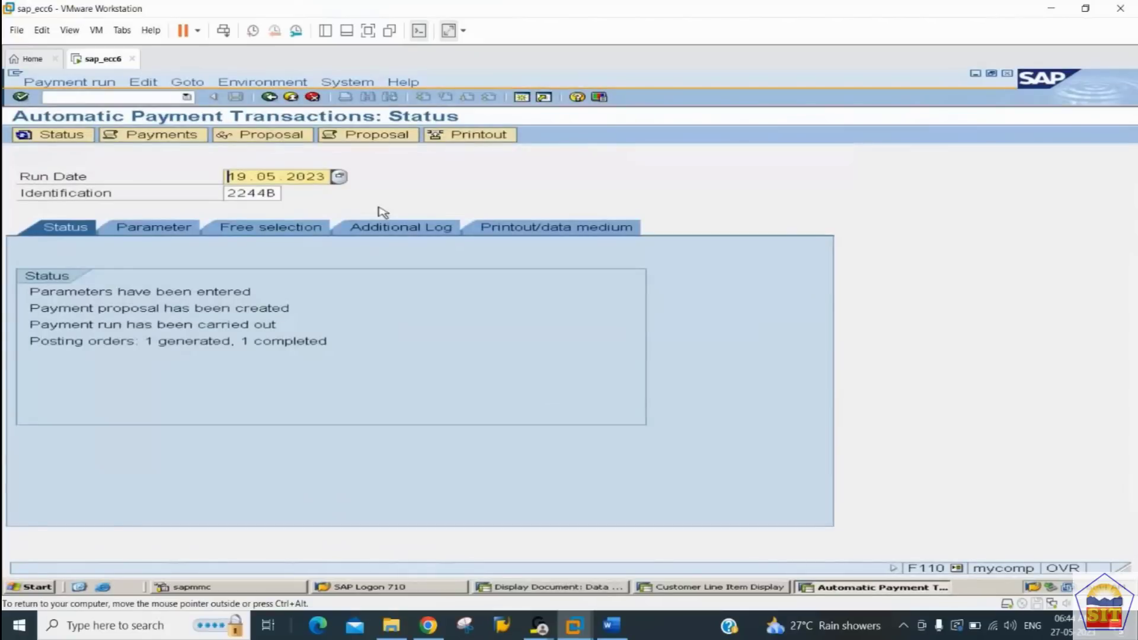
left_click(148, 96)
type("/nfs10n")
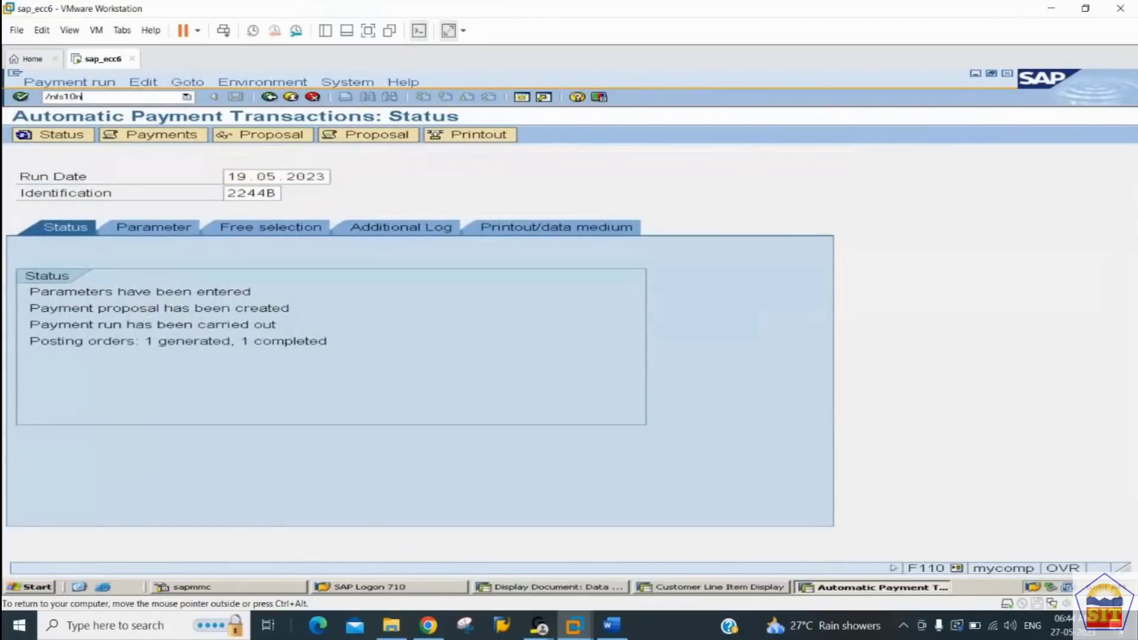
key("Return")
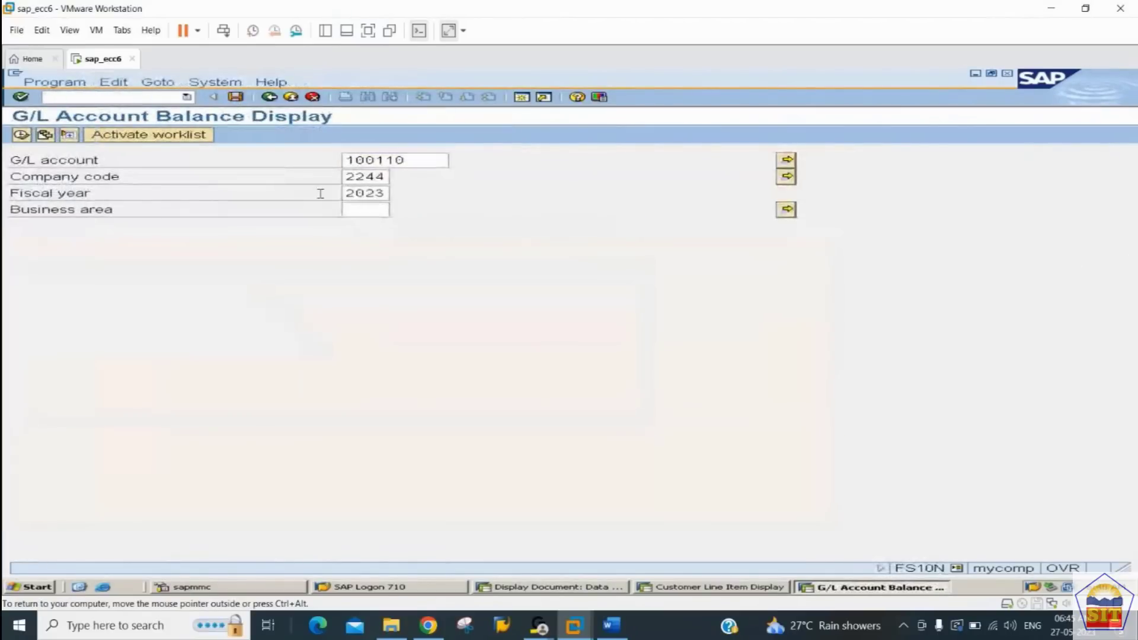
double_click(410, 159)
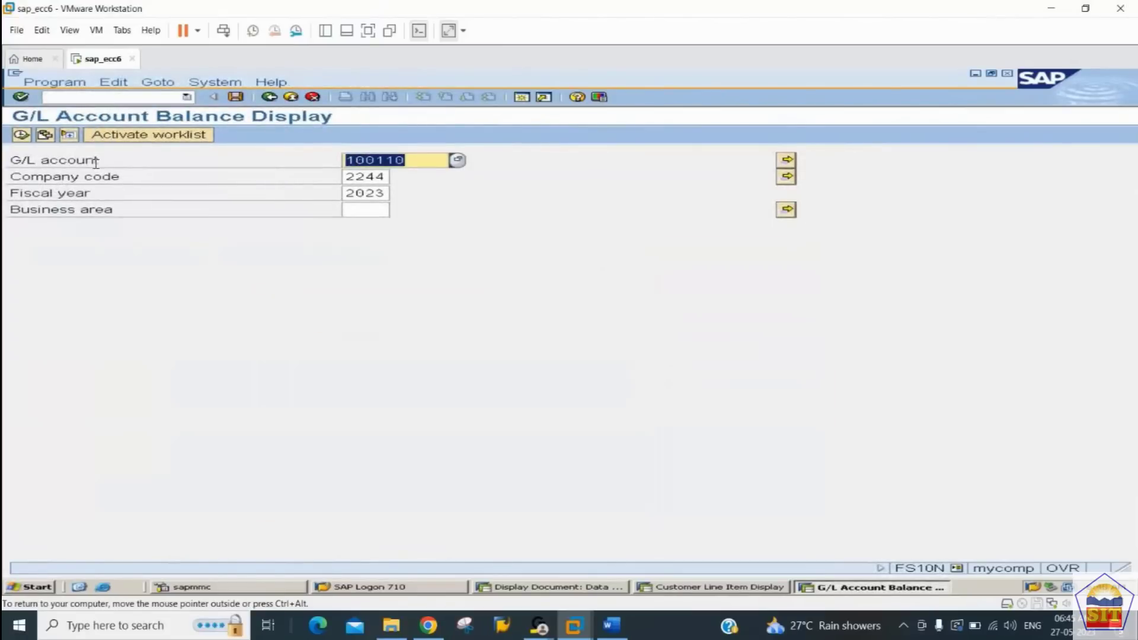
left_click(21, 135)
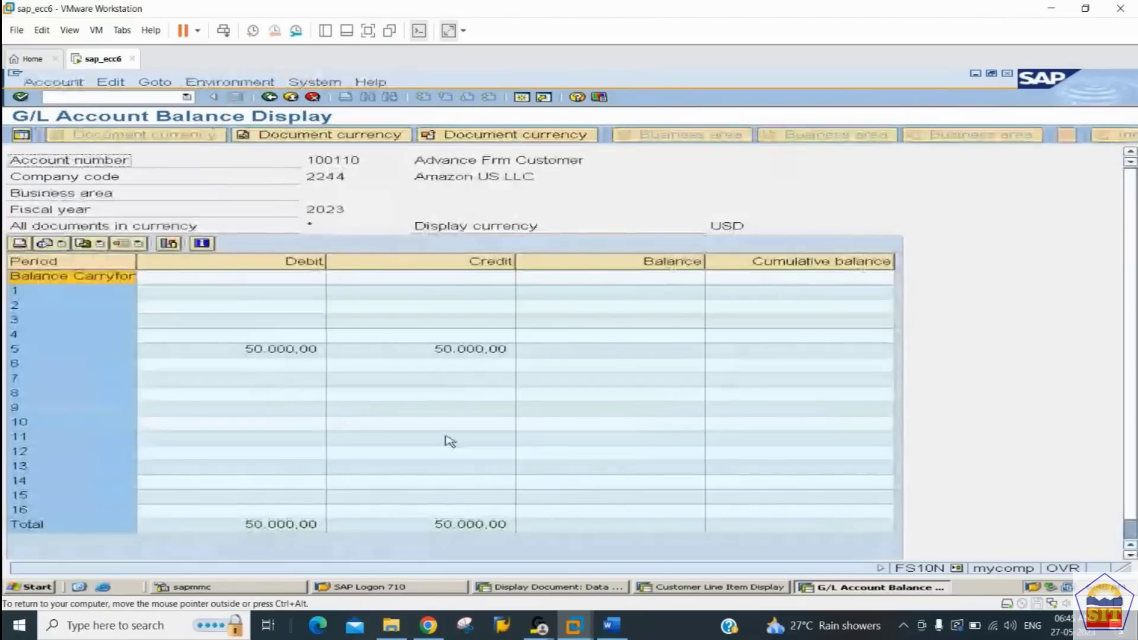
left_click(607, 356)
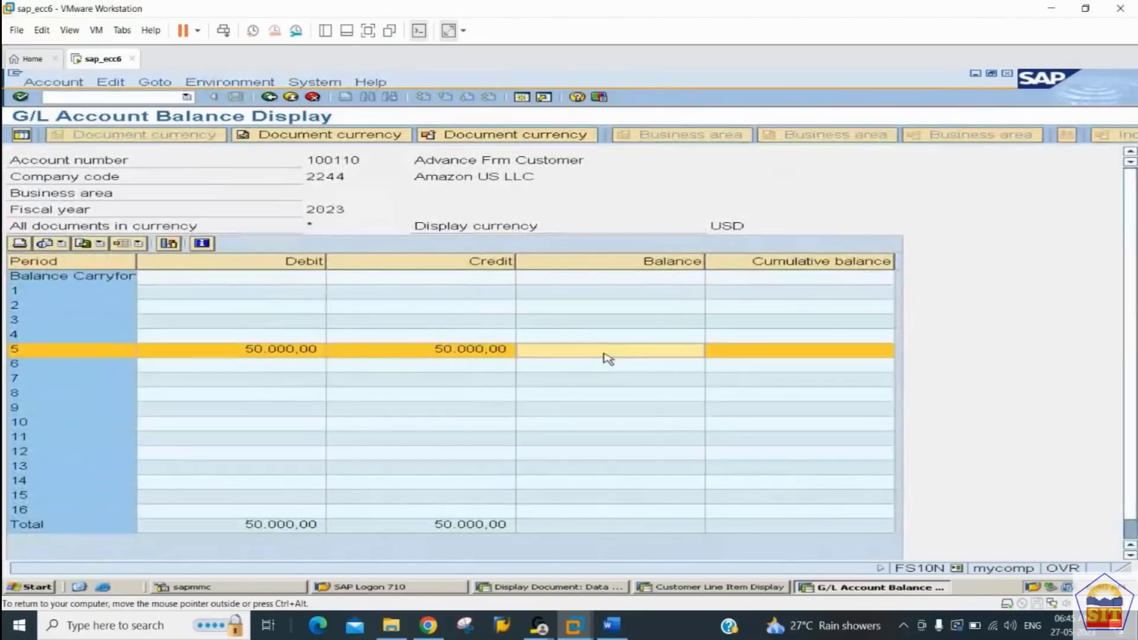
left_click(473, 354)
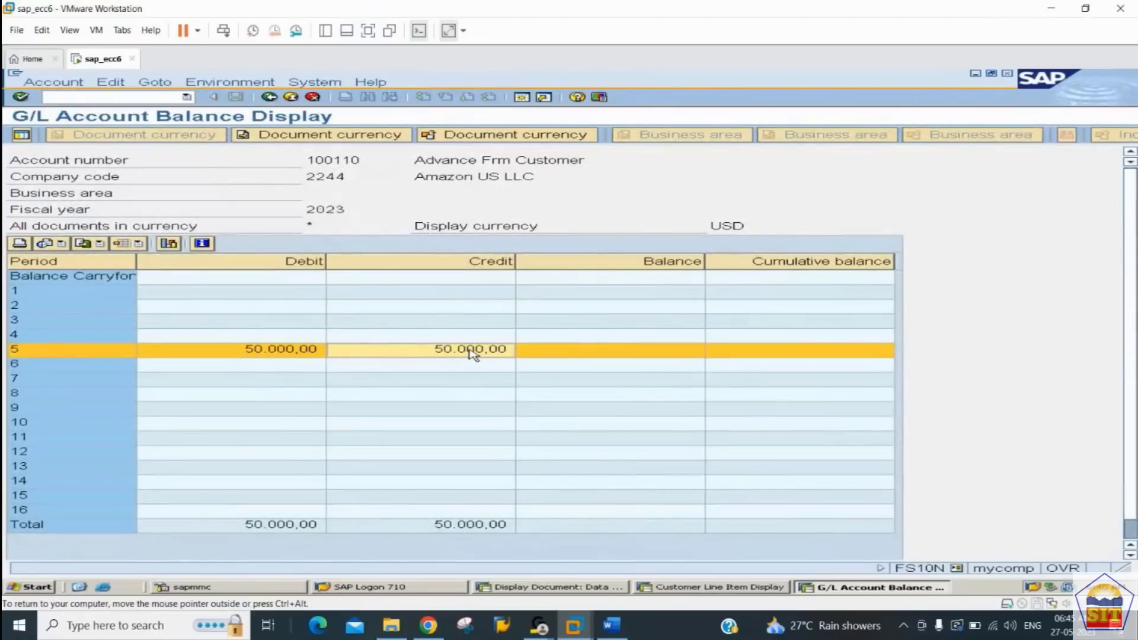
left_click(267, 354)
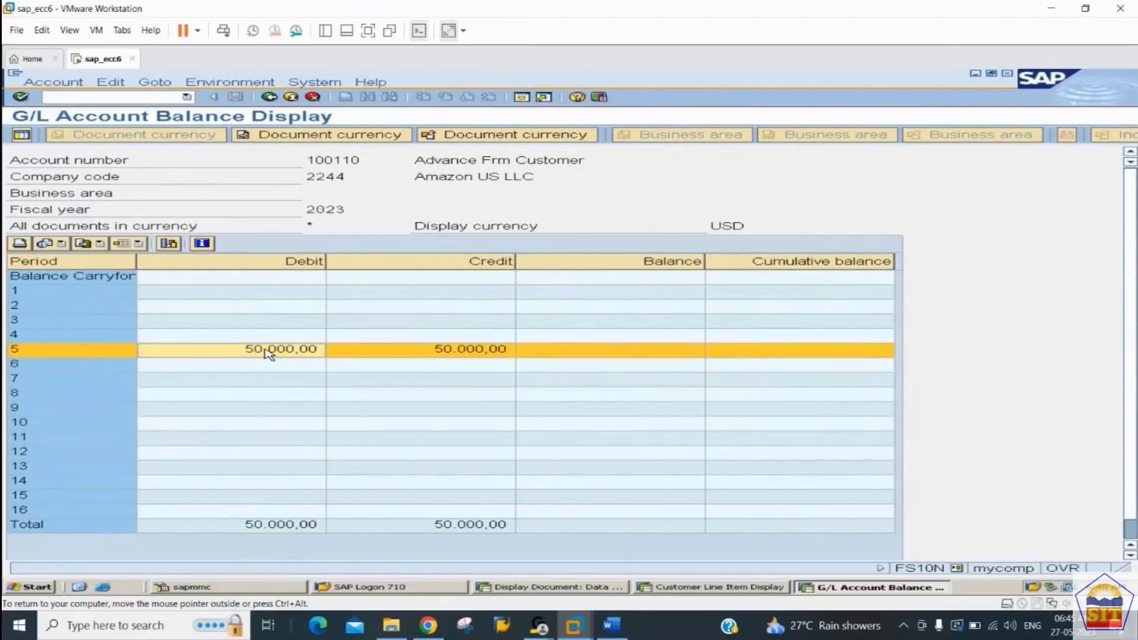
Step: Return to the Customer Line Item Display session and refresh the customer's open item list
left_click(672, 357)
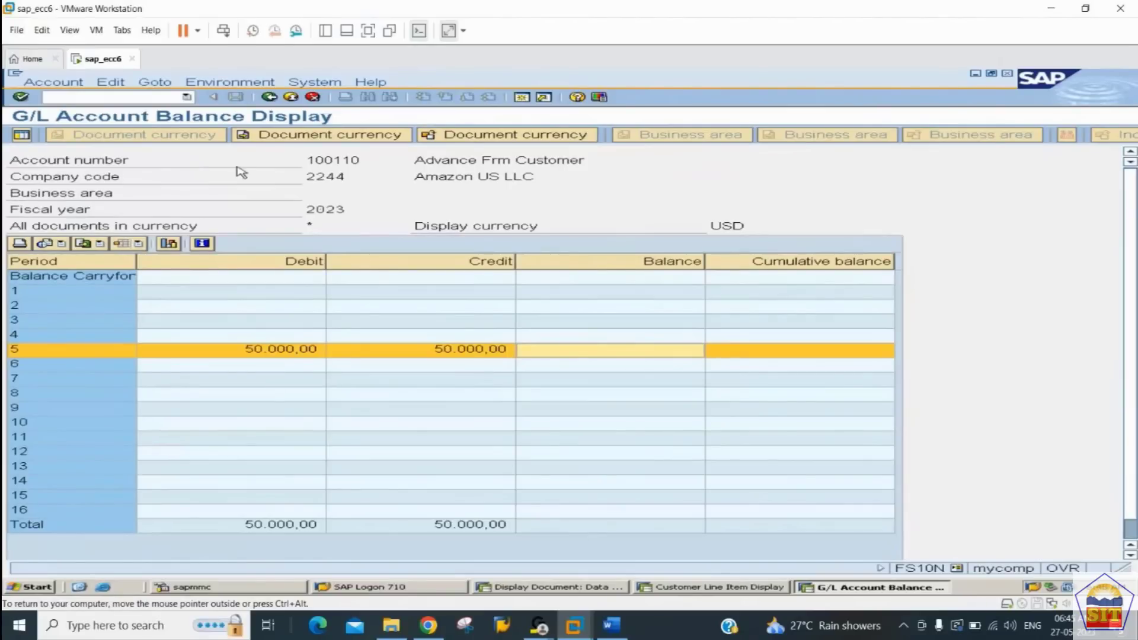
key("alt+Tab")
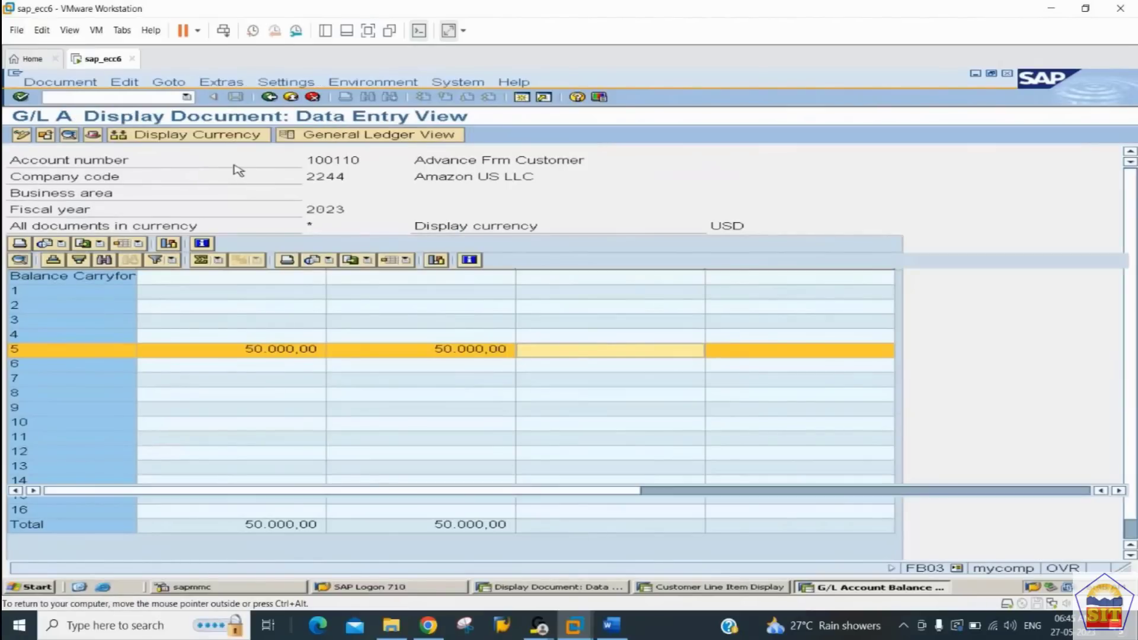
key("alt+Tab")
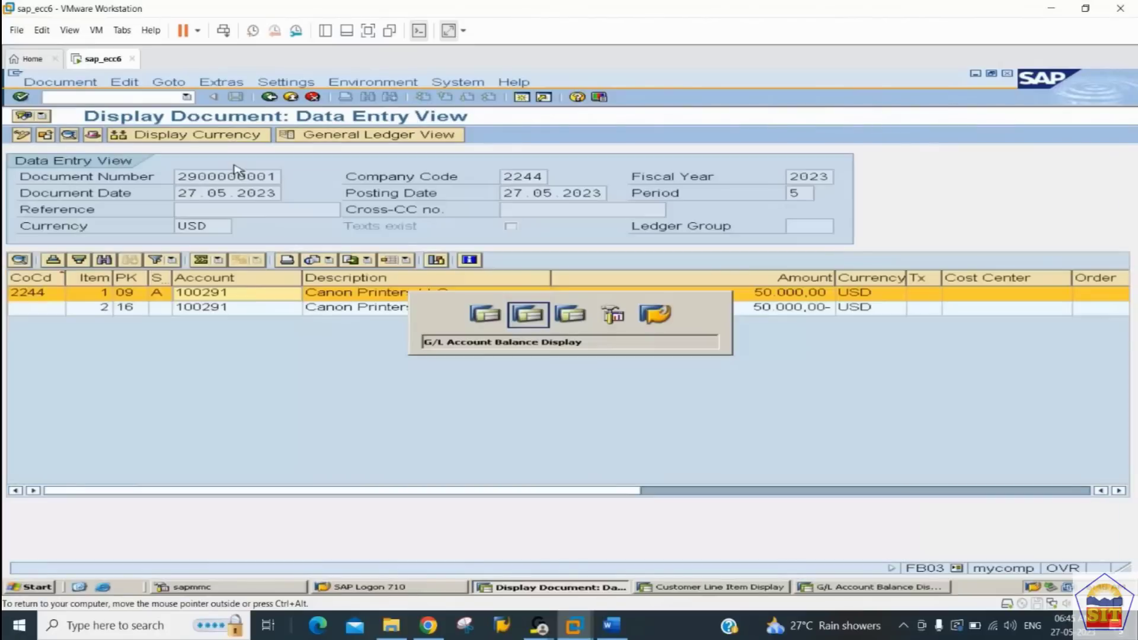
key("alt+Tab")
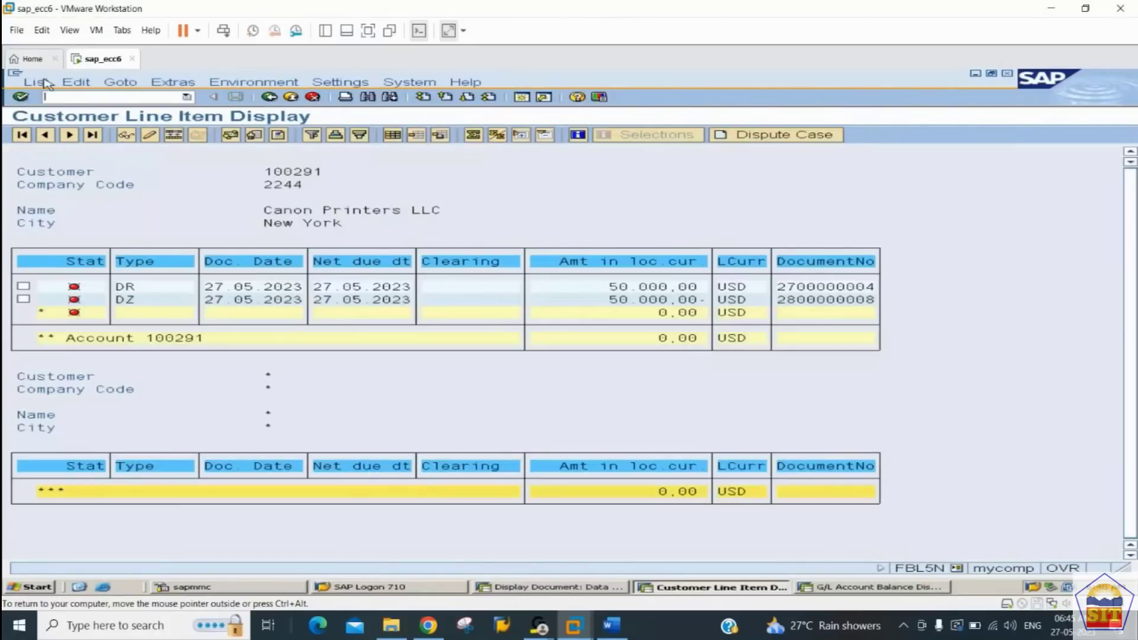
left_click(47, 84)
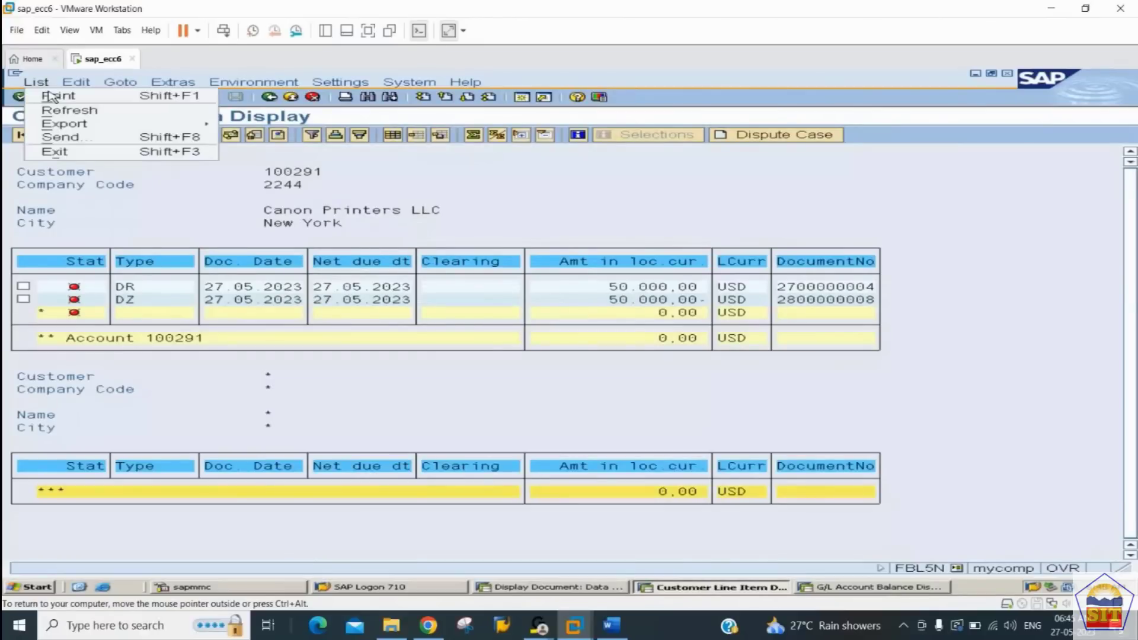
left_click(68, 111)
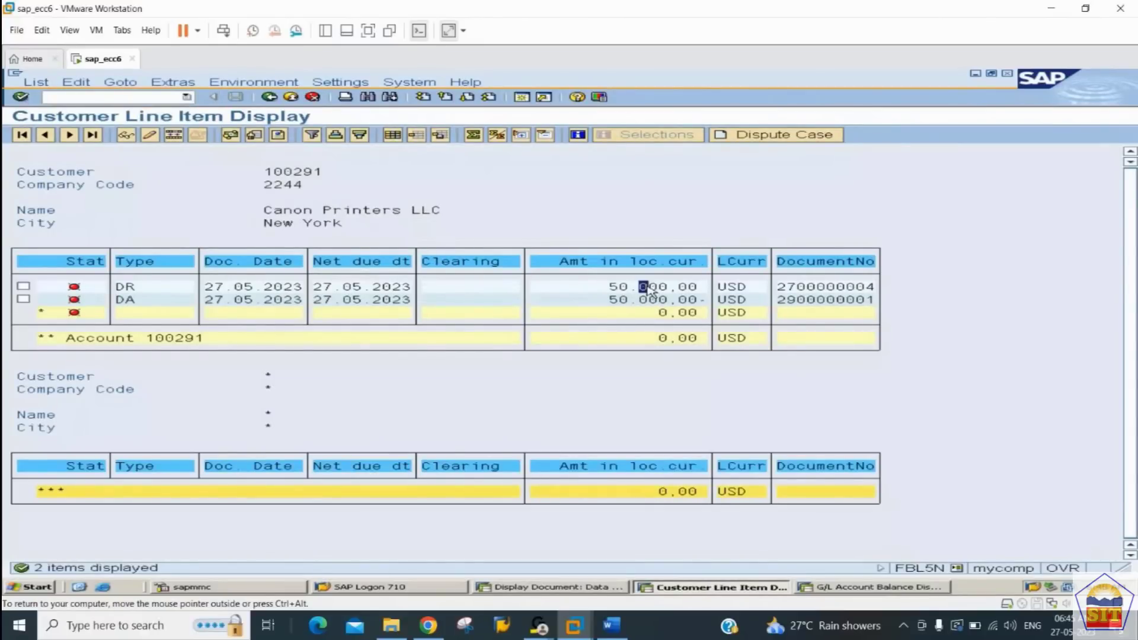
Step: Display the DR sales invoice item and the DA transfer item in turn and examine their details
double_click(649, 290)
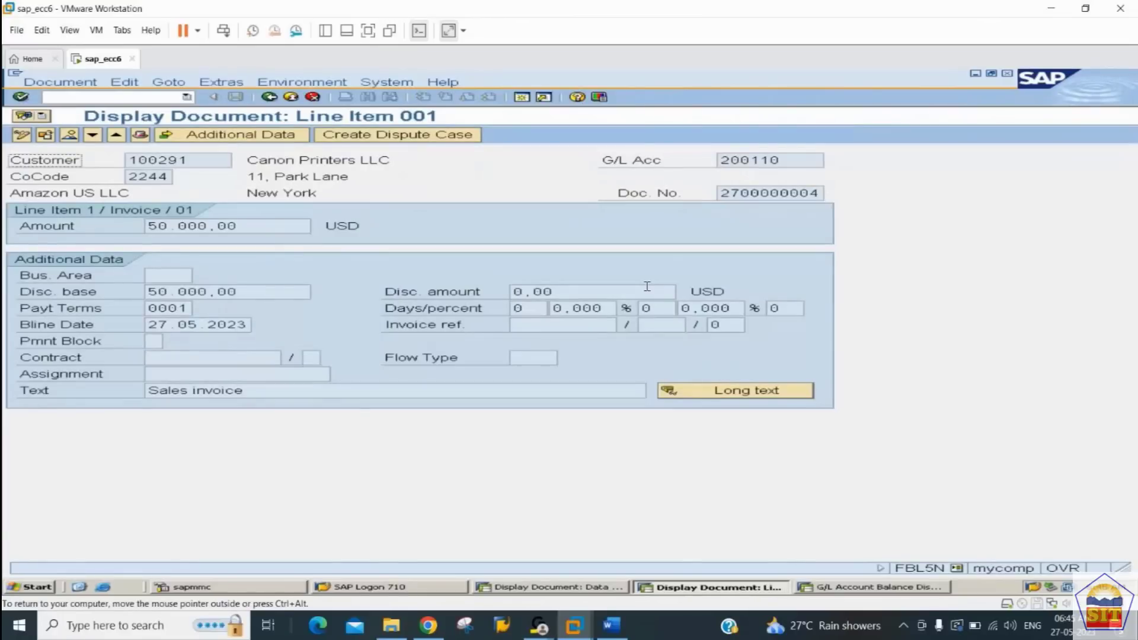
left_click(271, 98)
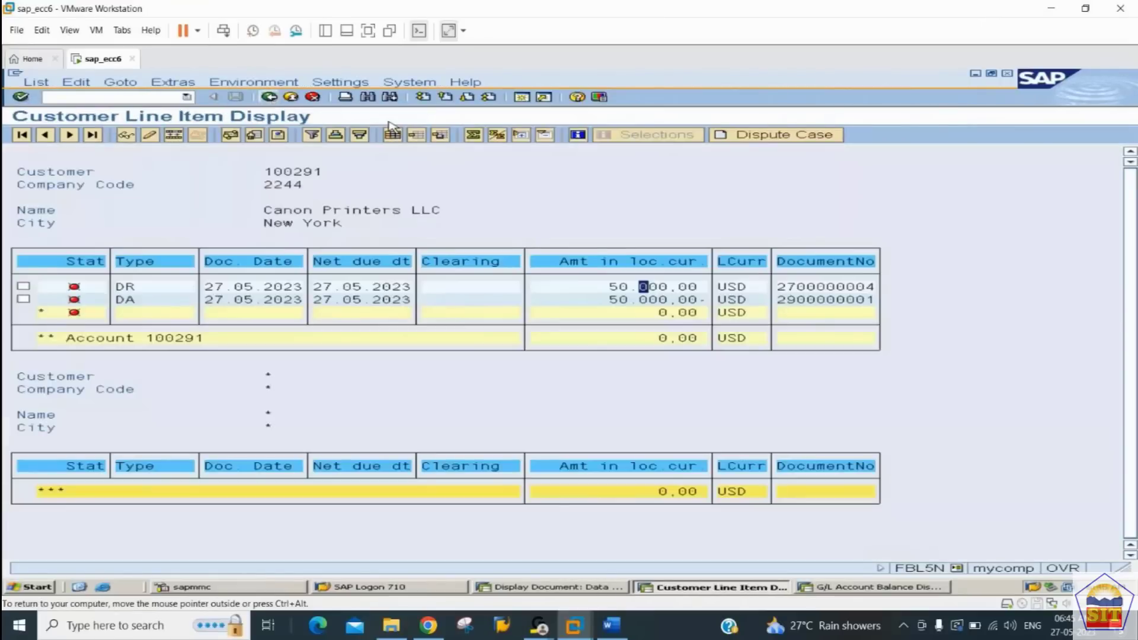
double_click(638, 300)
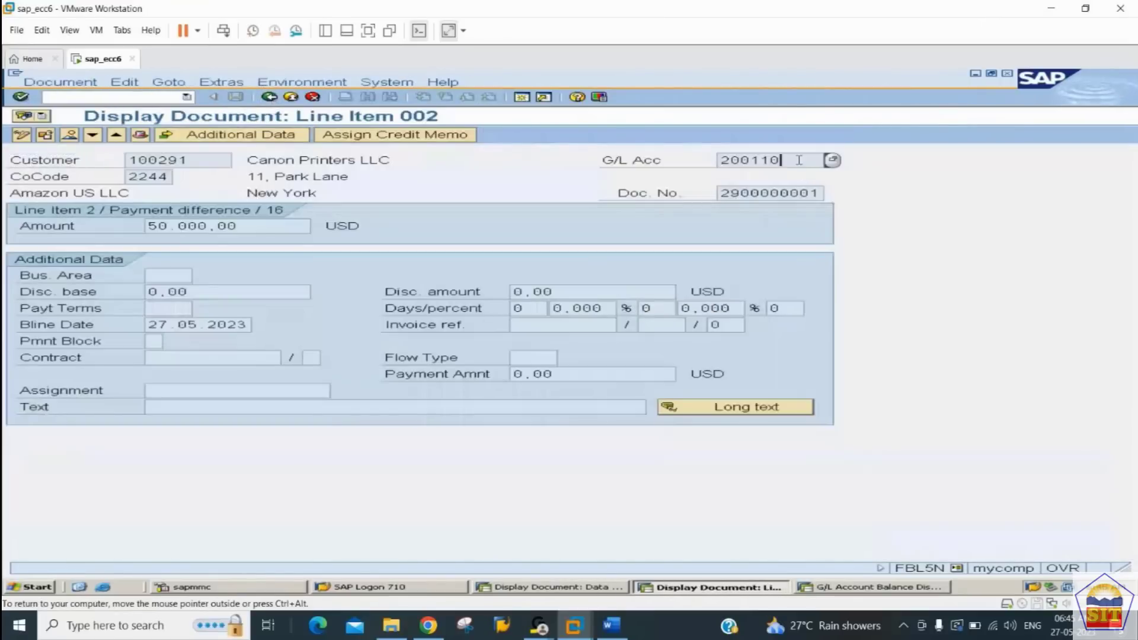
left_click(270, 96)
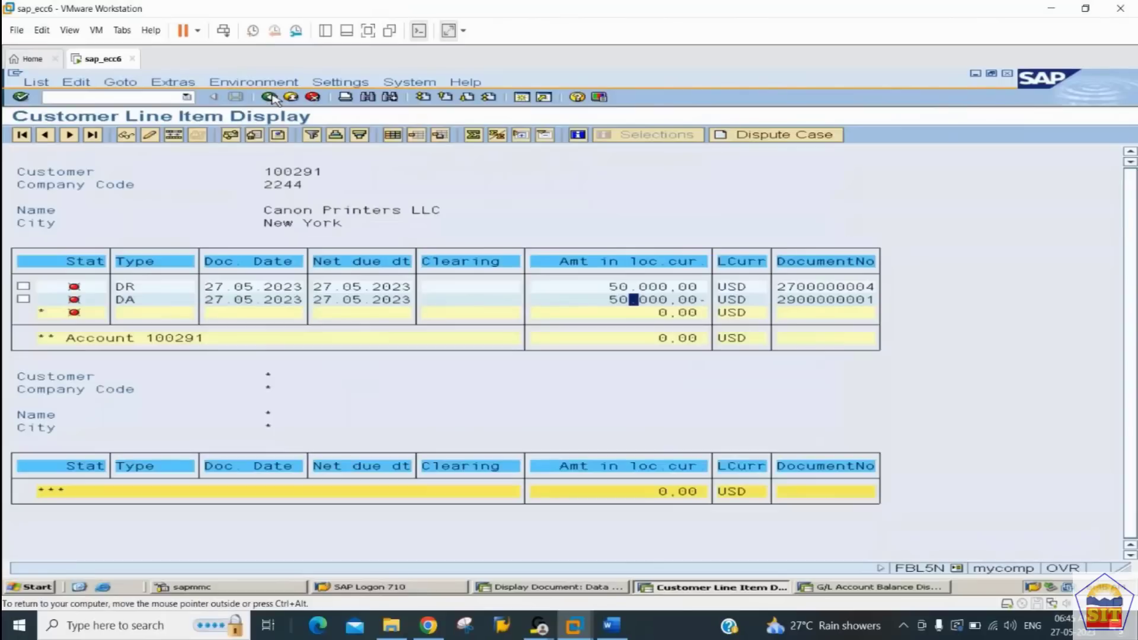
Step: Switch to the Accounts Receivable notes in Word and read the steps for checking and clearing the customer's normal items
left_click(612, 625)
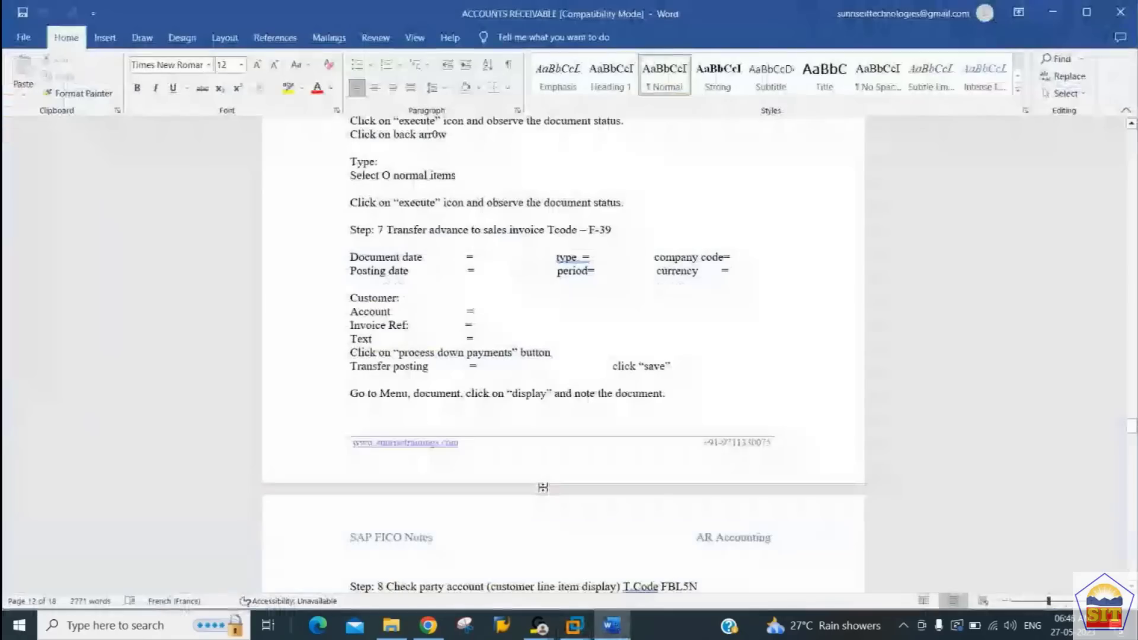
scroll(543, 487, "down", 1)
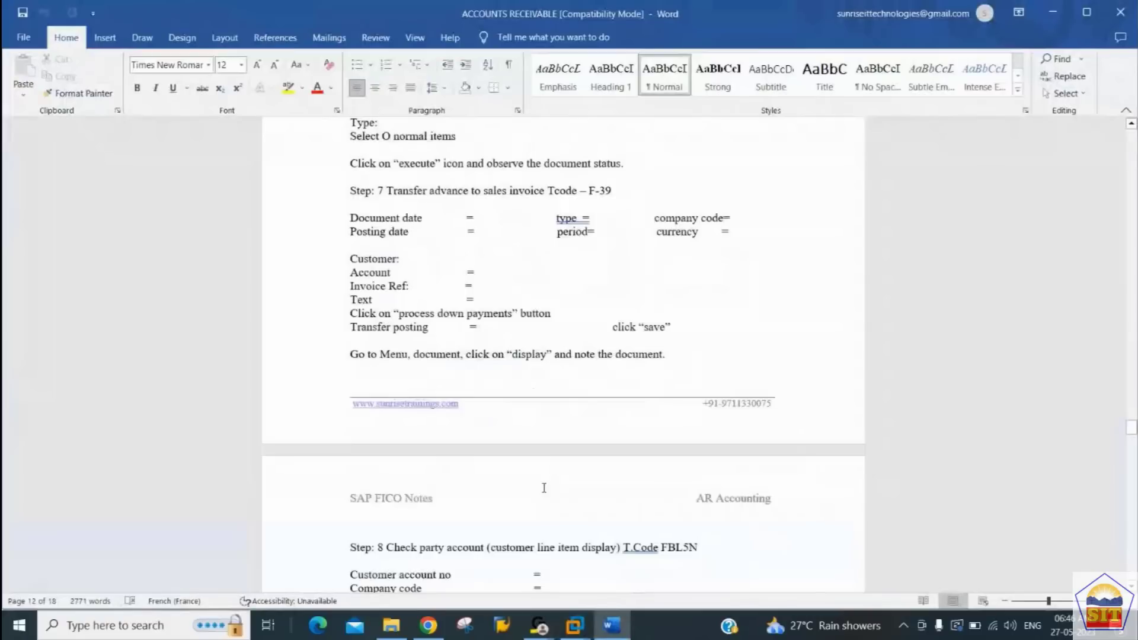
scroll(543, 487, "down", 10)
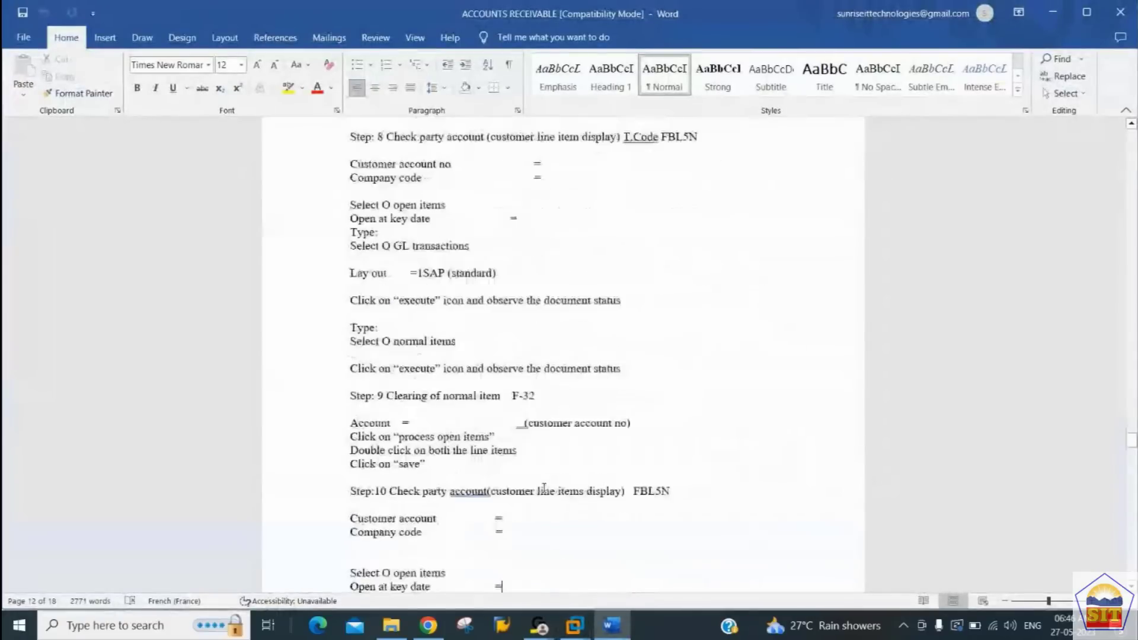
key("Return")
key("Return")
type("Type:")
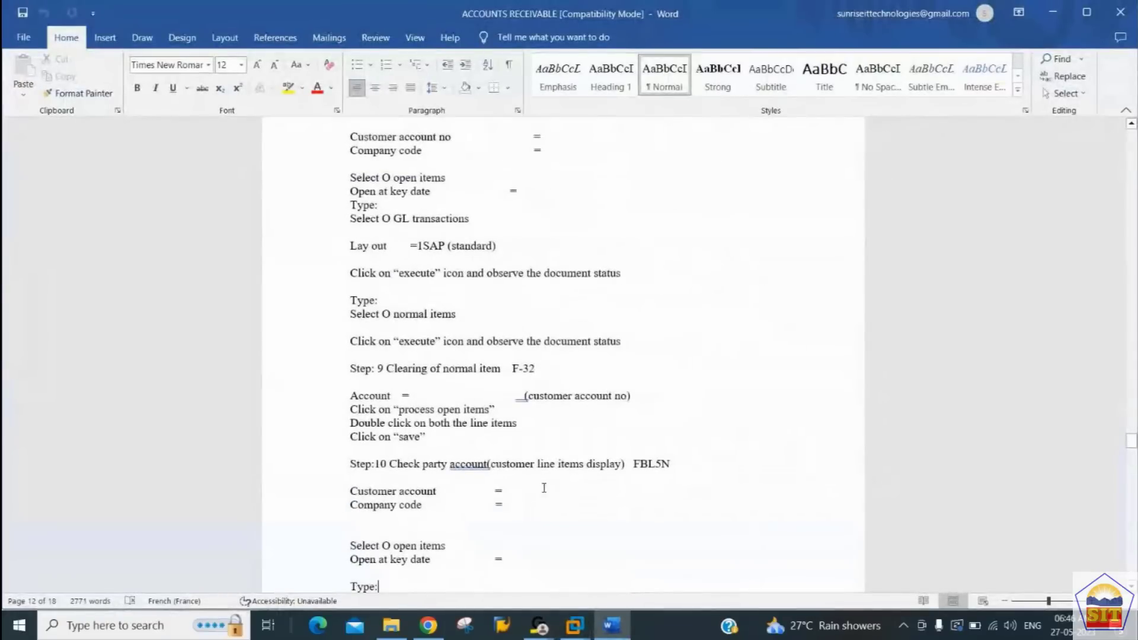
Step: Switch back to SAP and run transaction F-32 in the session showing the transfer document
key("alt+Tab")
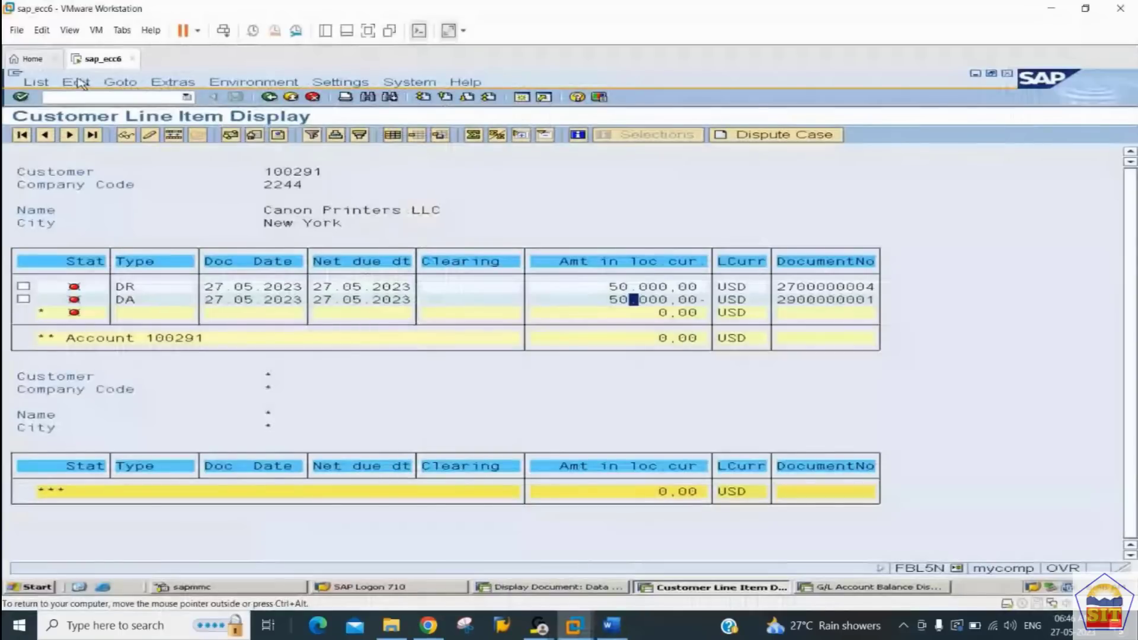
key("F2")
key("Return")
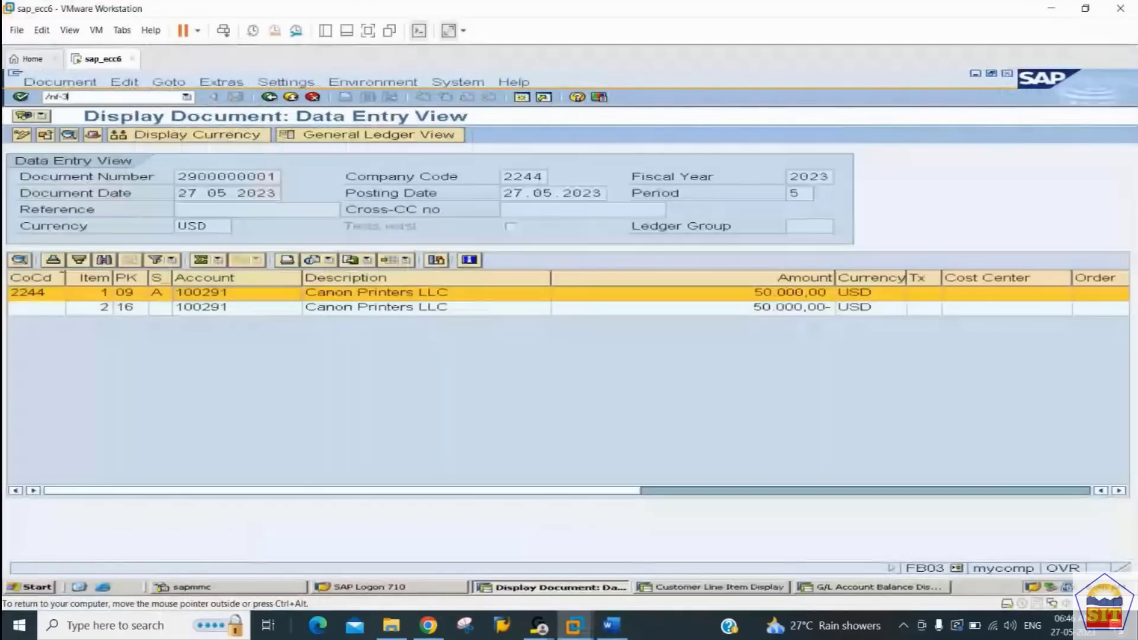
type("/nf-32")
key("Return")
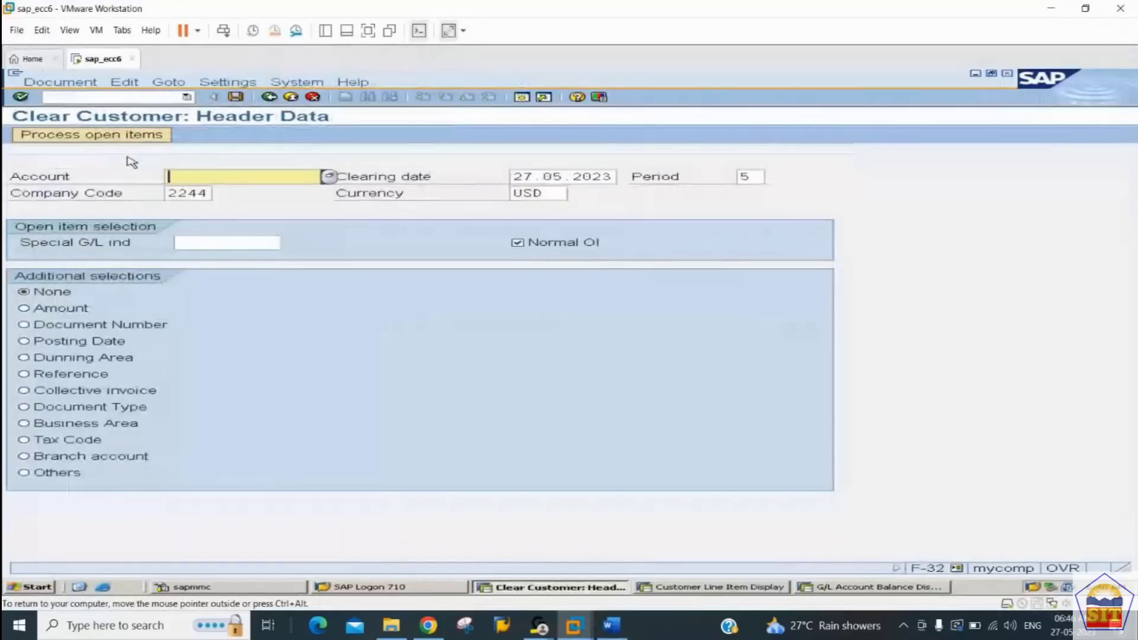
Step: Enter Canon Printers LLC's customer account, process its open items, check the unassigned amount and post the clearing
key("BackSpace")
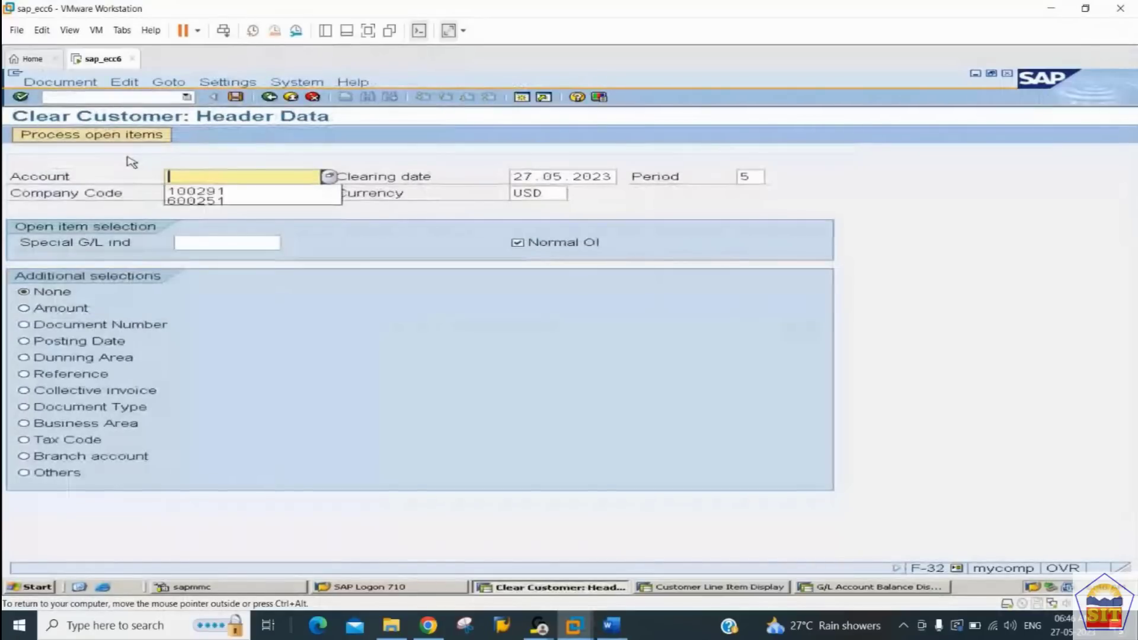
key("Down")
key("Return")
key("Tab")
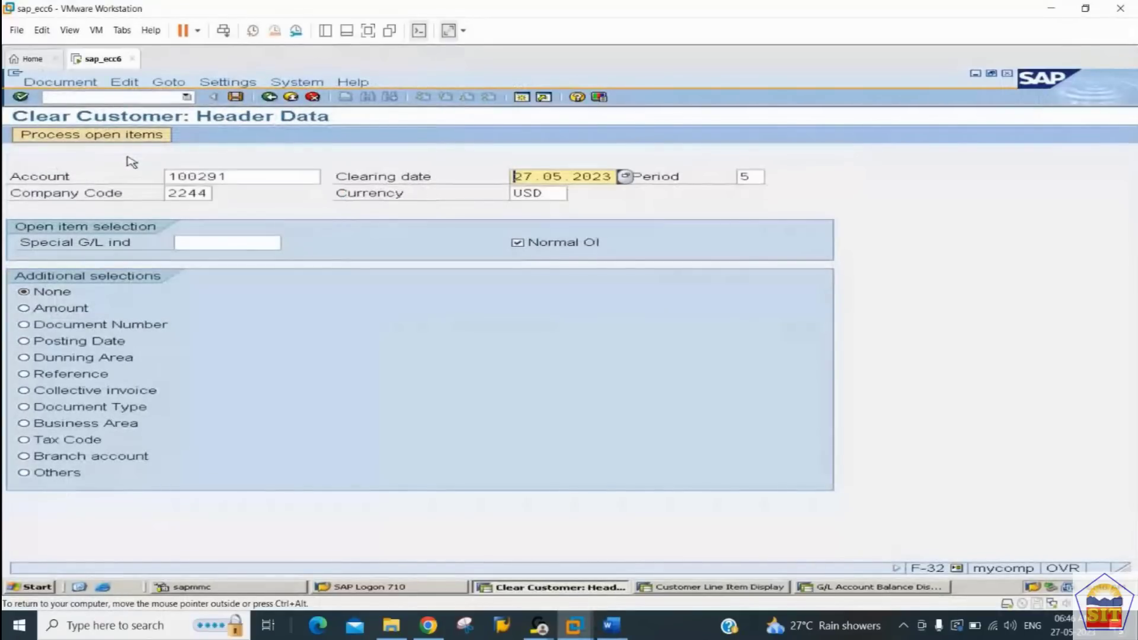
left_click(88, 135)
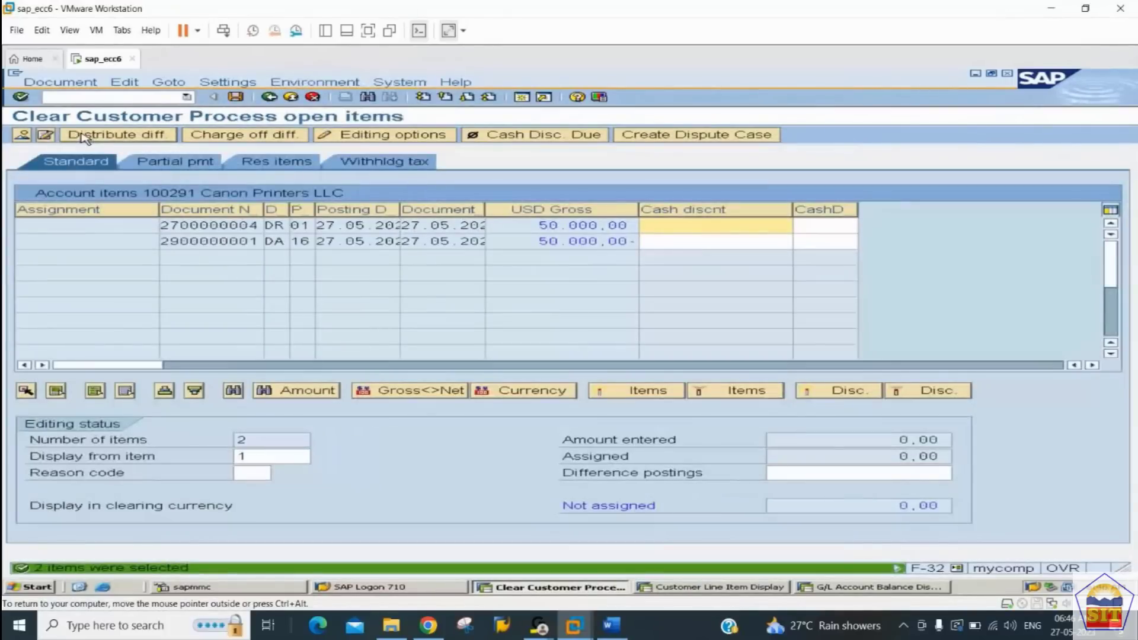
left_click_drag(948, 505, 899, 506)
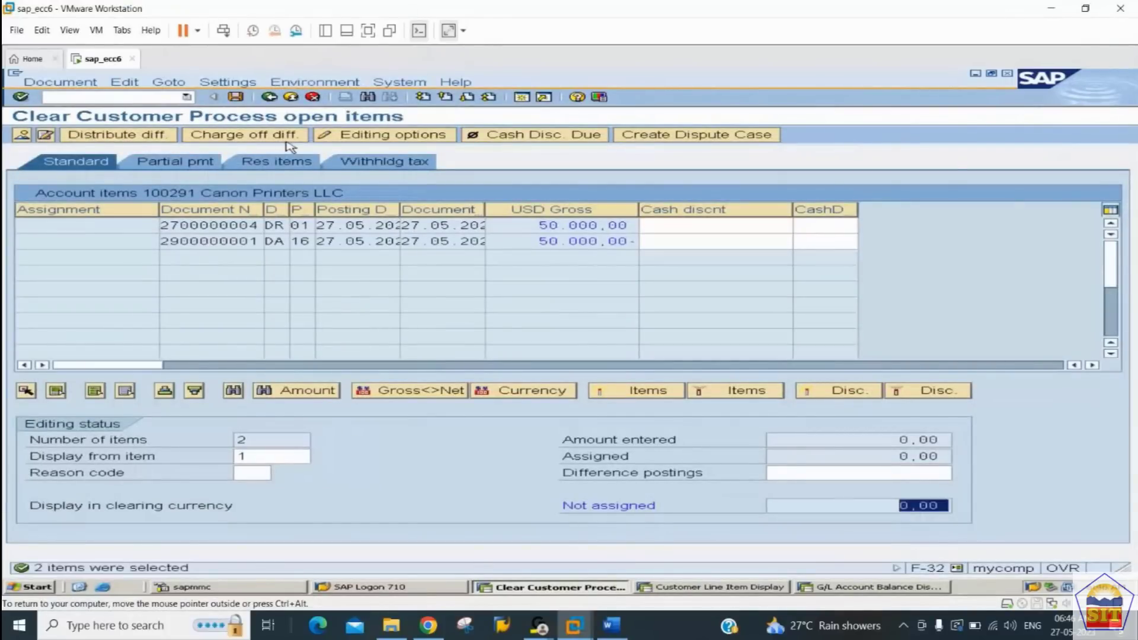
left_click(236, 97)
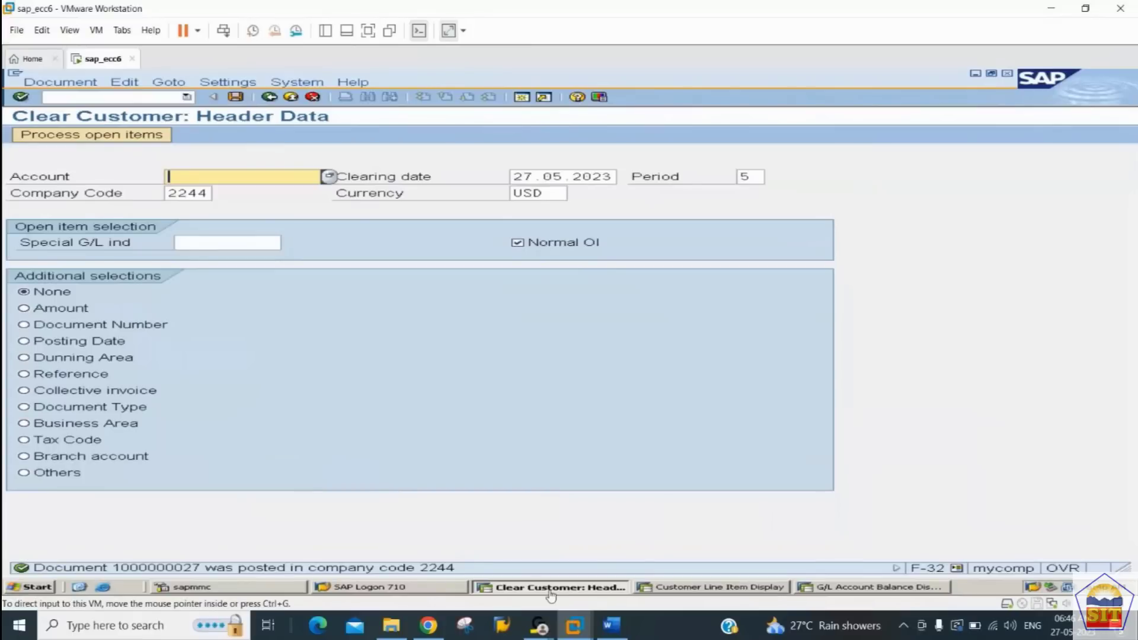
Step: Refresh the customer's open items in the FBL5N session and return to the selection screen
left_click(682, 588)
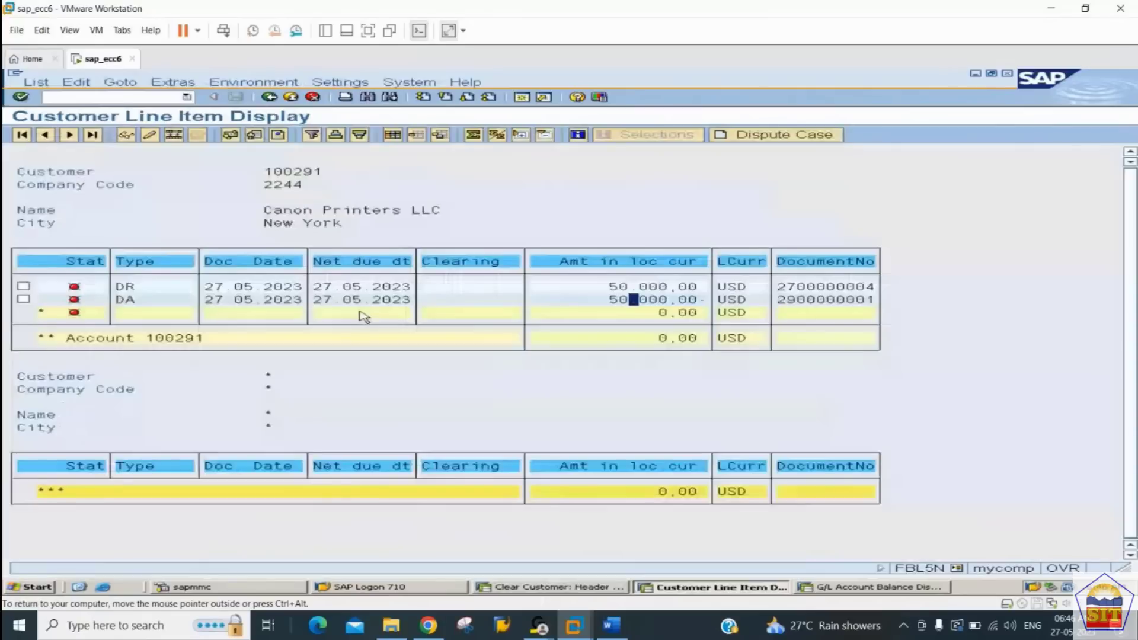
left_click(40, 83)
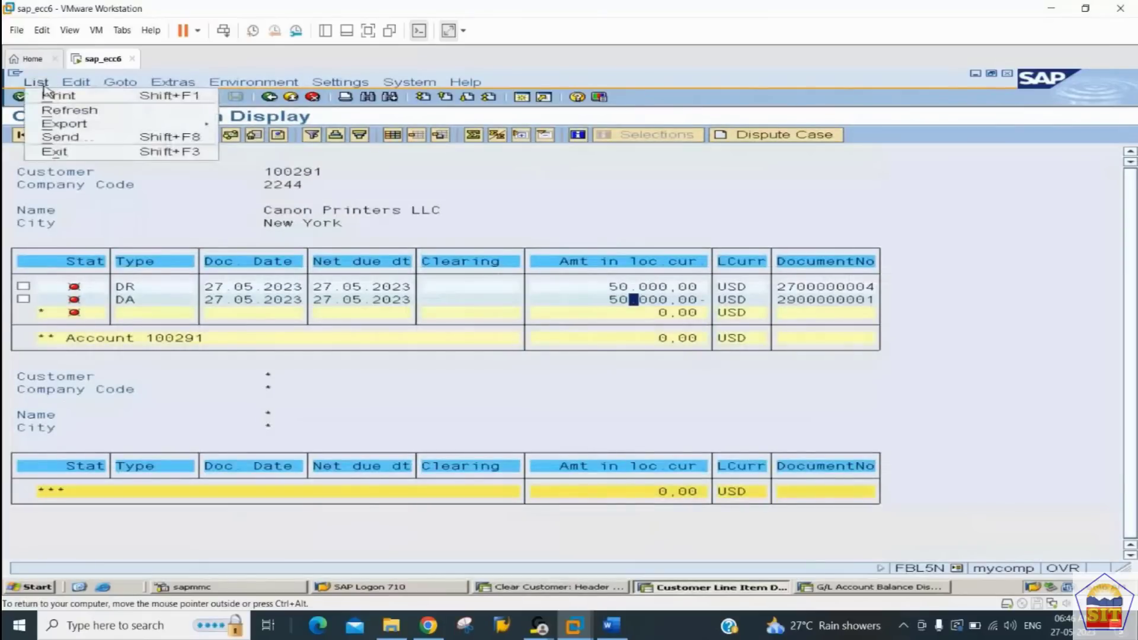
left_click(52, 111)
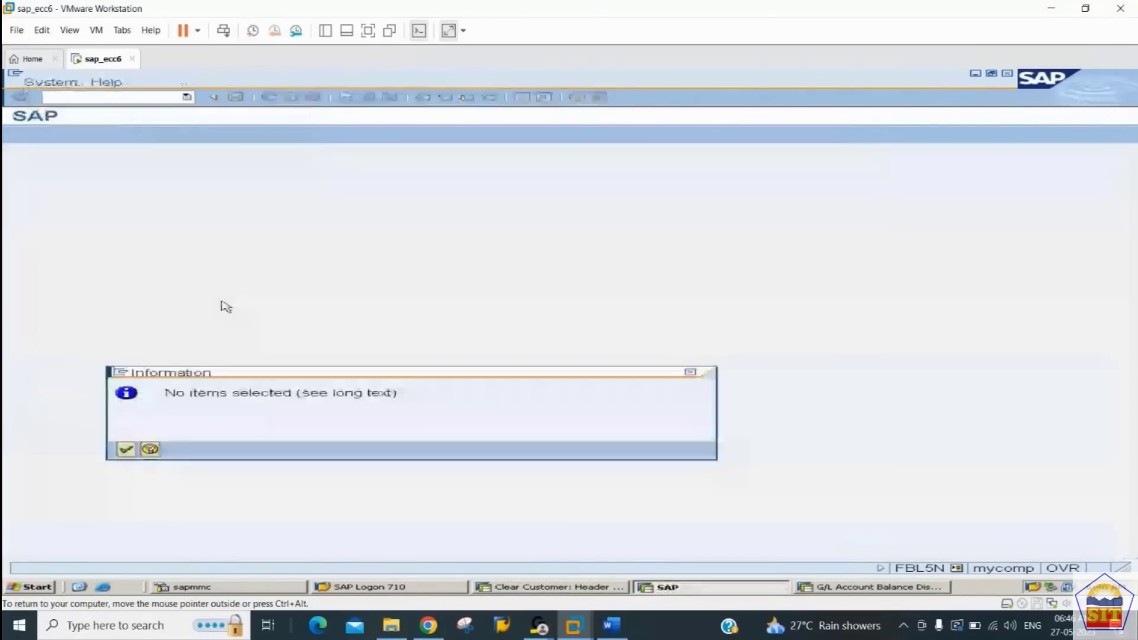
key("Return")
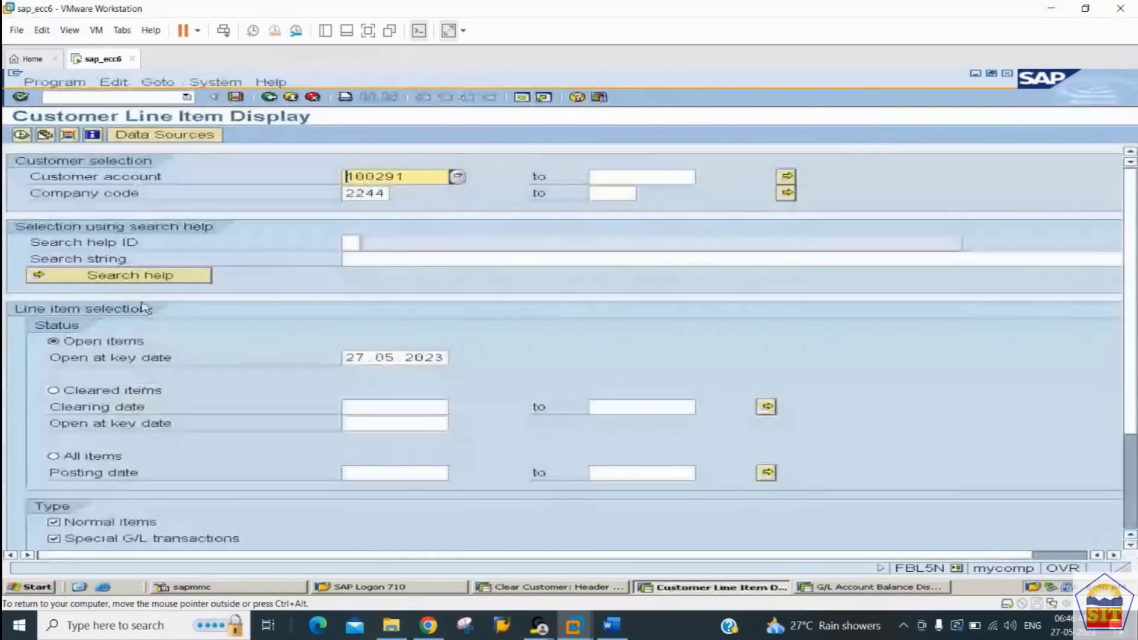
Step: List the customer's cleared items with clearing date 27.05.2023
left_click(53, 390)
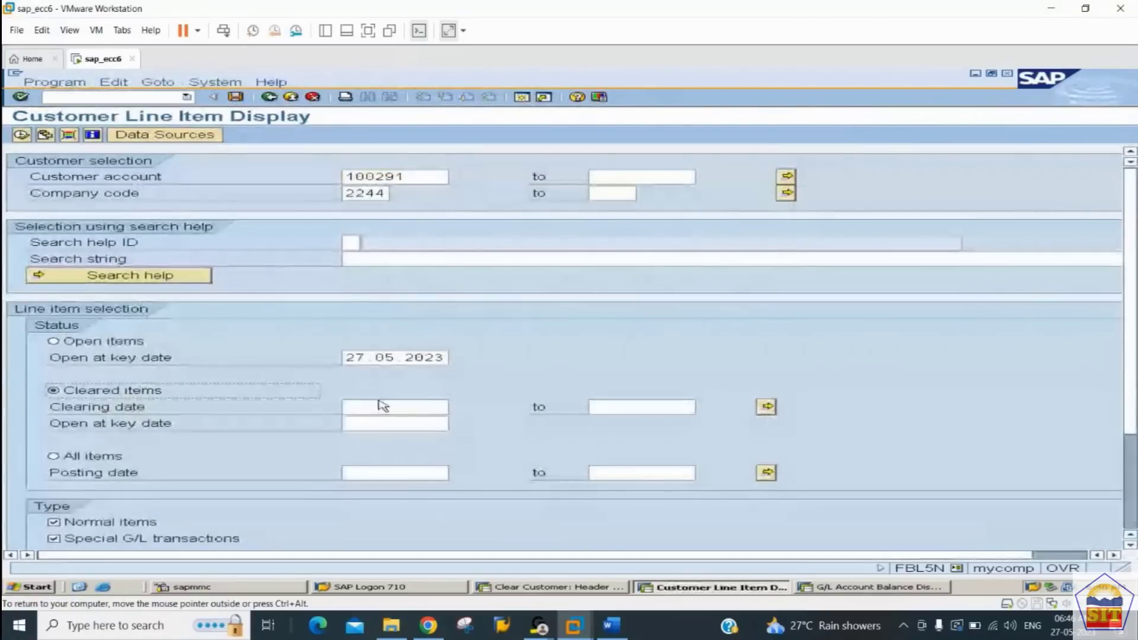
left_click(378, 407)
type("2")
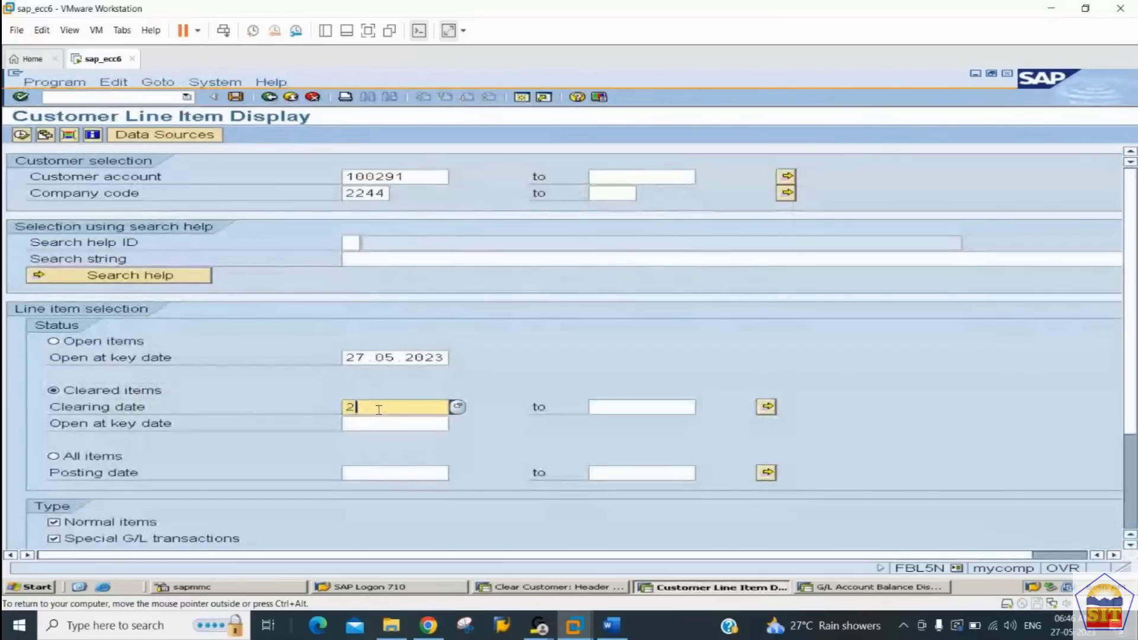
type("7.05.2023")
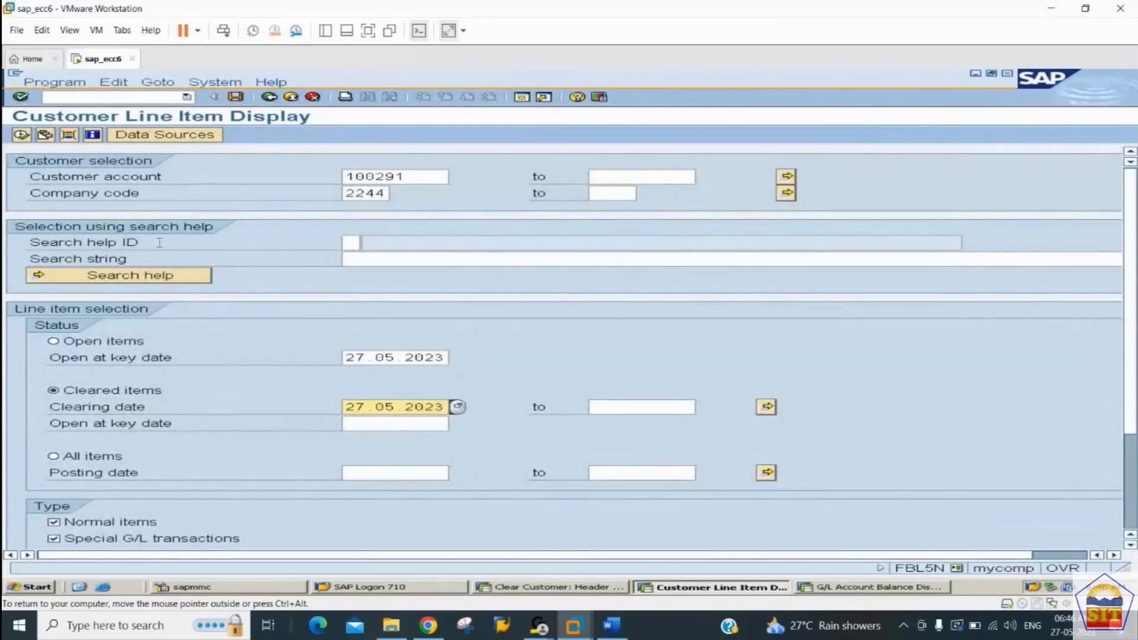
key("Return")
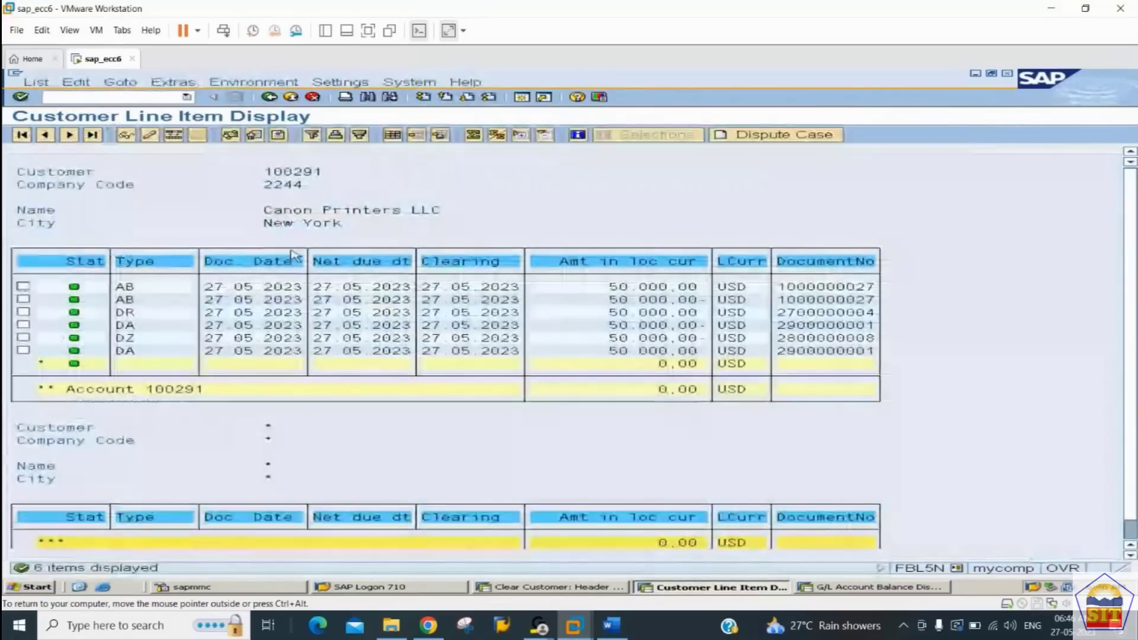
Step: Examine the cleared AB, DR, DA and DZ line items and their offsetting amounts
left_click(652, 299)
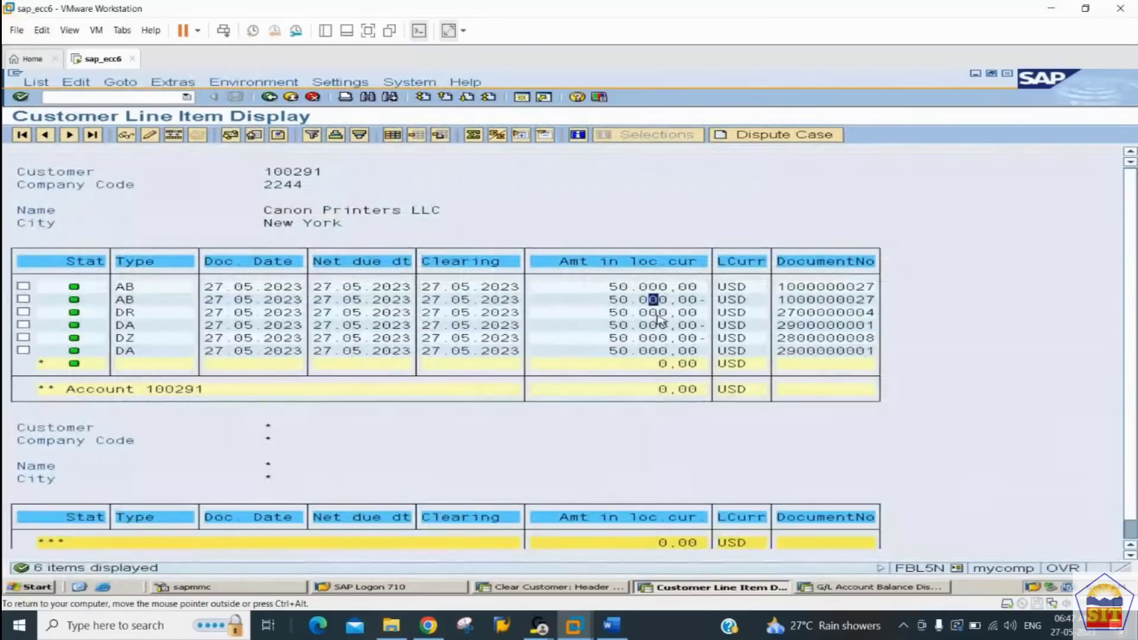
key("Down")
left_click(122, 313)
left_click(128, 329)
left_click(135, 351)
left_click(638, 342)
left_click(638, 351)
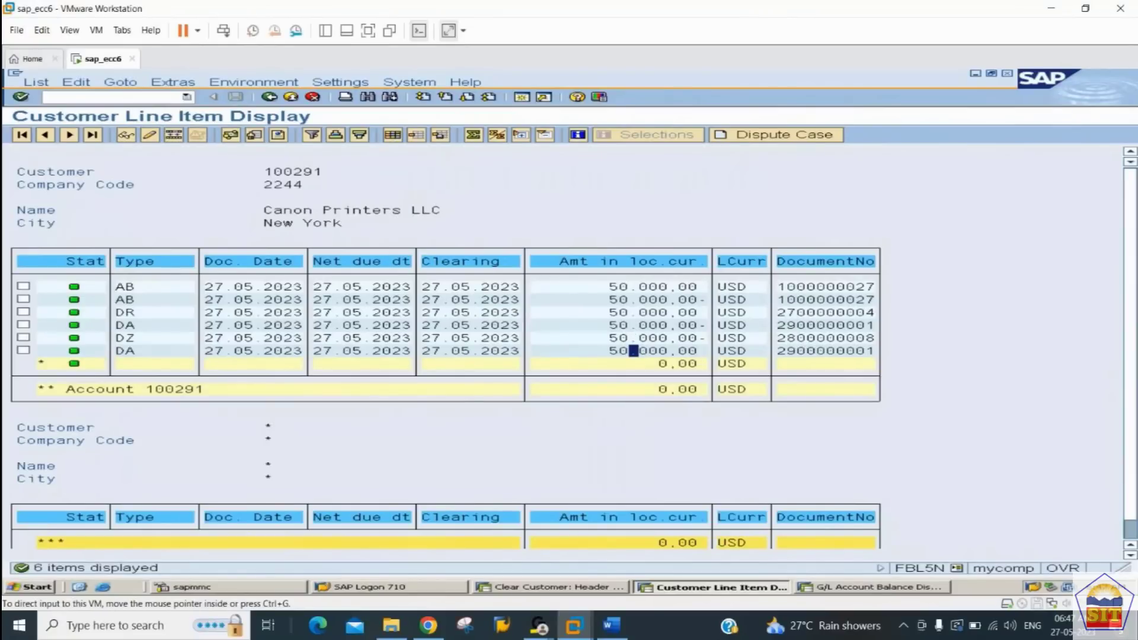
Step: Switch to the Word notes and review the remaining customer account check through to the Dunning section
left_click(612, 625)
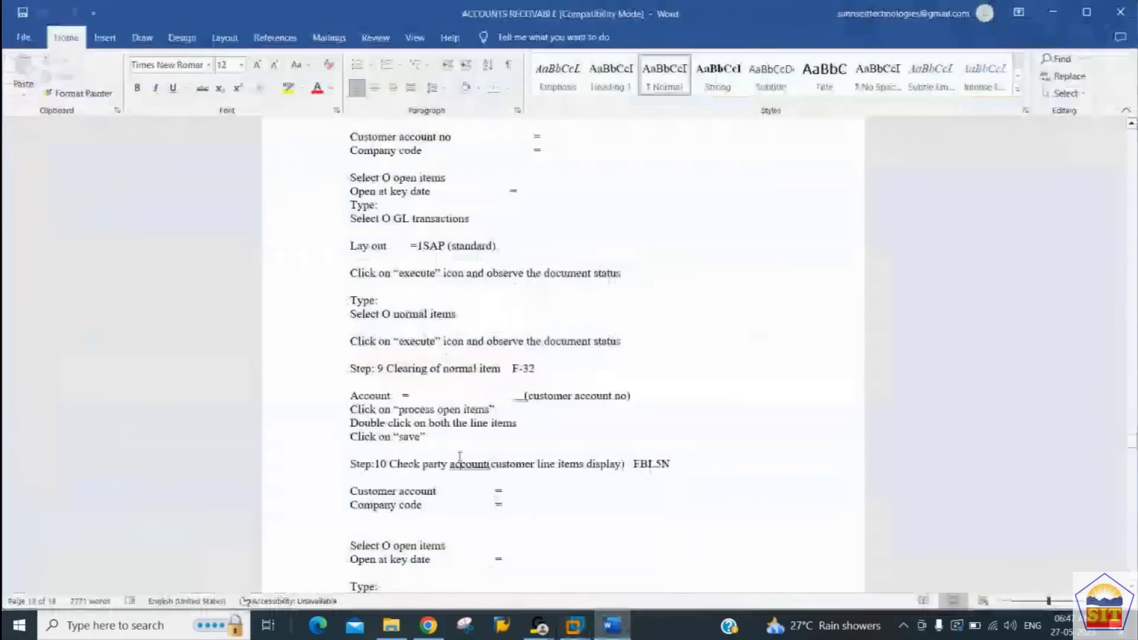
scroll(461, 461, "down", 13)
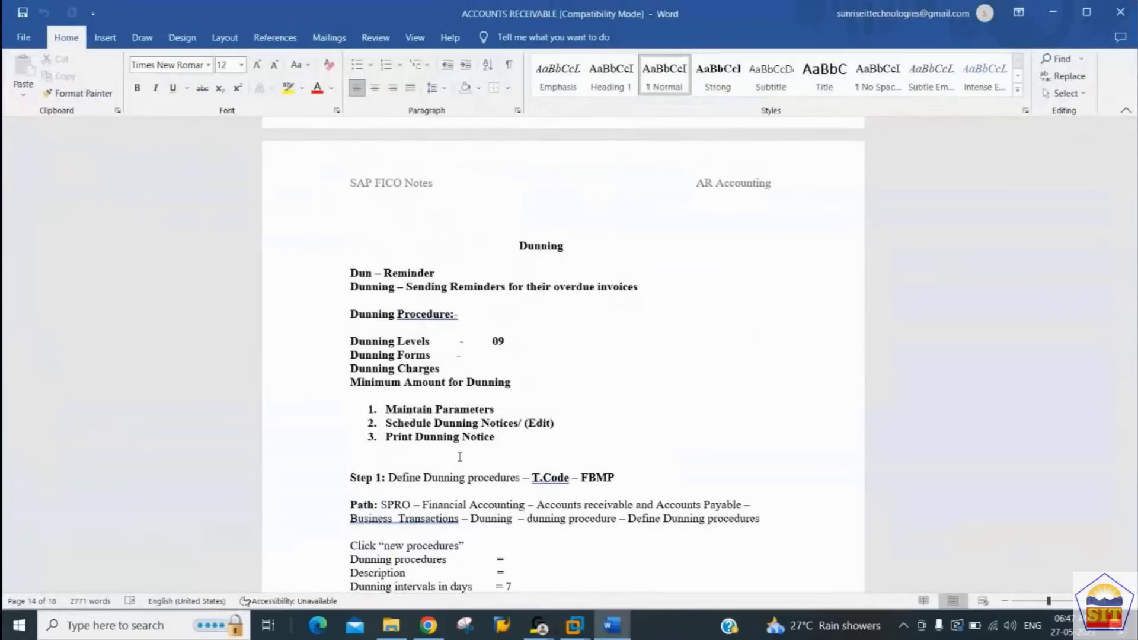
key("Up")
key("Up")
key("Up")
key("Up")
key("Up")
key("Up")
key("Up")
key("Up")
key("Up")
key("Up")
key("Up")
key("Up")
key("Up")
key("Up")
key("Up")
key("Up")
key("Up")
key("Up")
key("Up")
key("Up")
key("Up")
key("Up")
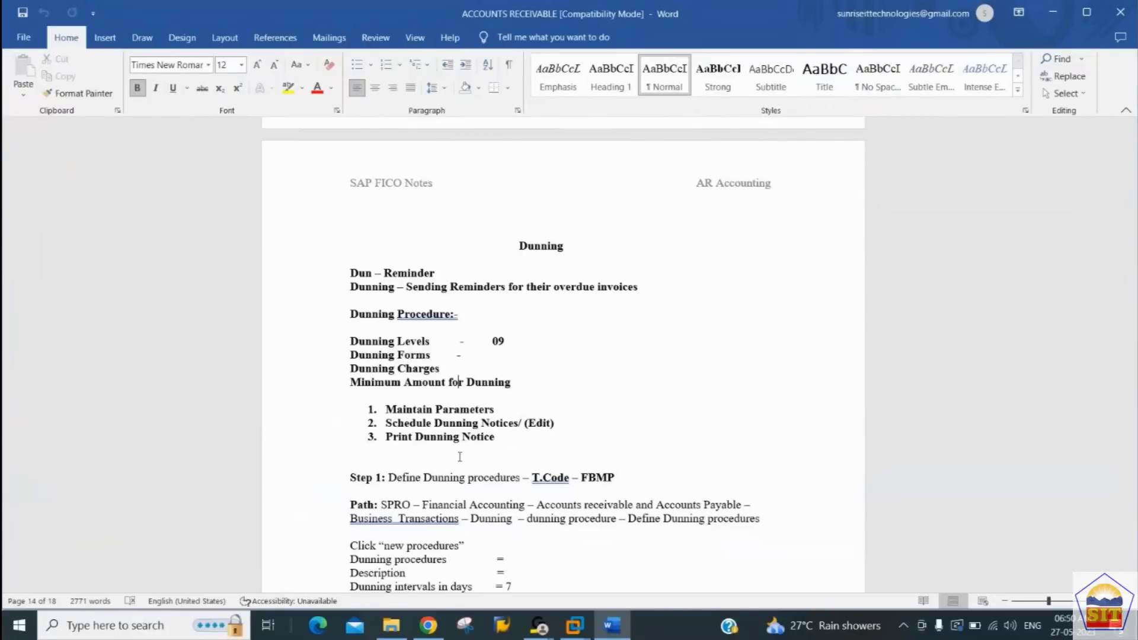
Step: Read the Dunning section of the notes, from the dunning procedure overview through the Step 1 FBMP settings and company code instructions
key("Up")
key("Up")
key("Up")
key("Up")
key("Up")
key("Up")
key("Up")
key("Up")
key("Up")
key("Down")
key("Down")
key("Down")
key("Down")
key("Down")
key("Down")
key("Down")
key("Down")
key("Down")
key("Down")
key("Down")
key("Down")
key("Right")
key("Right")
key("Right")
key("Right")
key("Right")
key("Right")
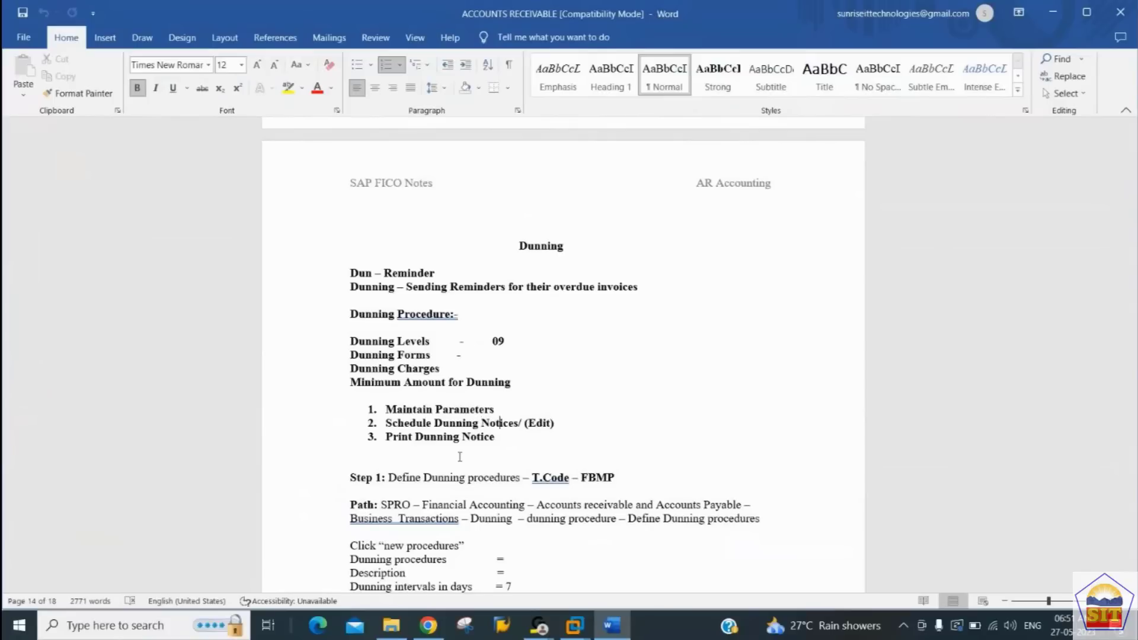
key("Down")
left_click(459, 456)
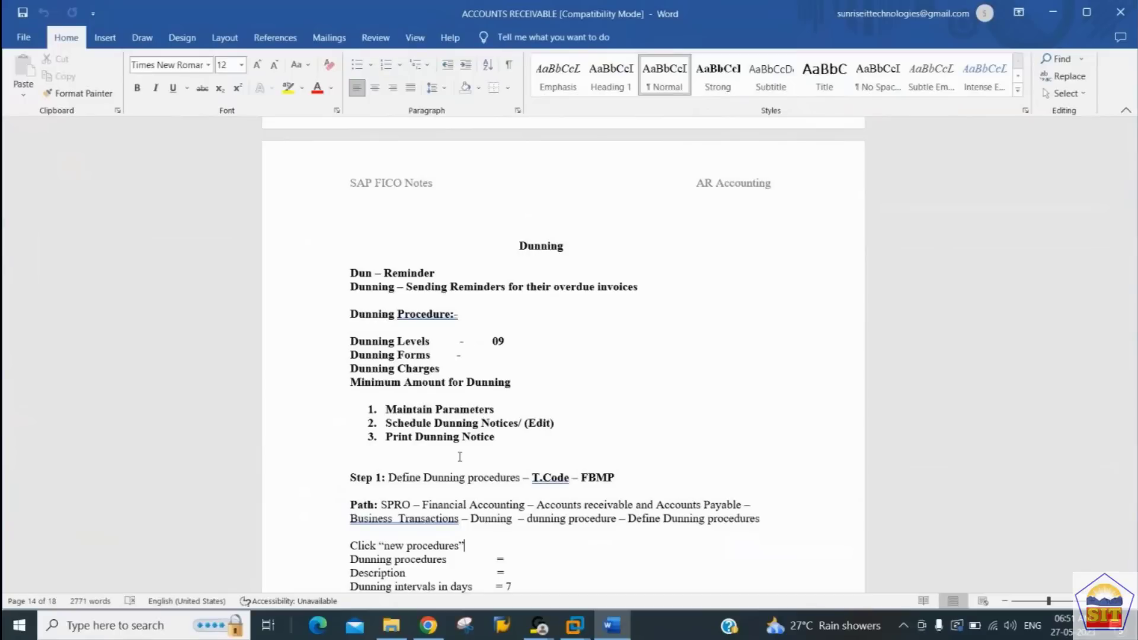
scroll(461, 456, "down", 1)
scroll(460, 457, "down", 3)
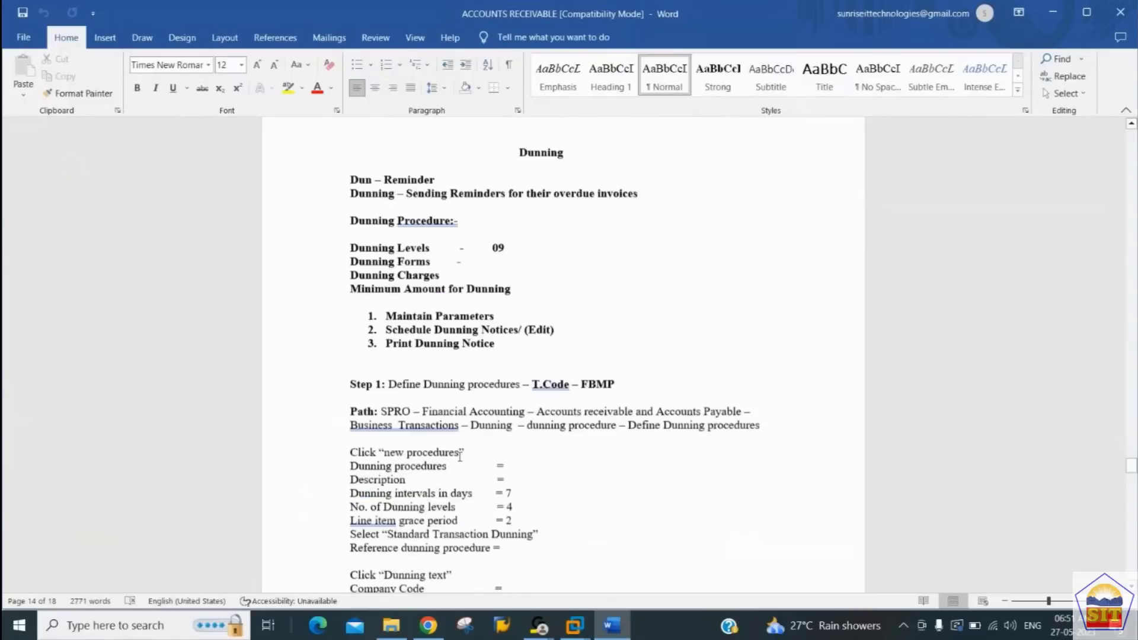
key("Down")
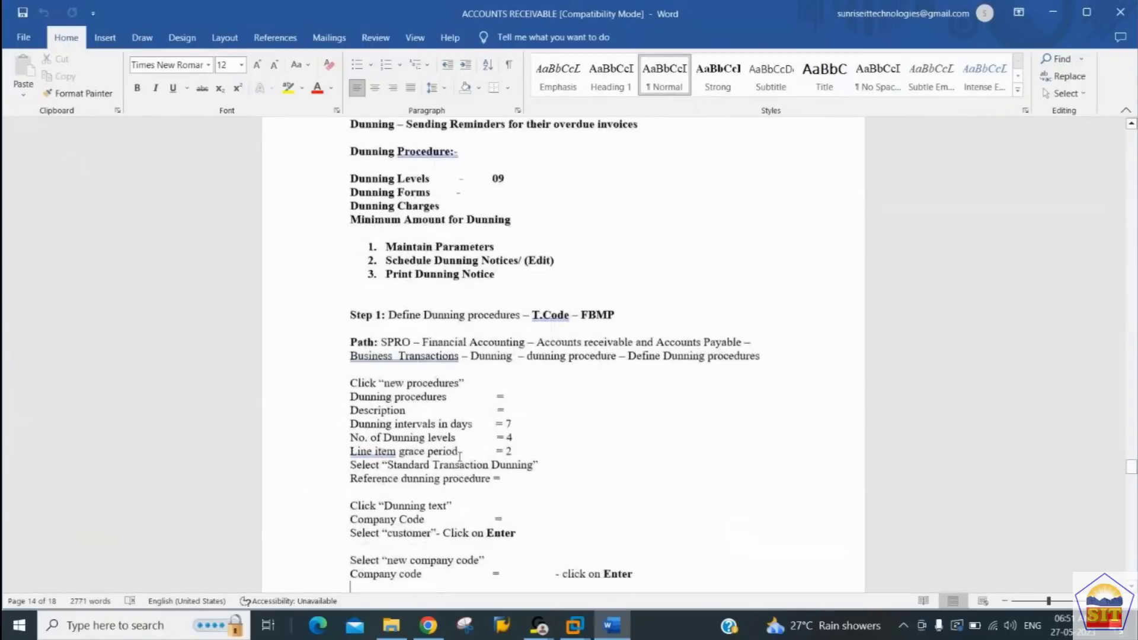
key("Down")
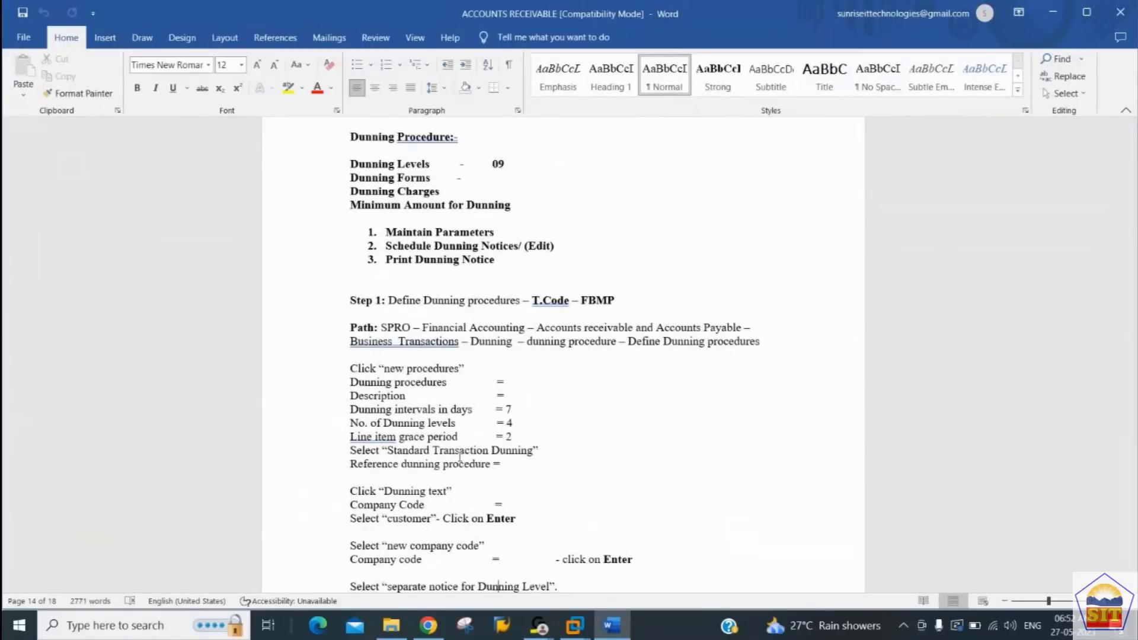
Step: Switch to the SAP session and start a new dunning procedure with the key 2244
key("alt+Tab")
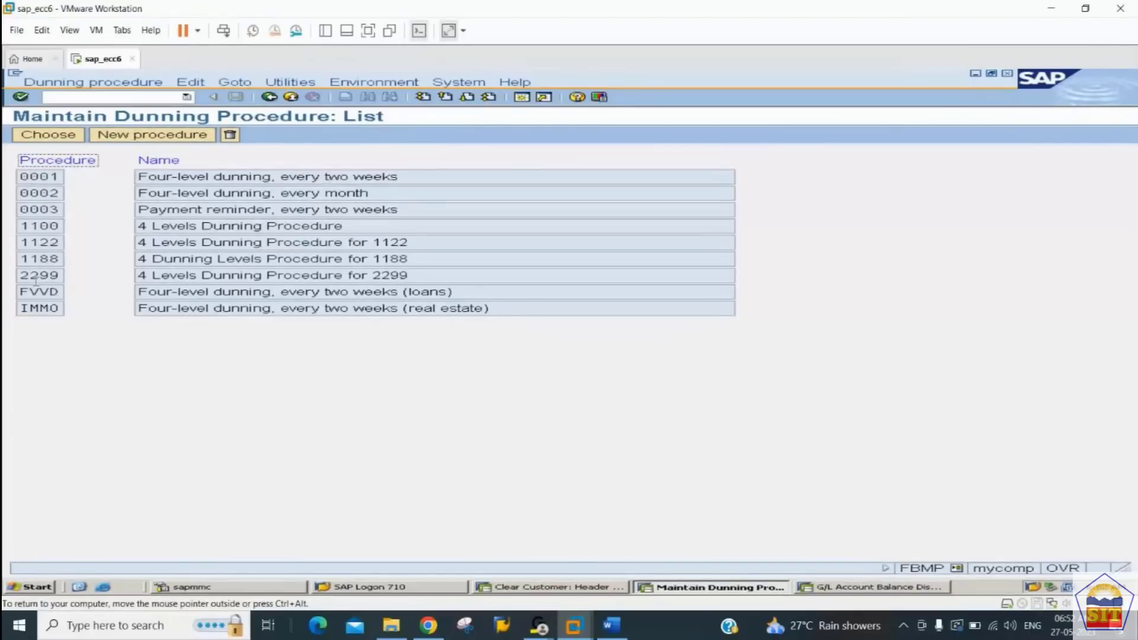
left_click(126, 138)
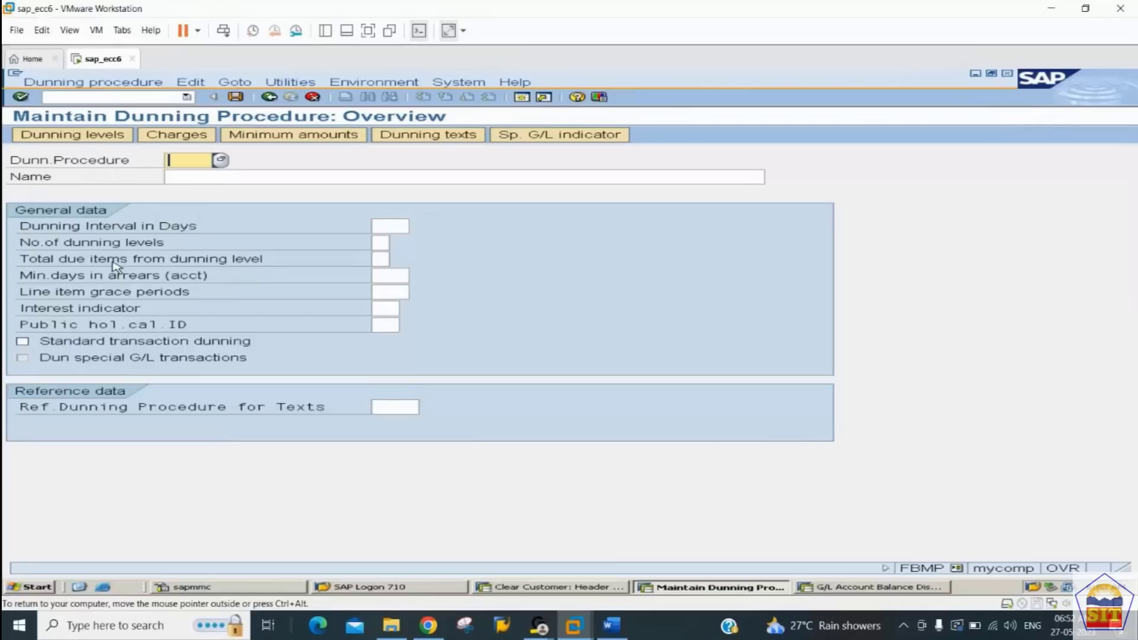
type("2244")
key("Tab")
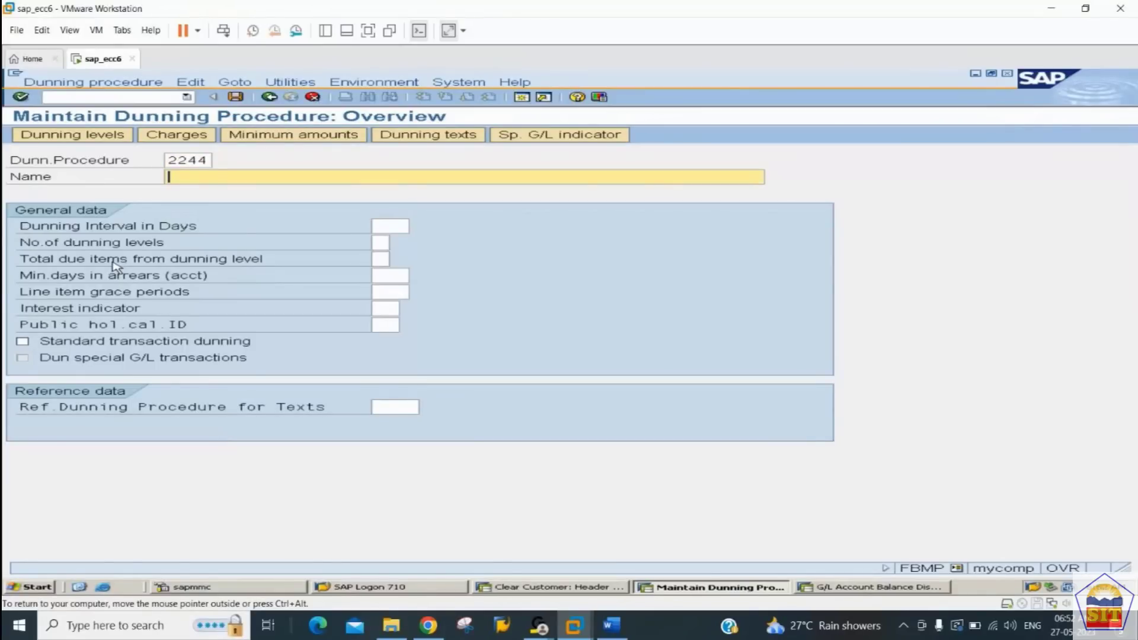
Step: Name the new dunning procedure "4 Levels Dunning Procedure for 2244"
type("4 Levels Dunning Procue")
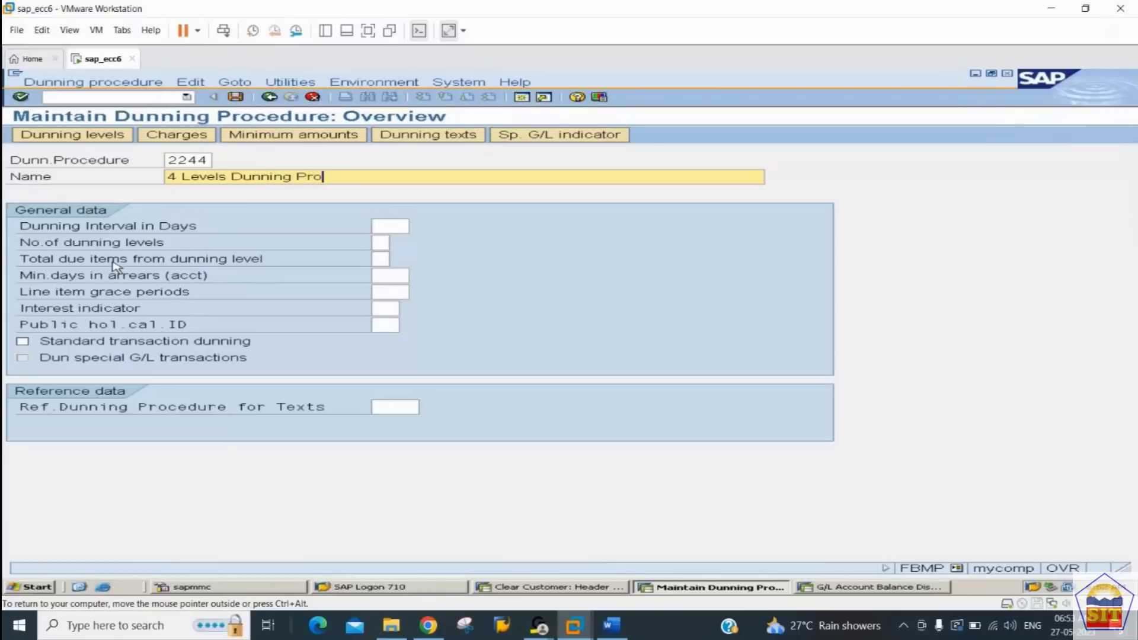
key("BackSpace")
key("BackSpace")
key("BackSpace")
type("cedure for 224")
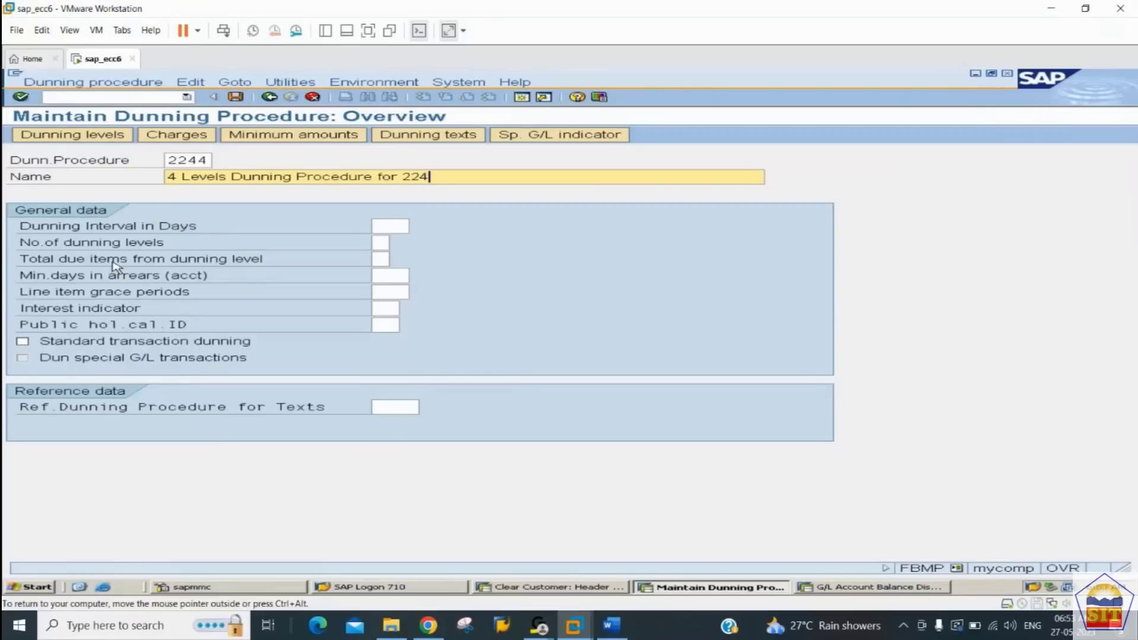
type("4")
key("Tab")
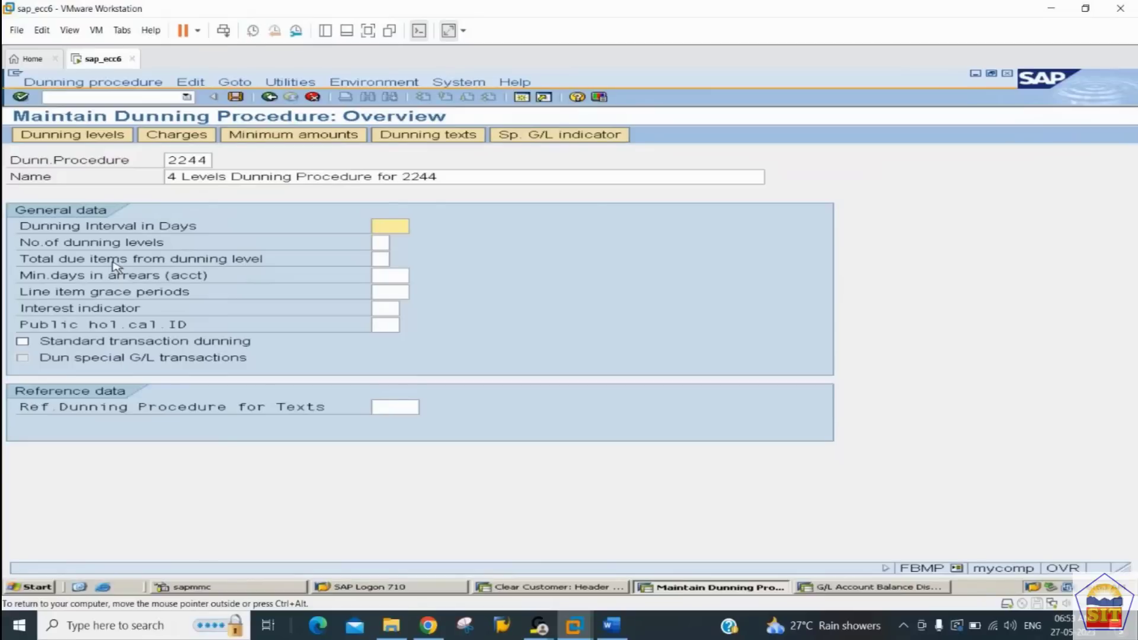
Step: Set the dunning interval to 5 days and the number of dunning levels to 4
type("5")
key("Tab")
key("Tab")
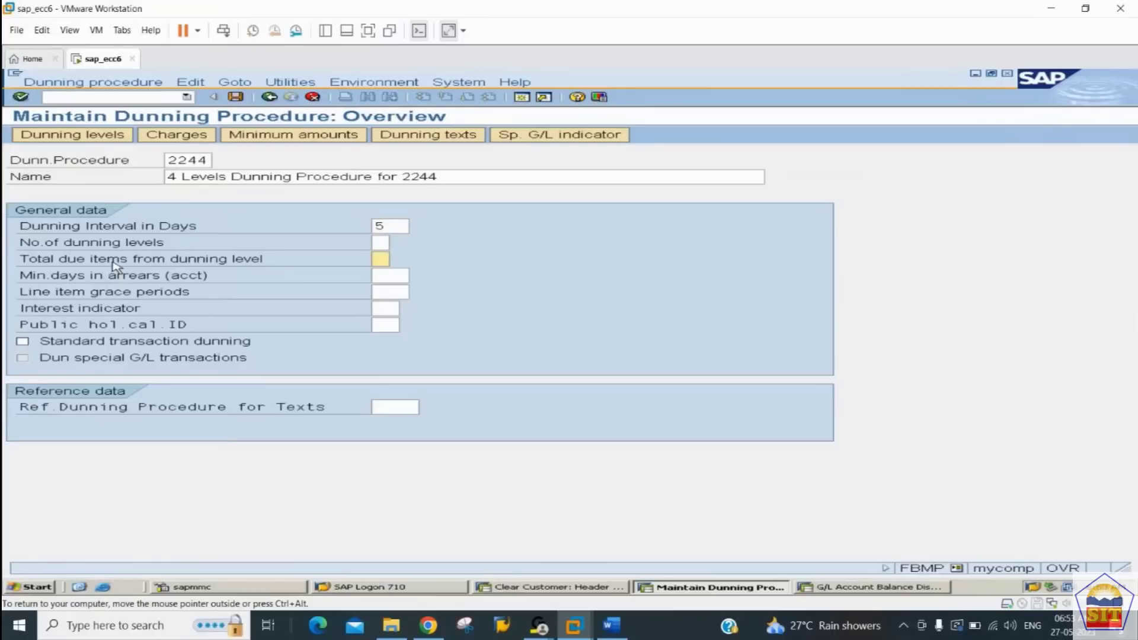
key("shift+Tab")
type("4")
Step: Set the line item grace periods to 0 and choose interest indicator 01, Standard itm int.cal
key("Tab")
key("Tab")
key("Tab")
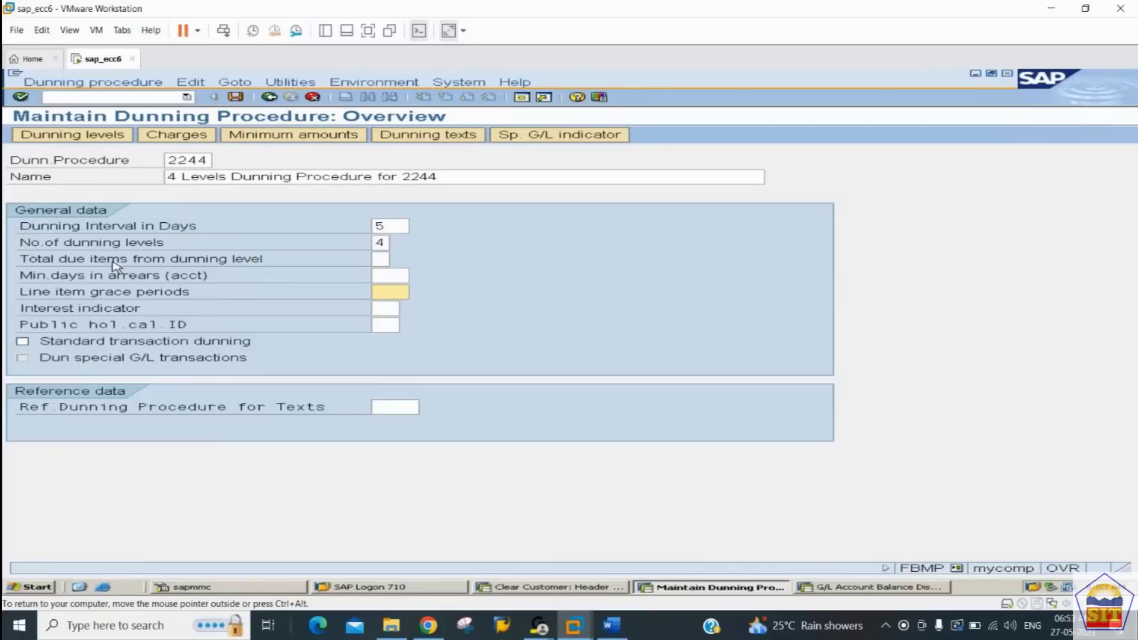
type("1")
key("BackSpace")
type("0")
key("Tab")
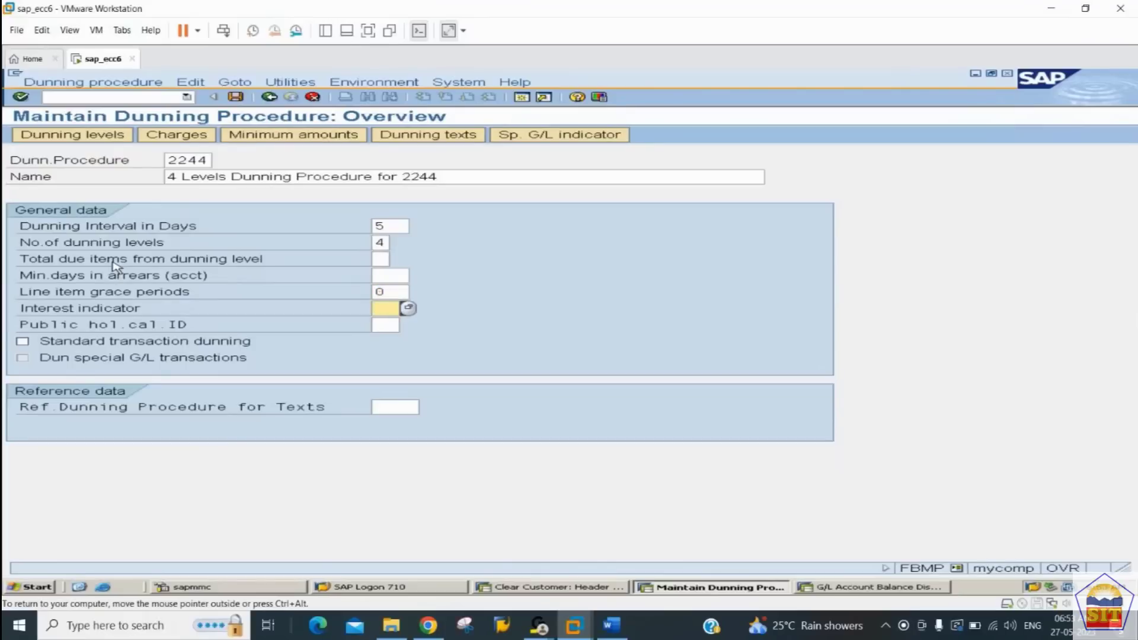
left_click(407, 308)
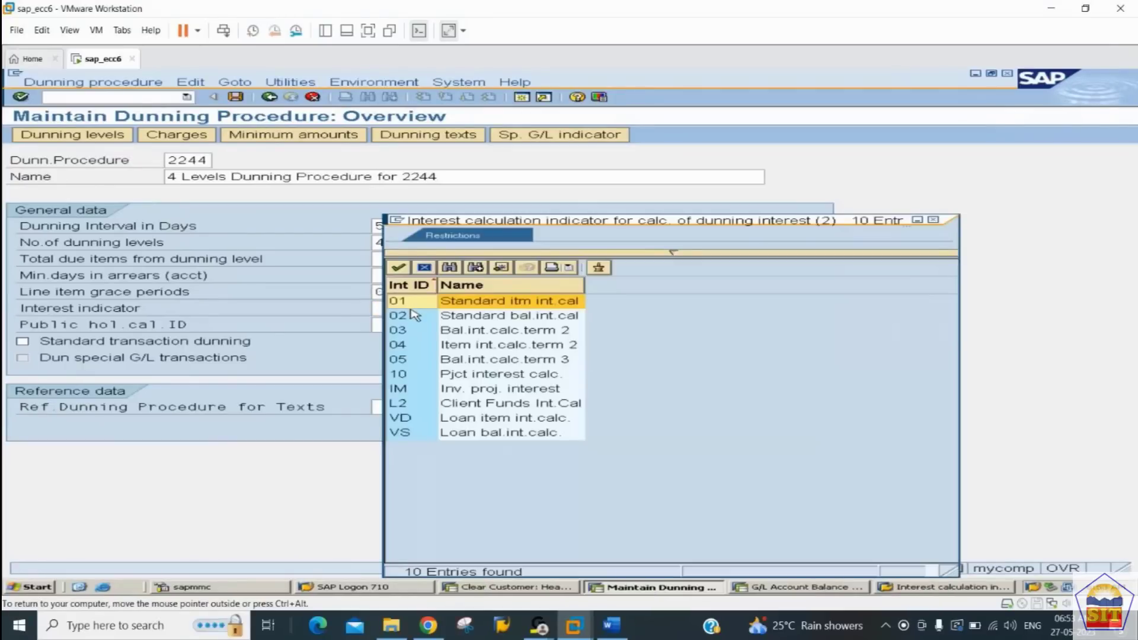
double_click(415, 302)
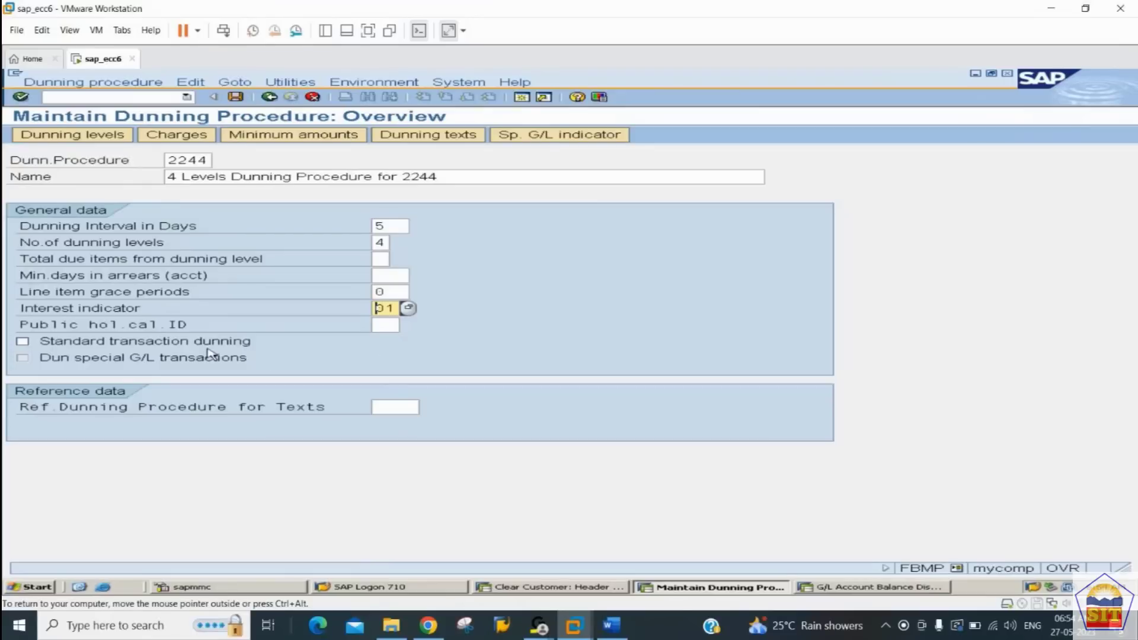
Step: Enable standard transaction dunning and set the reference dunning procedure for texts to 2244
left_click(59, 346)
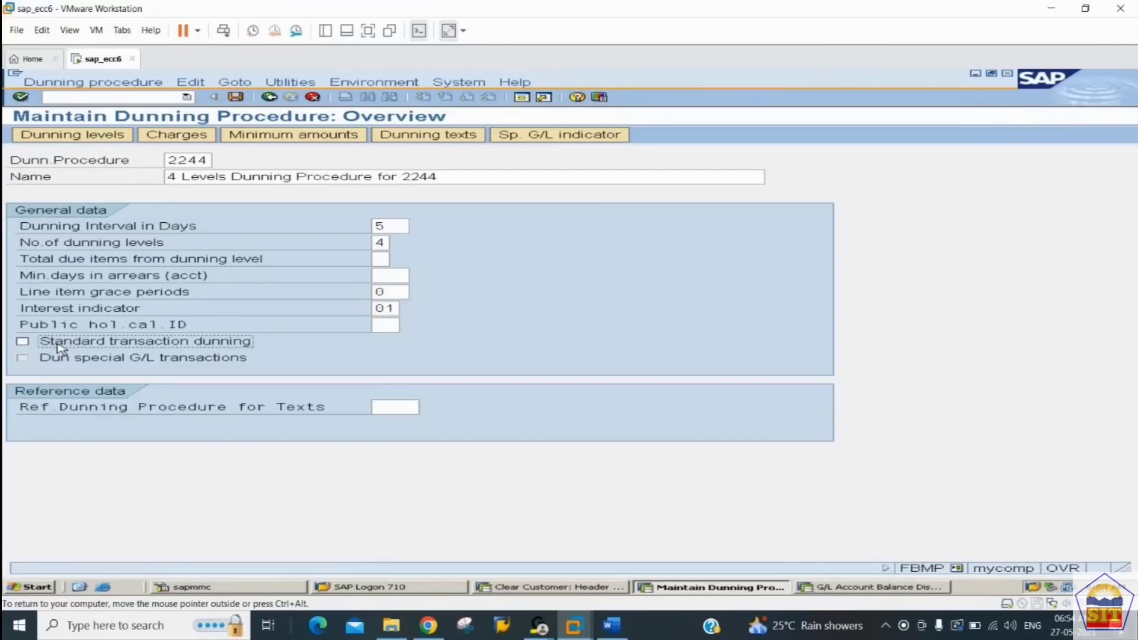
left_click(23, 343)
left_click(391, 409)
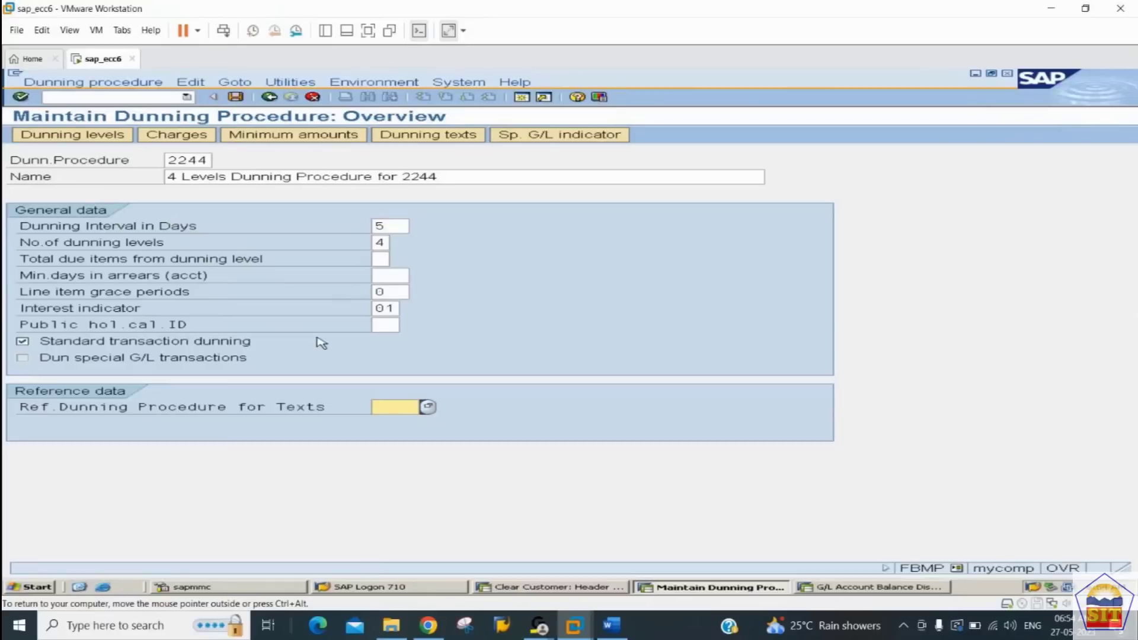
type("2244")
Step: Open the procedure's dunning texts for company code 2244 with account type Customer
left_click(433, 138)
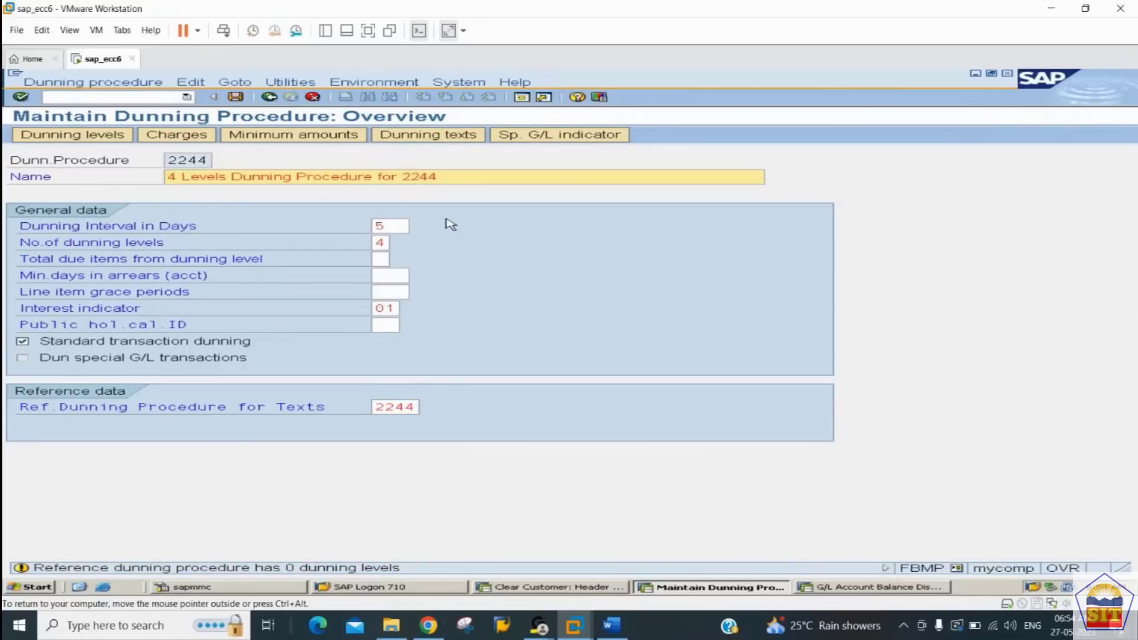
key("Return")
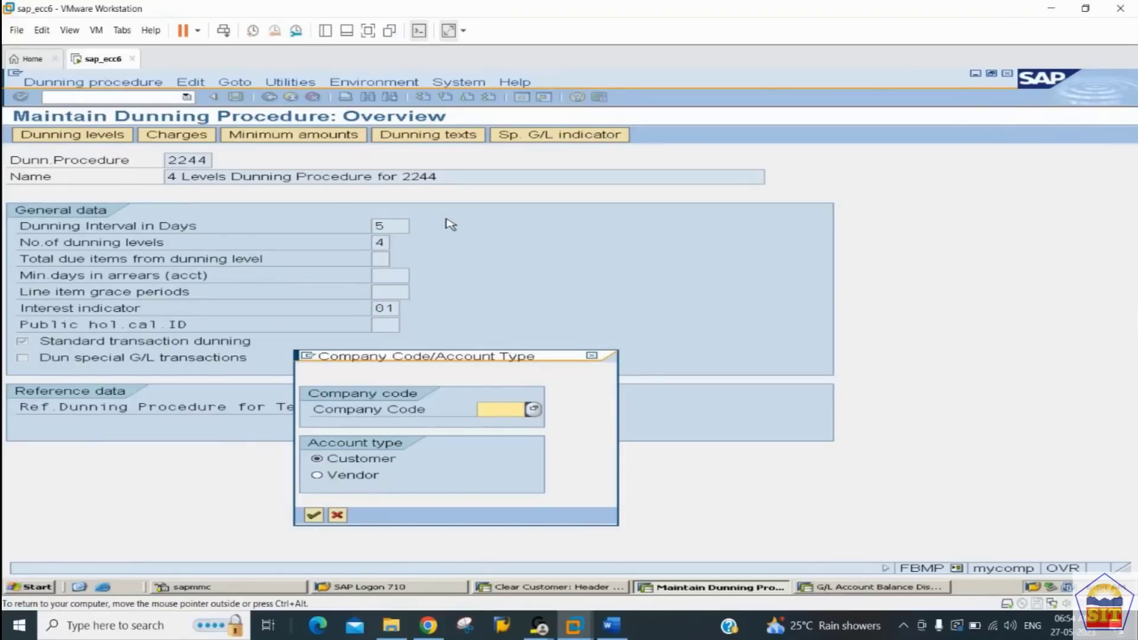
type("2244")
key("Tab")
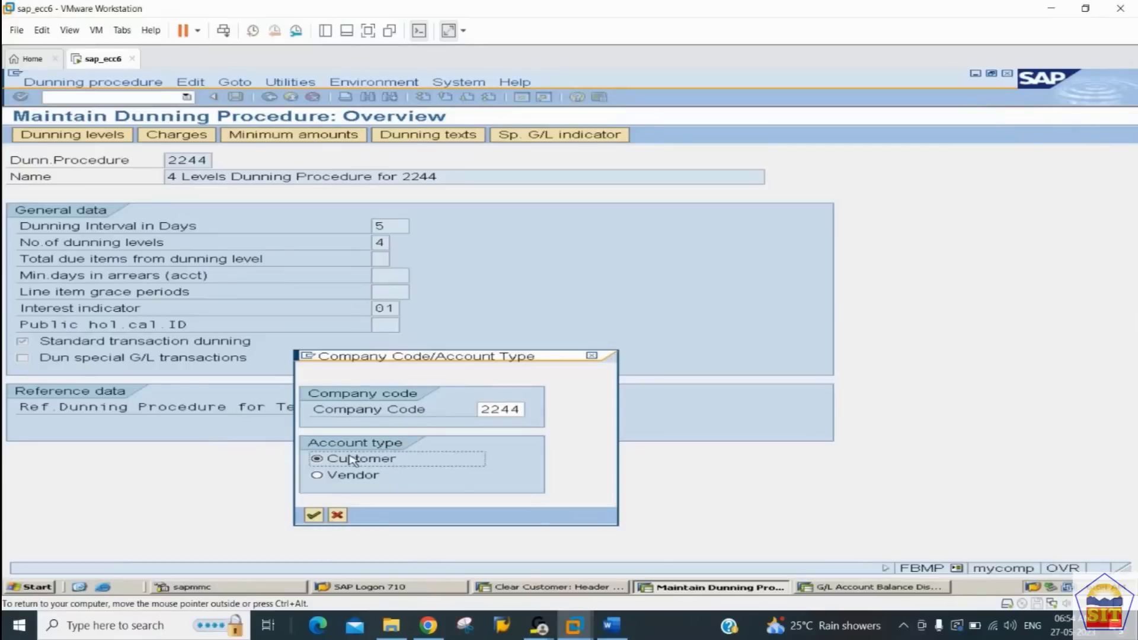
left_click(314, 515)
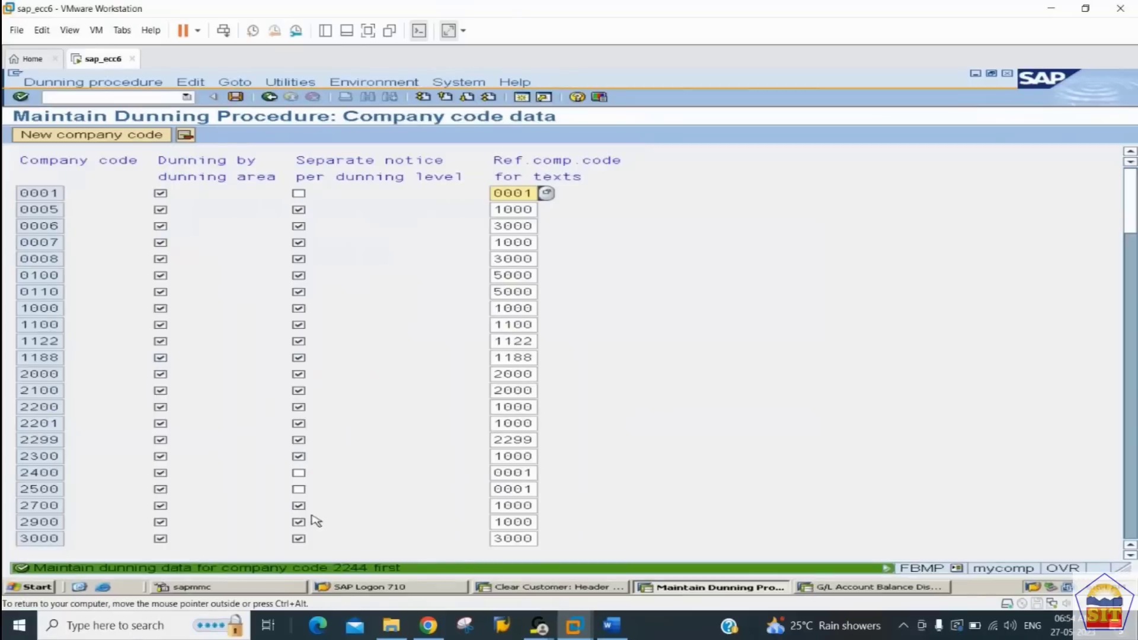
Step: Add company code 2244 as a new entry in the dunning company code data
left_click(121, 136)
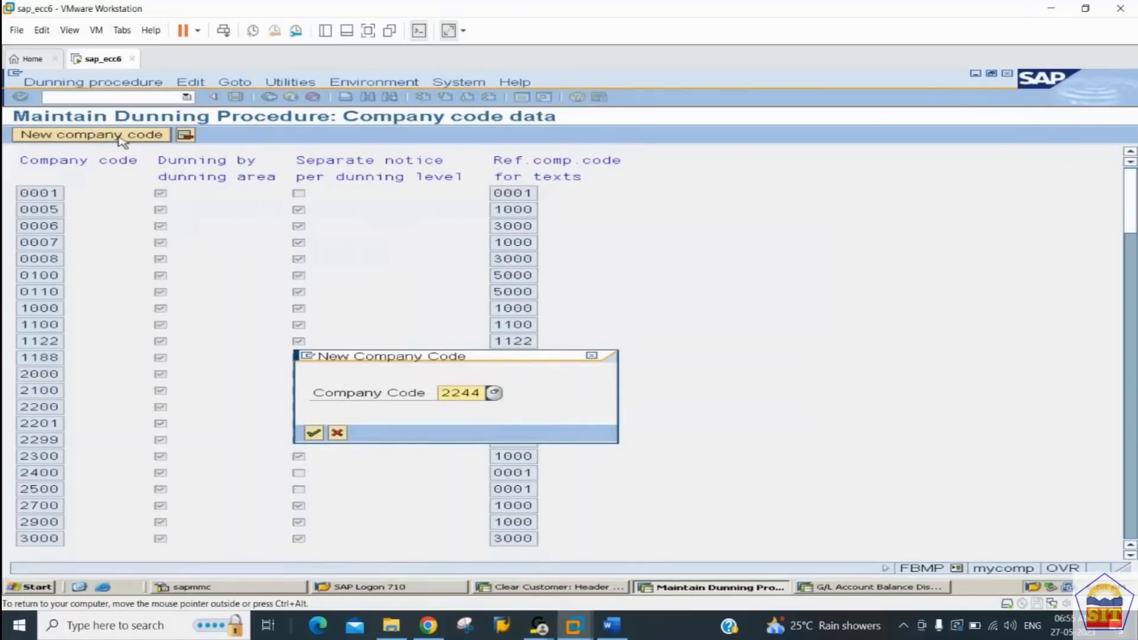
type("2244")
key("Return")
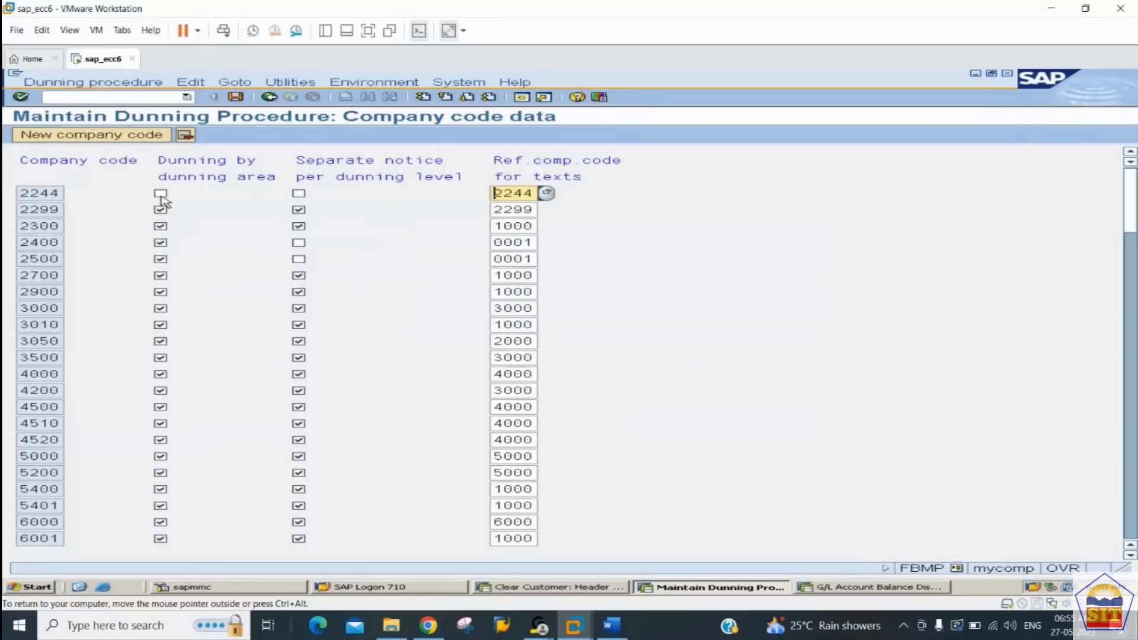
Step: Activate separate notice per dunning level and dunning by dunning area for company code 2244
left_click(299, 196)
left_click(300, 195)
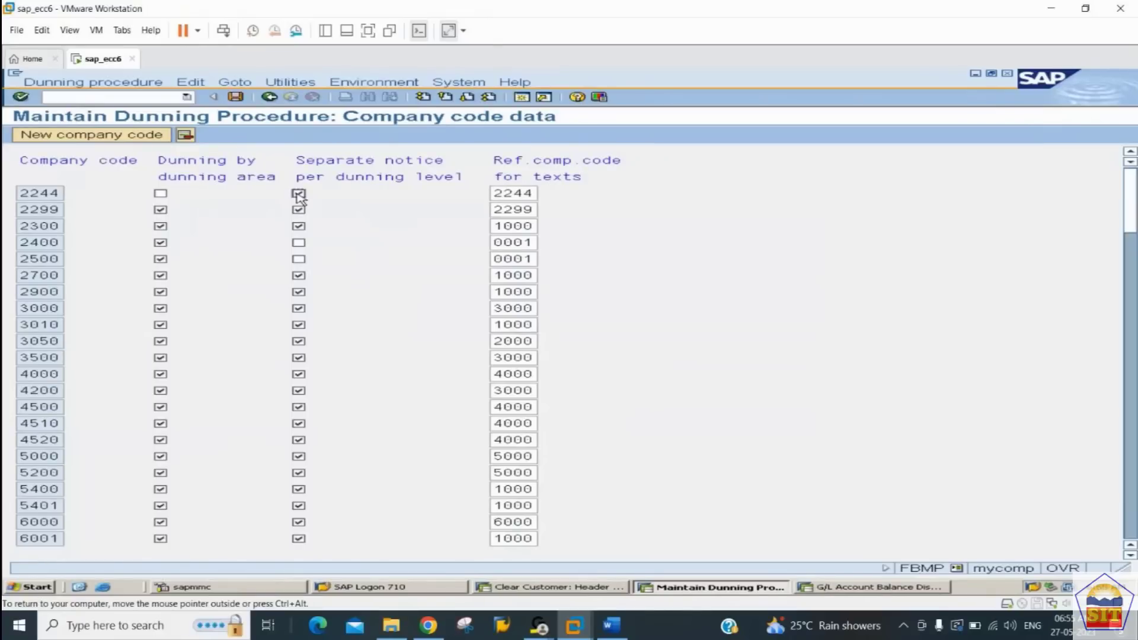
left_click(161, 194)
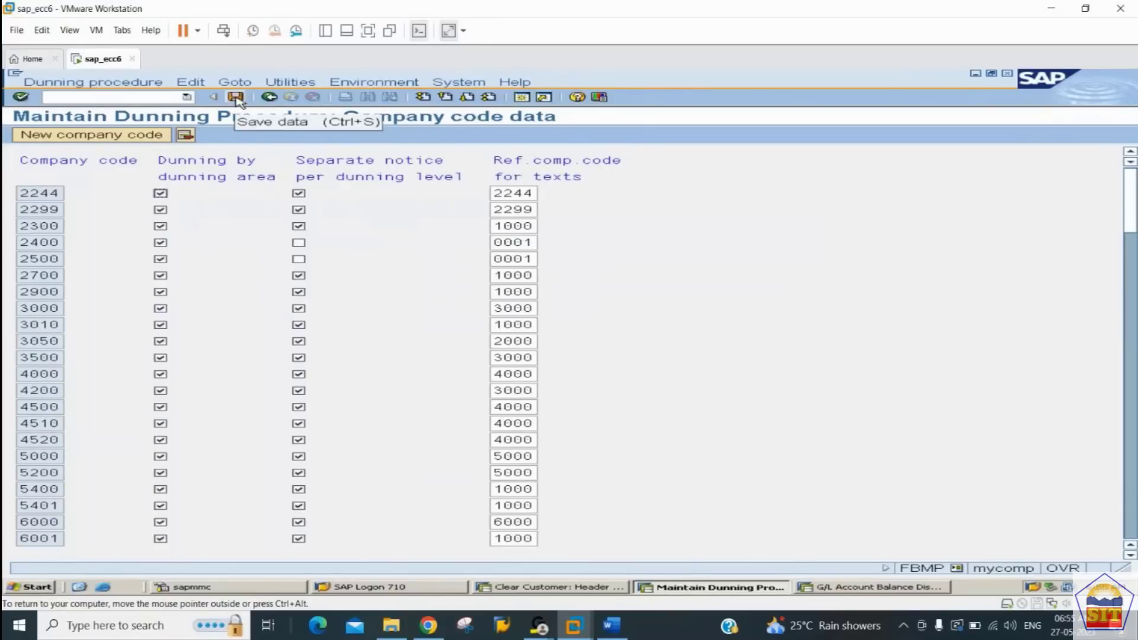
Step: Save the dunning company code data in customizing request ECCK900020 and return to the procedure overview
left_click(236, 97)
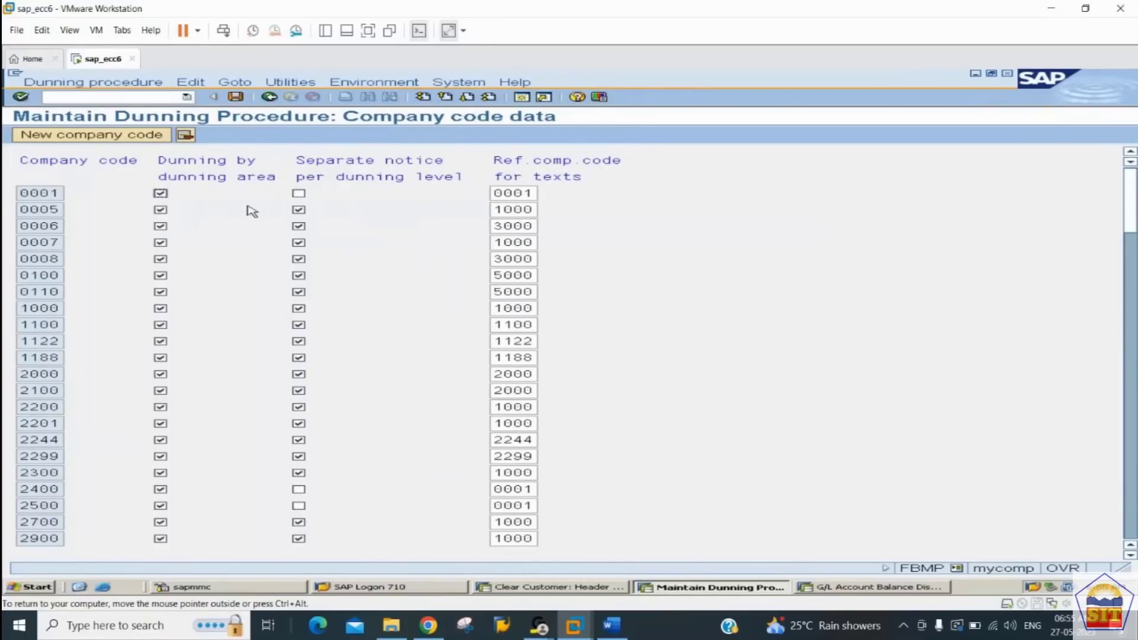
left_click(271, 98)
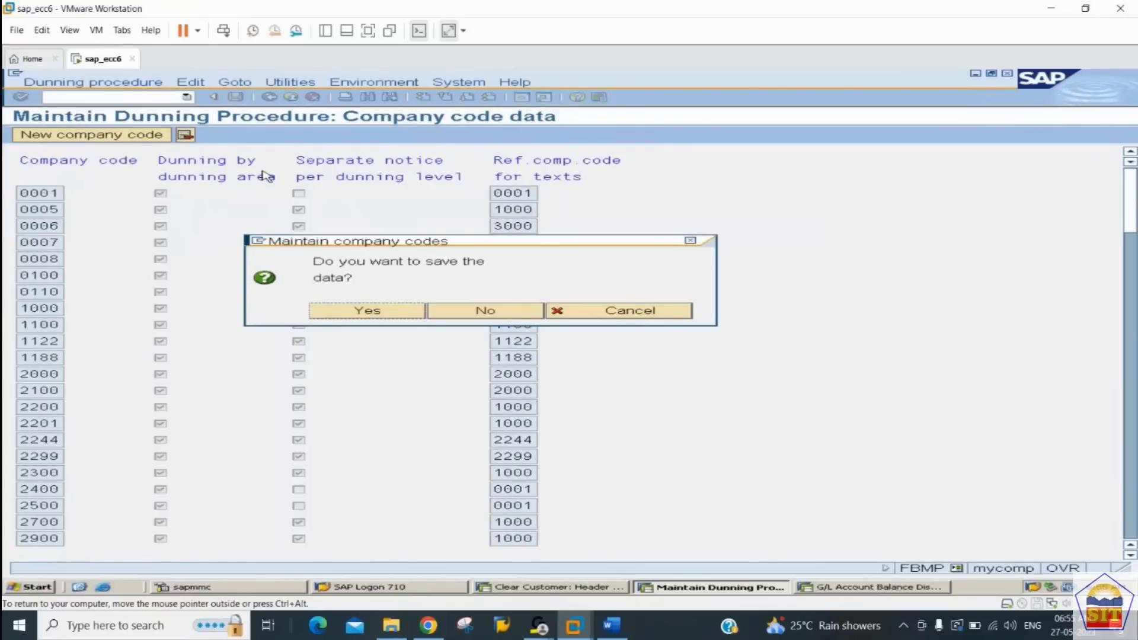
key("Return")
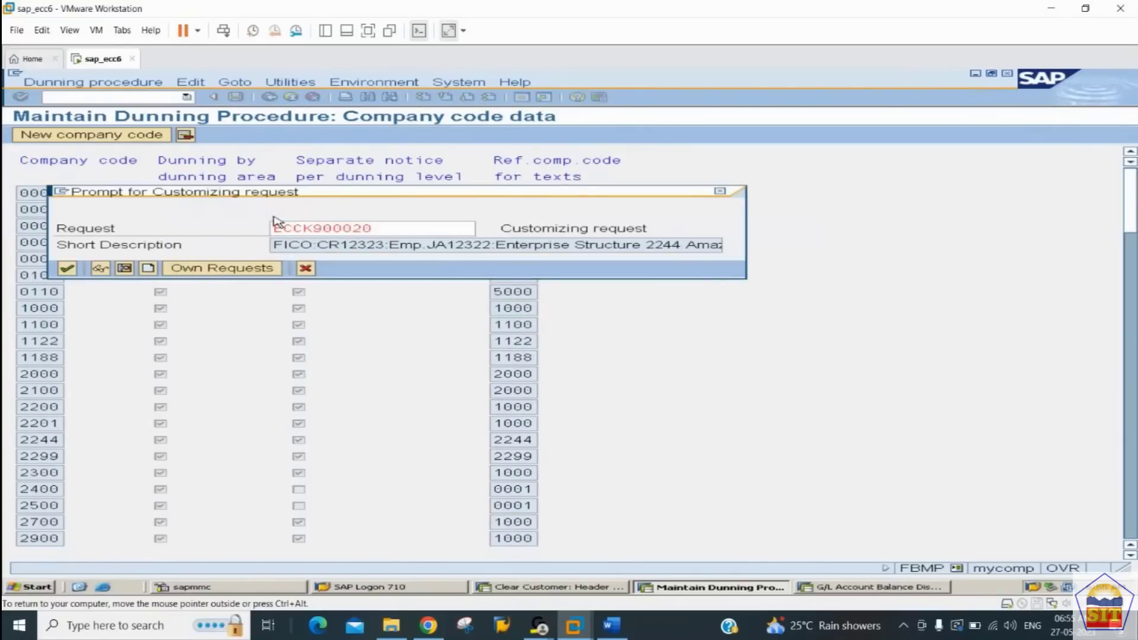
key("Return")
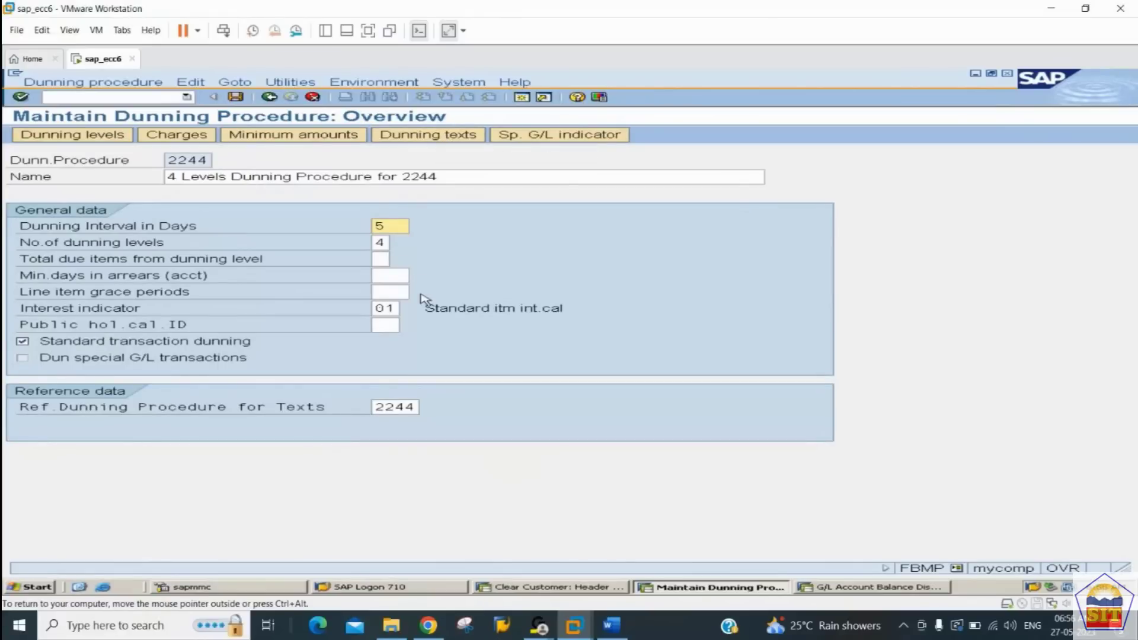
Step: Open the customer dunning texts for company code 2244 and enter dunning levels 1 to 4 in the normal dunning procedure
left_click(441, 137)
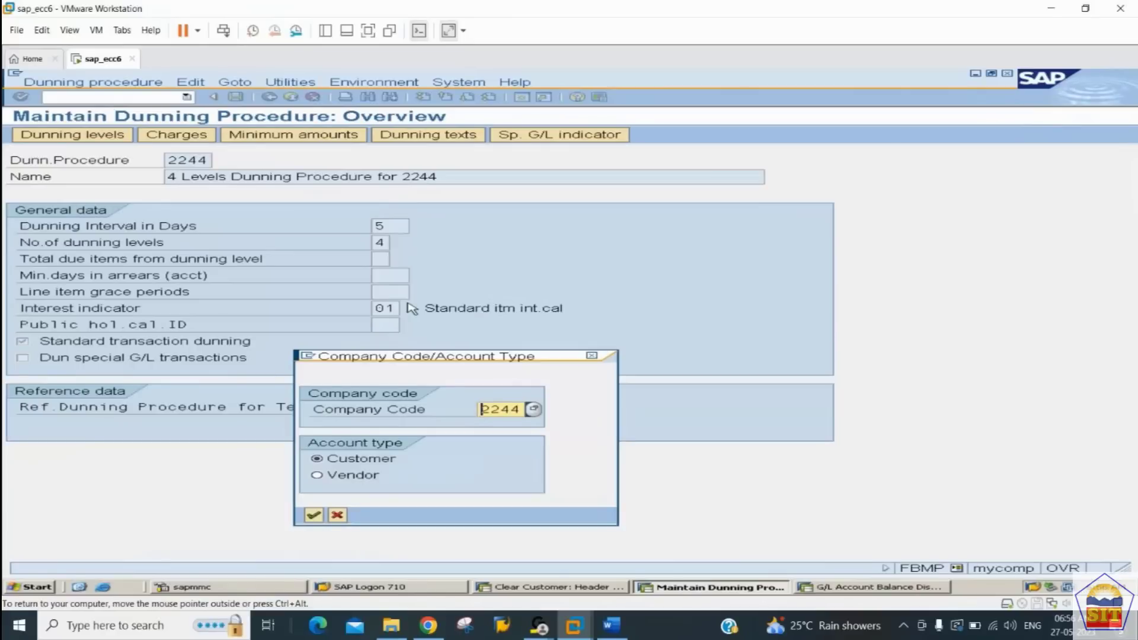
key("Return")
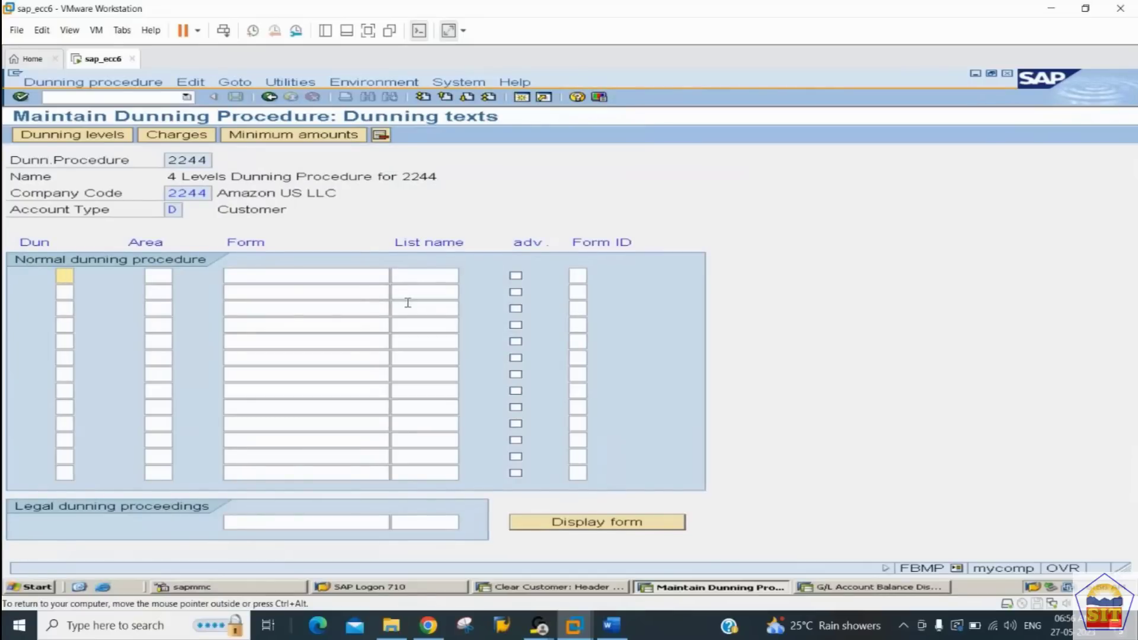
type("1")
key("Down")
type("2")
key("Down")
type("3")
key("Down")
type("4")
key("Up")
key("Up")
key("Up")
Step: Assign the English version of form F150_BE_DUNN_01 to dunning level 1 in the normal dunning procedure
key("Tab")
key("Tab")
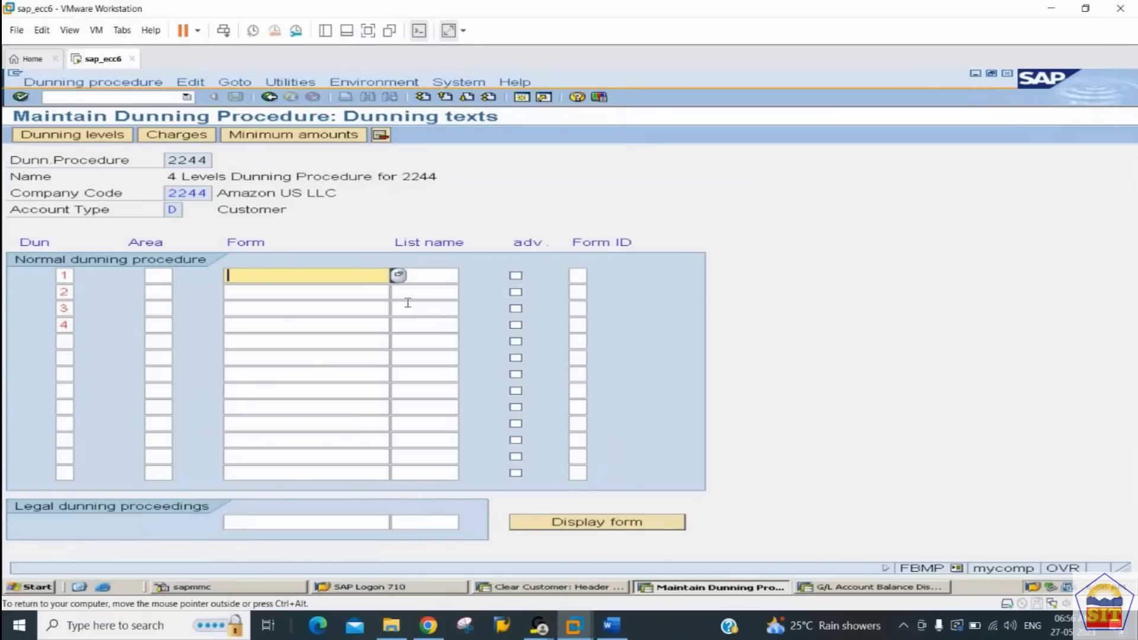
left_click(398, 276)
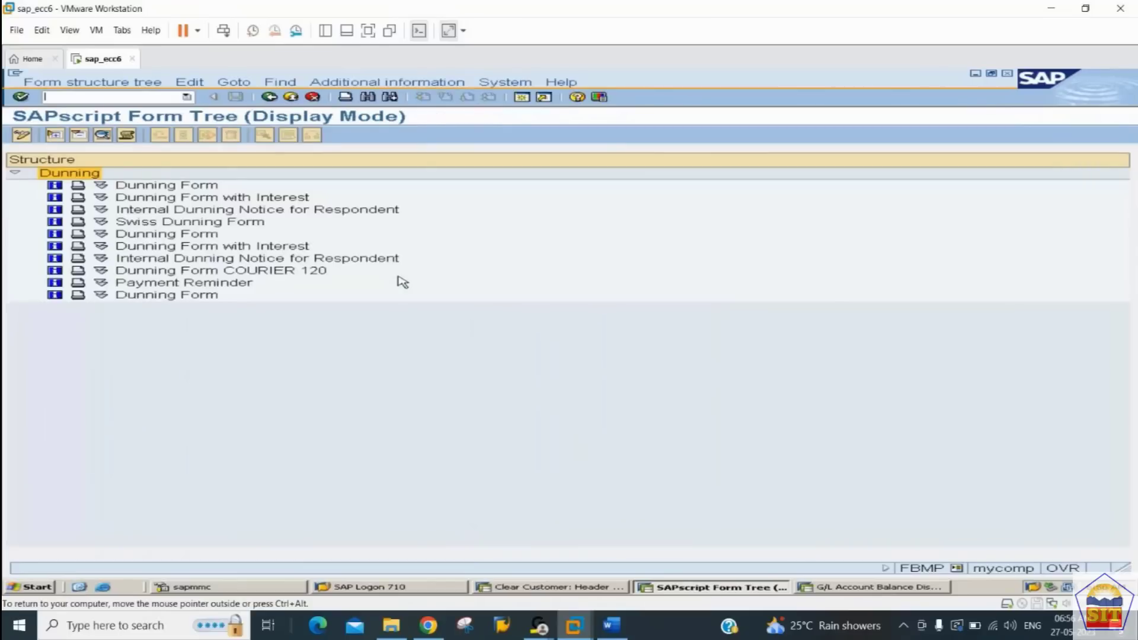
left_click(101, 186)
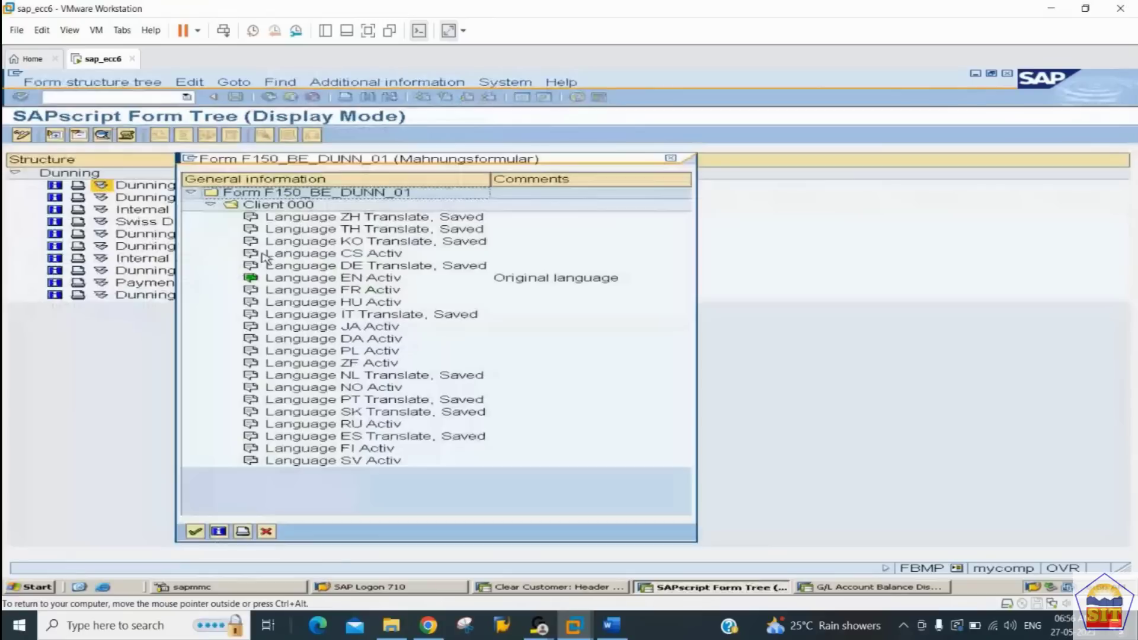
left_click(309, 279)
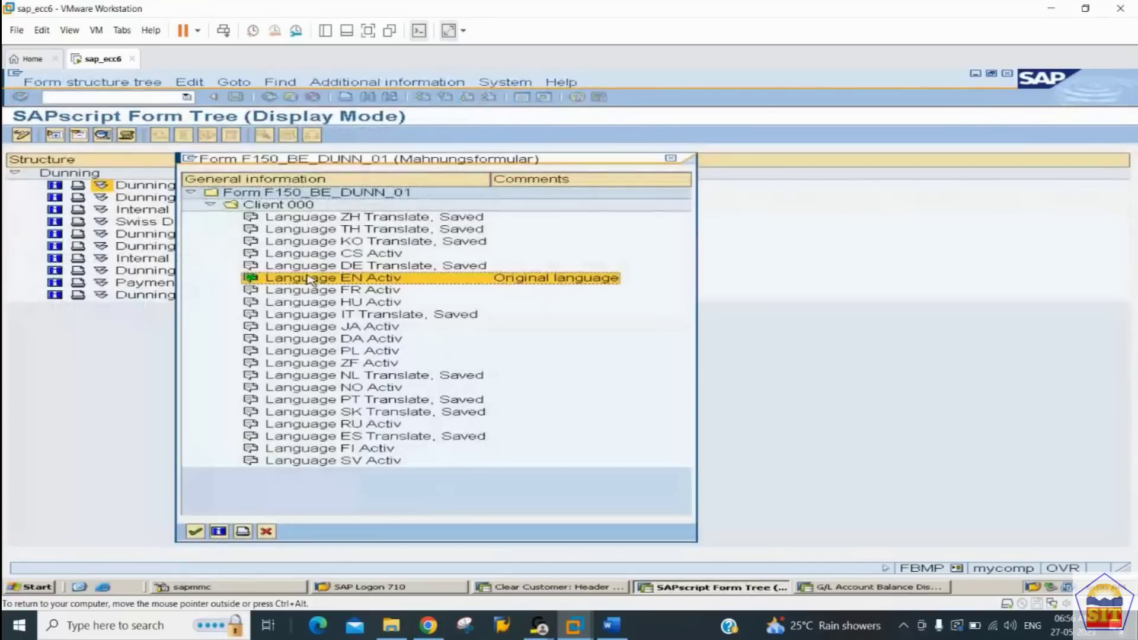
double_click(308, 279)
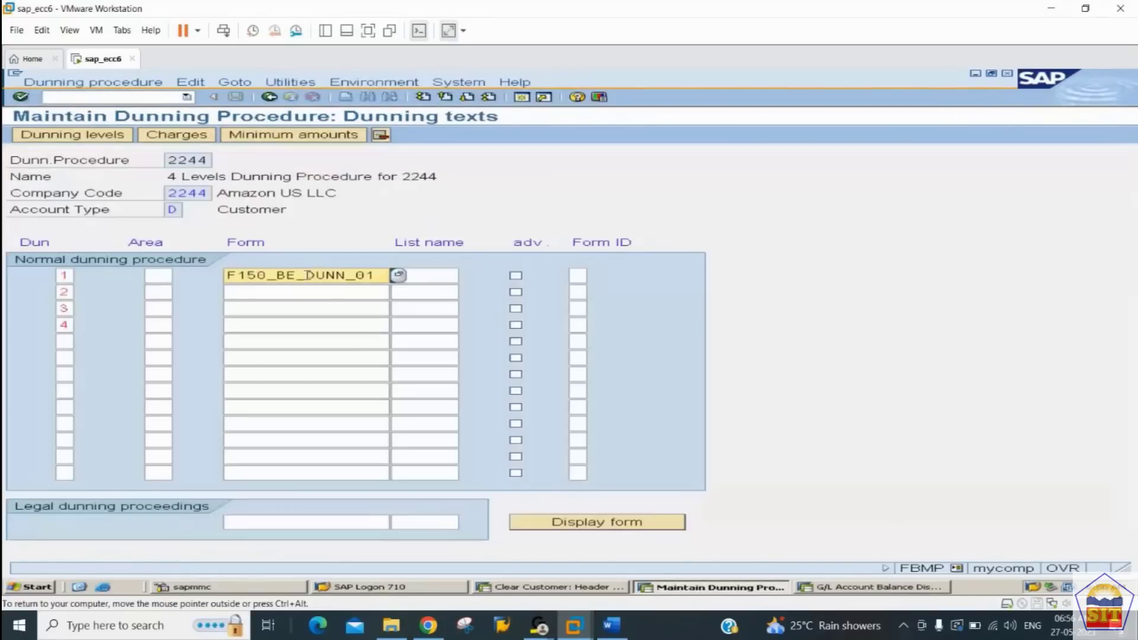
Step: Copy the level 1 form name F150_BE_DUNN_01 to dunning levels 2, 3 and 4
key("shift+Right")
key("shift+Right")
key("shift+Right")
key("shift+Right")
key("shift+Right")
key("shift+Right")
key("shift+Right")
key("shift+Right")
key("shift+Right")
key("shift+Right")
key("shift+Right")
key("shift+Right")
key("shift+Right")
key("shift+Right")
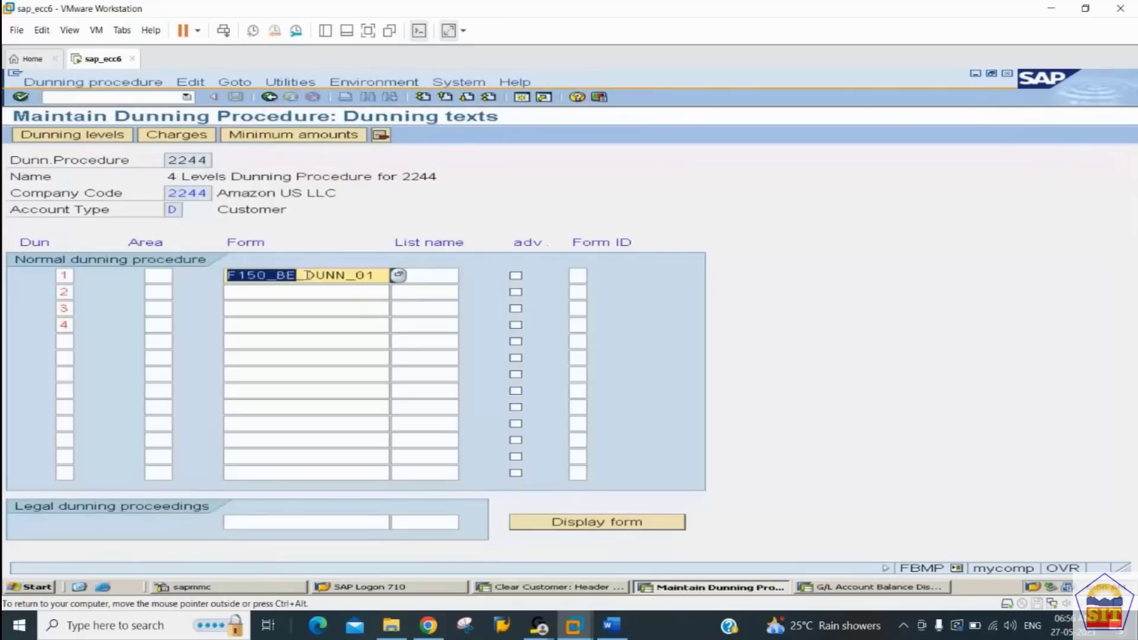
key("shift+Right")
key("ctrl+c")
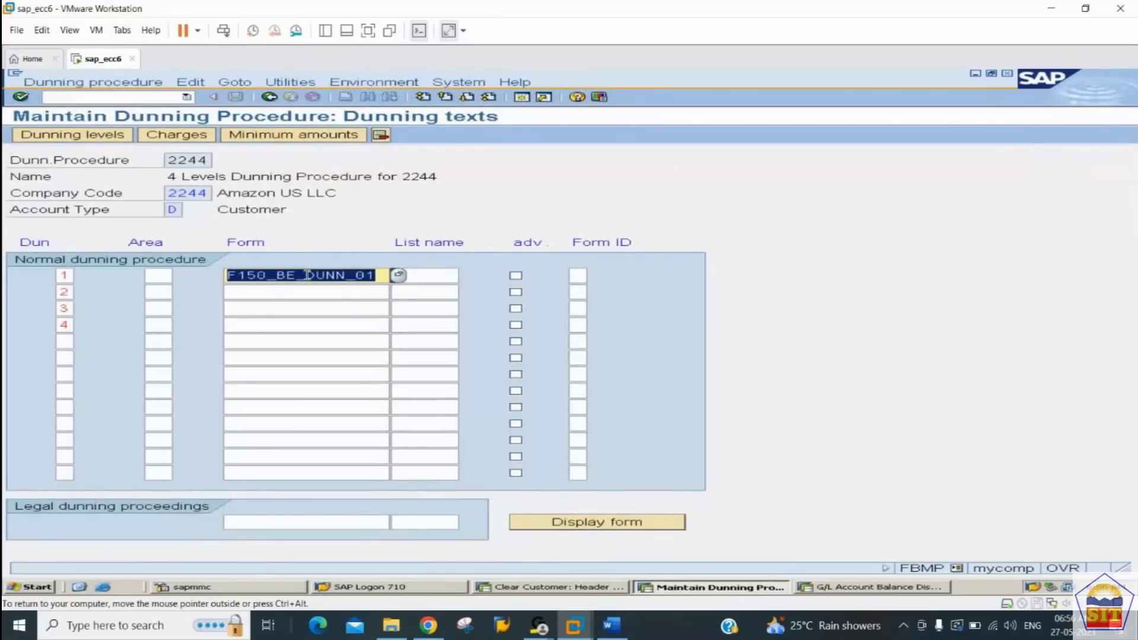
key("Down")
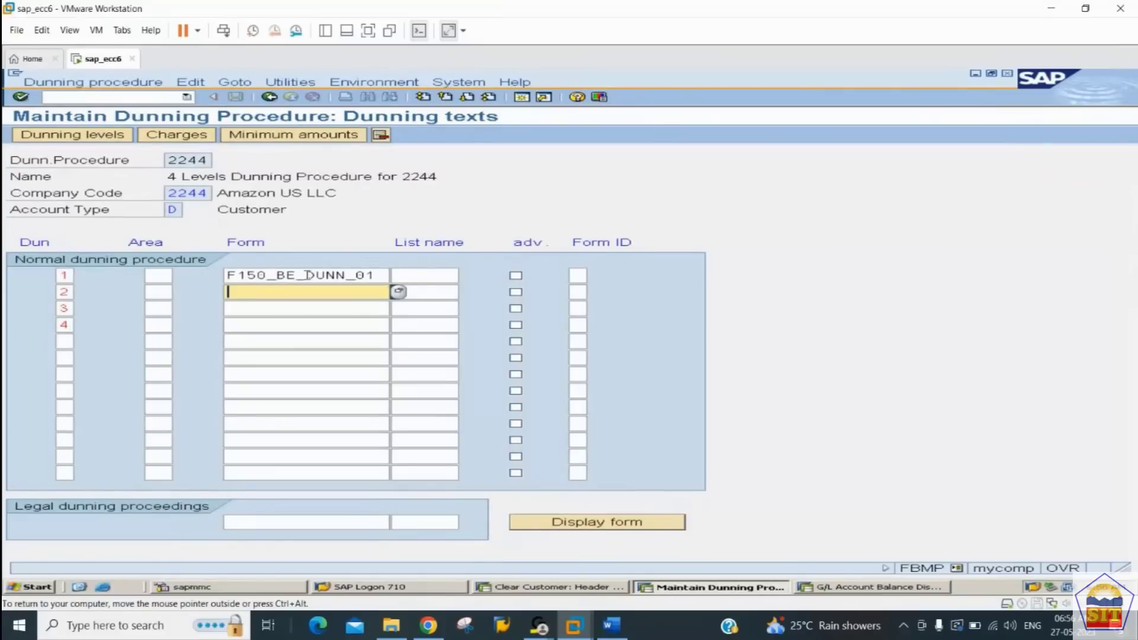
key("ctrl+v")
key("Down")
key("ctrl+v")
key("Down")
key("ctrl+v")
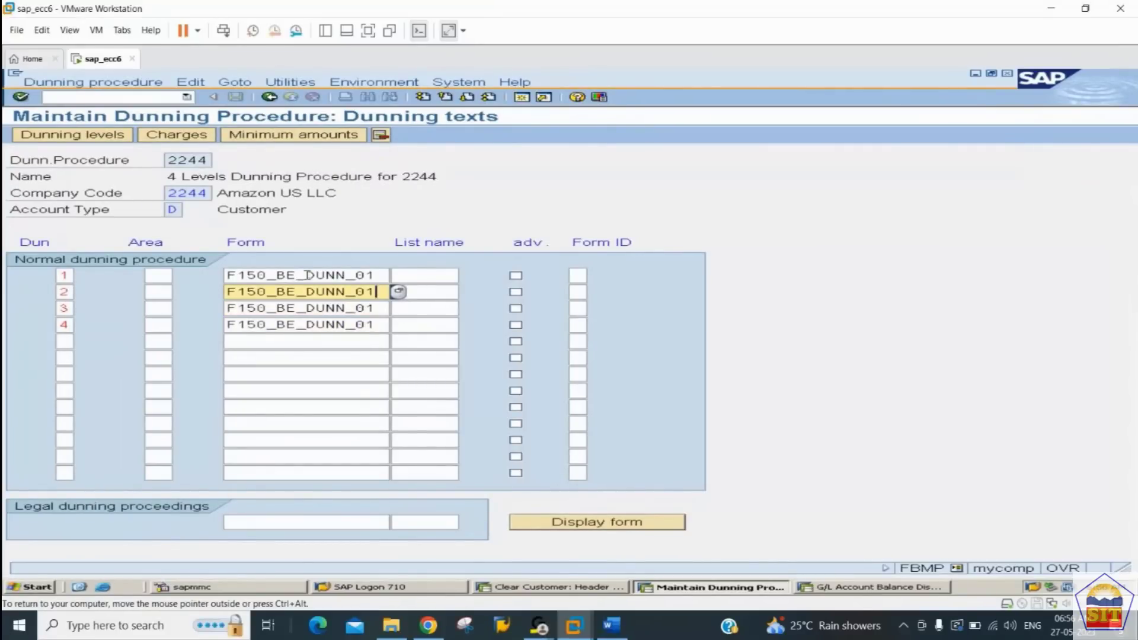
Step: Change the forms to F150_BE_DUNN_02 for dunning level 2 and F150_BE_DUNN_03 for levels 3 and 4
key("BackSpace")
type("2")
key("Down")
key("BackSpace")
type("2")
key("BackSpace")
type("3")
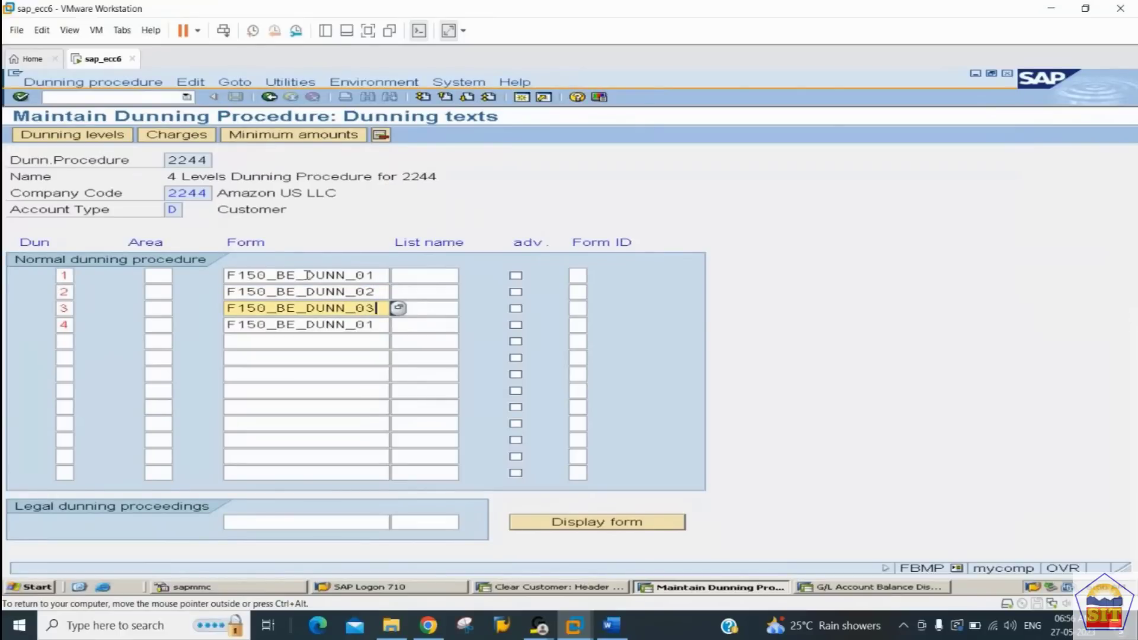
key("Down")
key("BackSpace")
type("3")
key("Return")
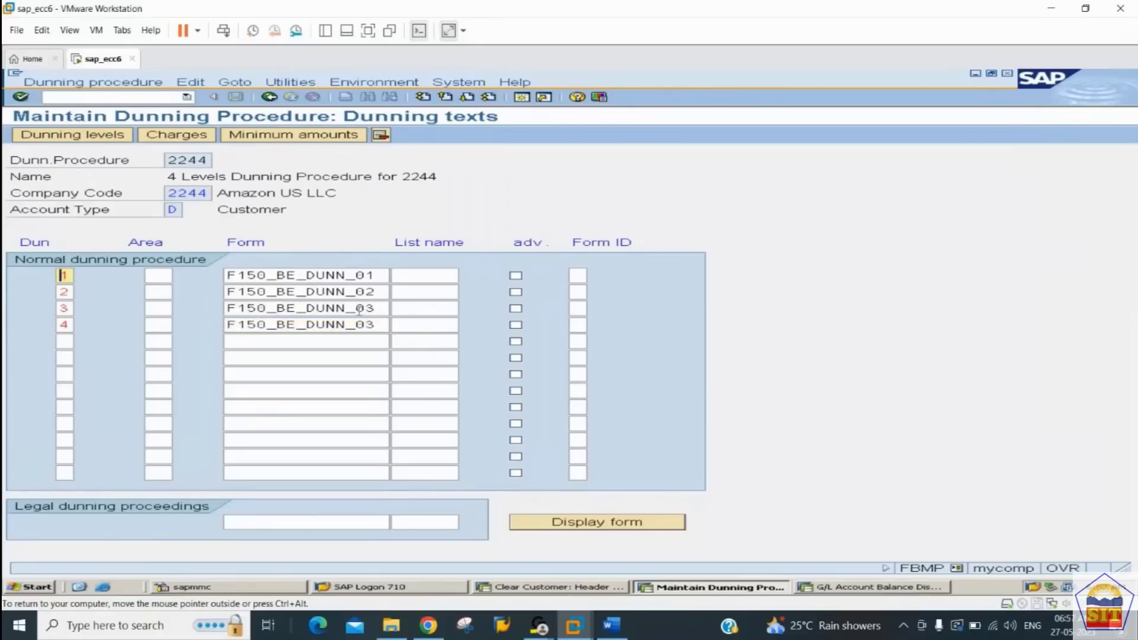
left_click(320, 275)
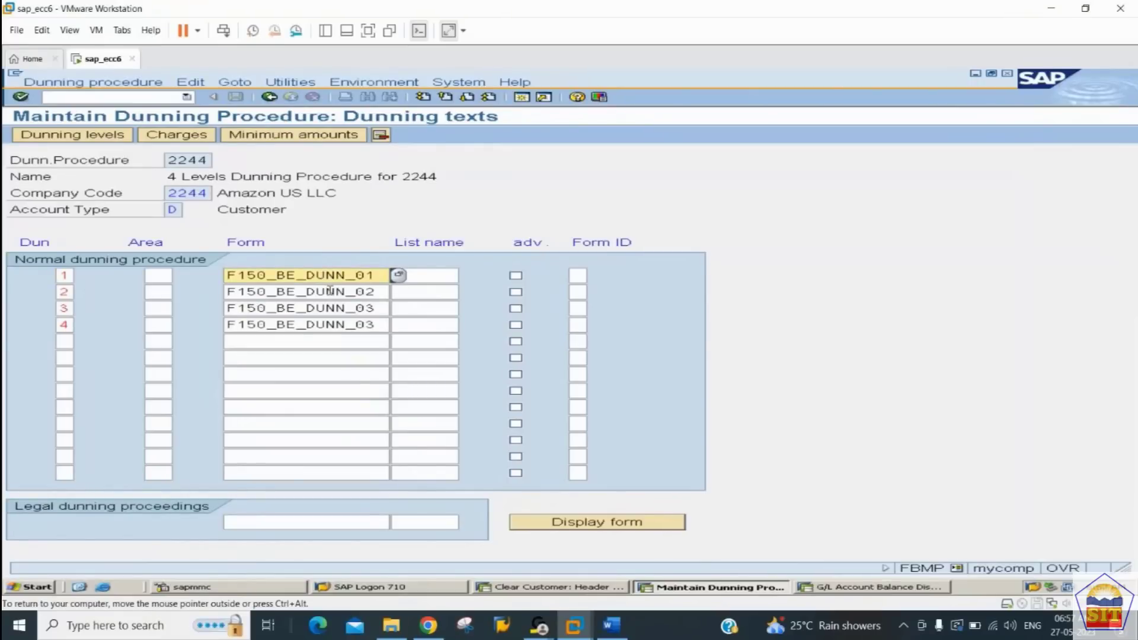
left_click(330, 290)
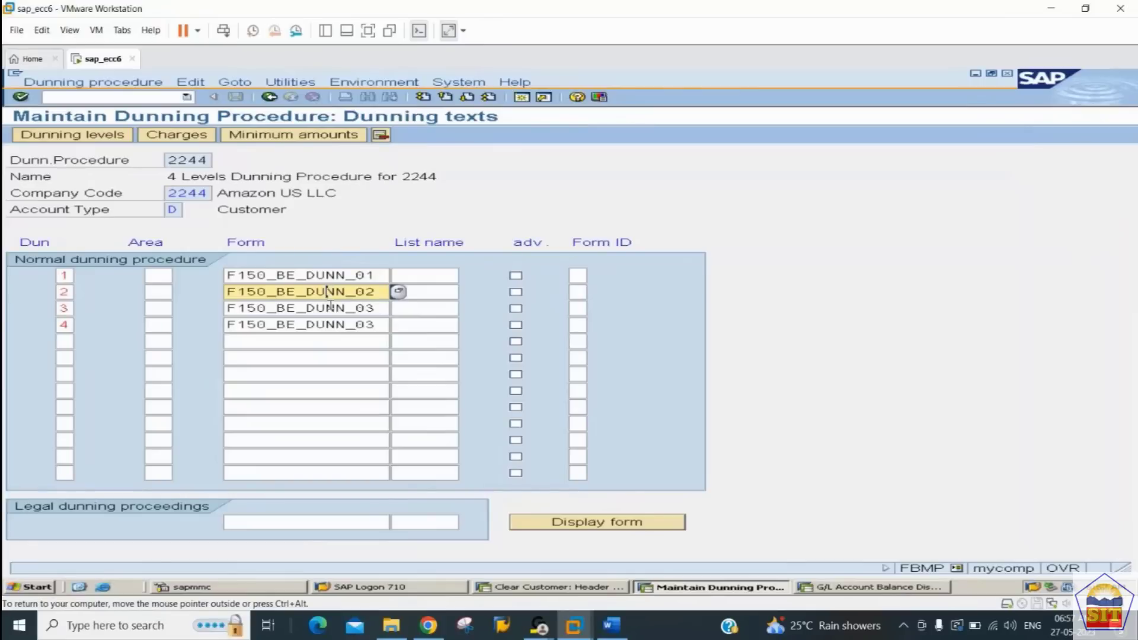
left_click(335, 309)
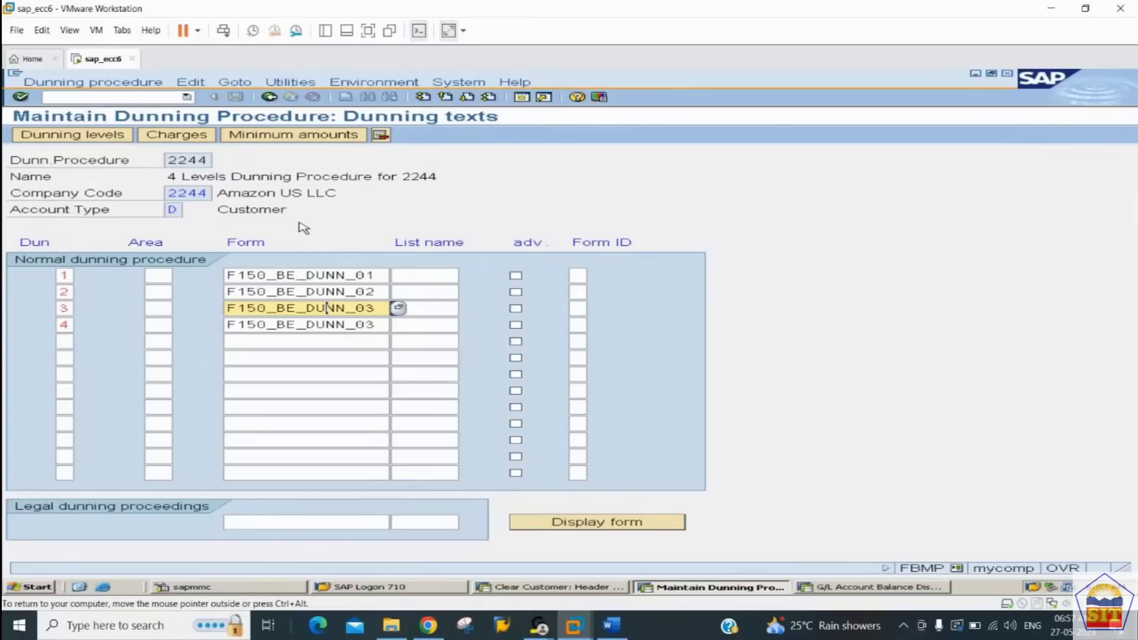
Step: Open the procedure's minimum amounts in currency USD and enter dunning levels 1 to 4
left_click(315, 135)
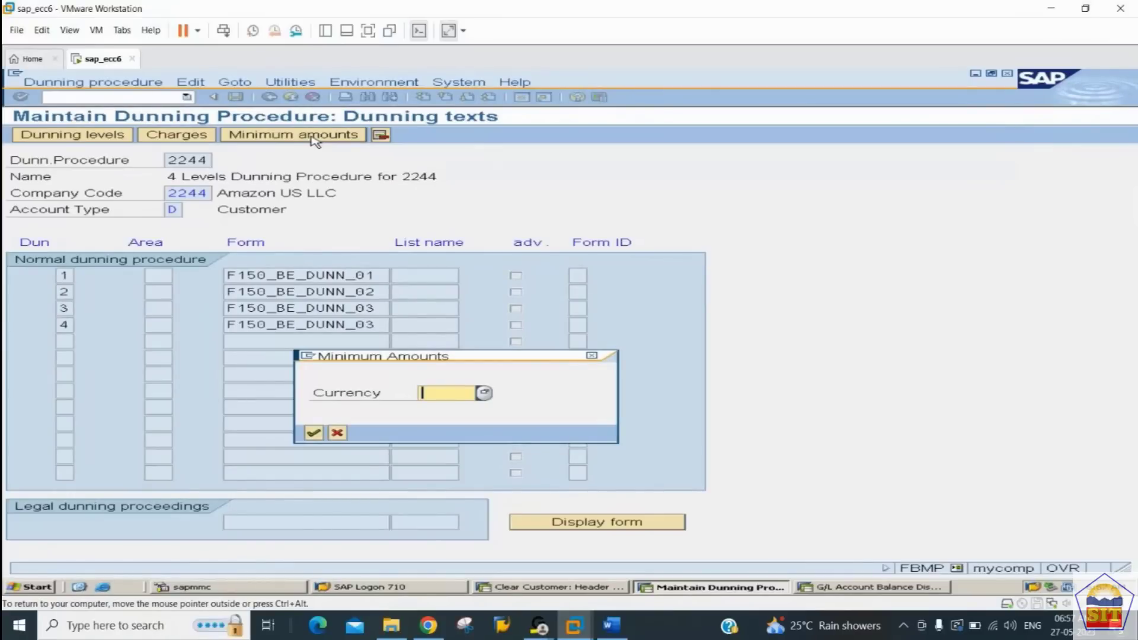
type("usd")
key("Return")
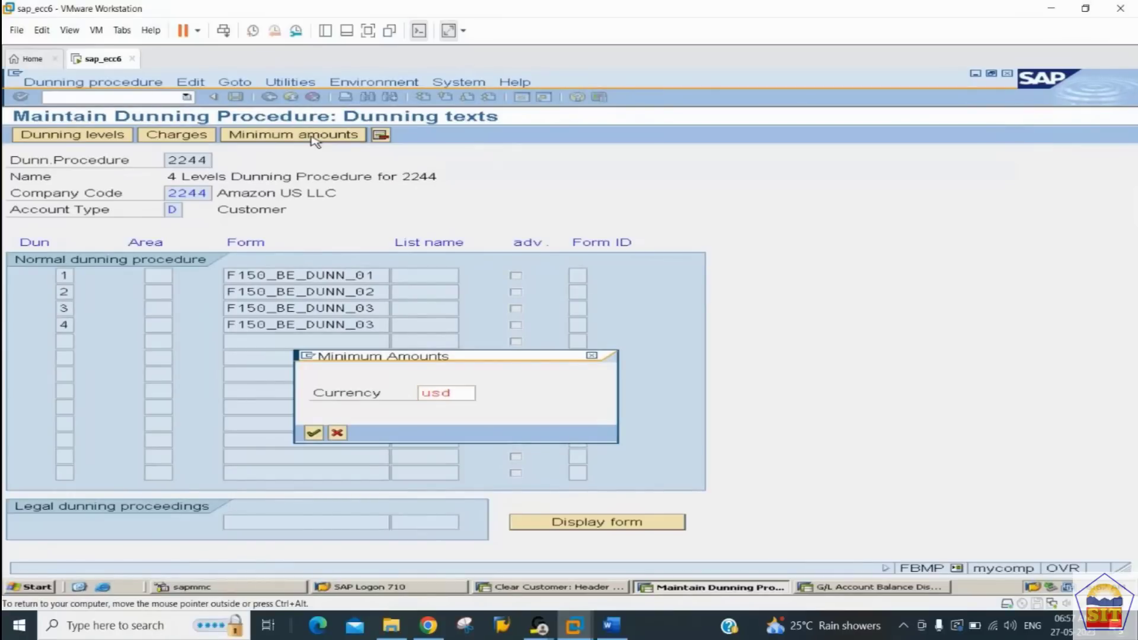
type("1")
key("Down")
type("2")
key("Down")
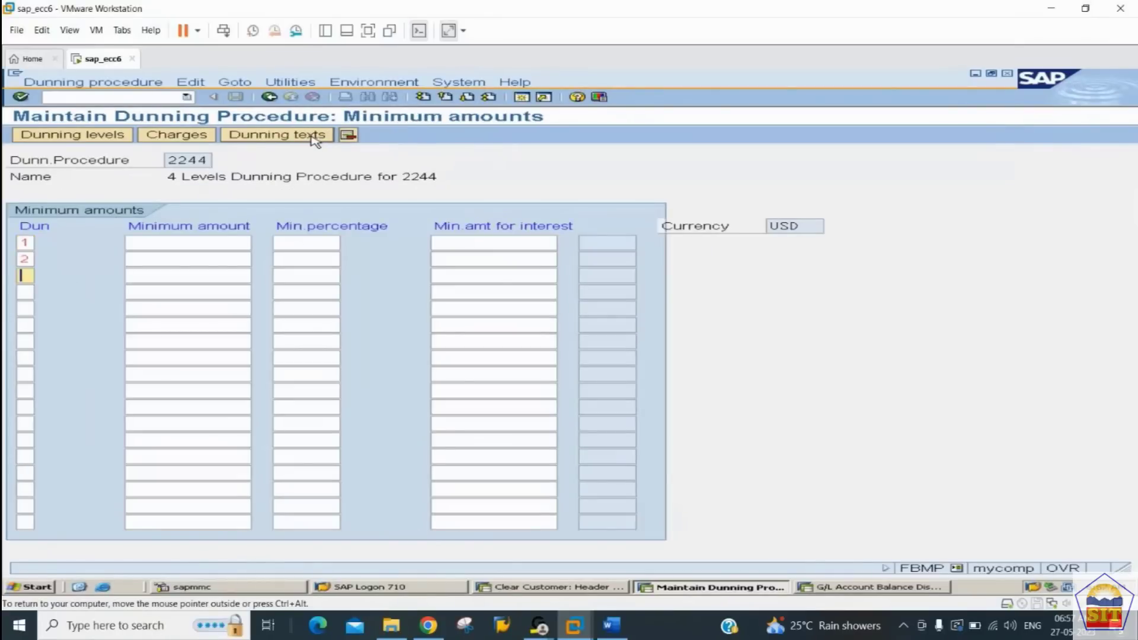
type("3")
key("Down")
type("4")
key("Up")
key("Up")
key("Up")
key("Tab")
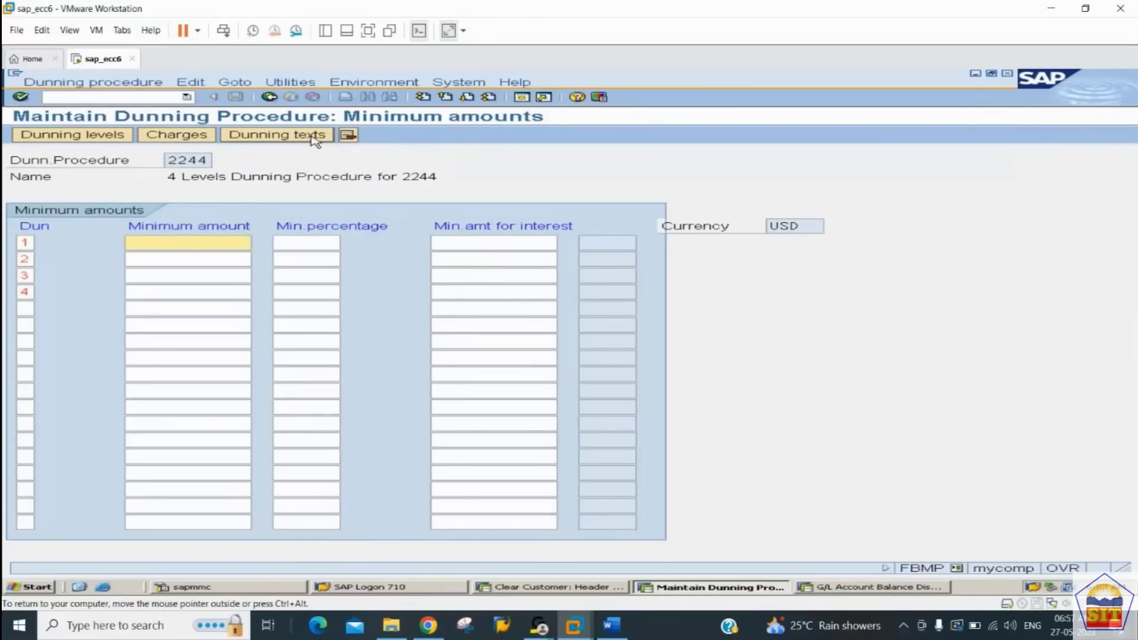
key("Down")
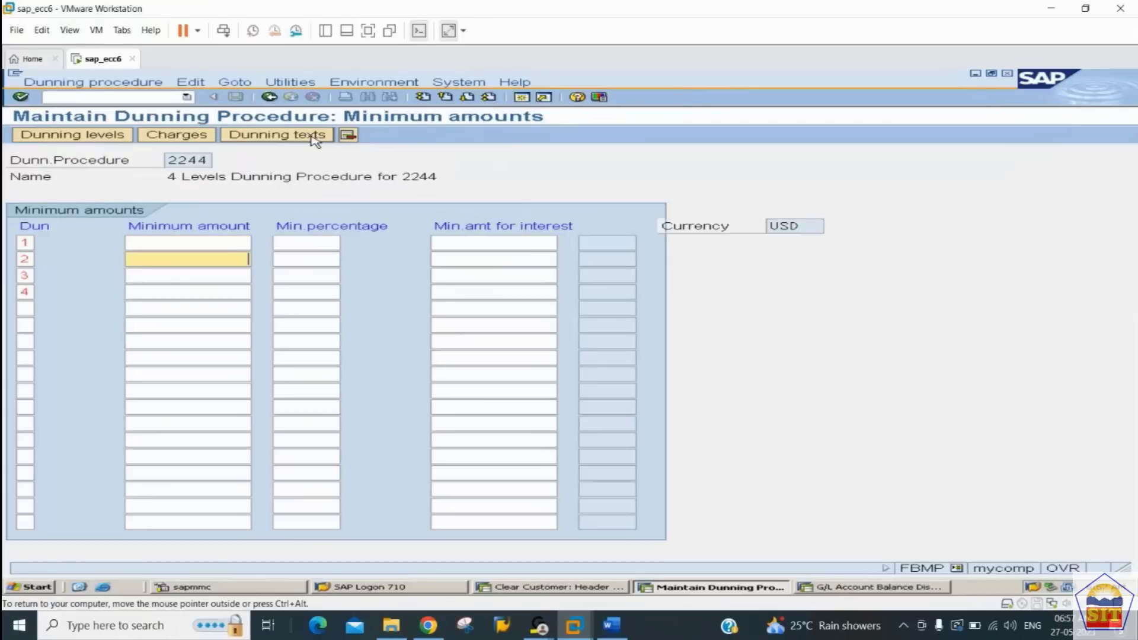
key("Down")
key("Down")
key("Up")
key("Up")
key("Up")
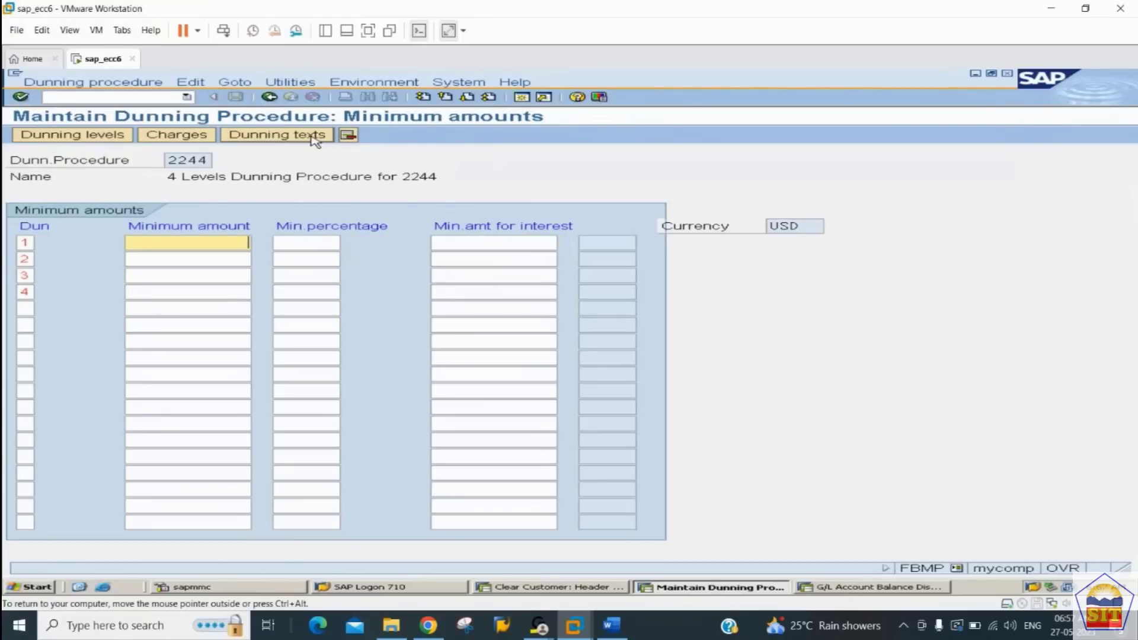
key("Tab")
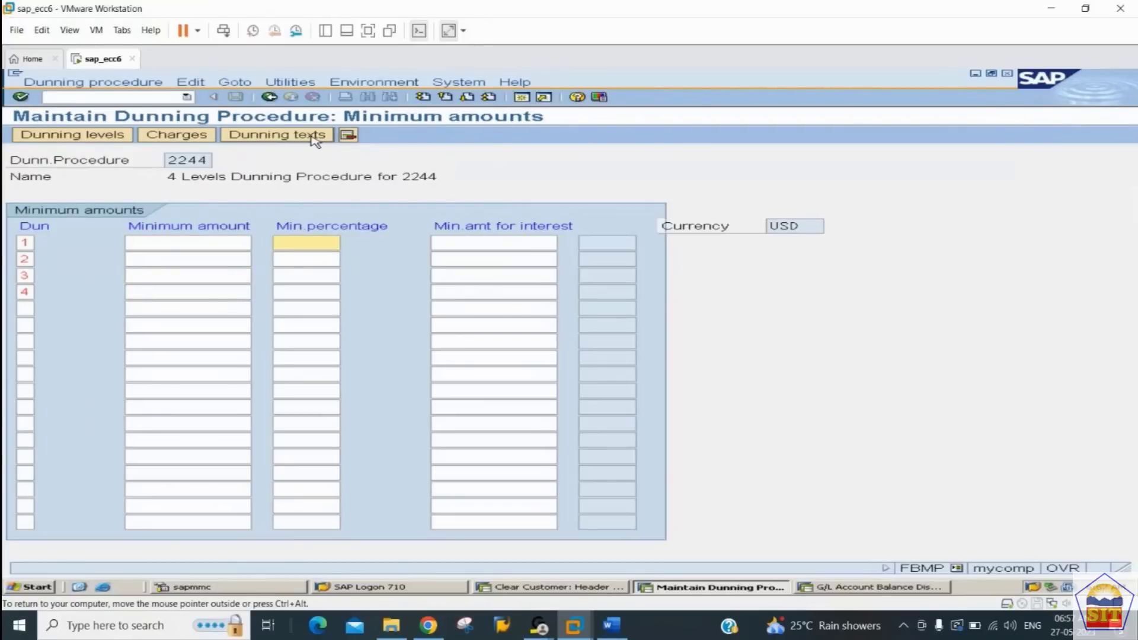
key("shift+Tab")
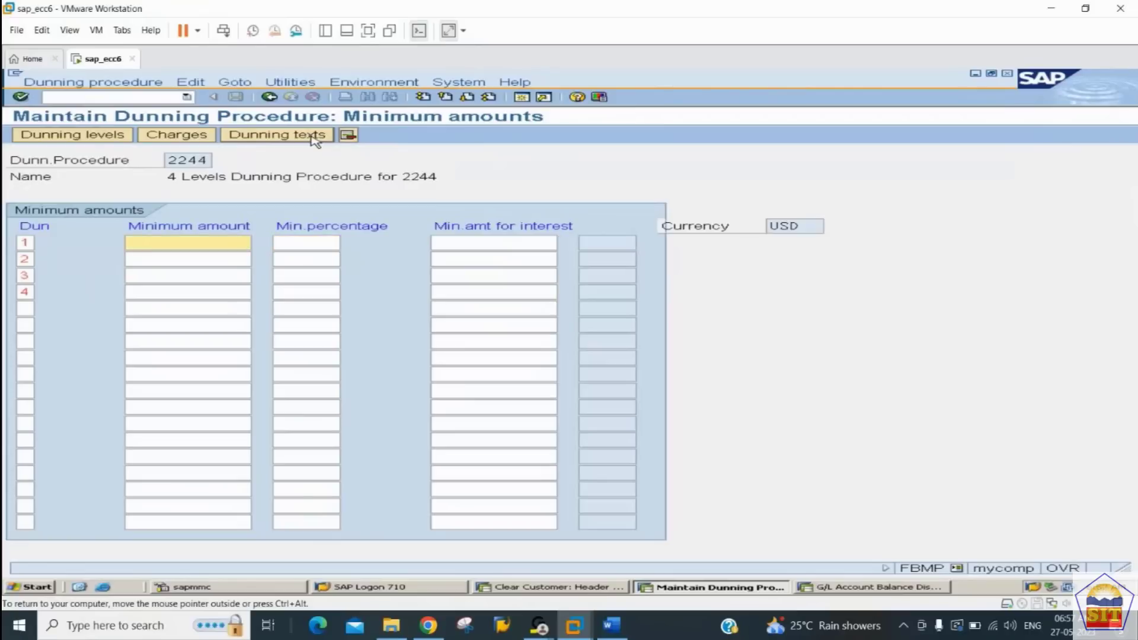
Step: Set the minimum amount to 100 USD for each of dunning levels 1 to 4
type("100")
key("Down")
type("1")
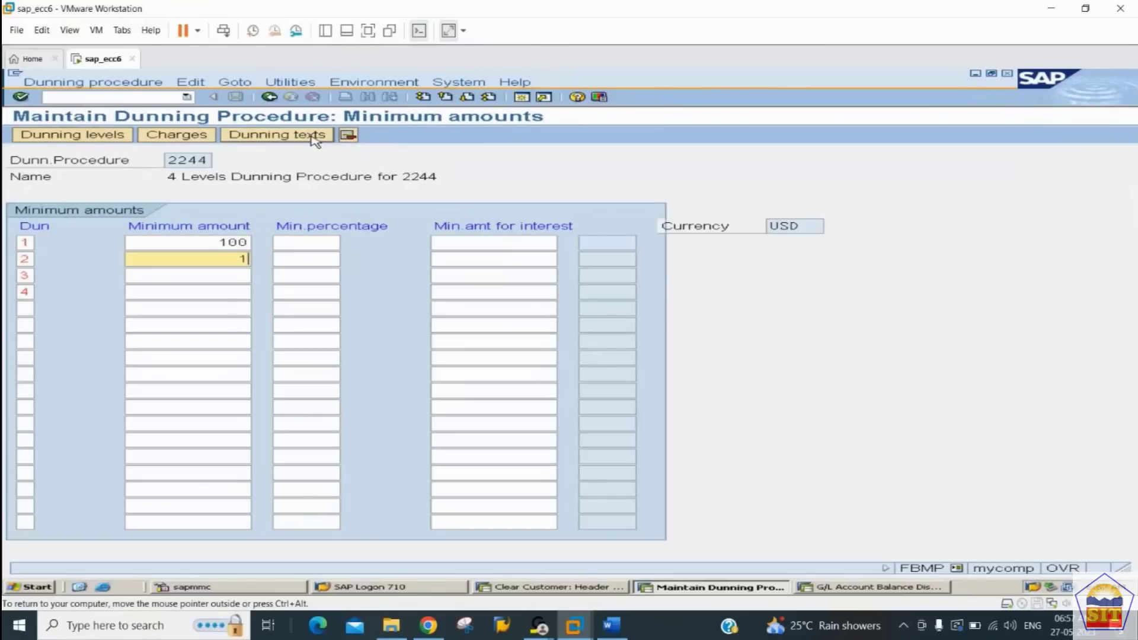
type("00")
key("Down")
type("100")
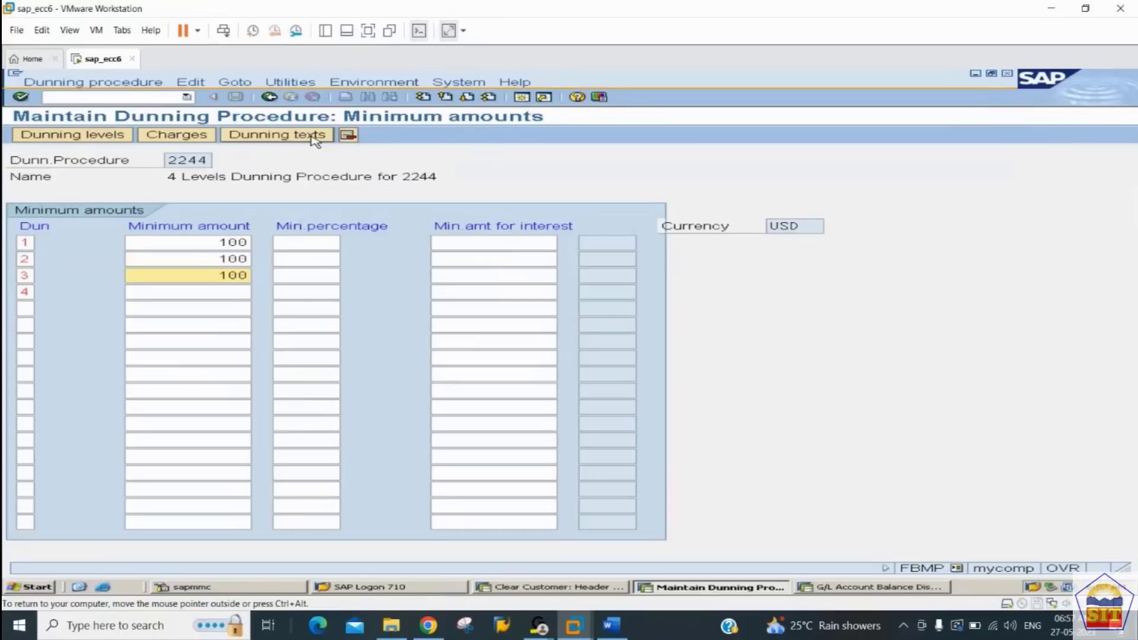
key("Down")
type("100")
key("Return")
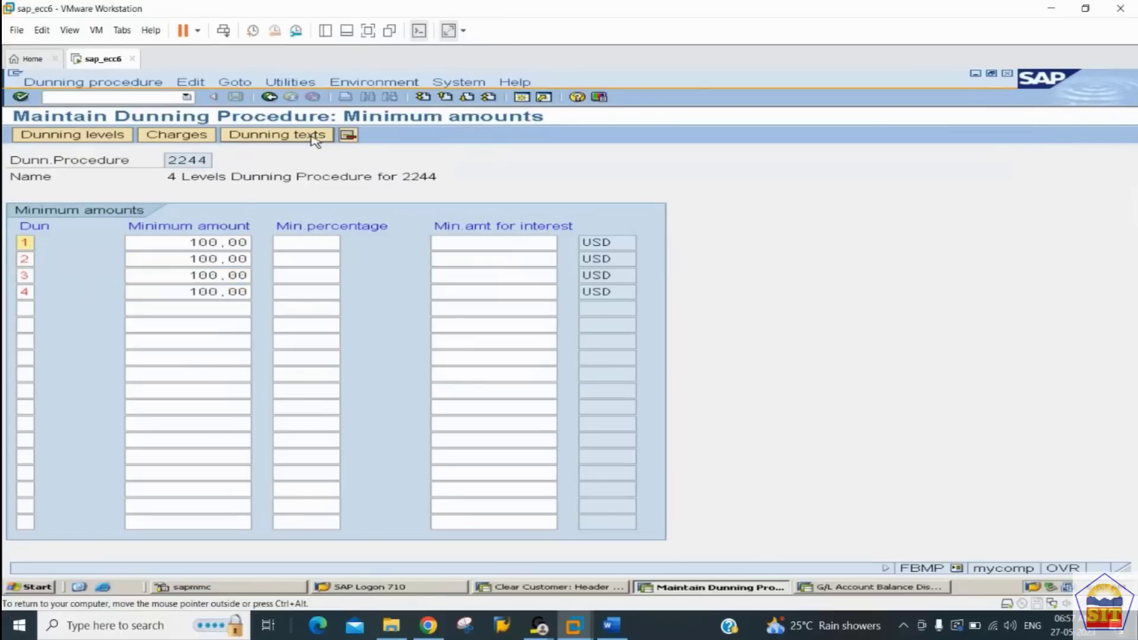
Step: Open the procedure's dunning charges in currency USD and enter dunning levels 1 to 4
left_click(198, 141)
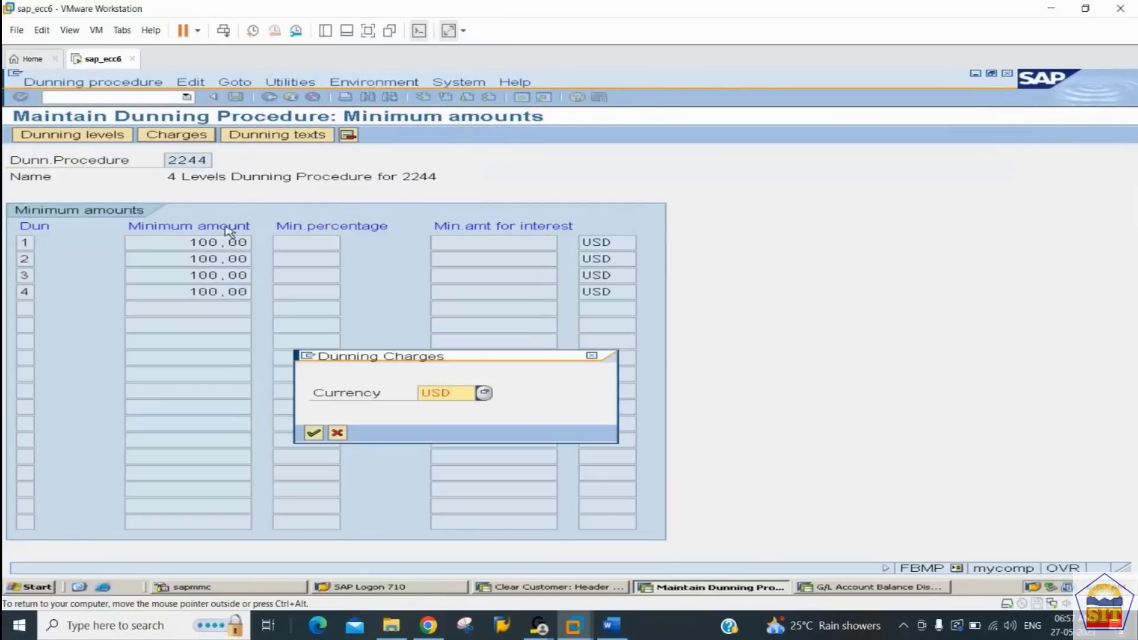
key("Return")
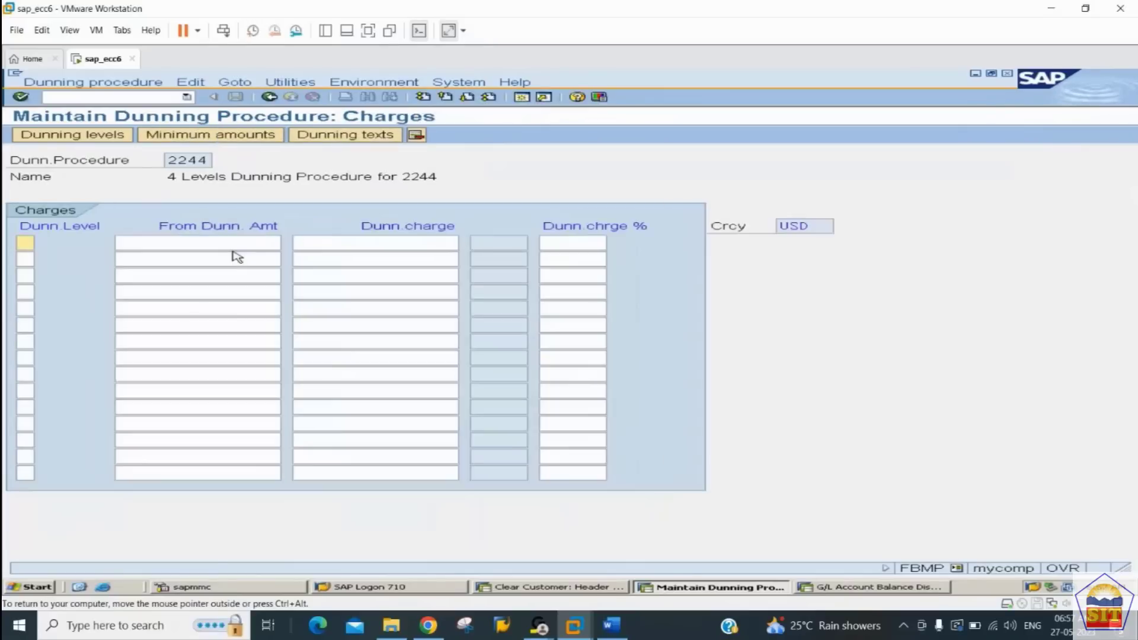
type("1")
key("Down")
type("2")
key("Down")
type("3")
key("Down")
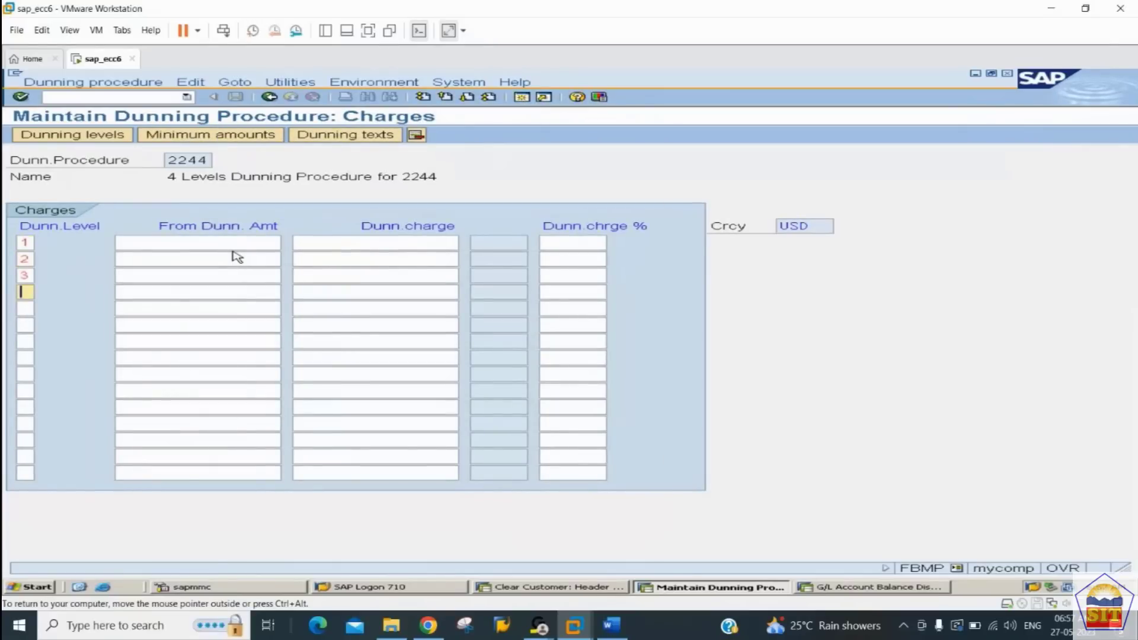
type("4")
key("Up")
key("Up")
key("Up")
key("Tab")
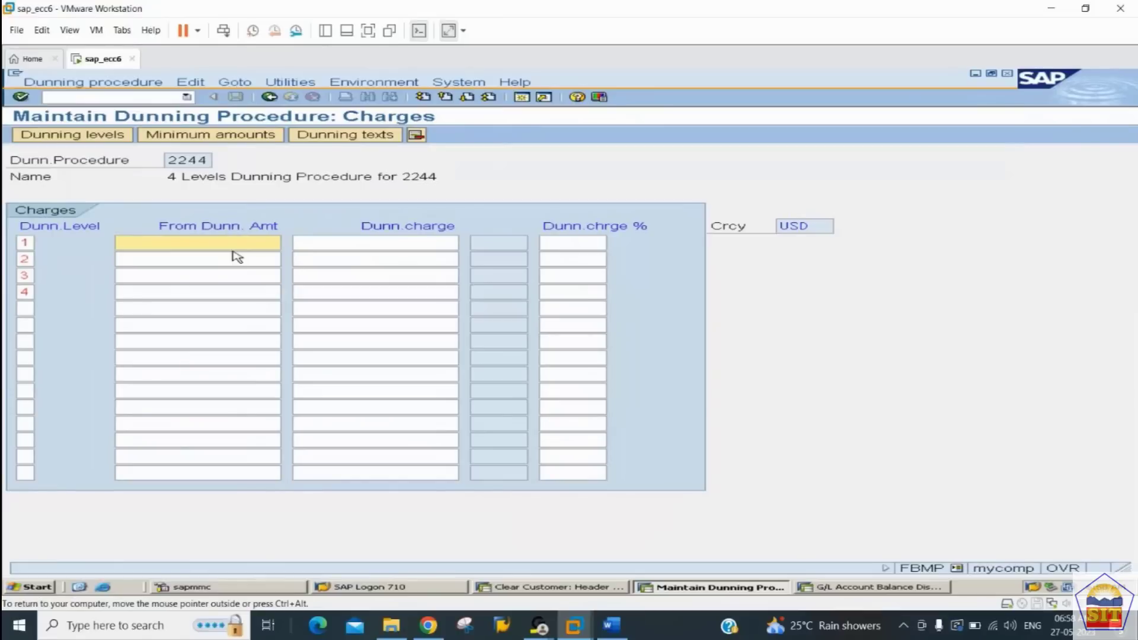
Step: Enter fixed dunning charges of 10, 20, 30 and 40 for dunning levels 1 to 4
left_click(578, 242)
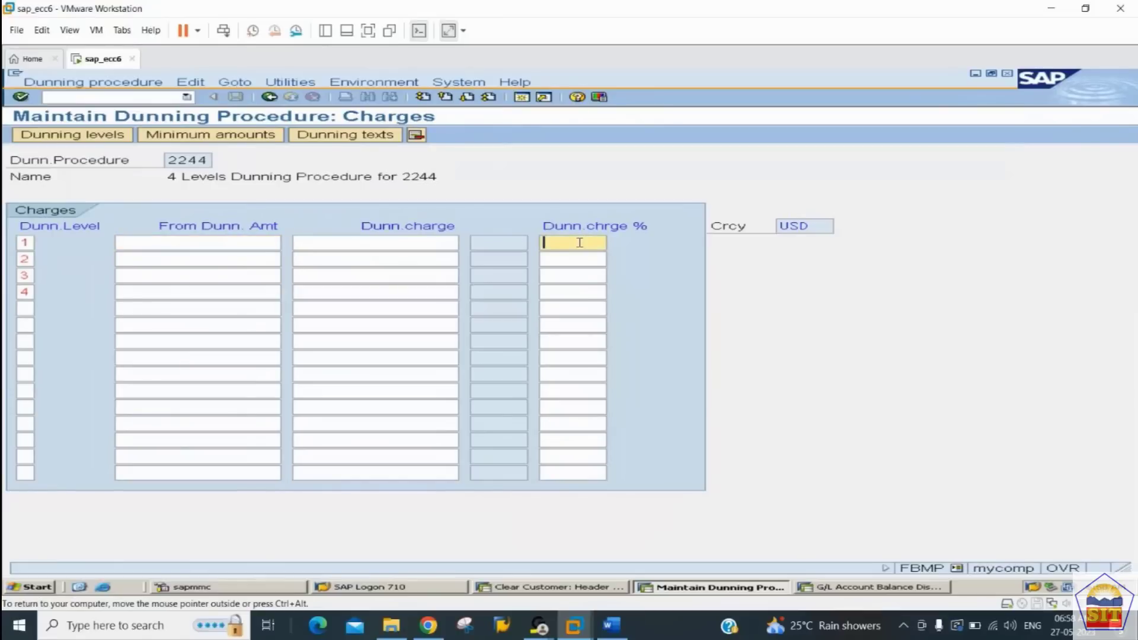
left_click(561, 259)
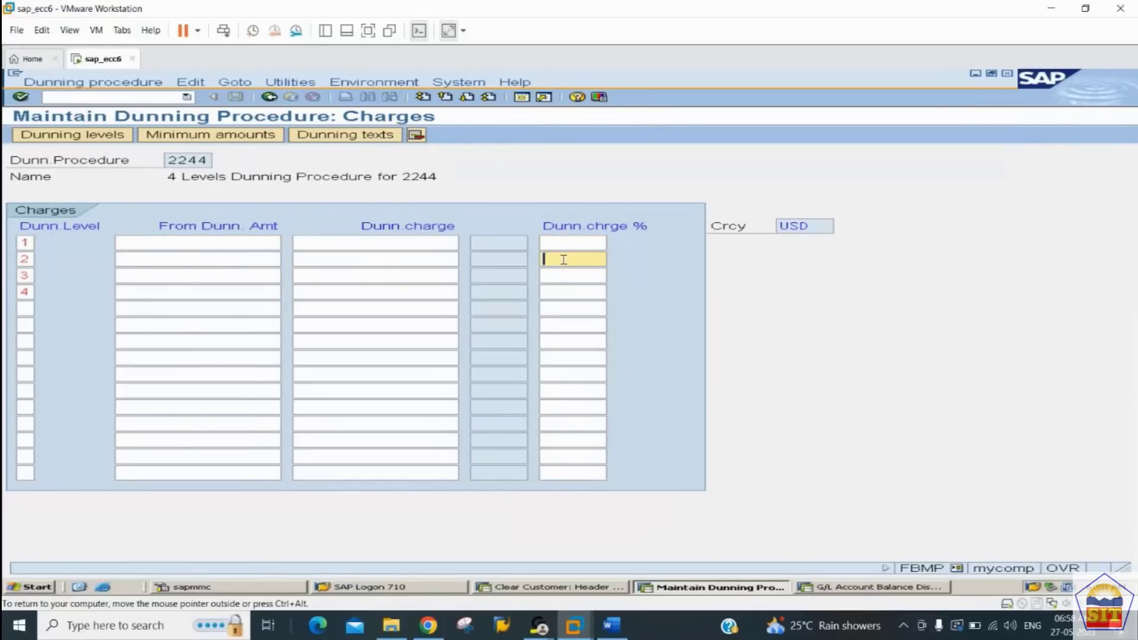
left_click(423, 241)
type("10")
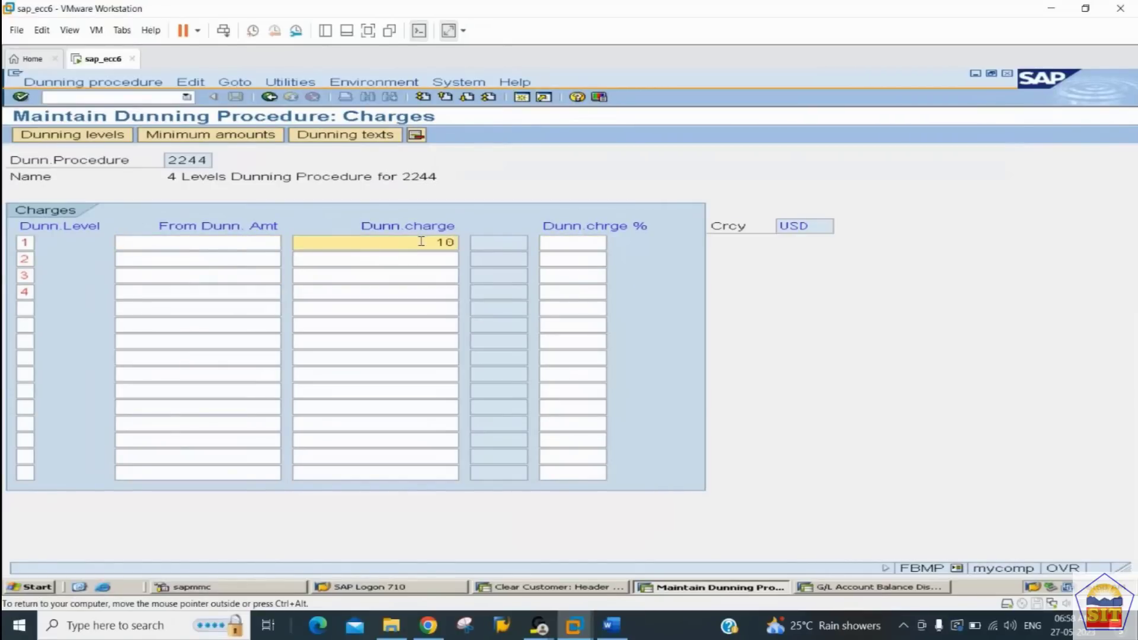
key("Down")
type("20")
key("Down")
type("30")
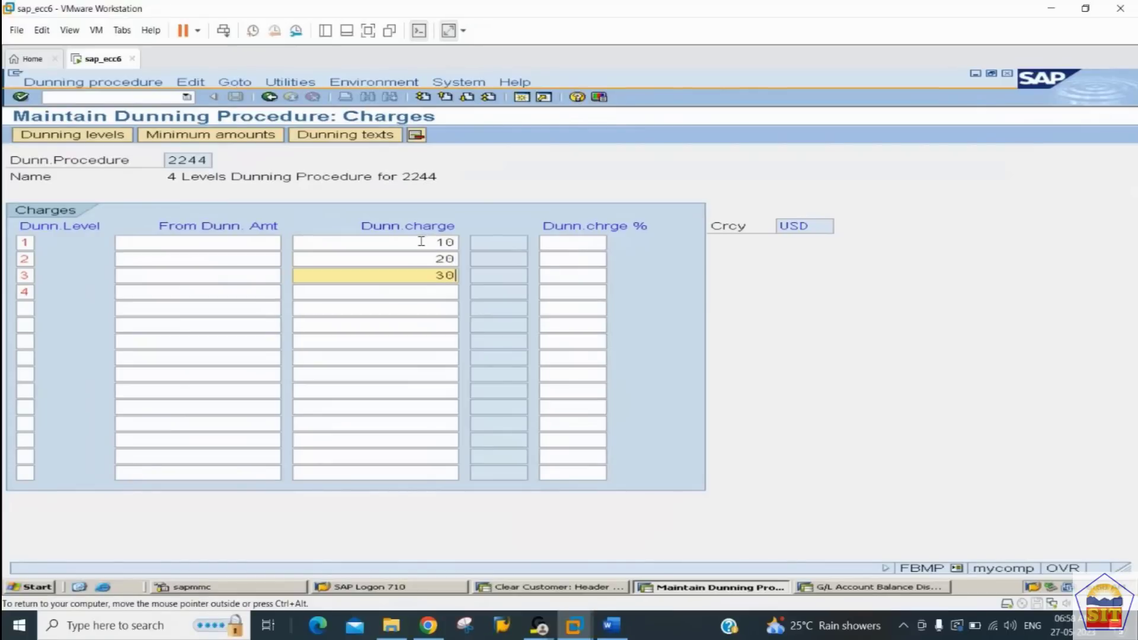
key("Down")
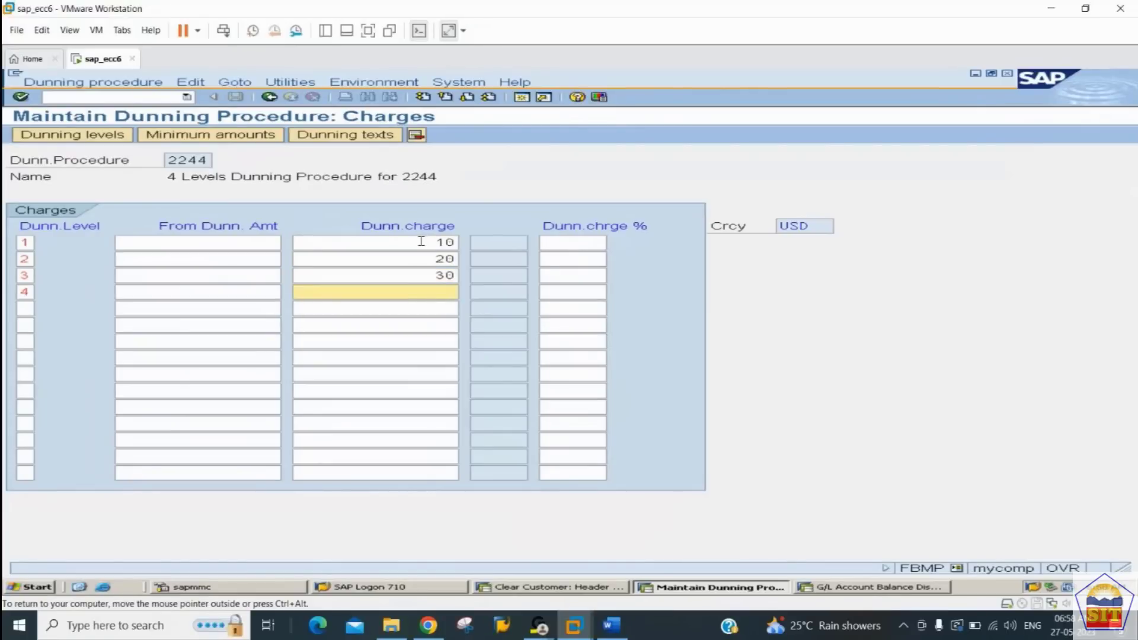
type("40")
Step: Change the dunning charges to 1, 2, 3 and 4 USD for dunning levels 1 to 4
key("BackSpace")
key("Up")
key("BackSpace")
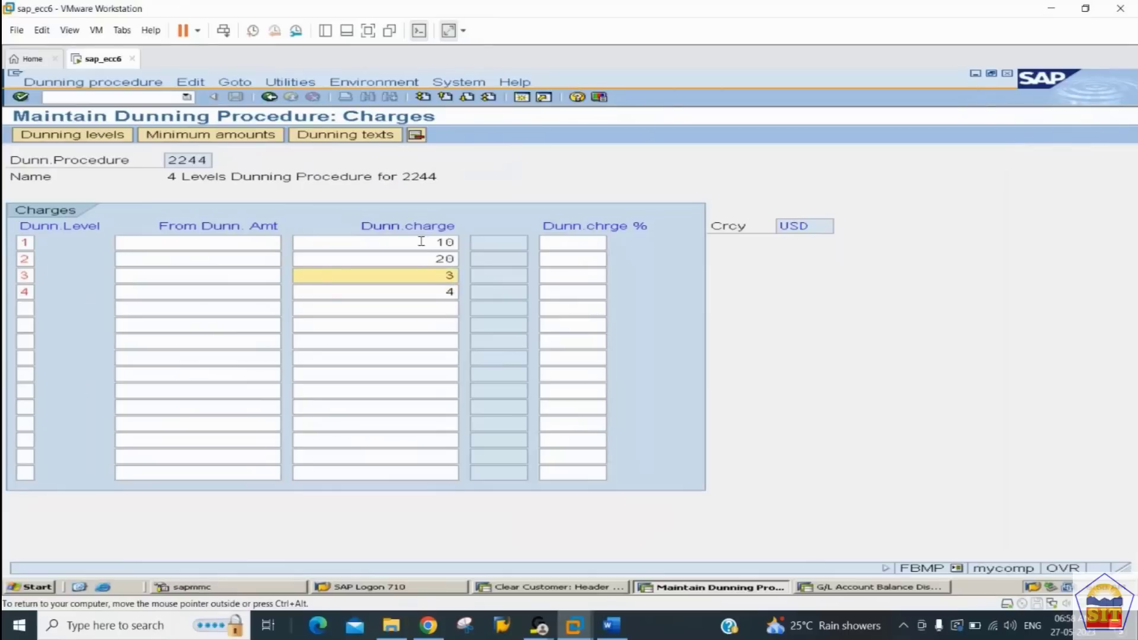
key("Up")
key("BackSpace")
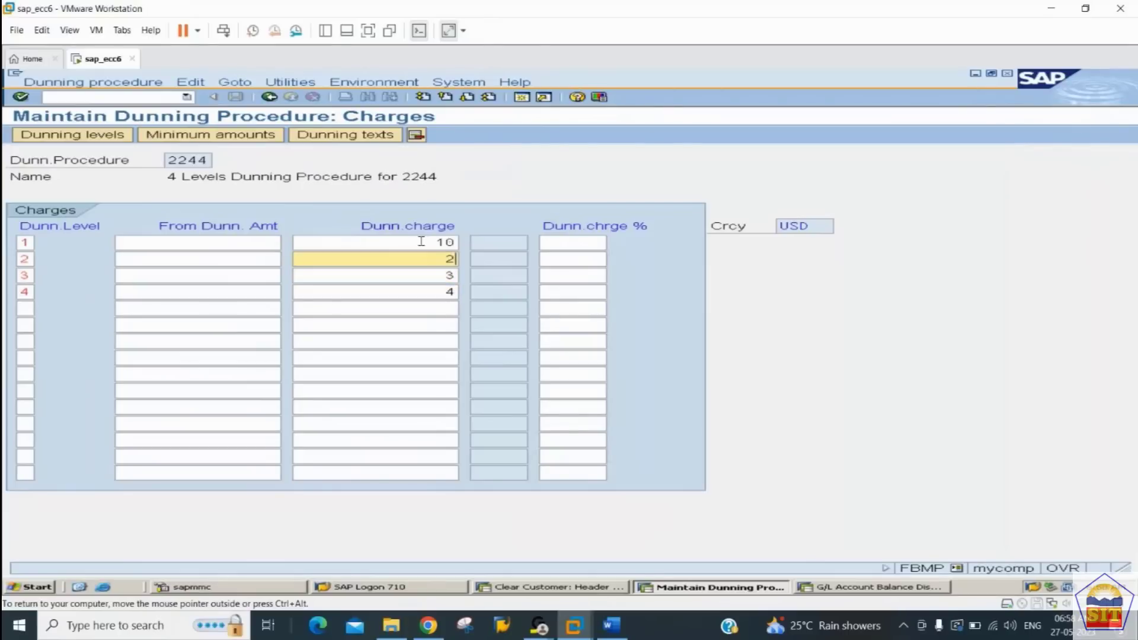
key("Up")
key("BackSpace")
key("Return")
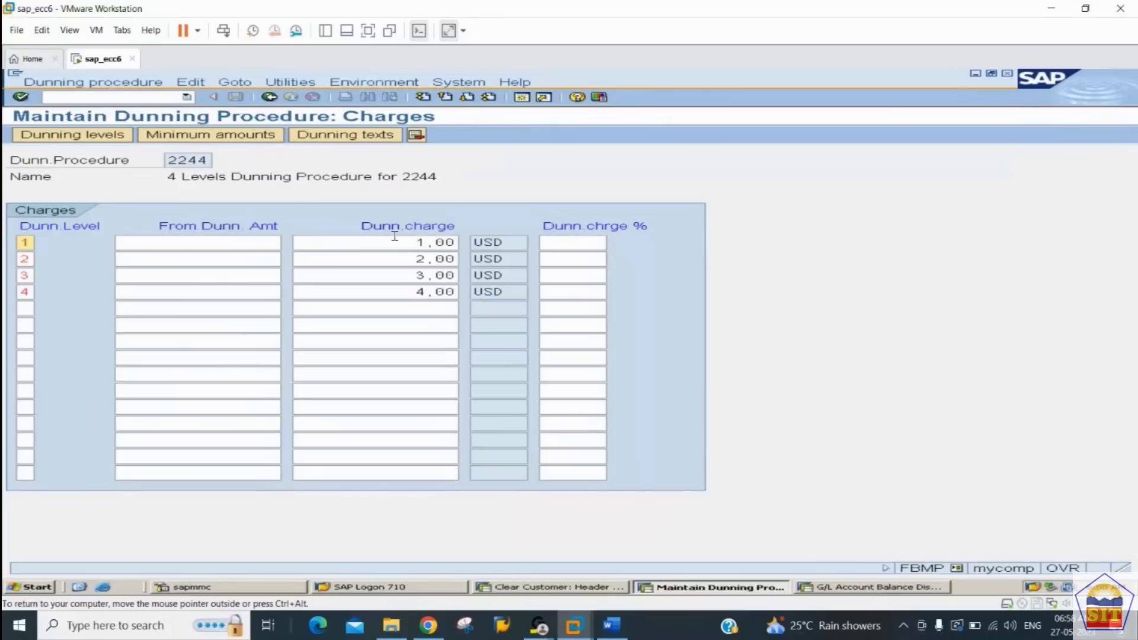
Step: Go back to the overview of dunning procedure 2244 and save the procedure
left_click(104, 136)
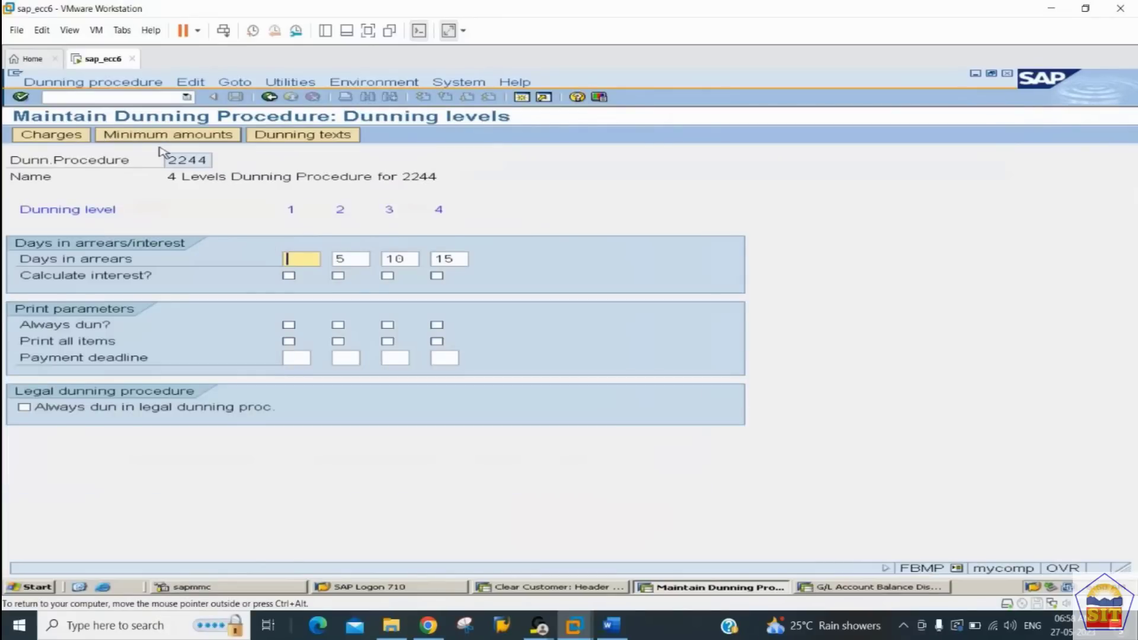
left_click(270, 98)
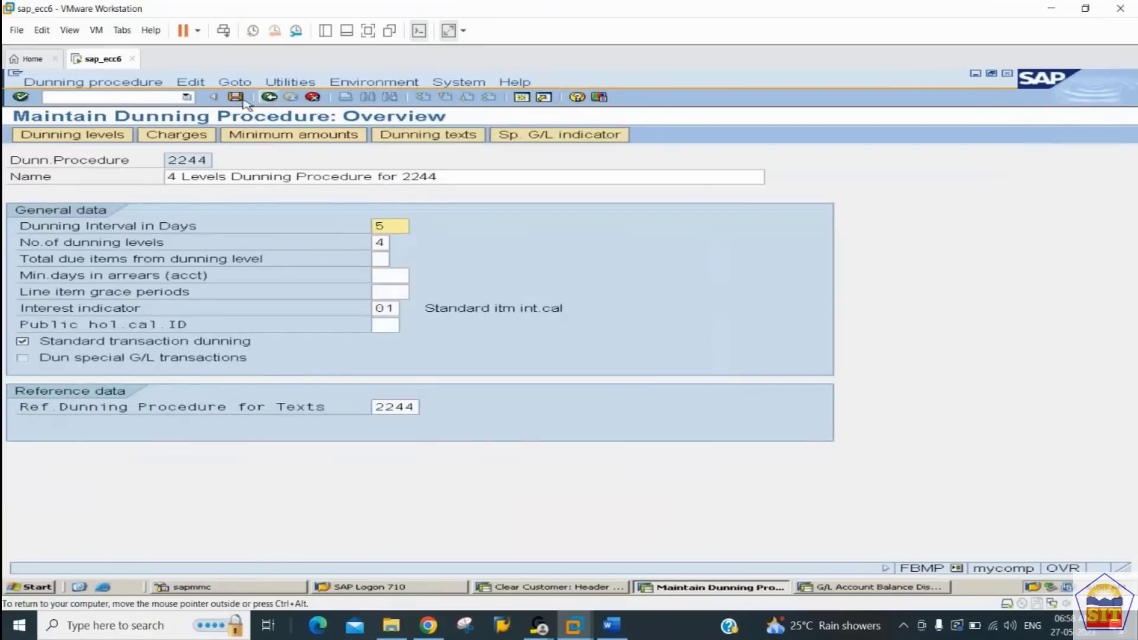
left_click(237, 99)
key("Return")
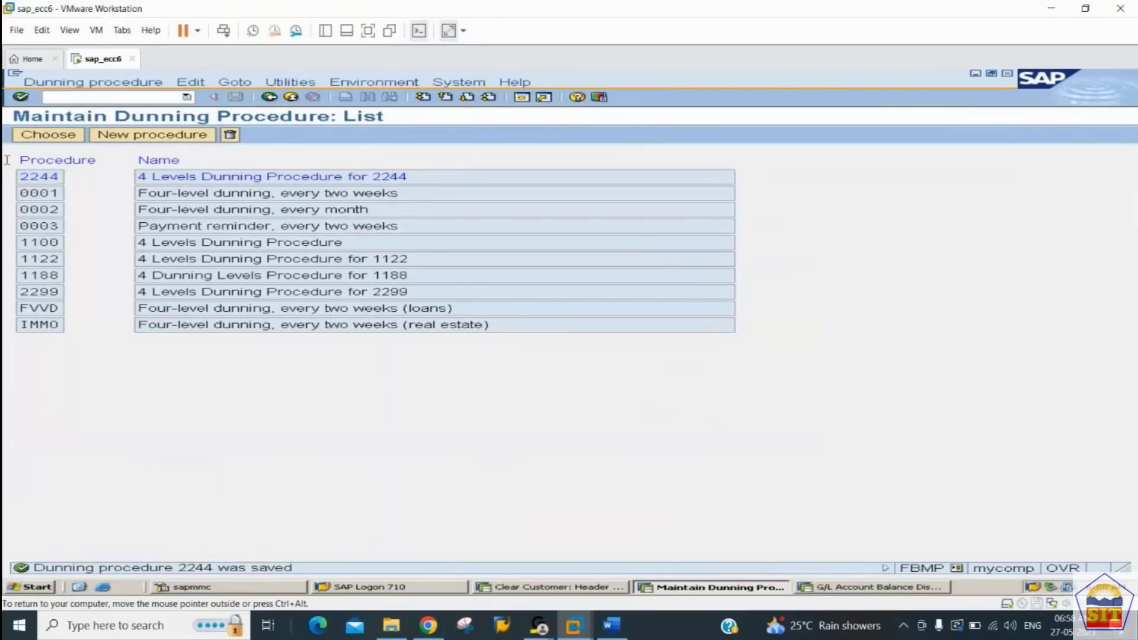
Step: Start transaction XD02, check the dunning assignment instructions in the Word notes, and open Canon Printers LLC's data in company code 2244
left_click(134, 96)
type("/nxd0")
key("Return")
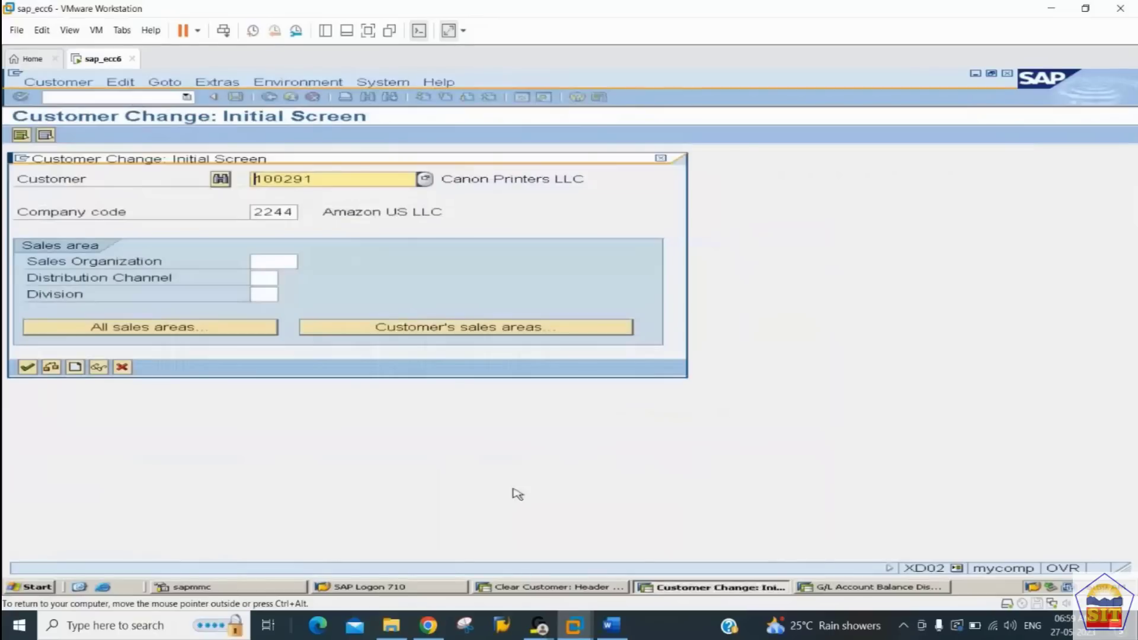
left_click(613, 625)
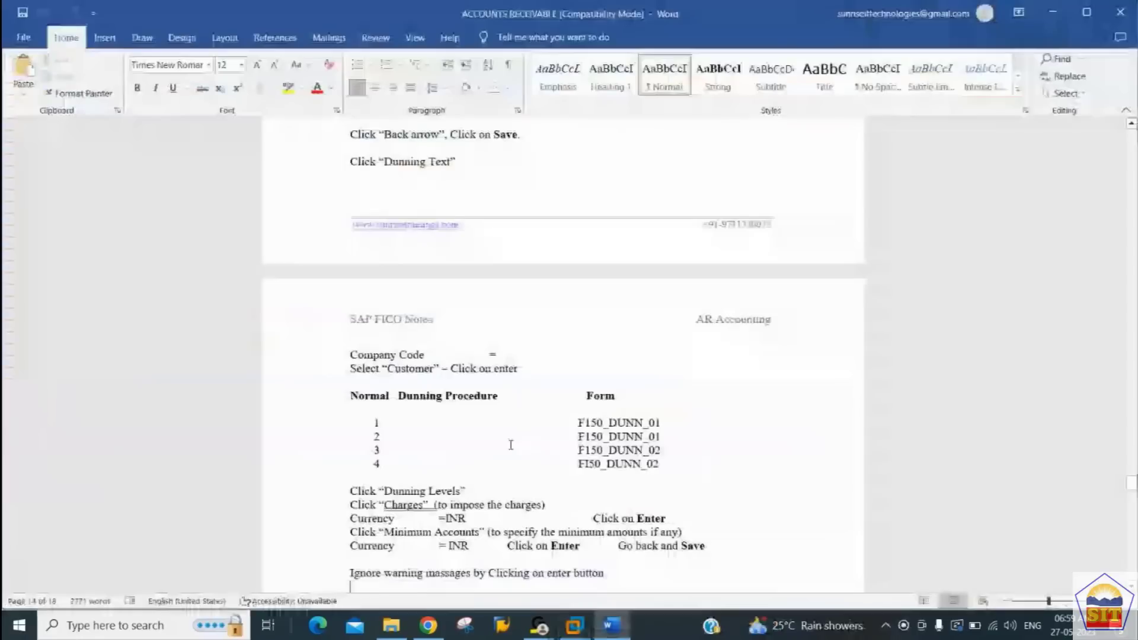
scroll(511, 444, "down", 6)
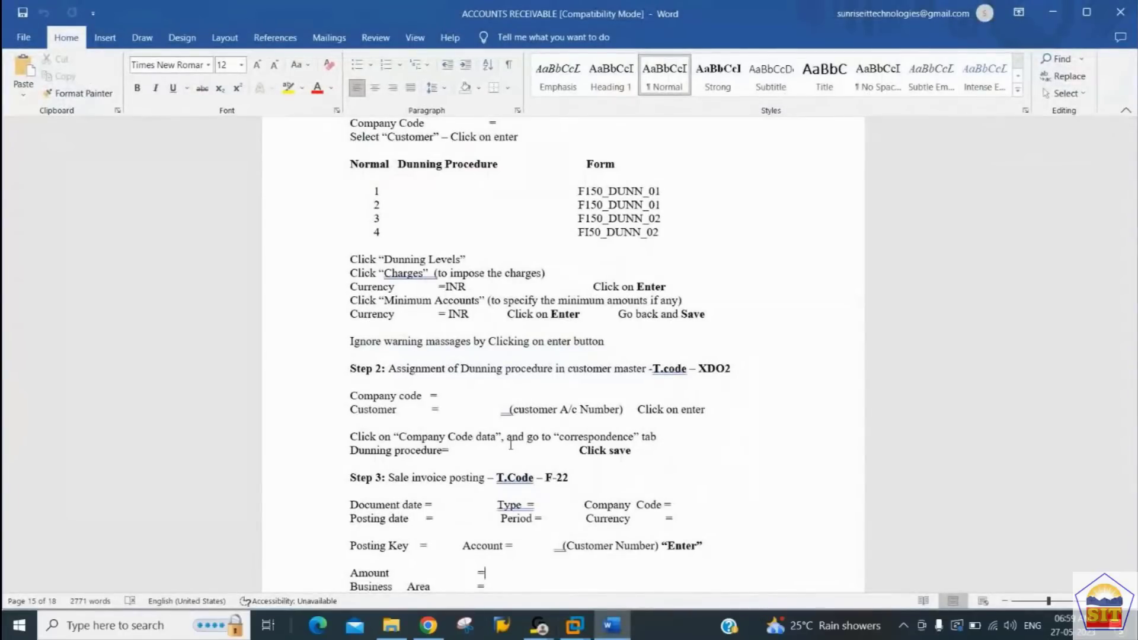
key("alt+Tab")
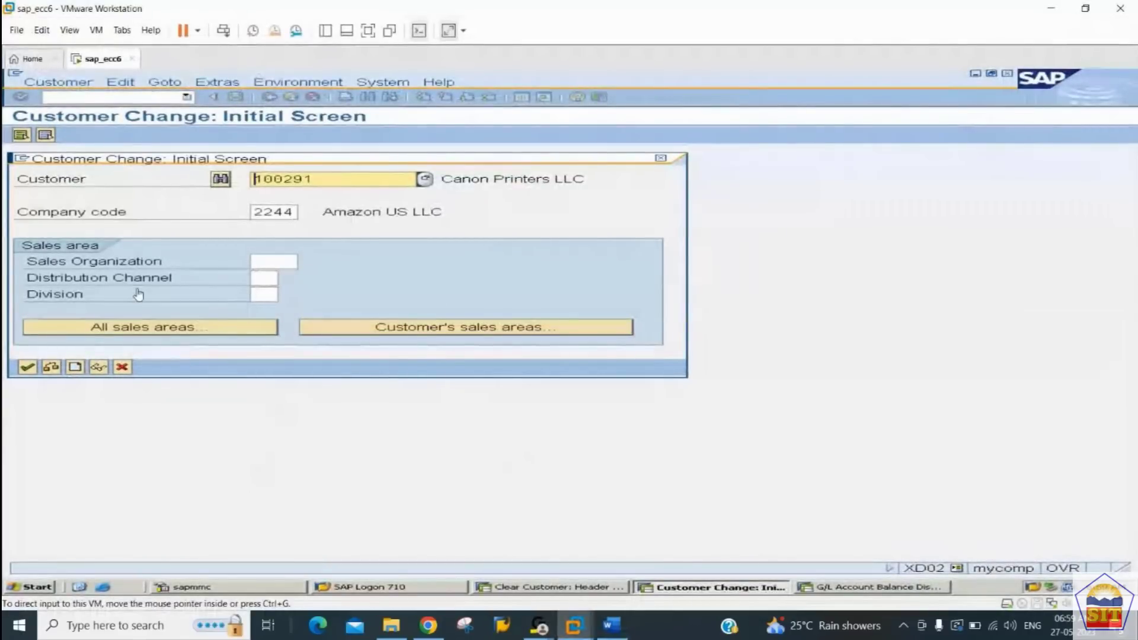
left_click(26, 368)
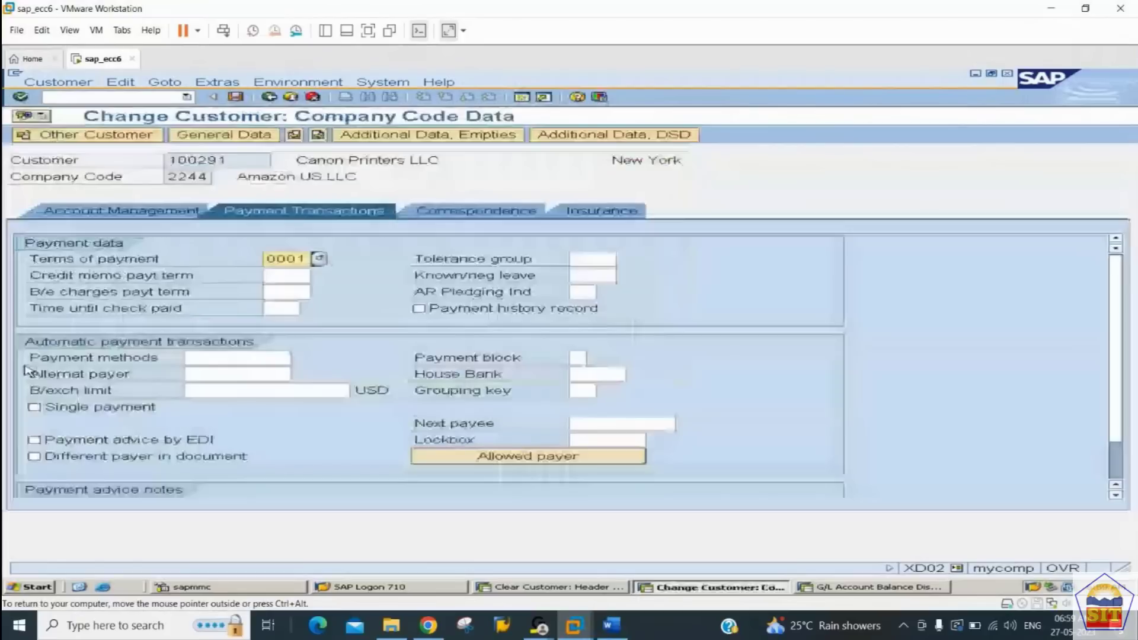
Step: Assign dunning procedure 2244 in the customer's correspondence data, save the change and leave the transaction
left_click(472, 212)
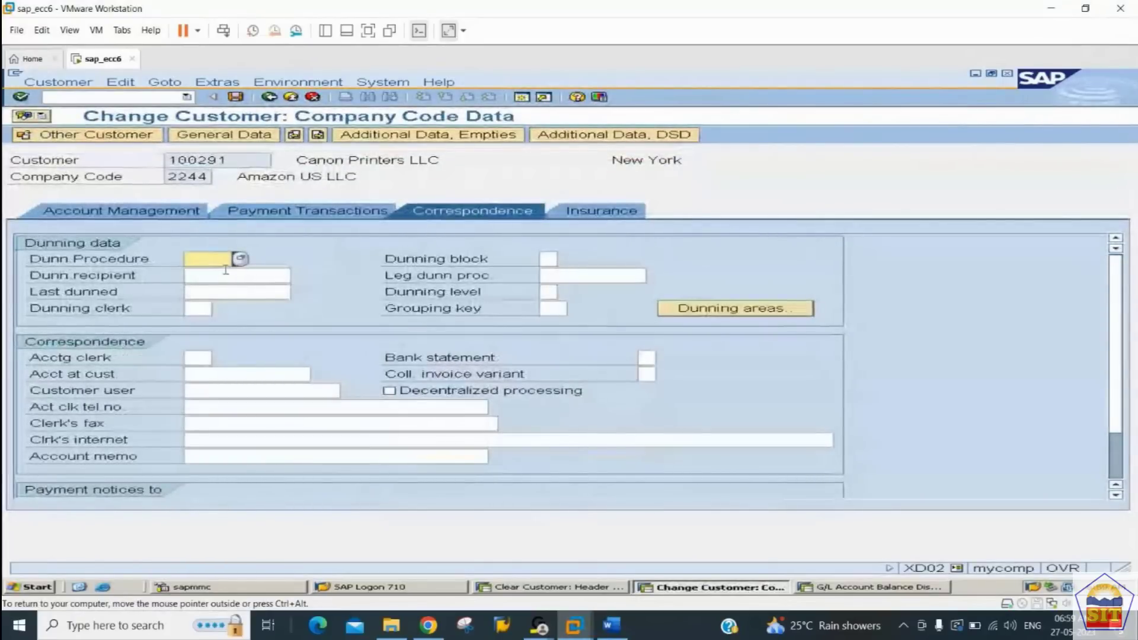
type("22")
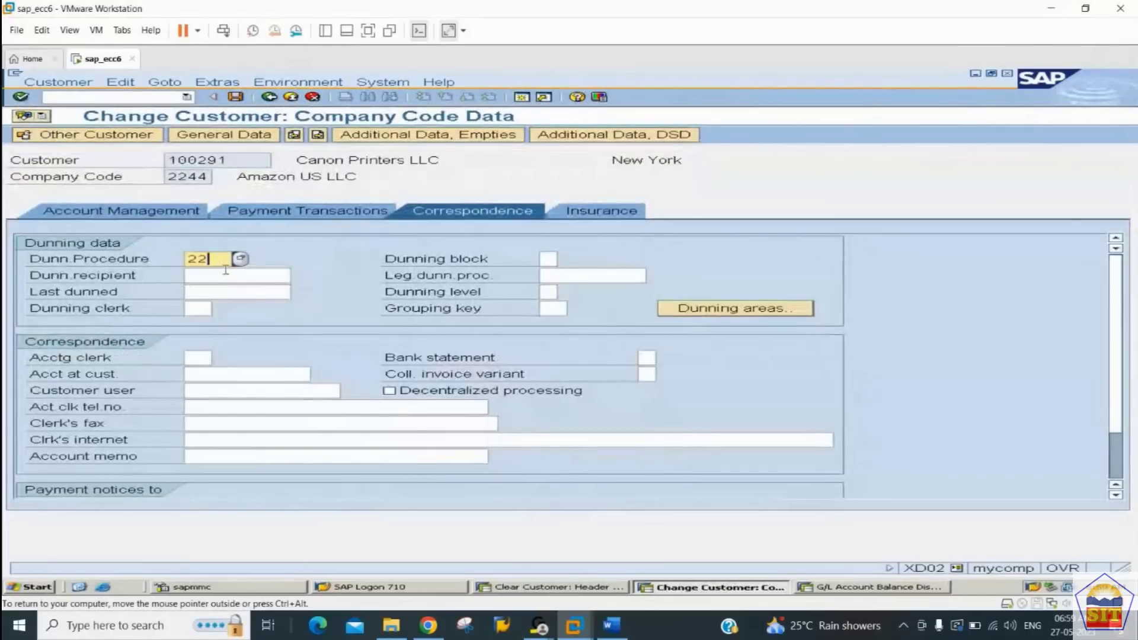
type("44")
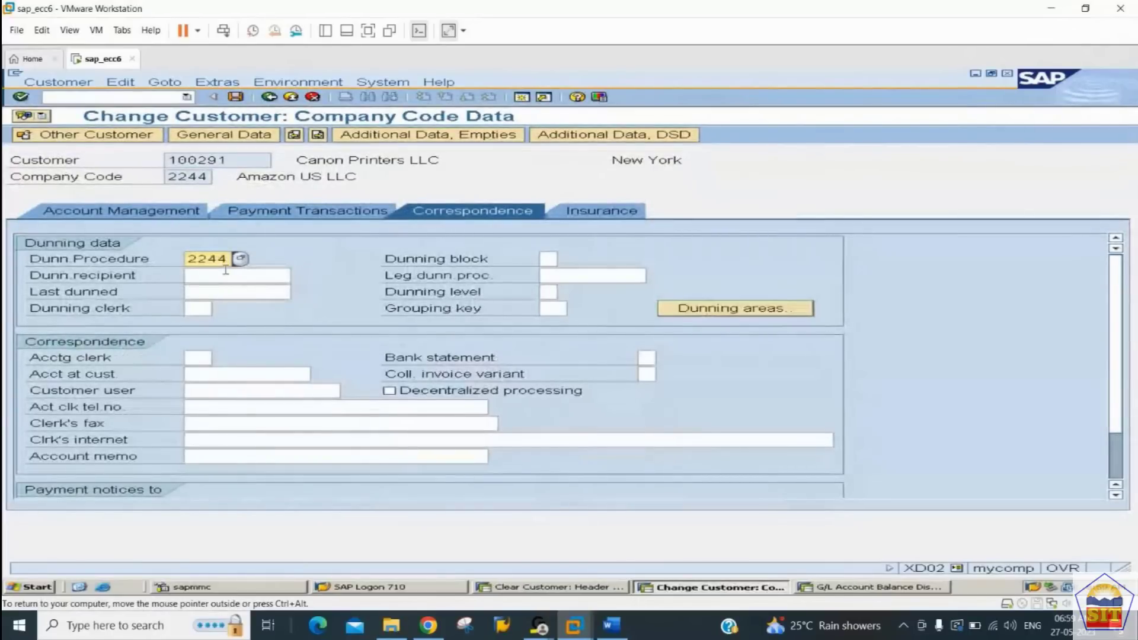
key("Return")
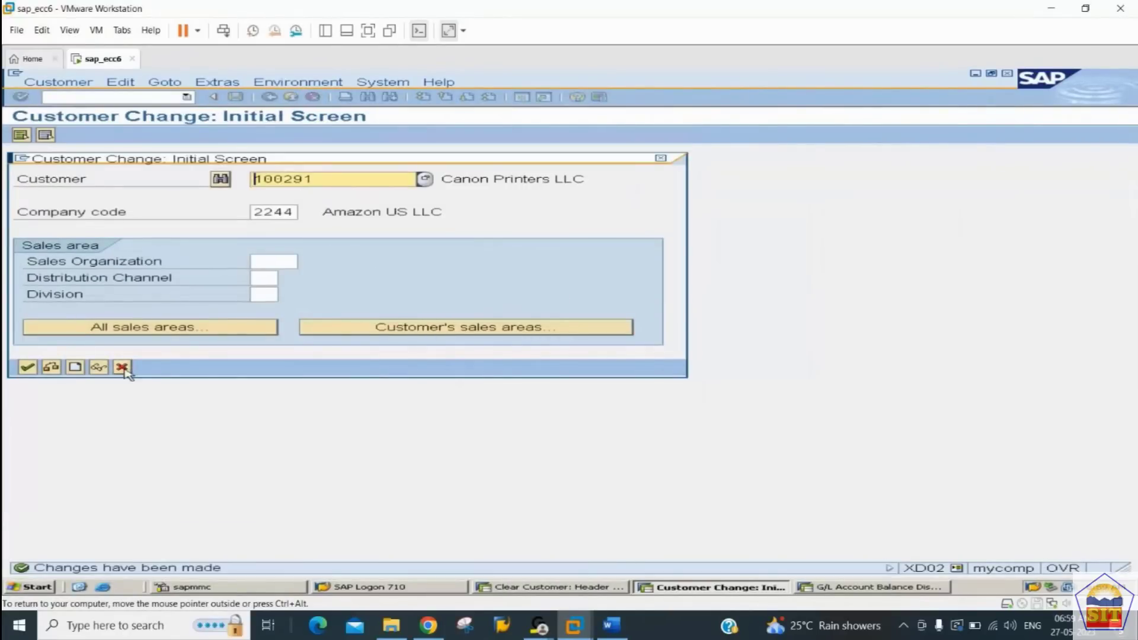
left_click(122, 367)
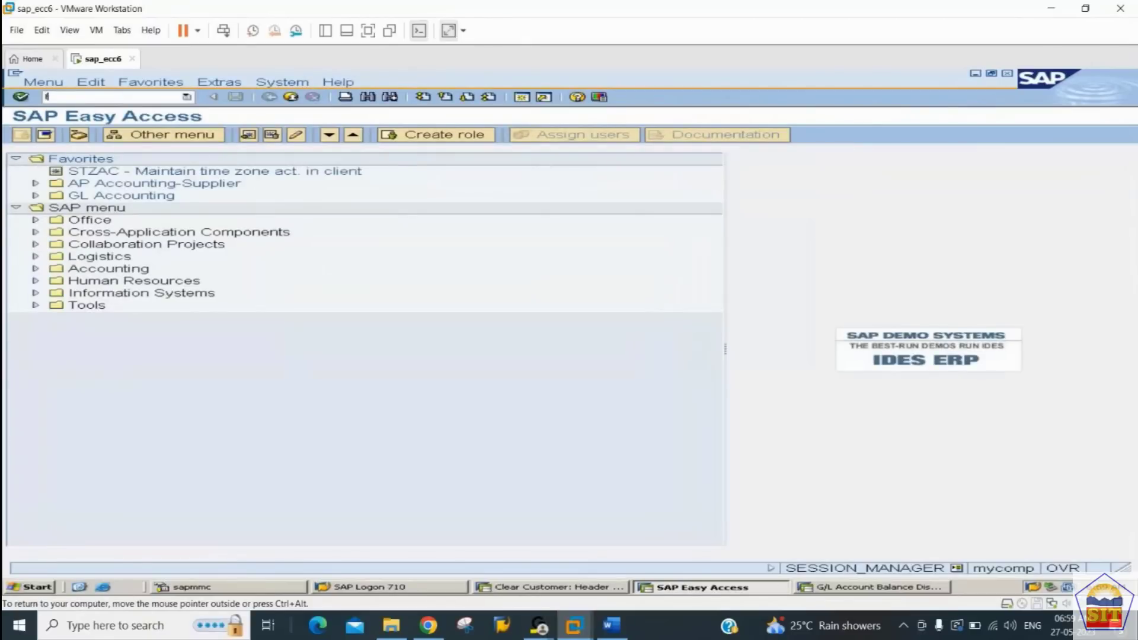
Step: Start a customer invoice with transaction F-22 and set both the document date and posting date to 17.05.2023
type("f-22")
key("Return")
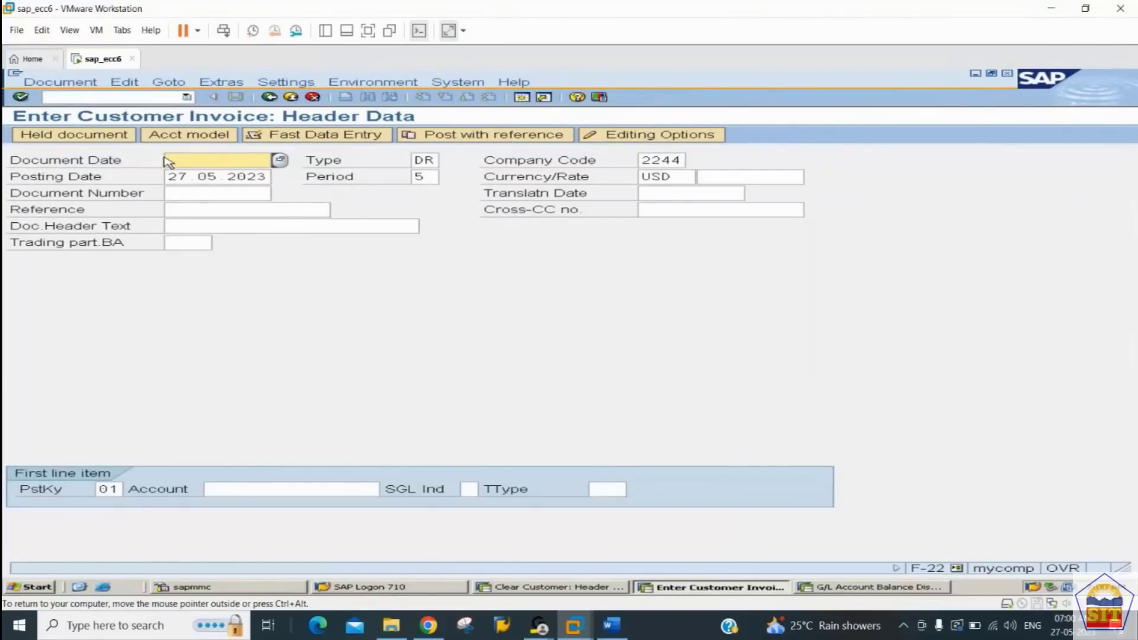
type("1")
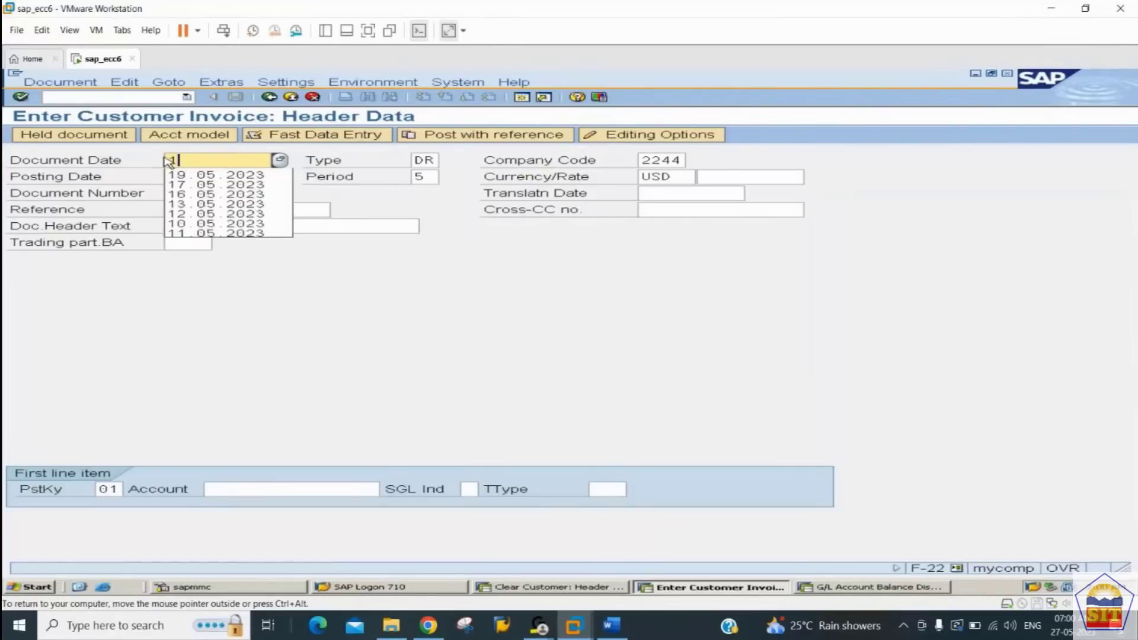
type("7.05.2023")
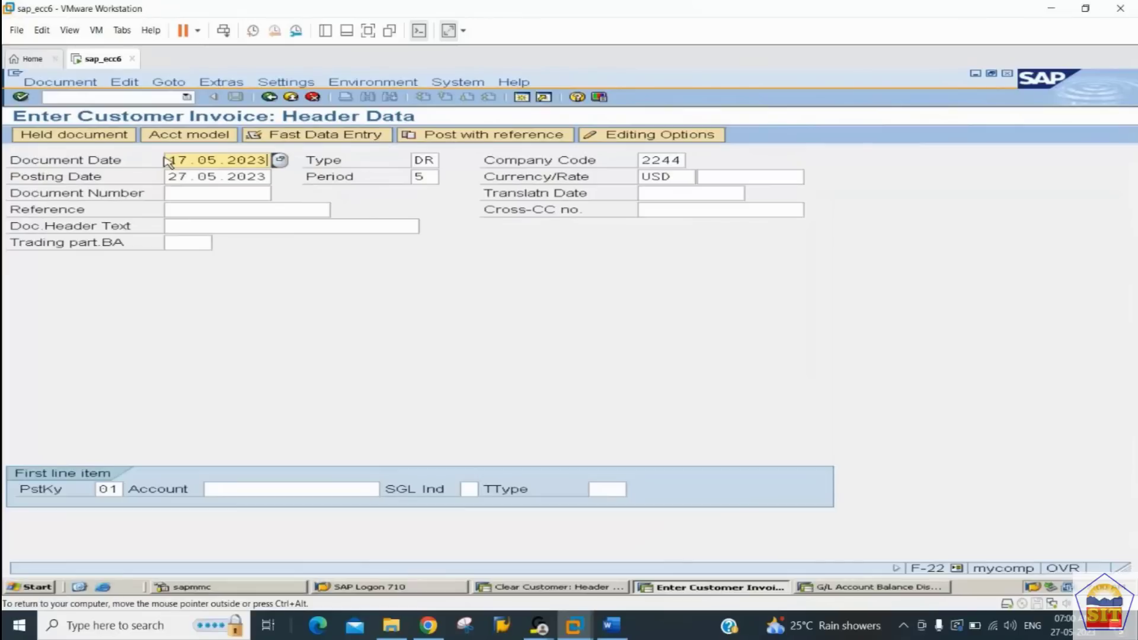
key("ctrl+a")
key("ctrl+c")
key("Tab")
key("Tab")
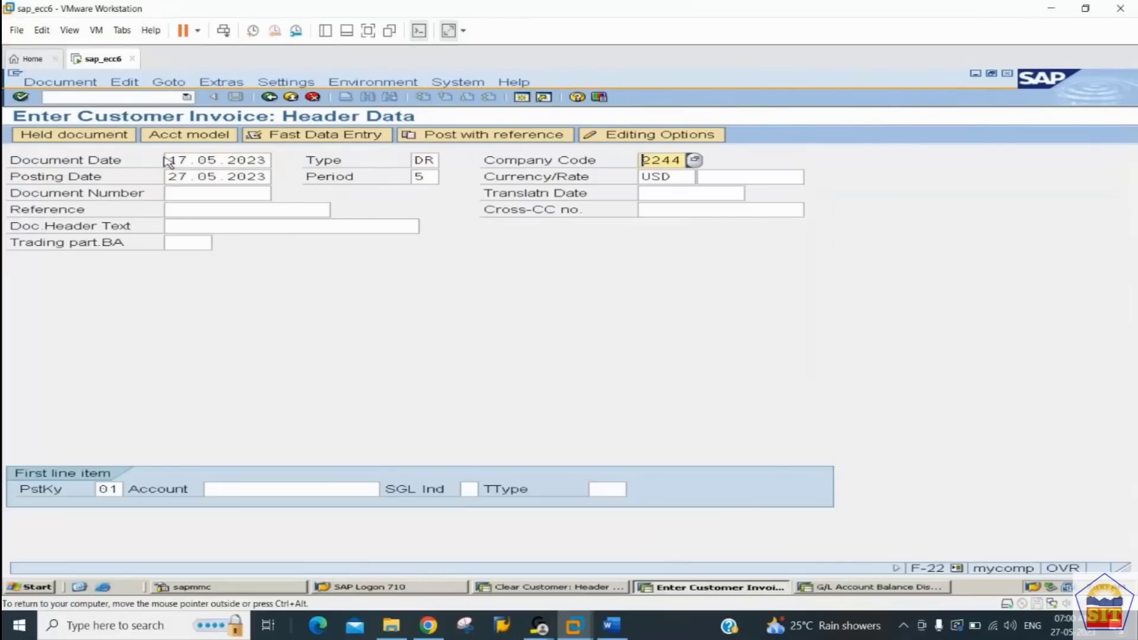
key("Tab")
key("ctrl+v")
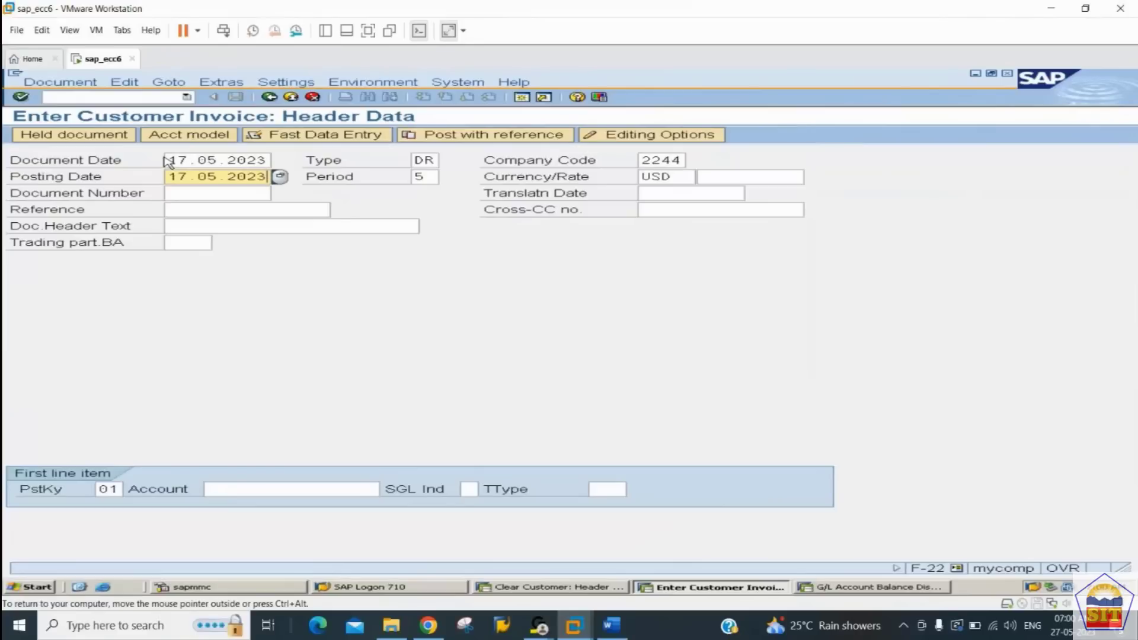
Step: Select the Canon Printers LLC customer account for the first line item with posting key 01 and open the item
key("Tab")
key("Tab")
key("Tab")
key("Tab")
key("Tab")
key("Tab")
key("Tab")
key("Tab")
key("Tab")
key("Tab")
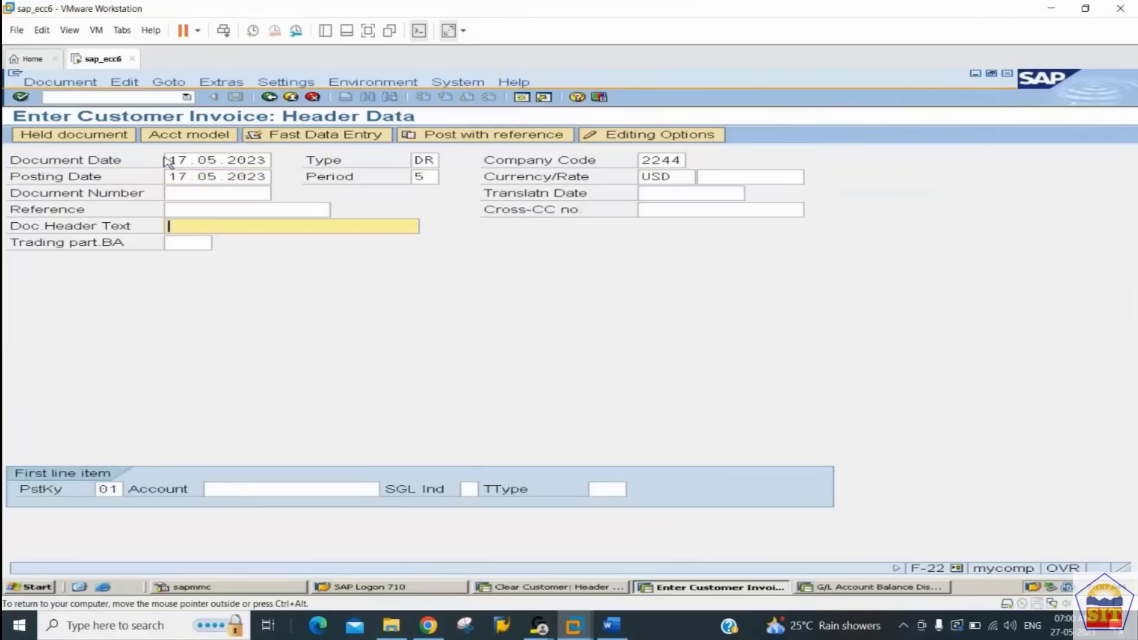
key("BackSpace")
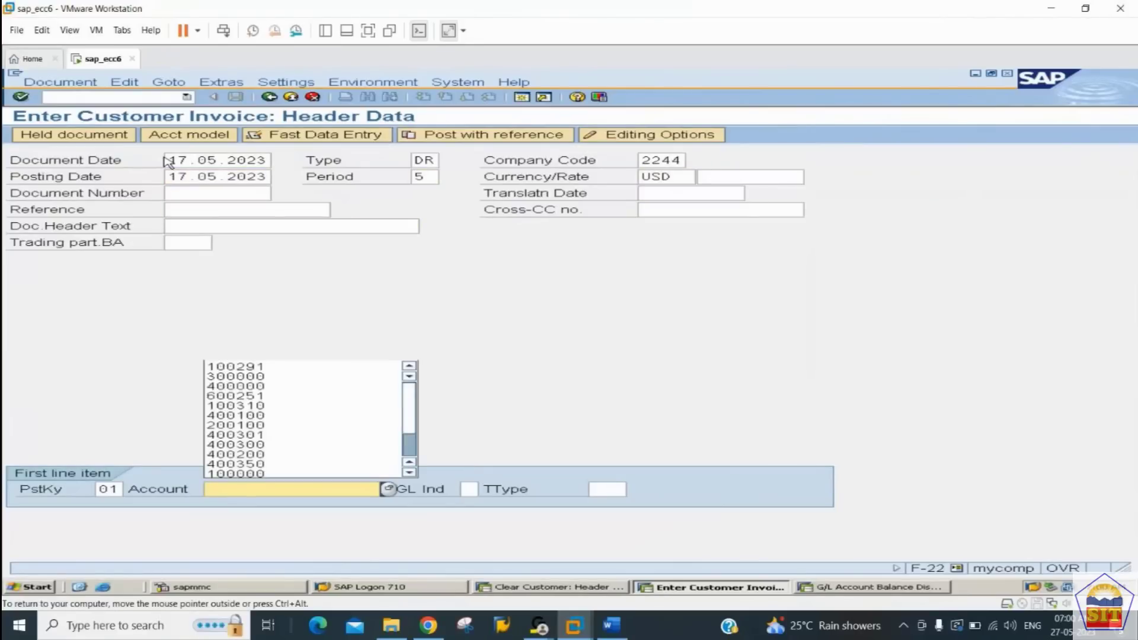
key("Down")
key("Tab")
key("Return")
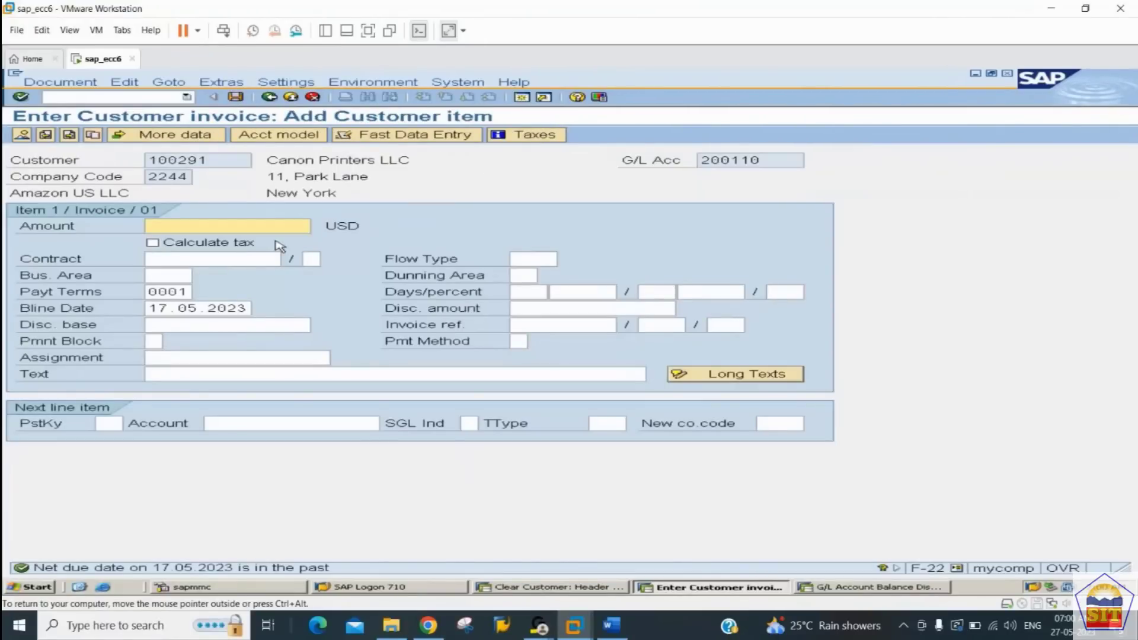
Step: Enter an amount of 27000 USD and the text "sales invoice" for the customer item
type("27000")
key("Tab")
key("Tab")
key("Tab")
key("Tab")
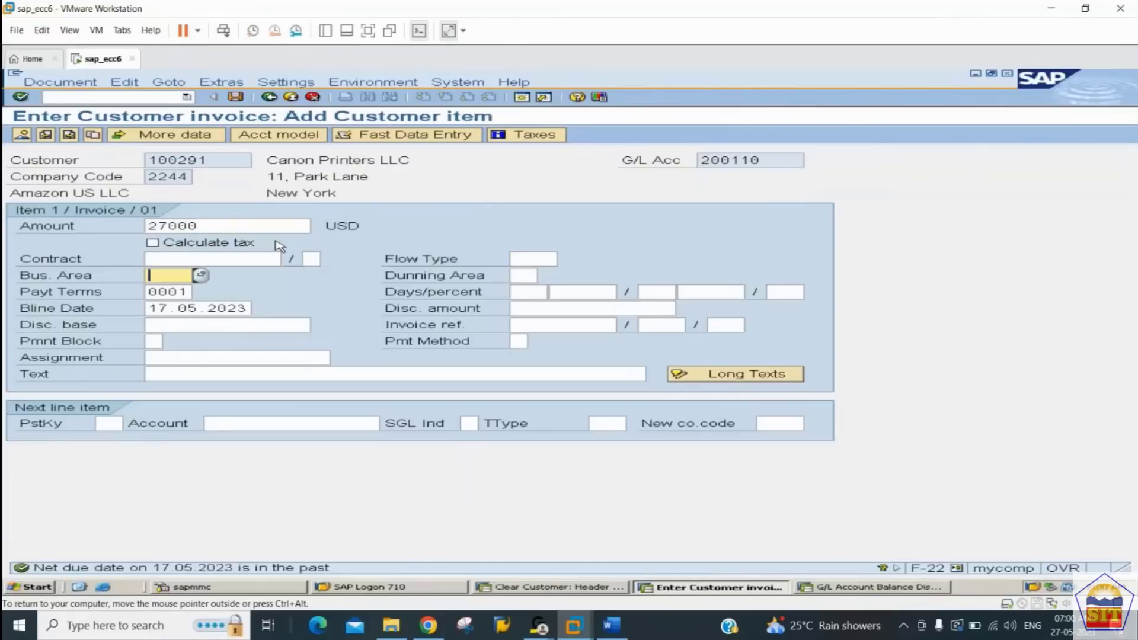
key("Tab")
key("Tab")
key("Tab")
key("Tab")
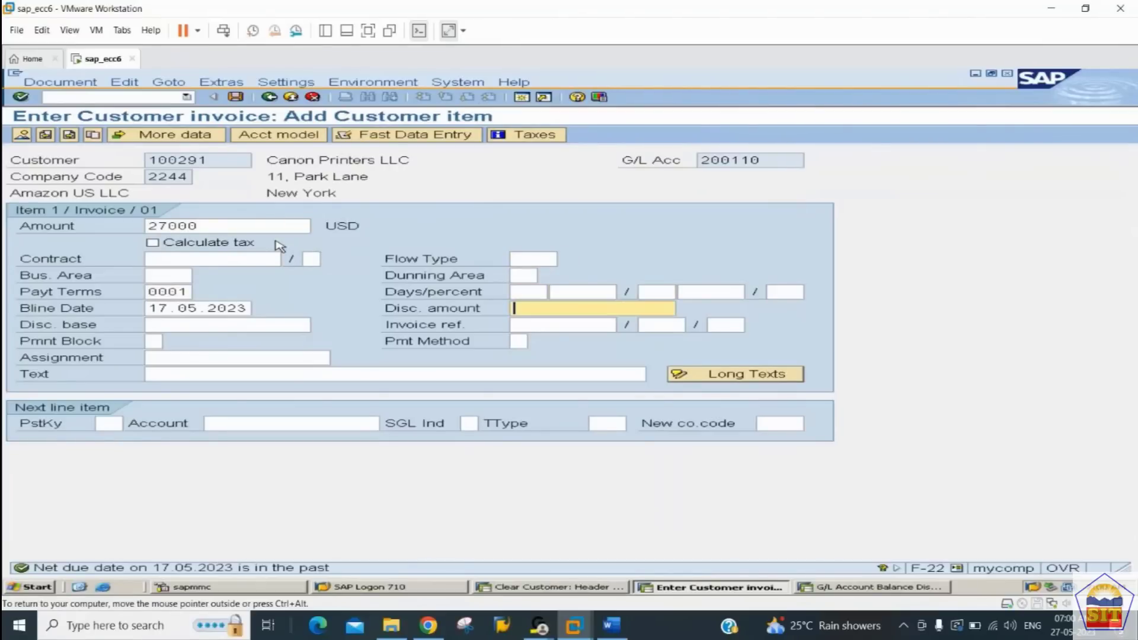
key("Tab")
key("Tab")
key("Tab")
key("Tab")
key("Tab")
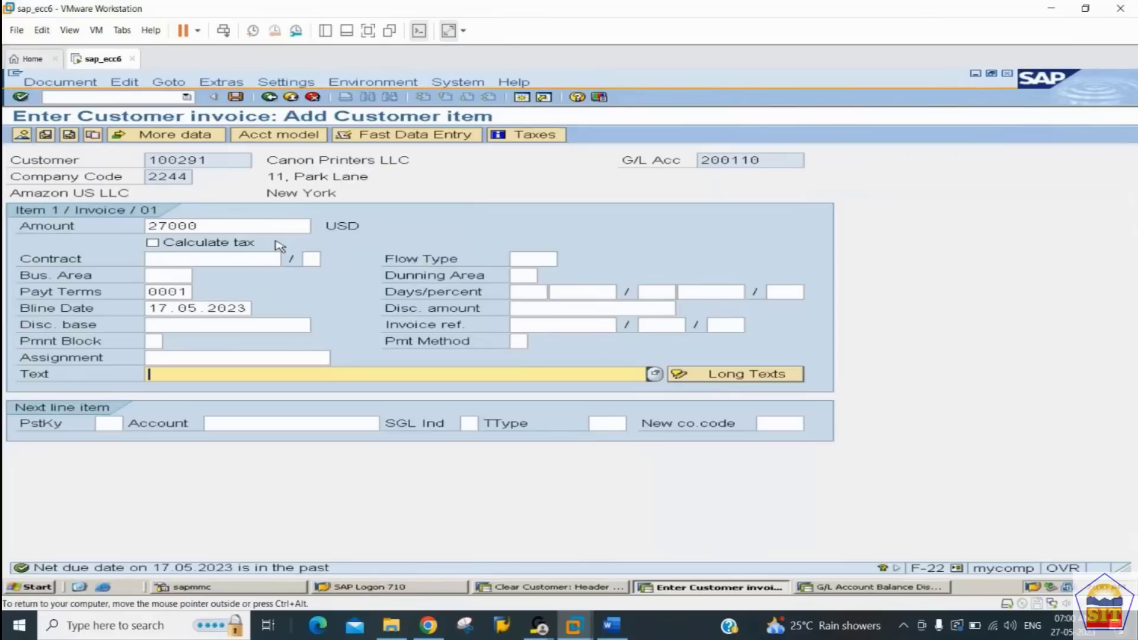
type("sales in")
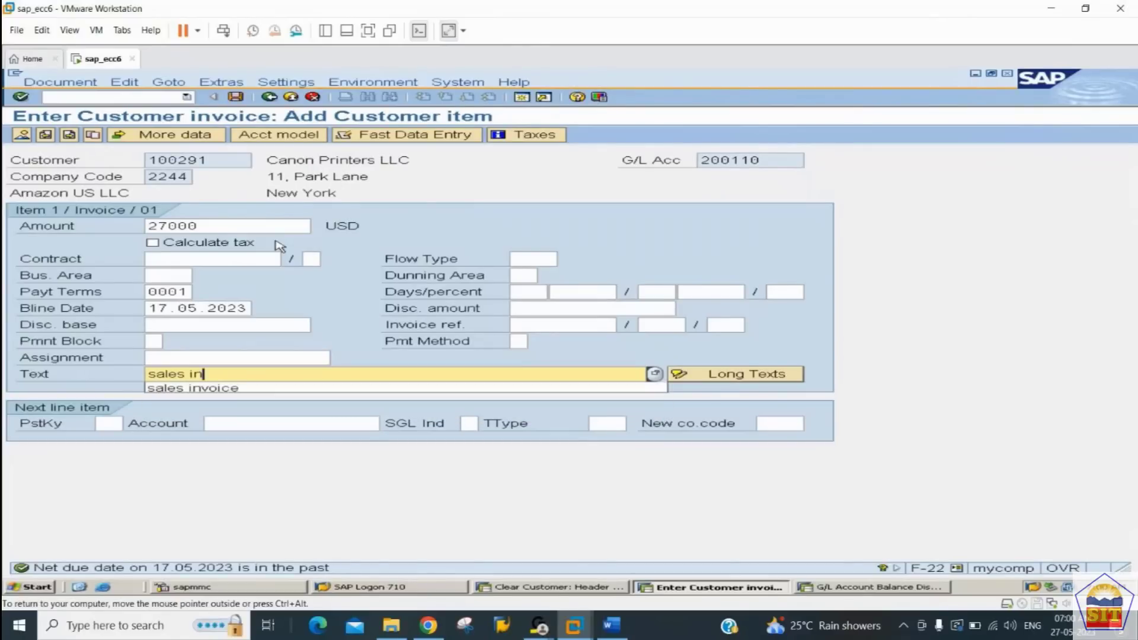
key("Return")
Step: Add a credit line item with posting key 50 on the Sales A/c G/L account
type("50")
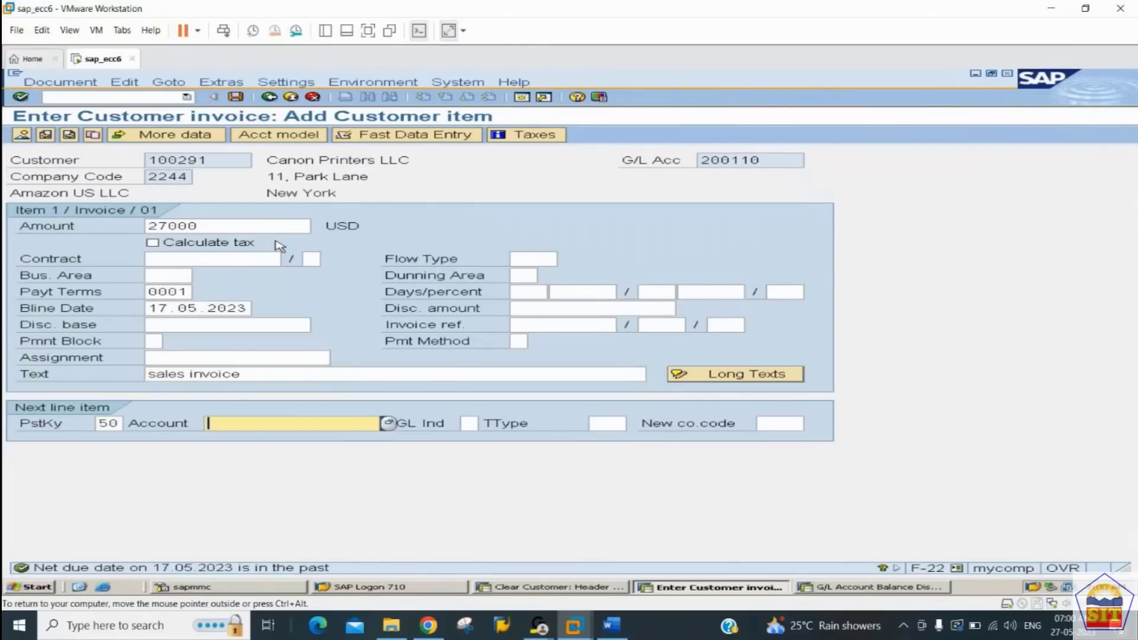
key("Down")
key("Down")
key("Return")
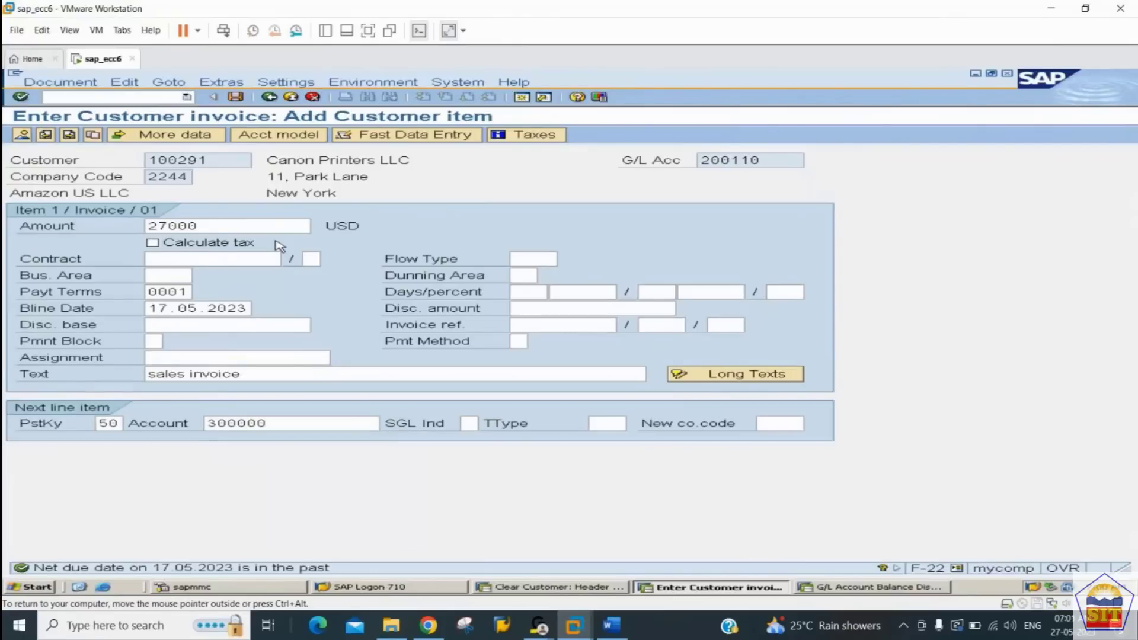
key("Return")
Step: Fill the sales credit item with the balancing amount * and the text "sales invoice"
type("*")
key("Tab")
key("Tab")
key("Tab")
key("Tab")
key("Tab")
key("Tab")
key("Tab")
key("Tab")
key("Tab")
key("Tab")
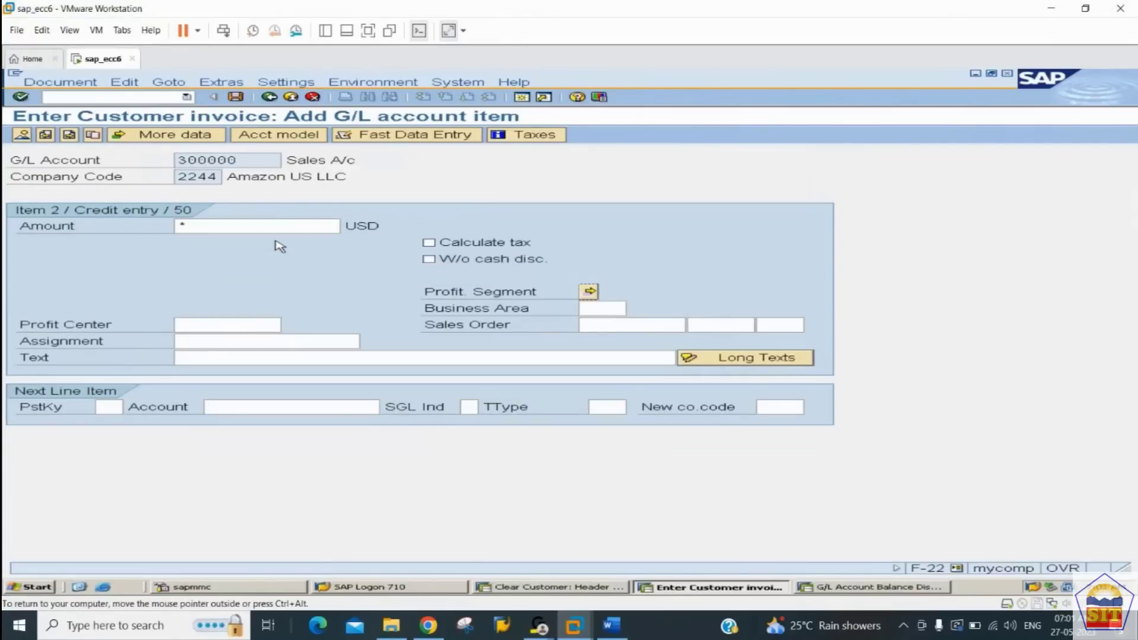
type("sales invoice")
key("Return")
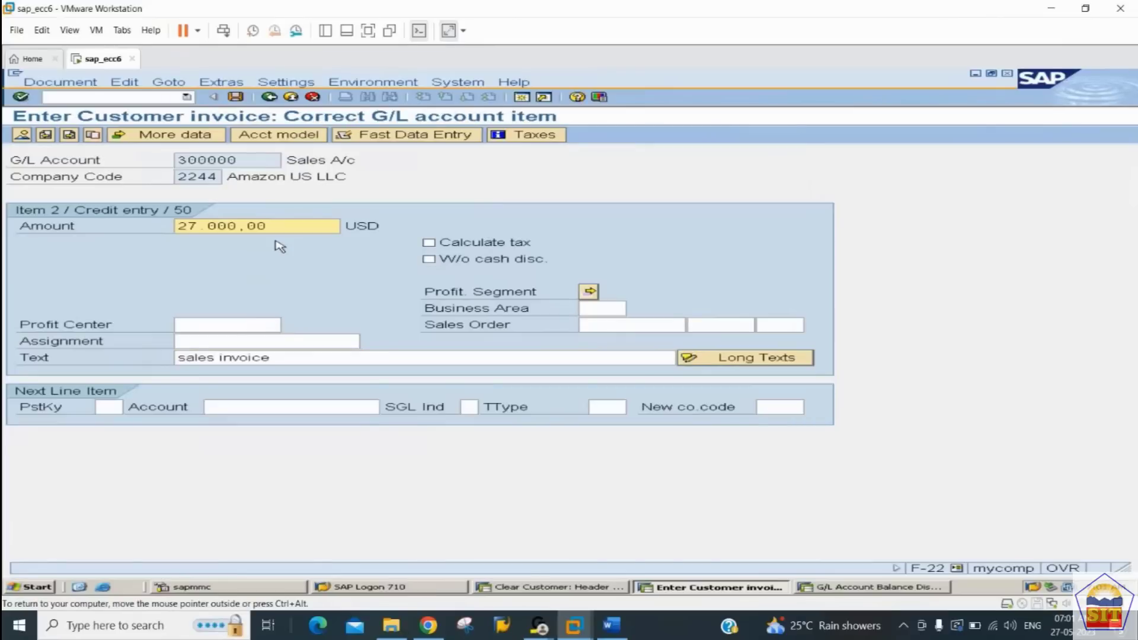
Step: Post the customer invoice from its document overview and switch to the Clear Customer session
left_click(22, 135)
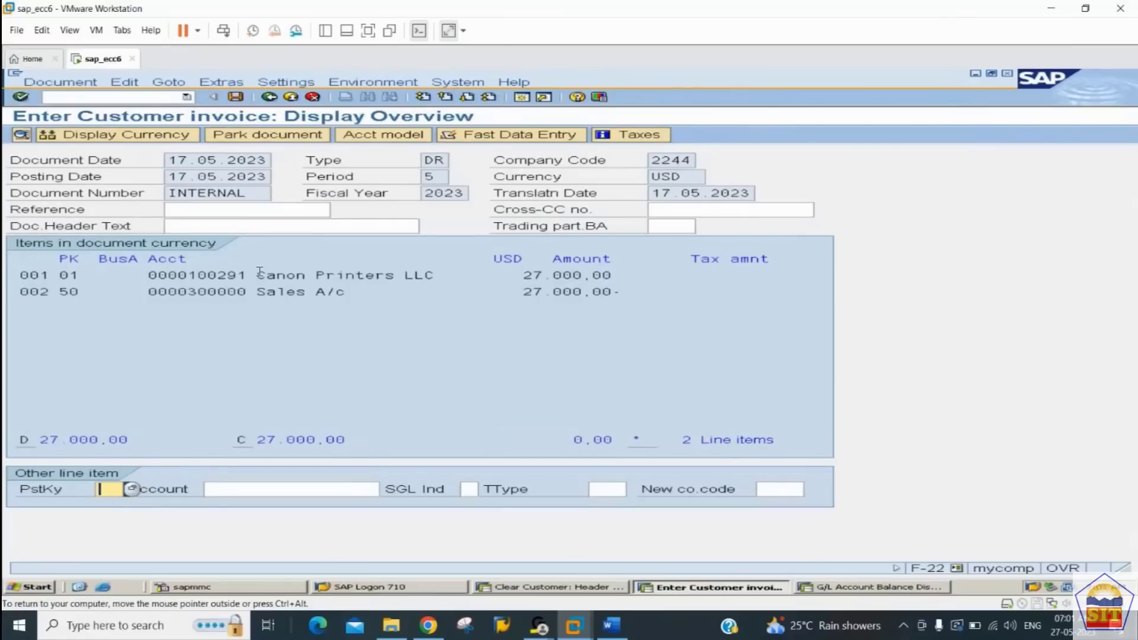
left_click(241, 101)
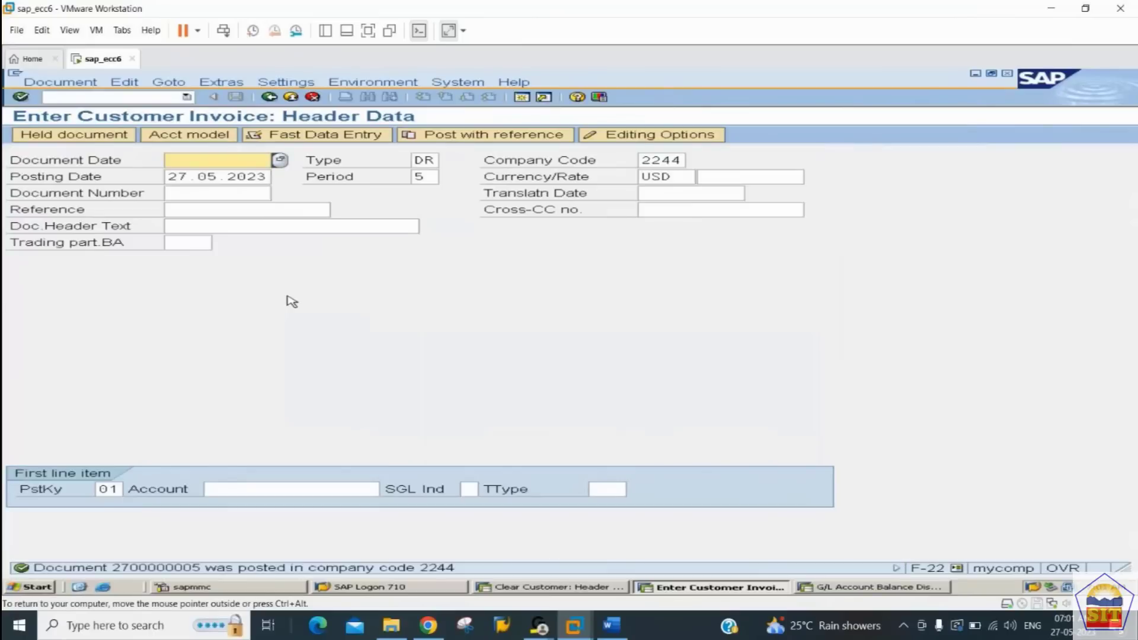
key("alt+Tab")
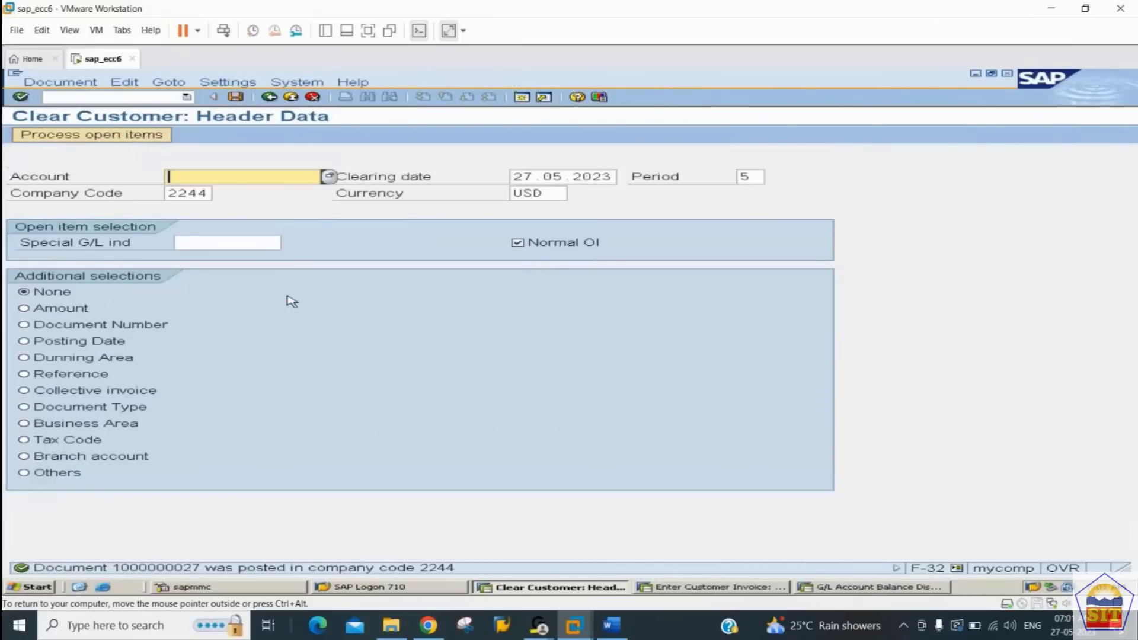
Step: Display the customer's open line items in company code 2244 at key date 27.05.2023 using transaction FBL5N
left_click(70, 98)
type("/n")
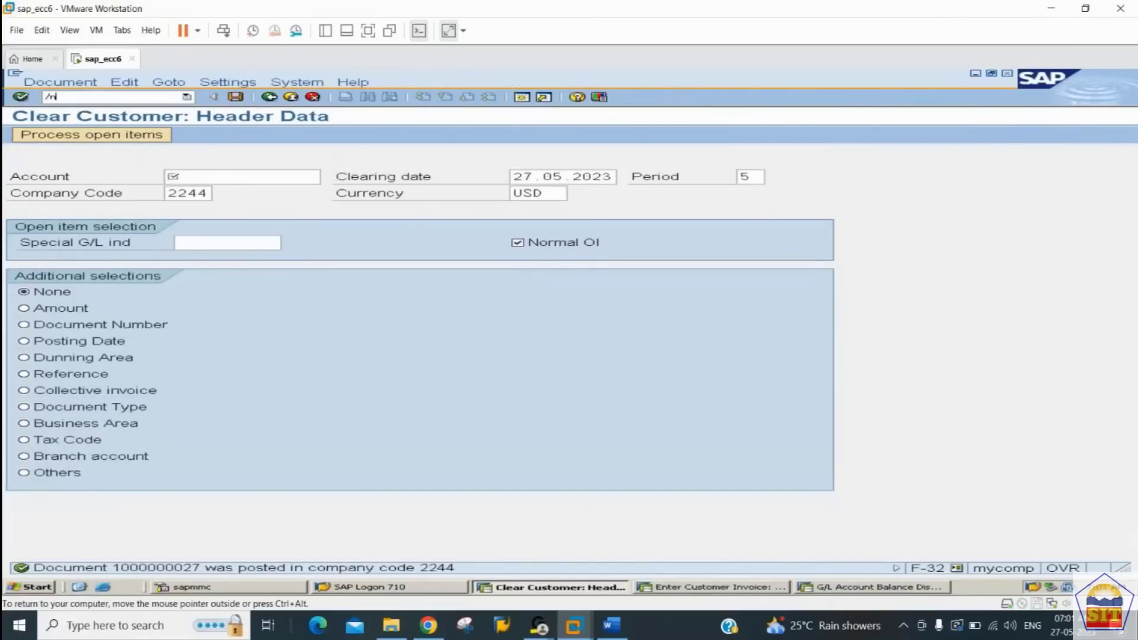
key("Return")
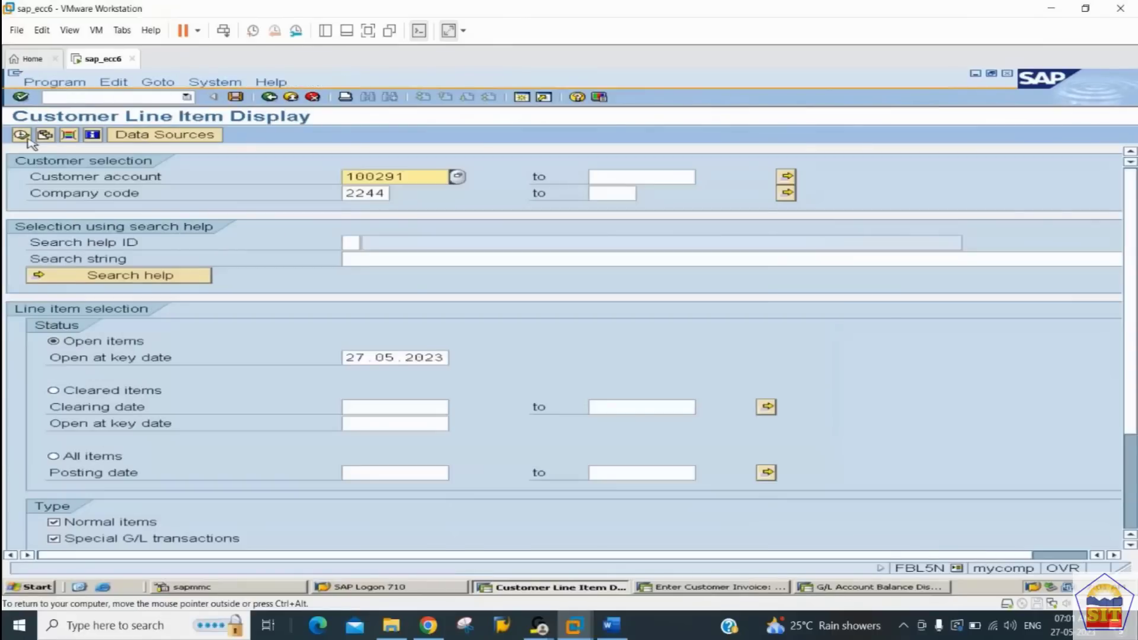
key("F8")
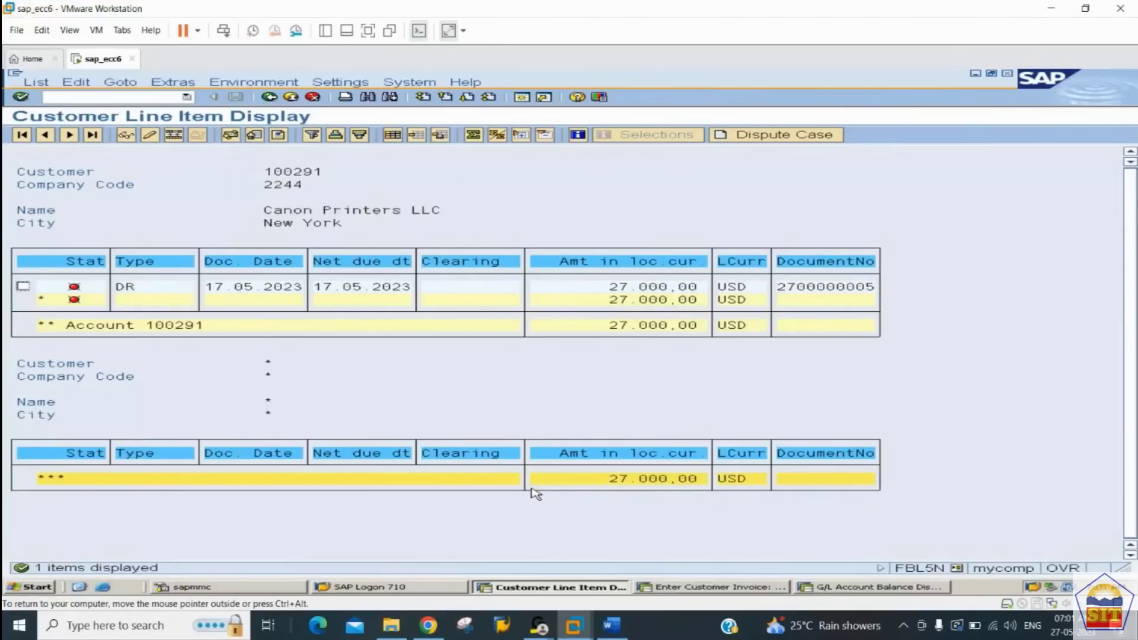
Step: Switch to the ACCOUNTS RECEIVABLE notes in Word and look up the instructions for the dunning run
left_click(613, 627)
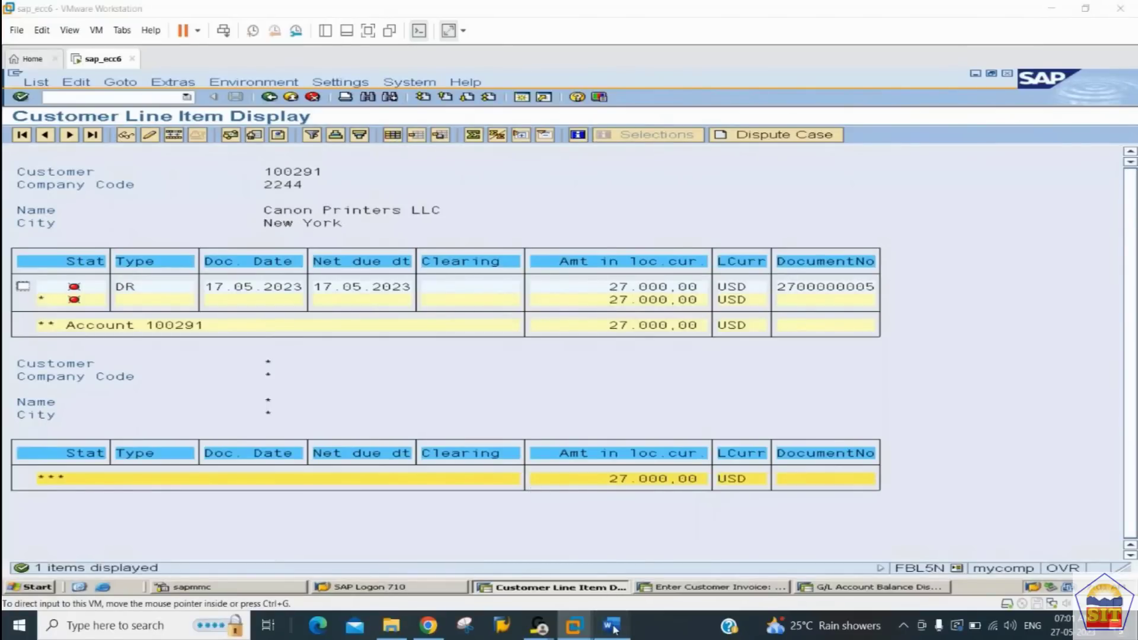
scroll(577, 579, "down", 10)
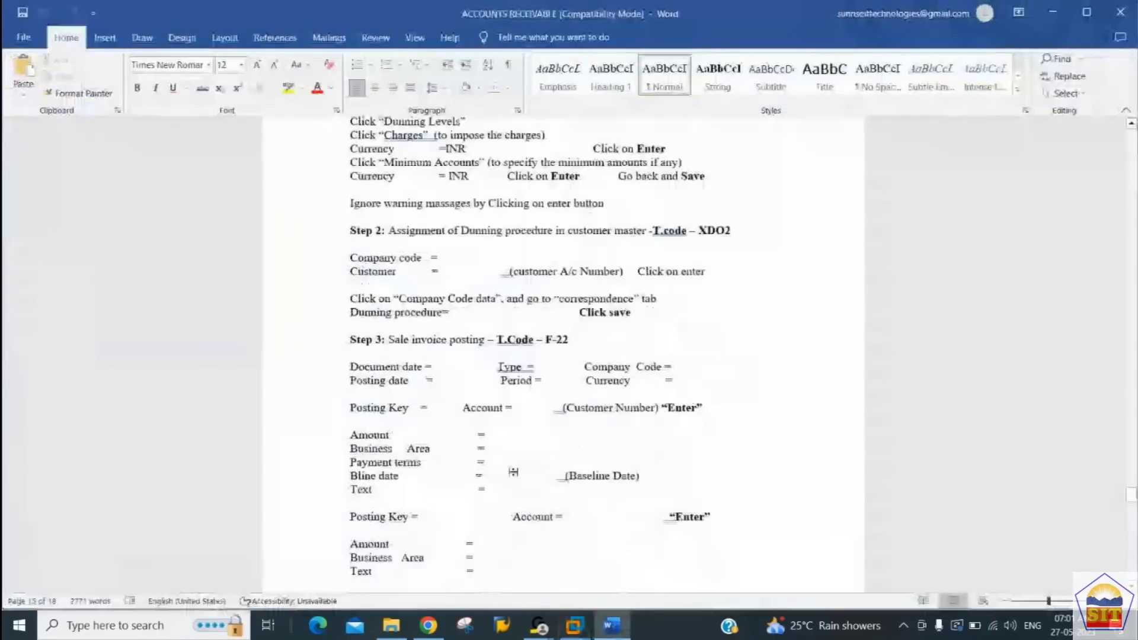
scroll(514, 472, "down", 5)
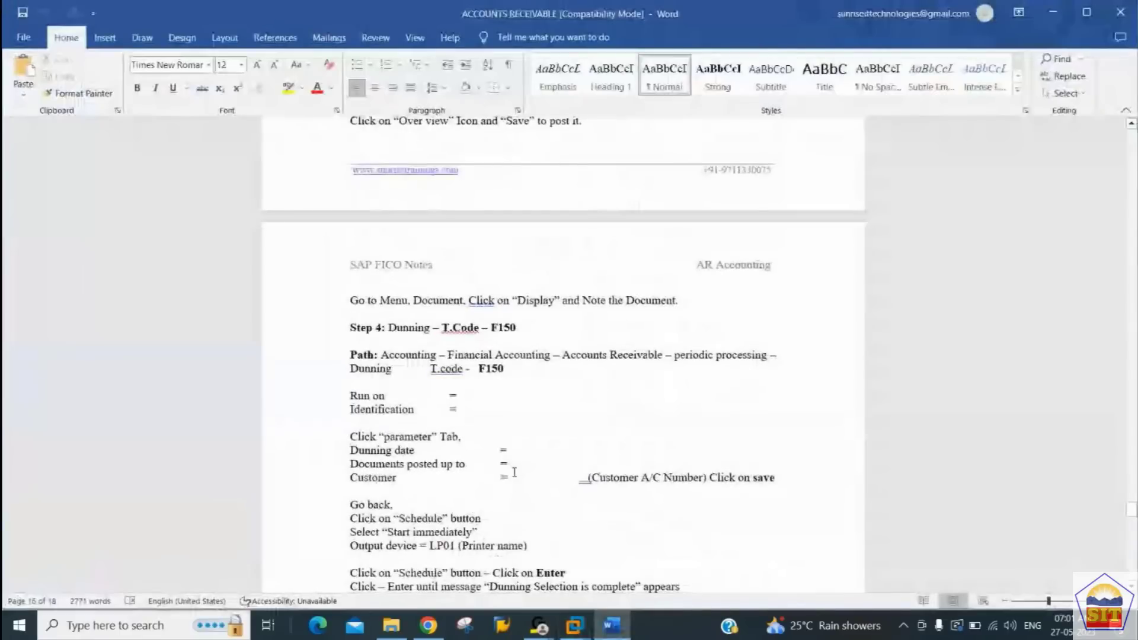
Step: Return to SAP, open dunning transaction F150 and identify the run with date 27.05.2023 and identification 2244
key("alt+Tab")
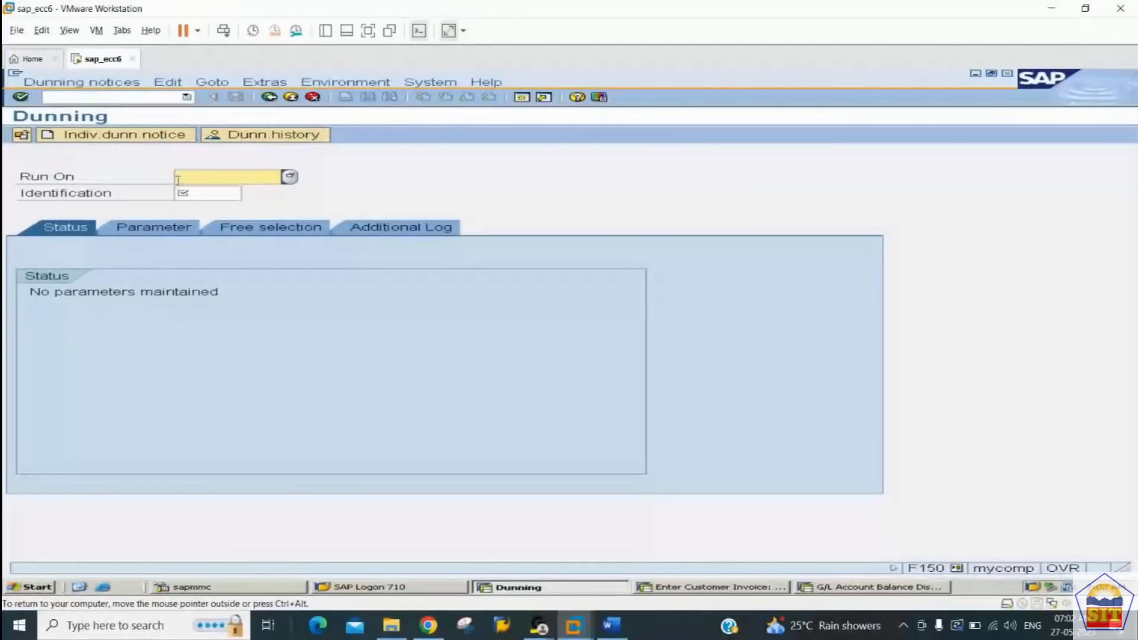
left_click(205, 196)
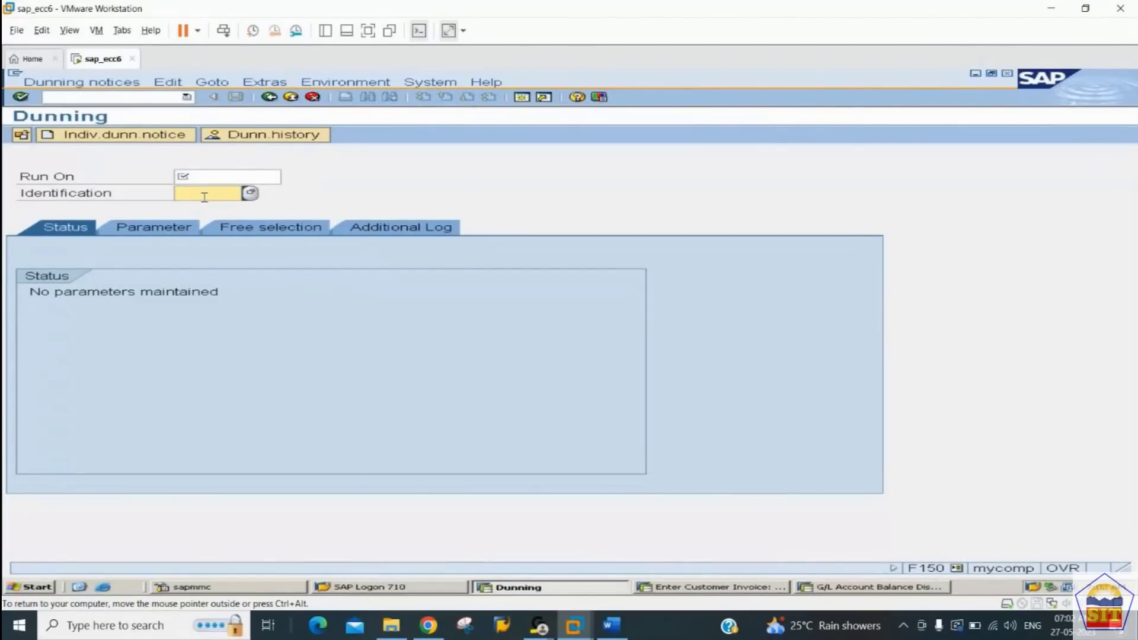
left_click(215, 177)
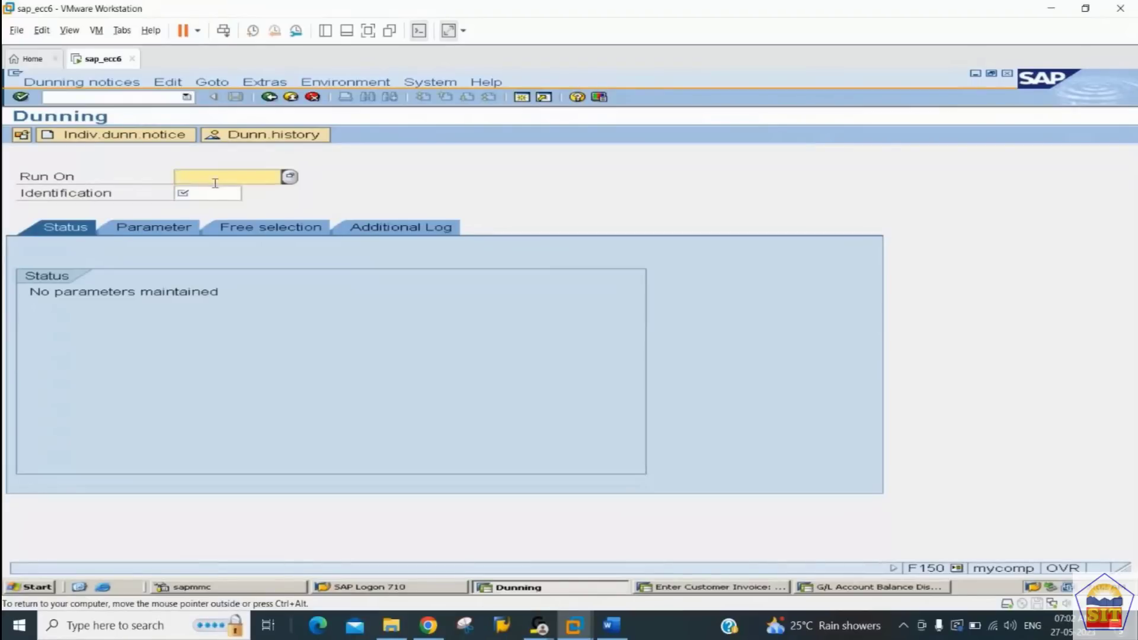
type("27.05.2023")
key("Tab")
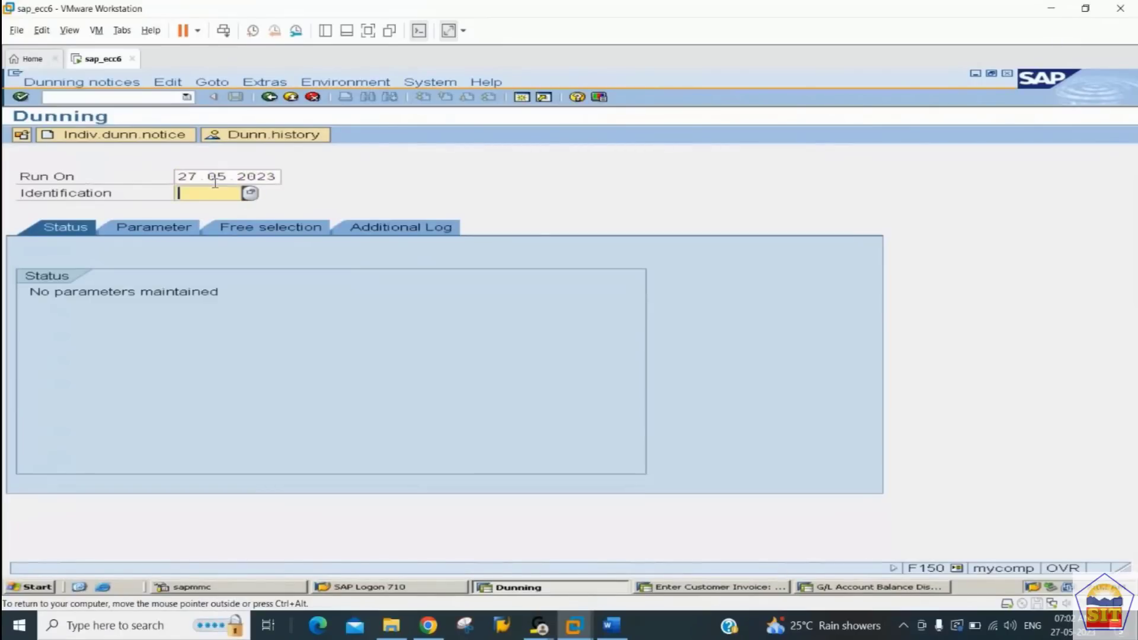
type("2244")
key("Return")
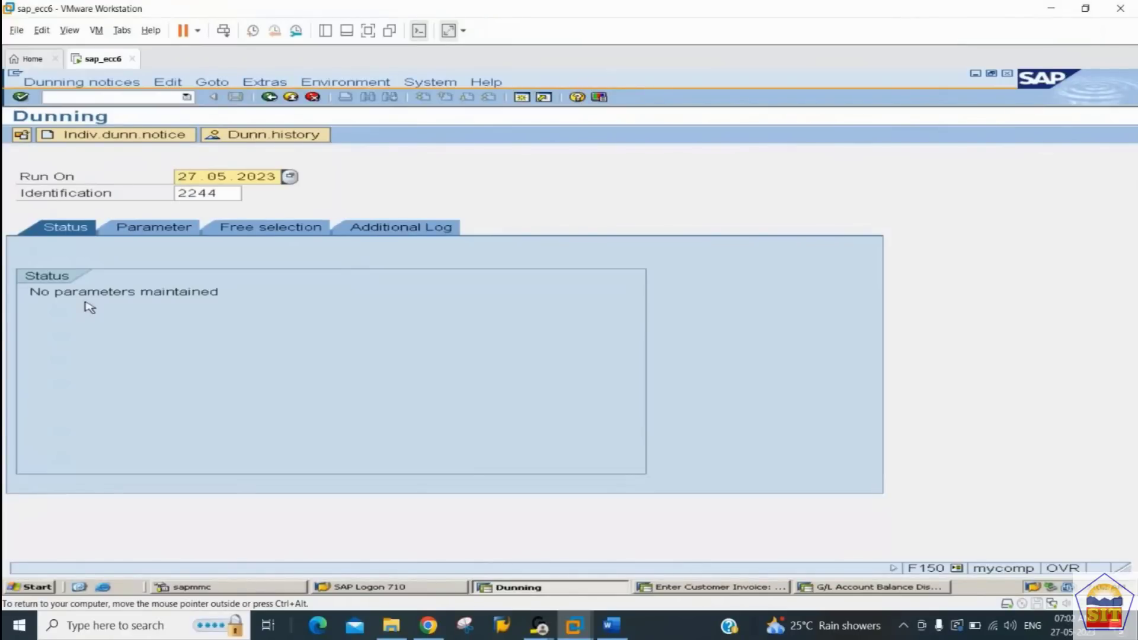
Step: In the dunning run parameters, set both the dunning date and the documents posted up to date to 27.05.2023
left_click(153, 231)
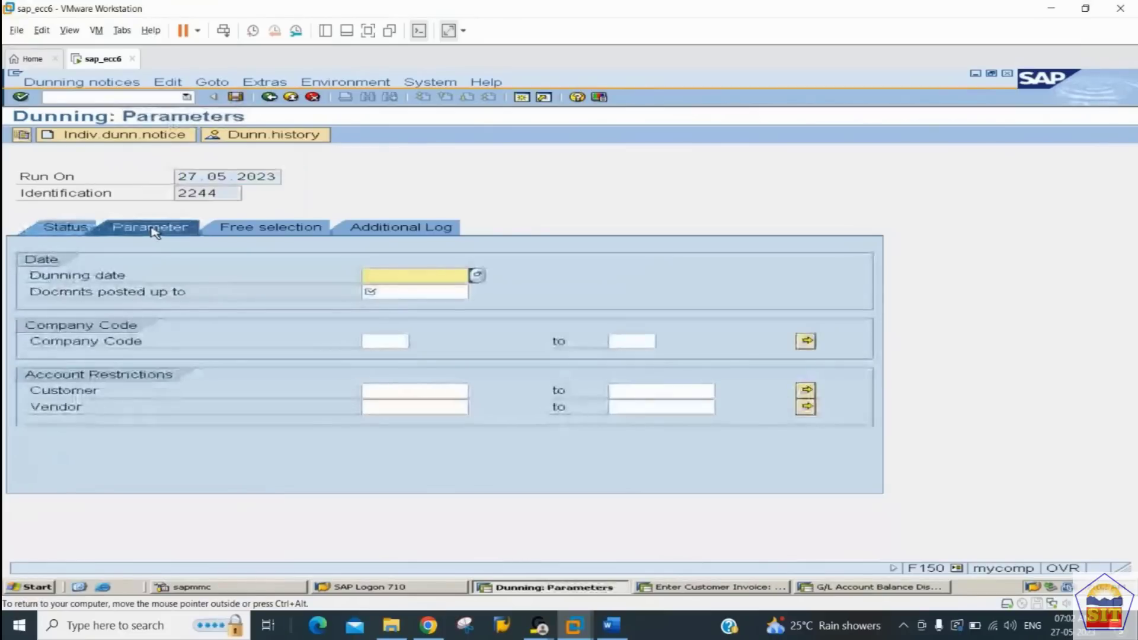
type("2")
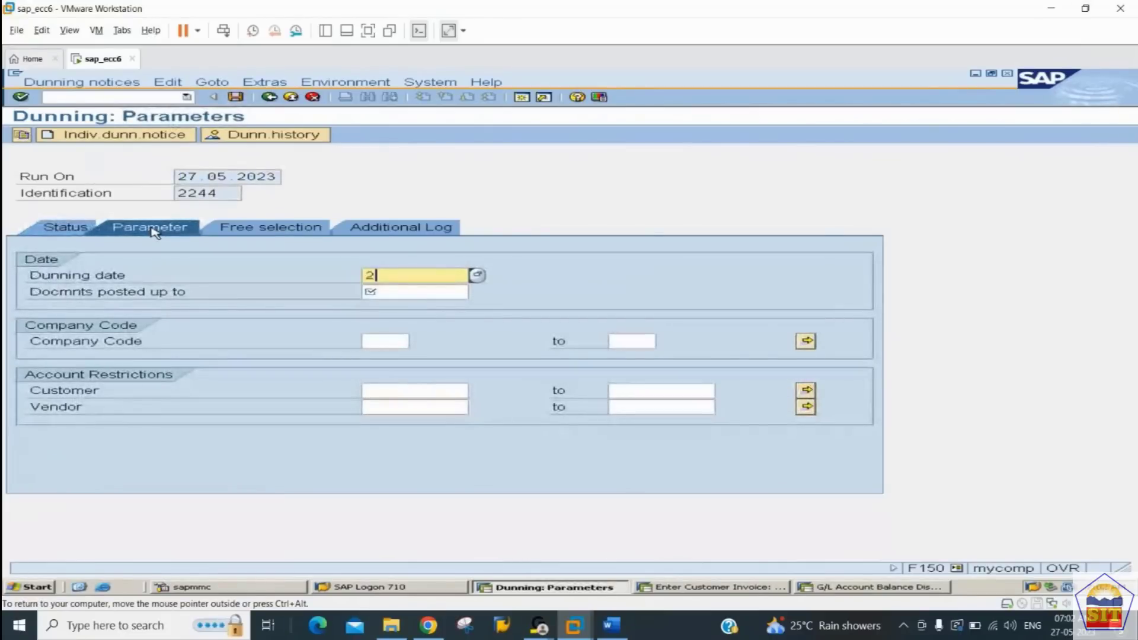
type("7.05.2023")
key("shift+Home")
key("ctrl+c")
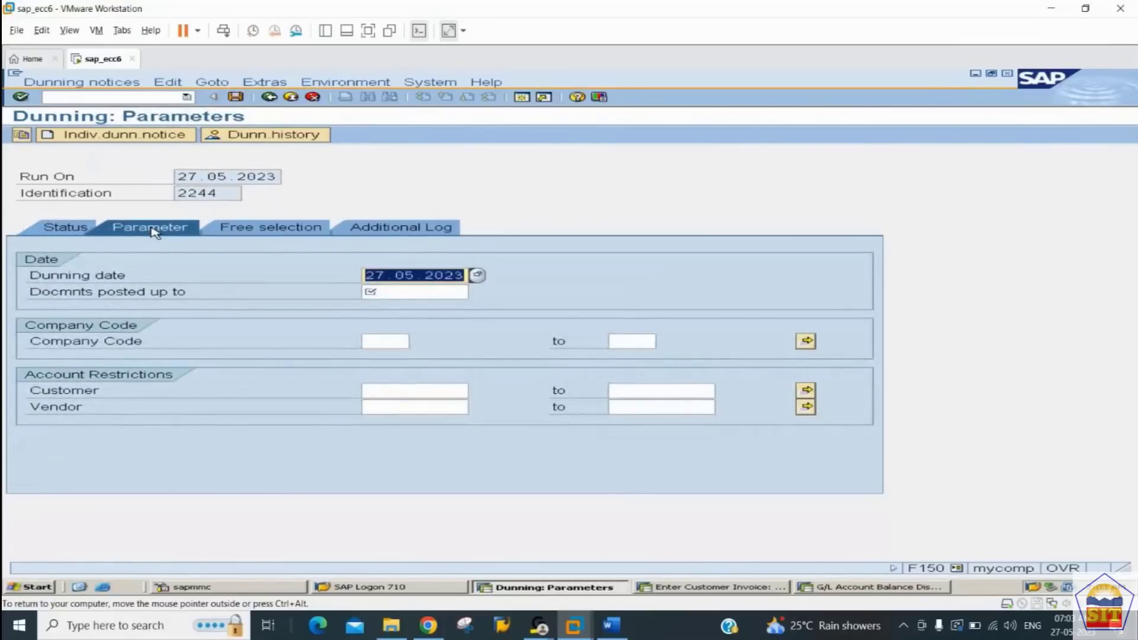
key("Tab")
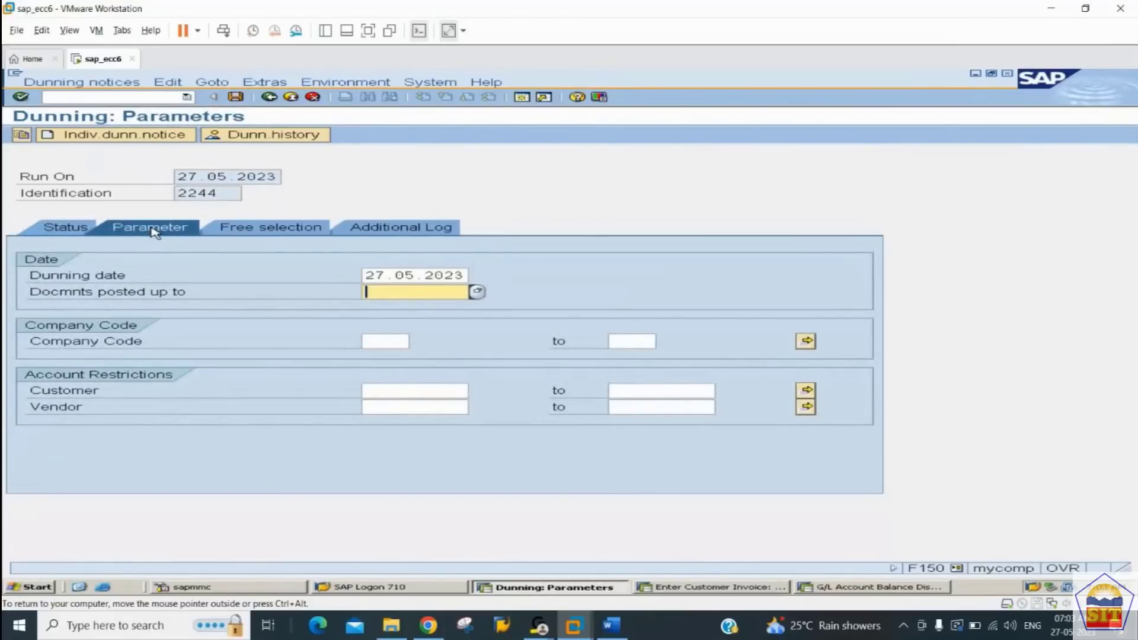
key("ctrl+v")
key("Tab")
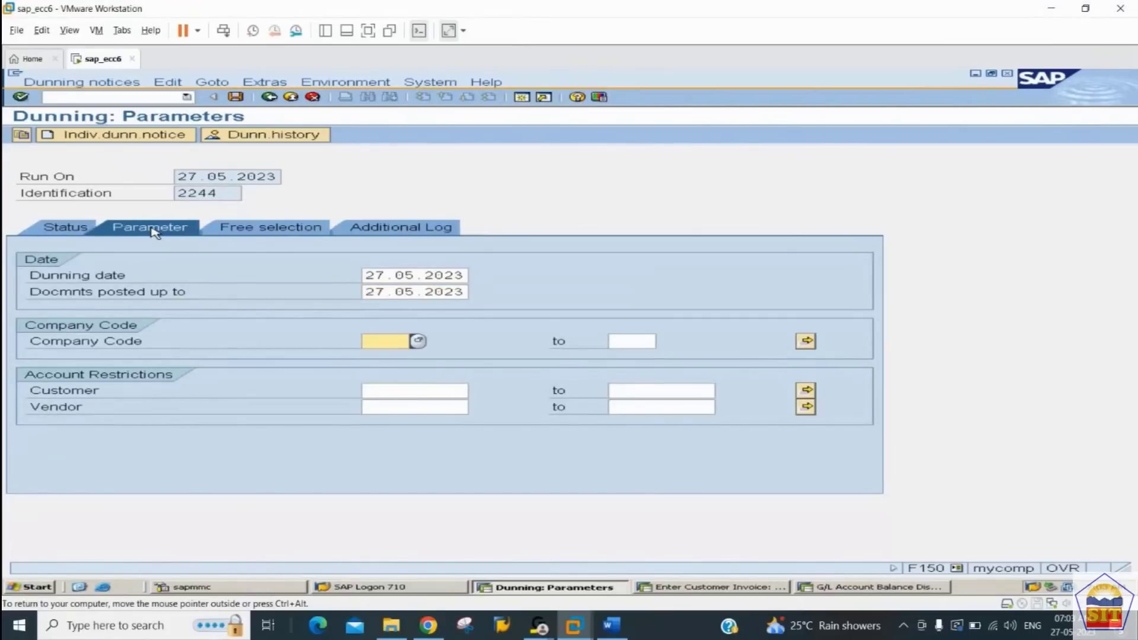
Step: Restrict the dunning parameters to company code 2244 and customers 1 to ALL, and save them
type("2244")
key("Tab")
key("Tab")
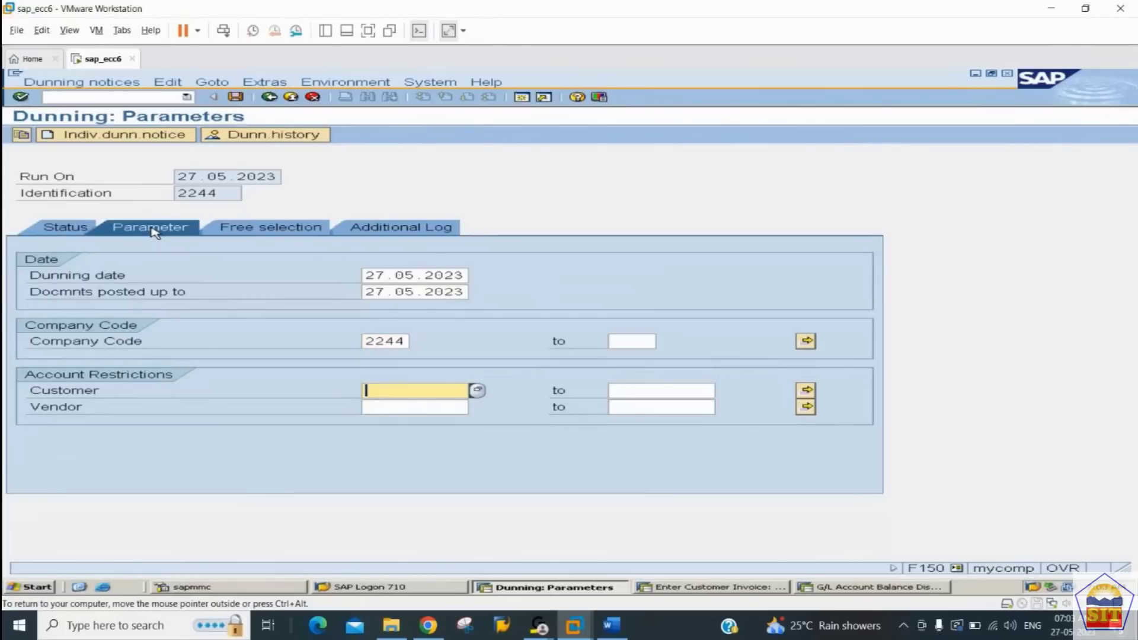
type("1")
key("Tab")
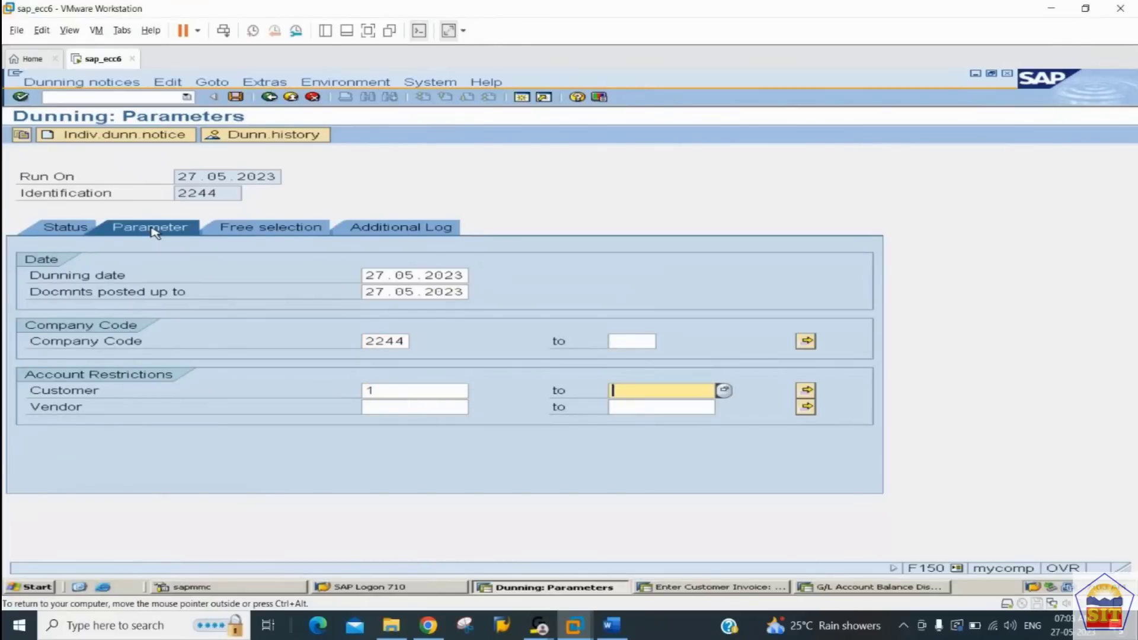
type("all")
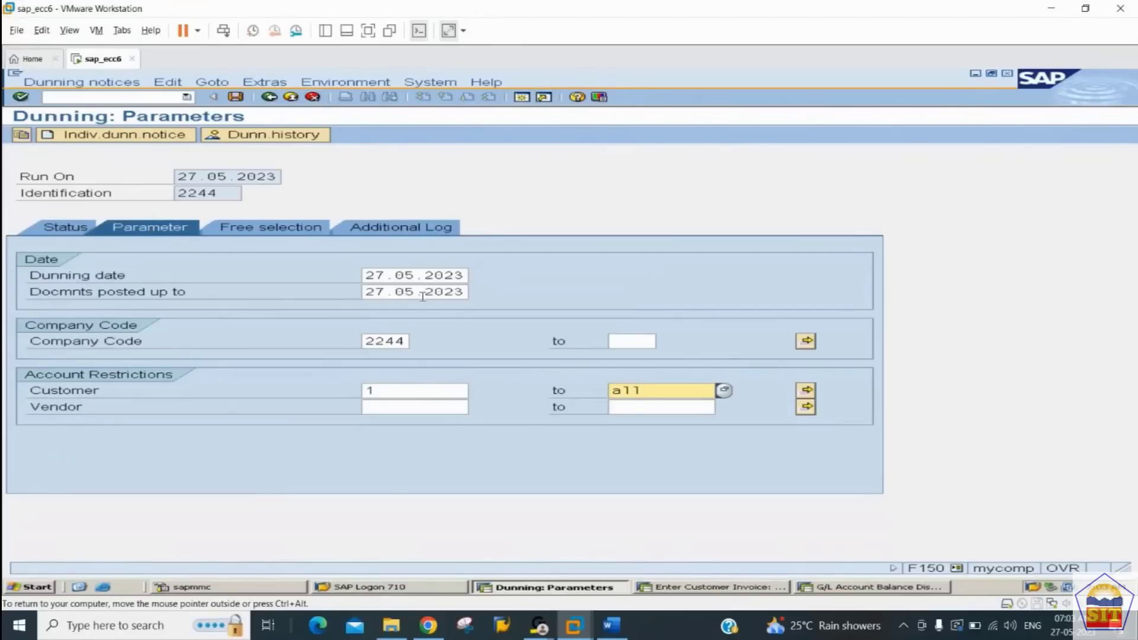
left_click(807, 392)
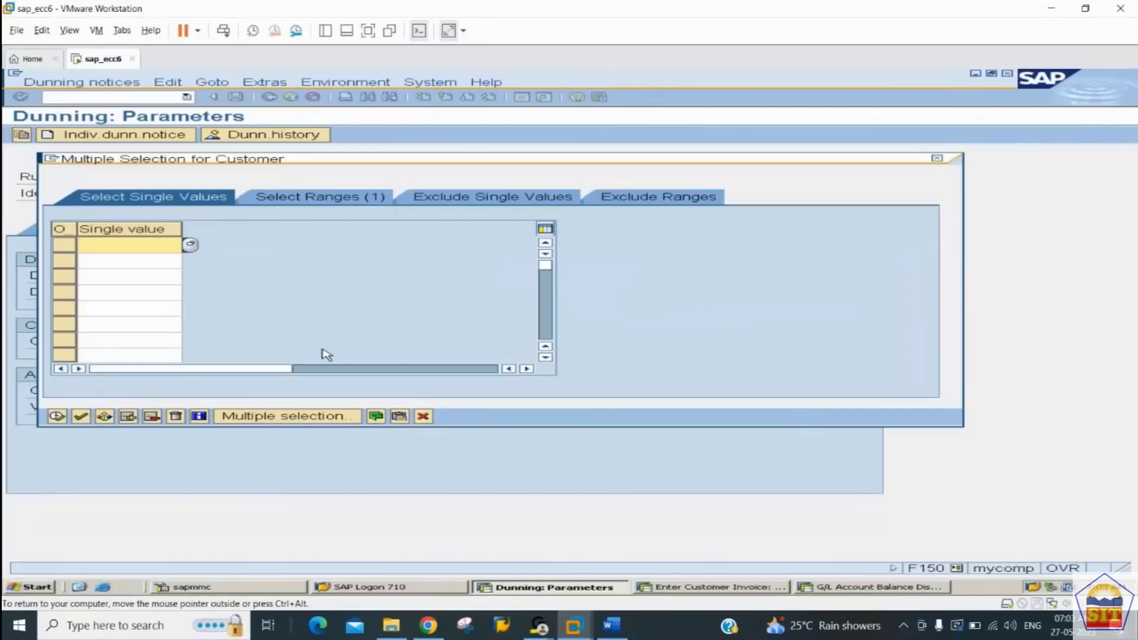
left_click(424, 418)
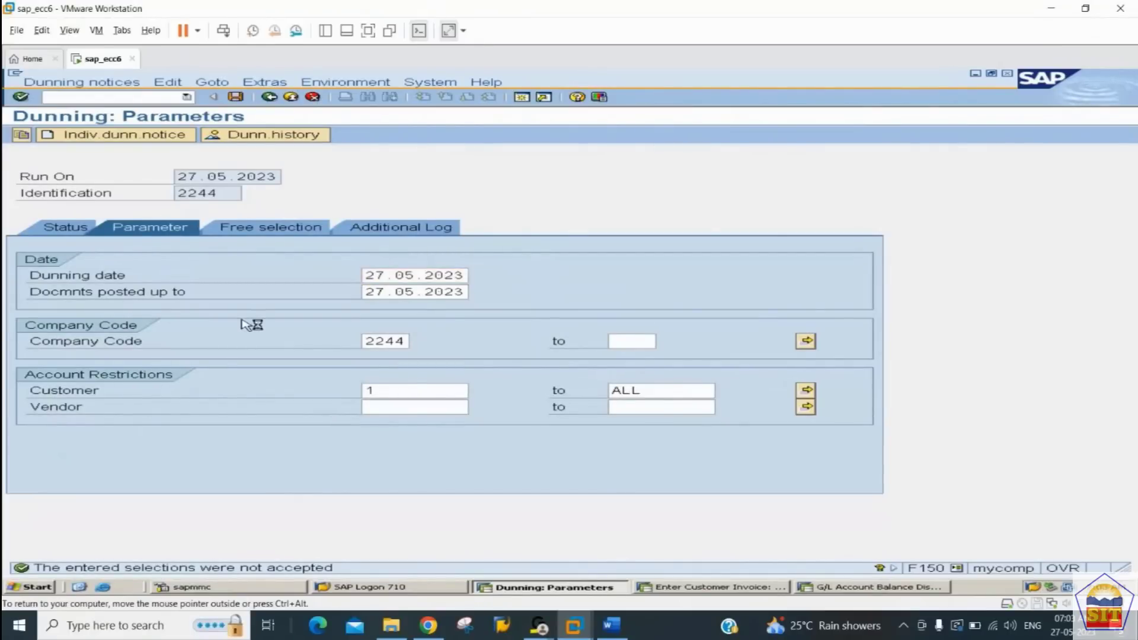
key("ctrl+s")
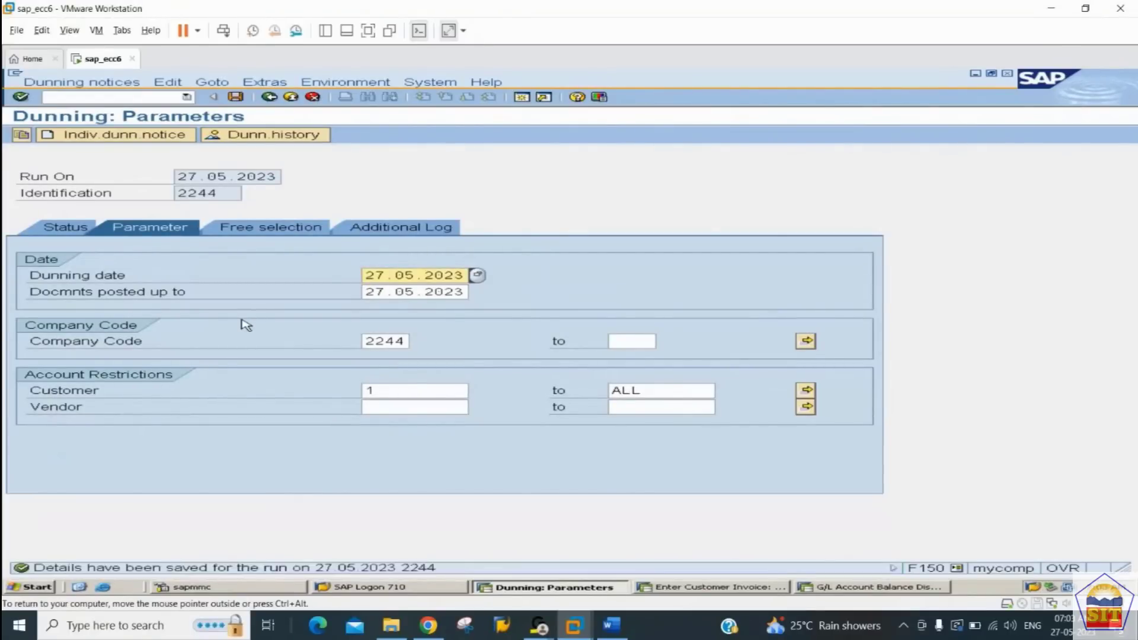
Step: Schedule the dunning selection to start immediately with output device LP01, and refresh the run's status
left_click(67, 230)
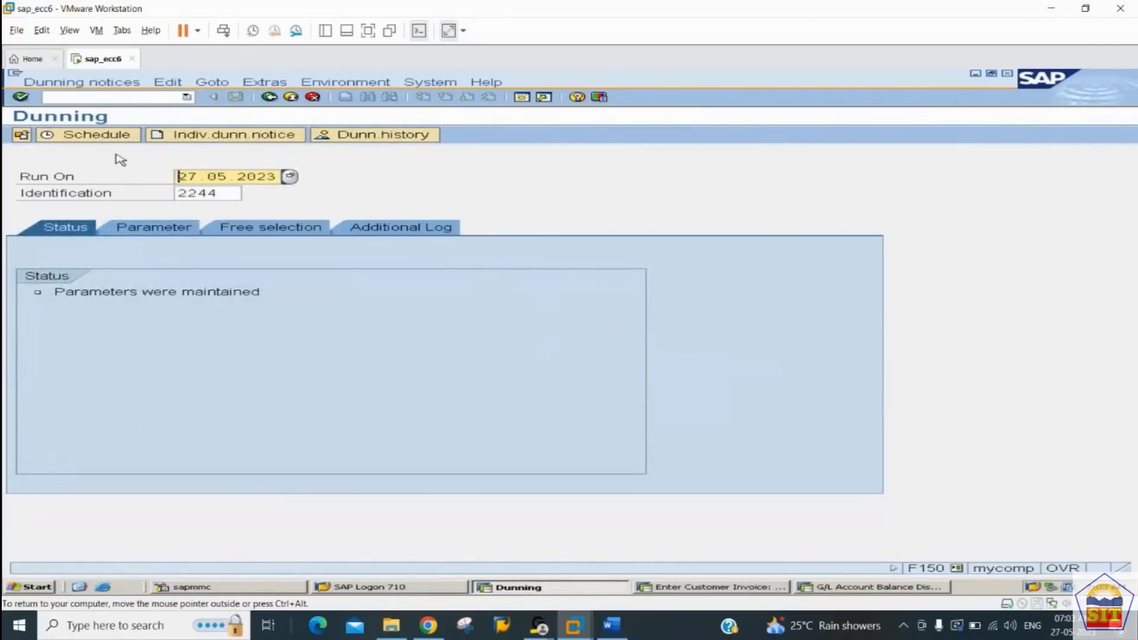
left_click(97, 136)
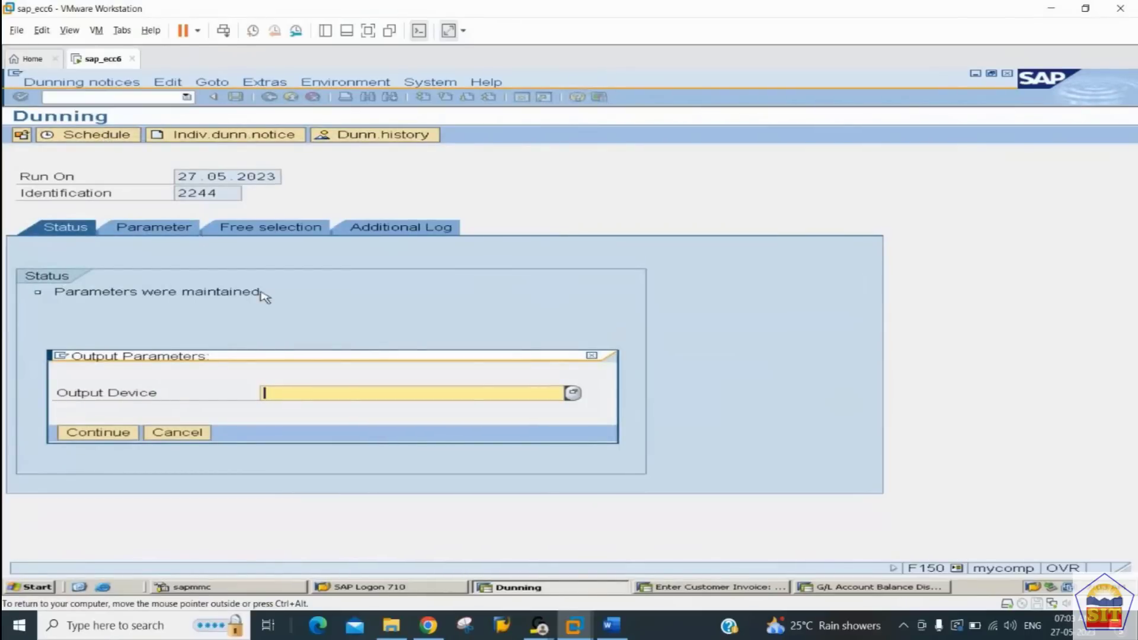
type("LP")
key("Down")
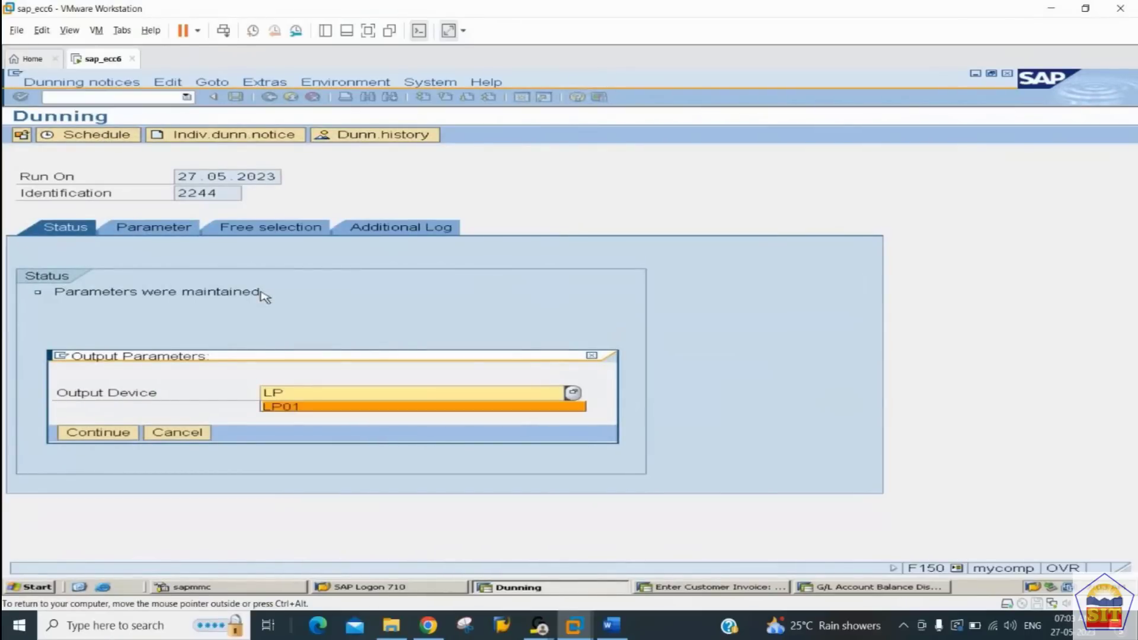
key("Return")
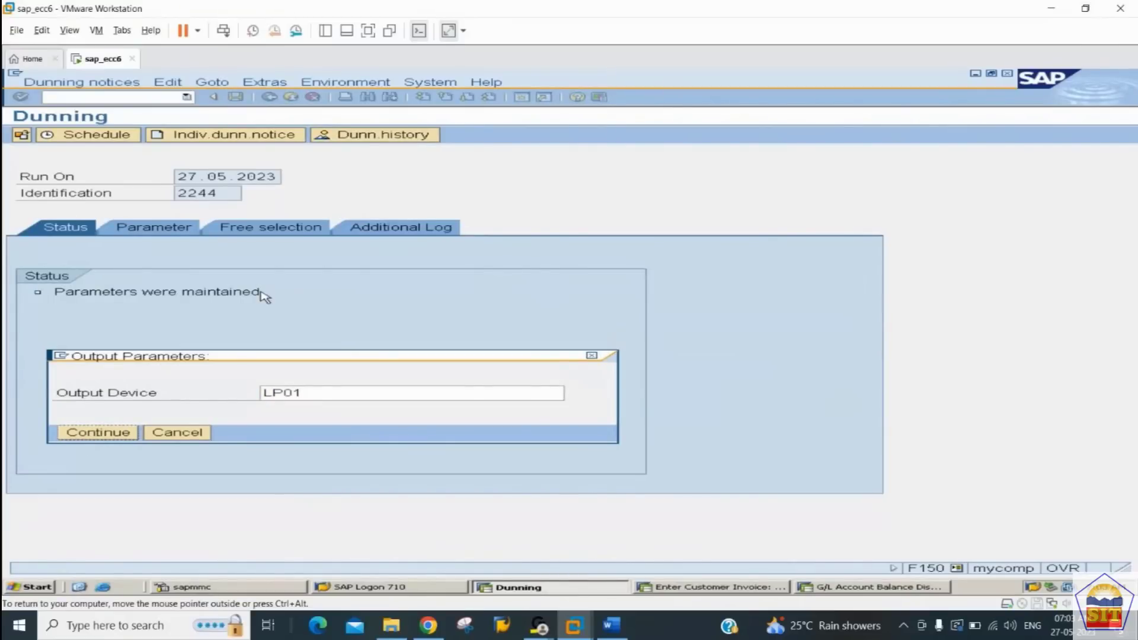
key("Return")
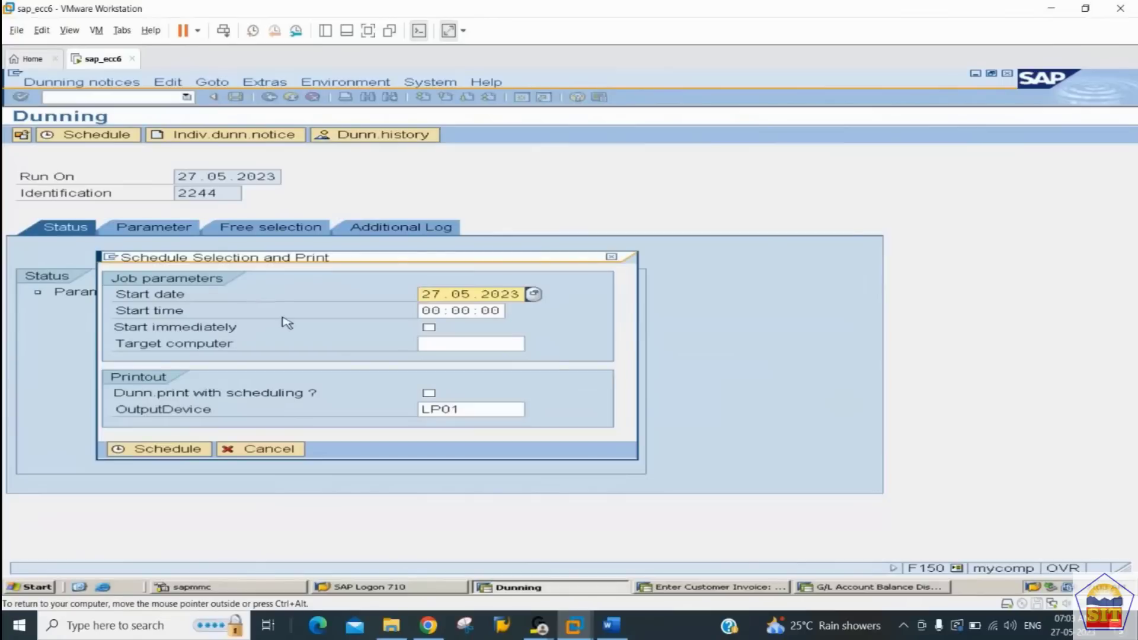
left_click(428, 327)
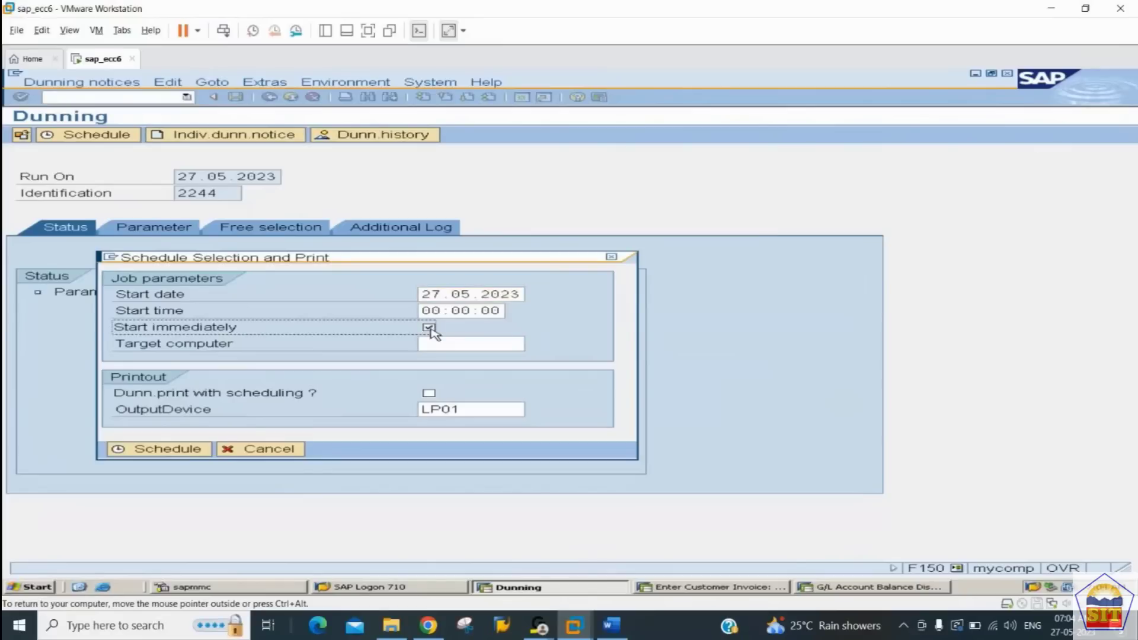
left_click(168, 449)
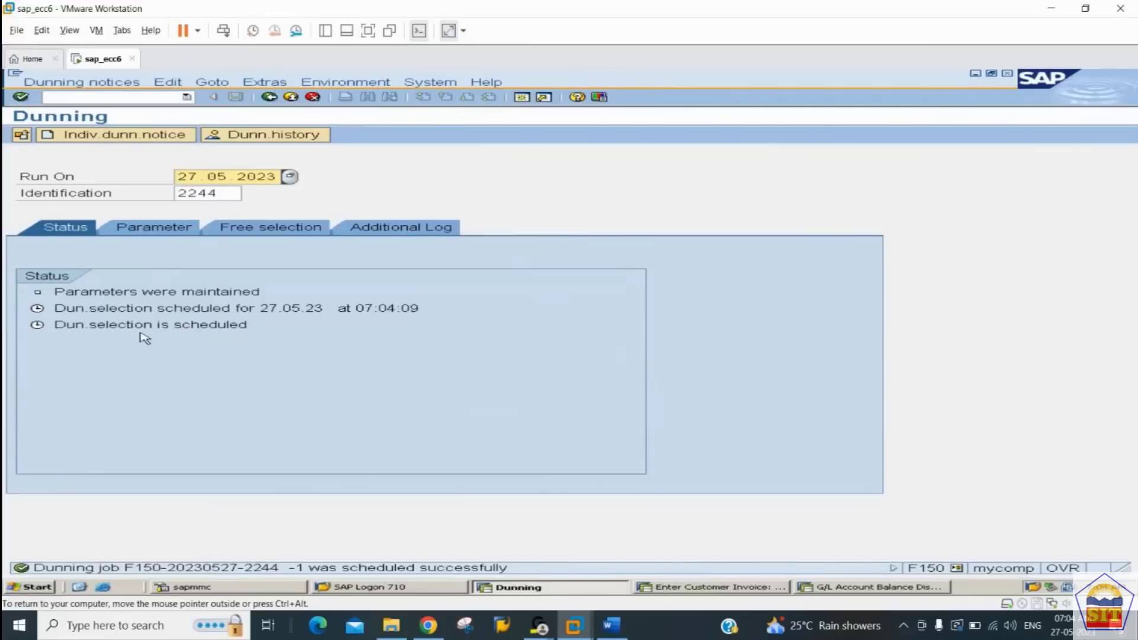
key("Return")
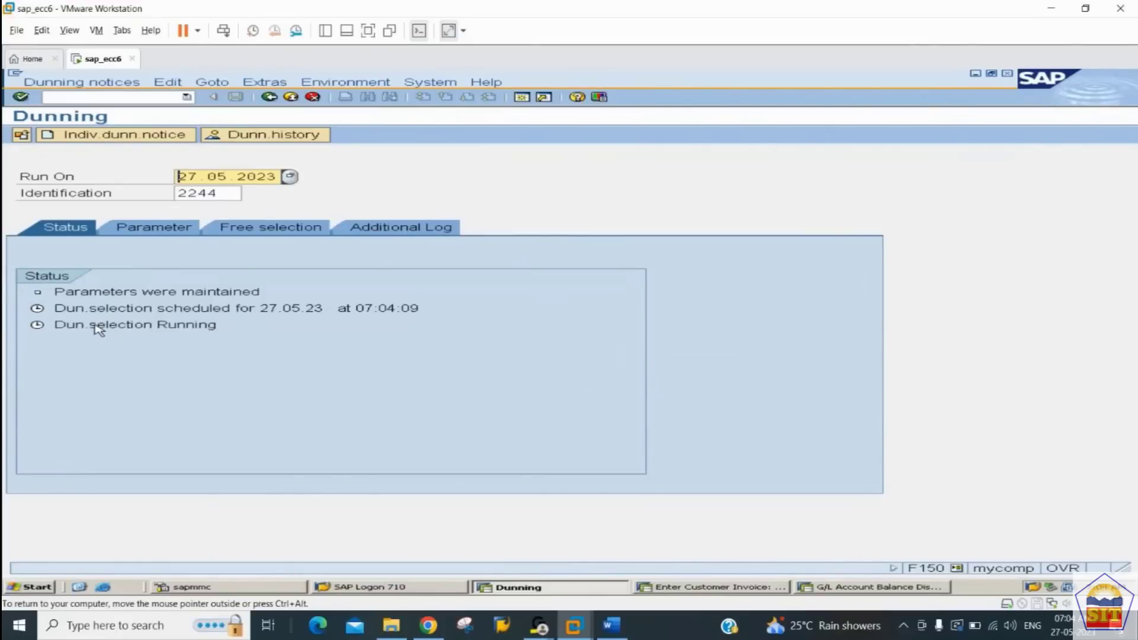
key("Return")
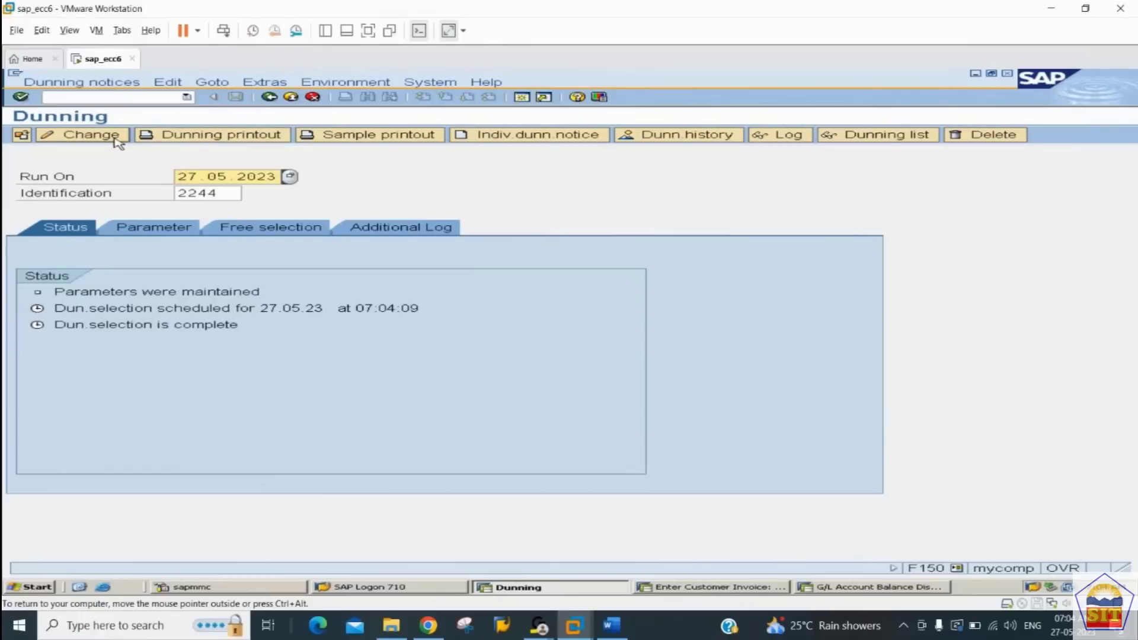
Step: Schedule the dunning printout to start immediately on output device LP01, and refresh the run's status
left_click(211, 140)
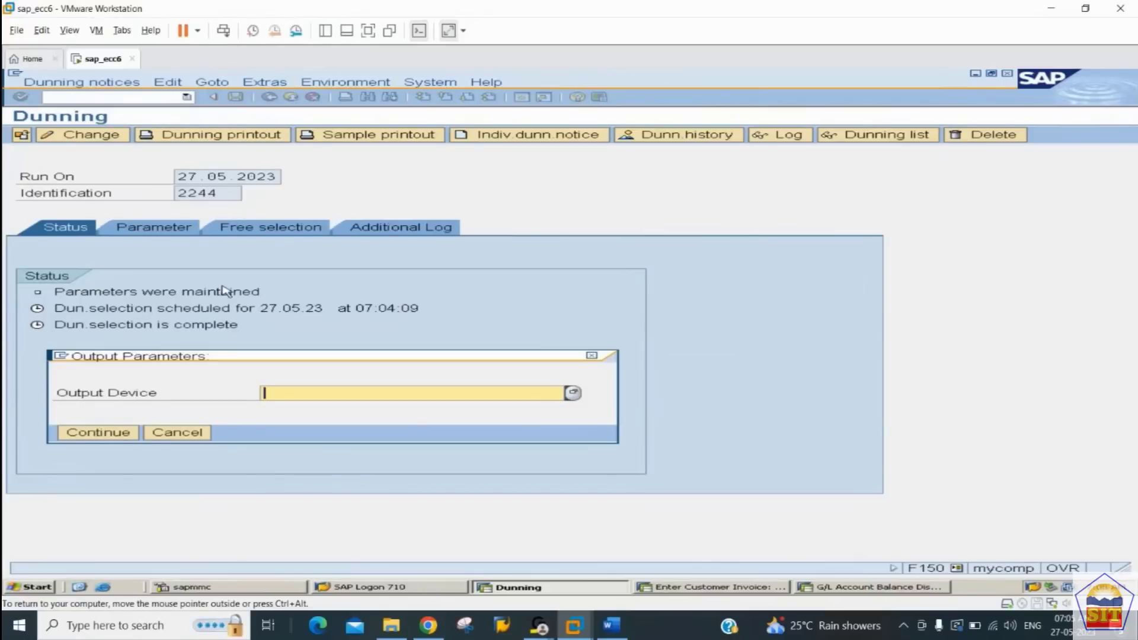
key("BackSpace")
key("Down")
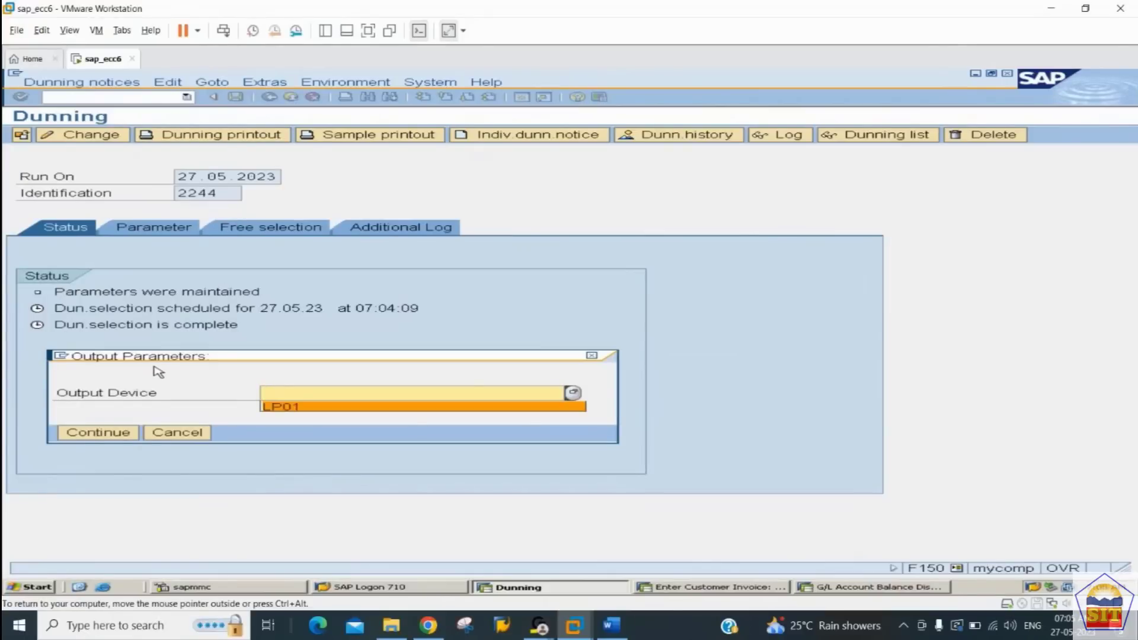
key("Return")
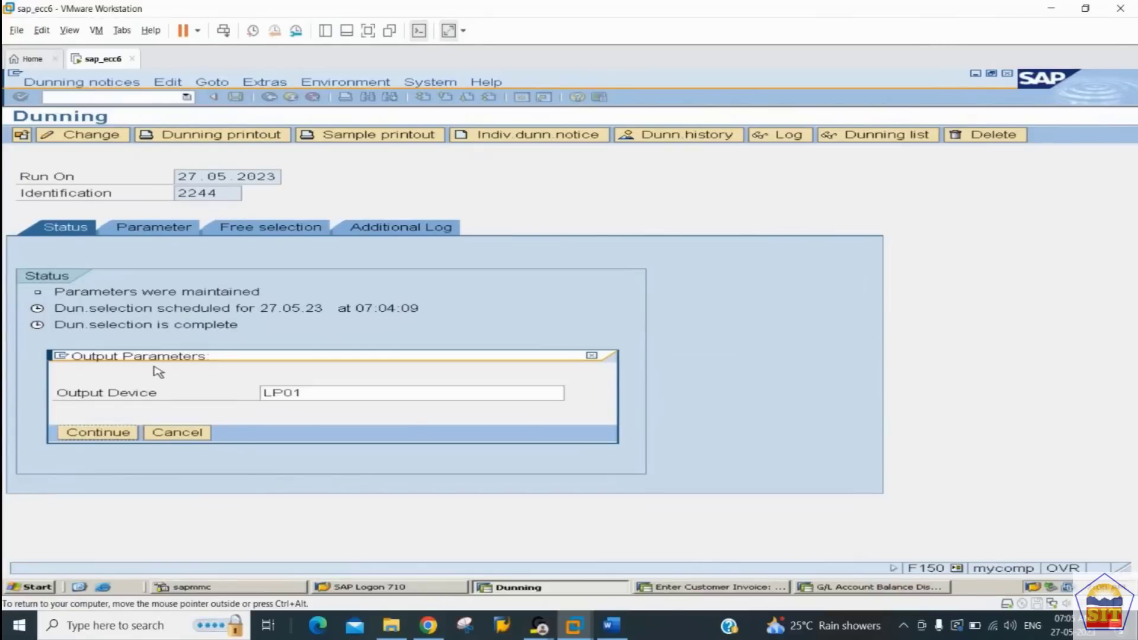
key("Return")
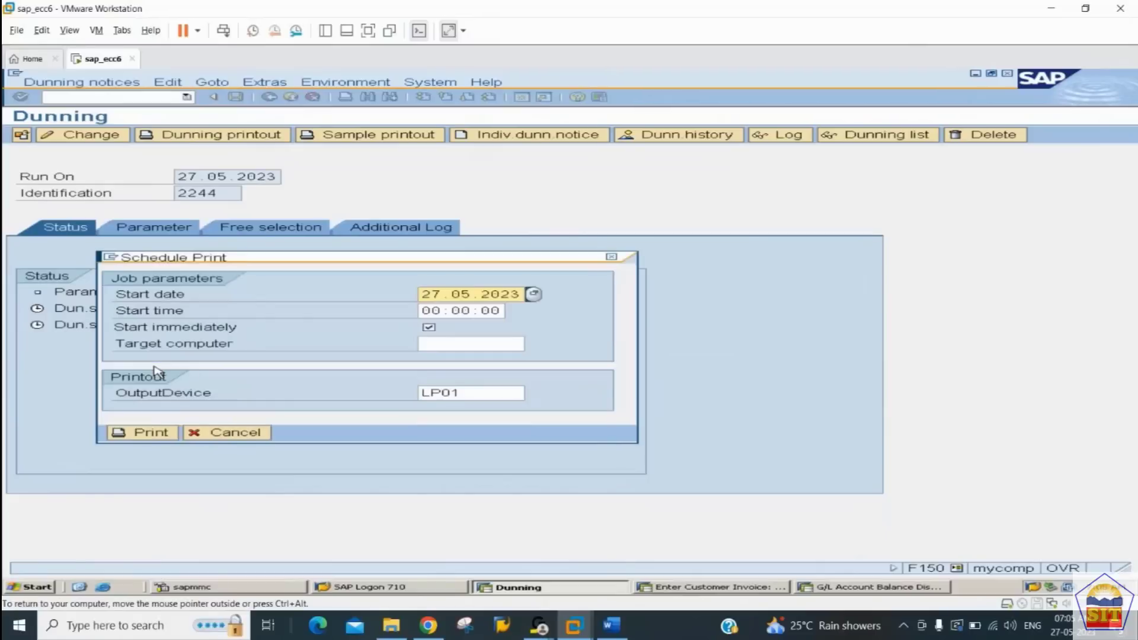
left_click(158, 436)
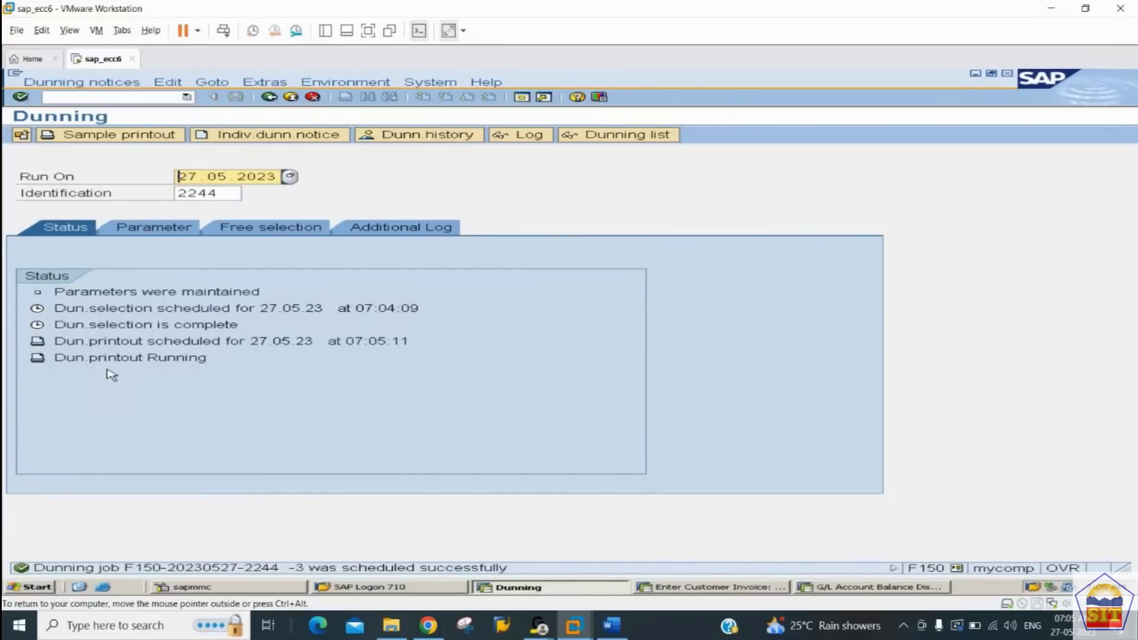
key("Return")
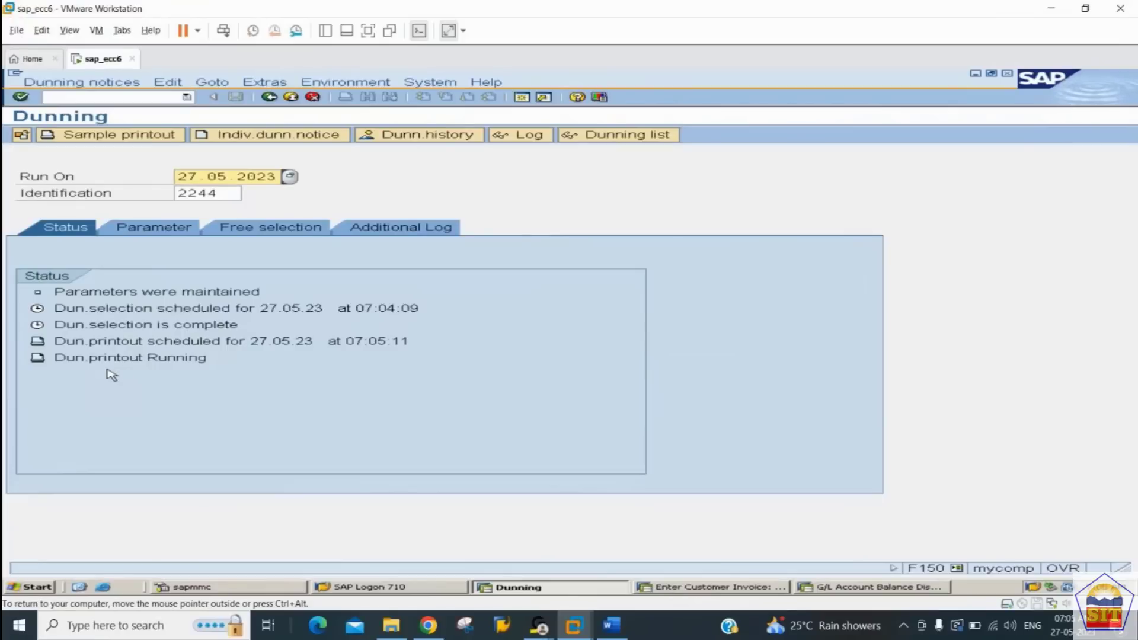
key("Return")
key("Return")
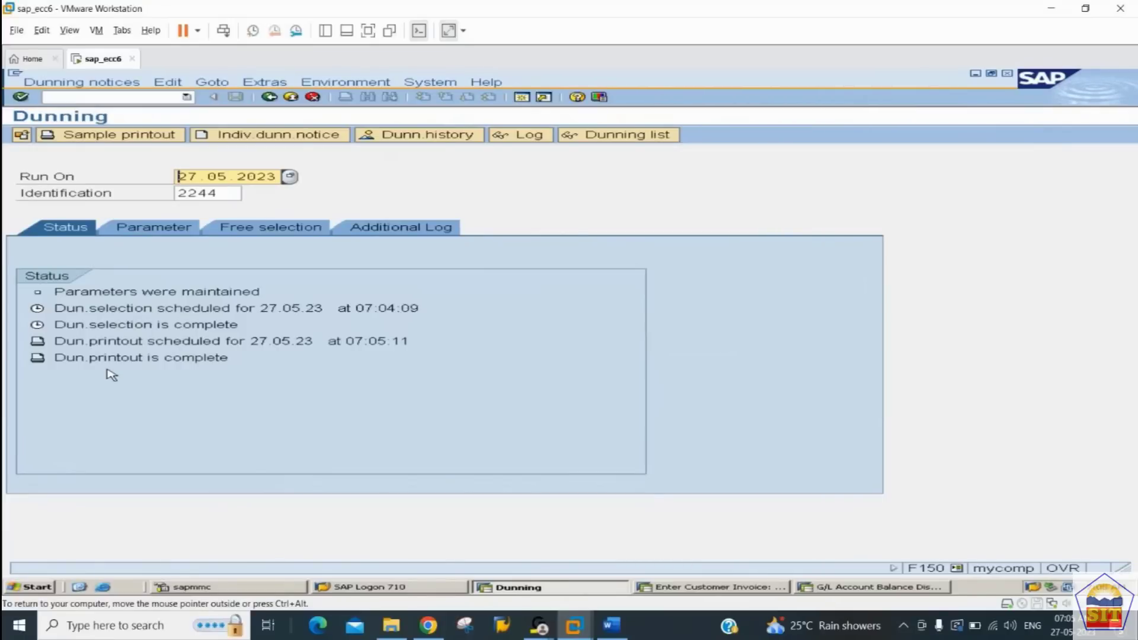
Step: Display the dunning history for account type D in company code 2244
left_click(419, 138)
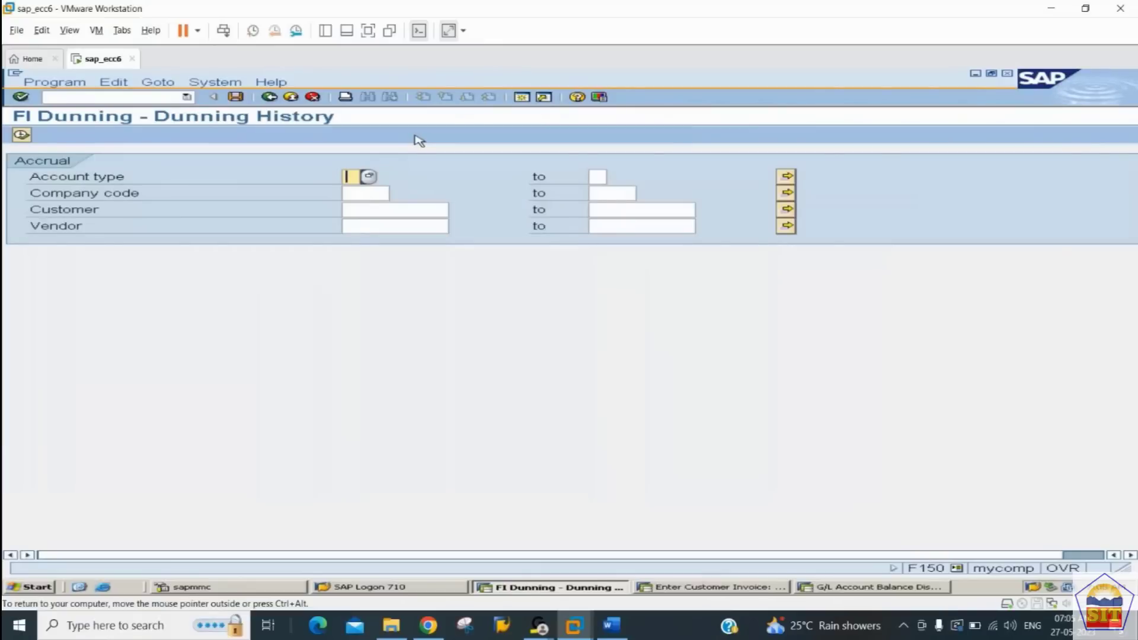
type("D")
key("Tab")
key("Tab")
type("2244")
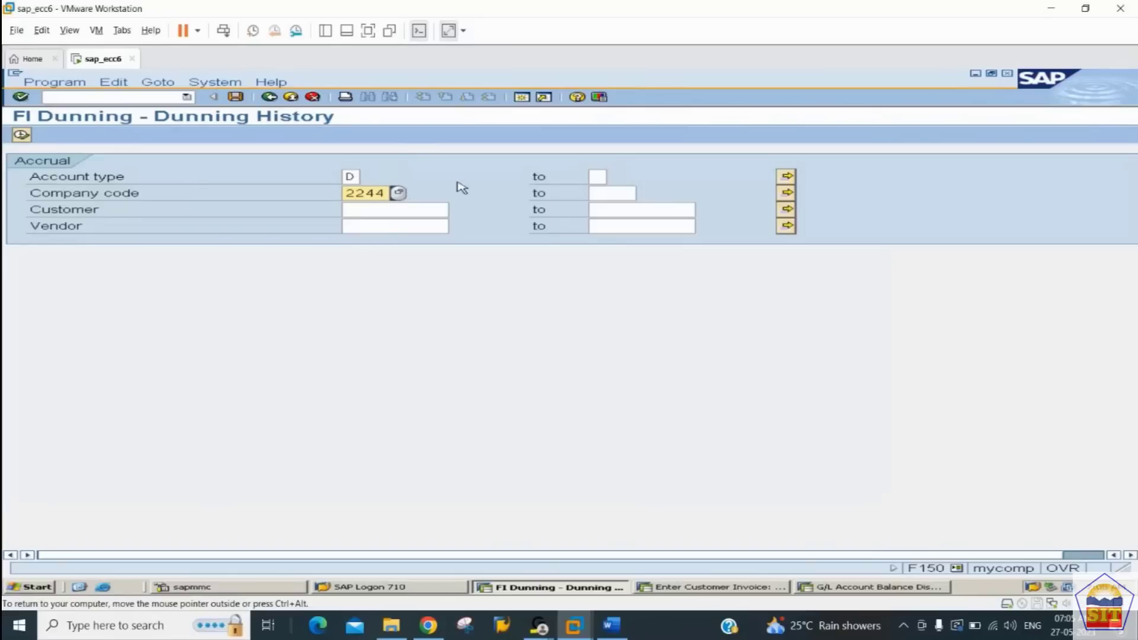
left_click(21, 135)
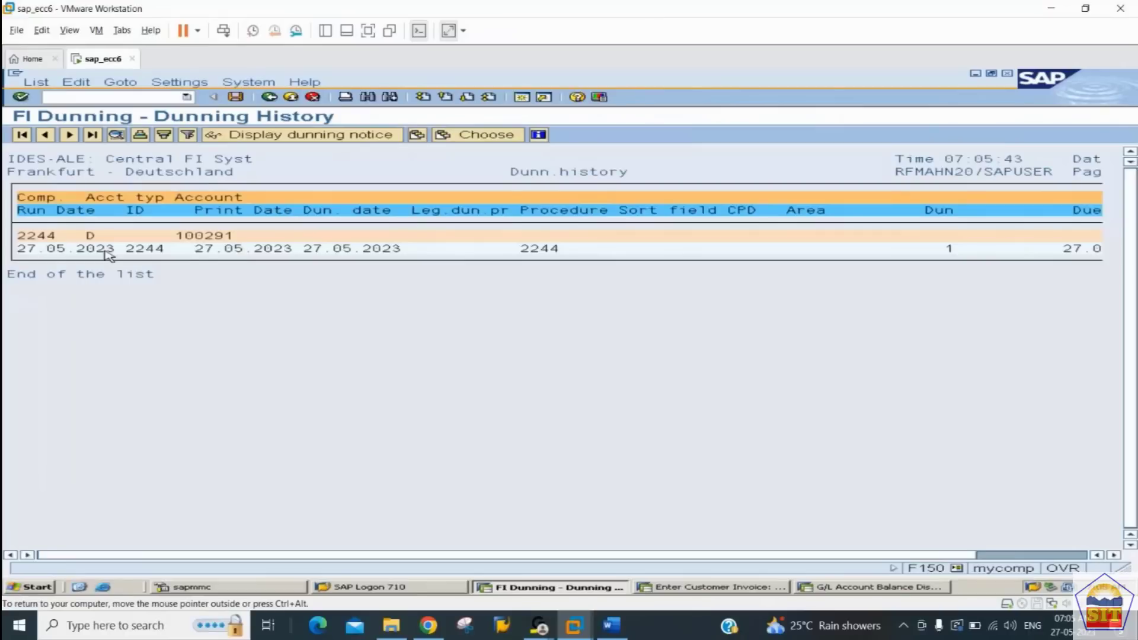
Step: Display the dunning notice of the 27.05.2023 run and check its line item's document number and days in arrears
left_click(160, 250)
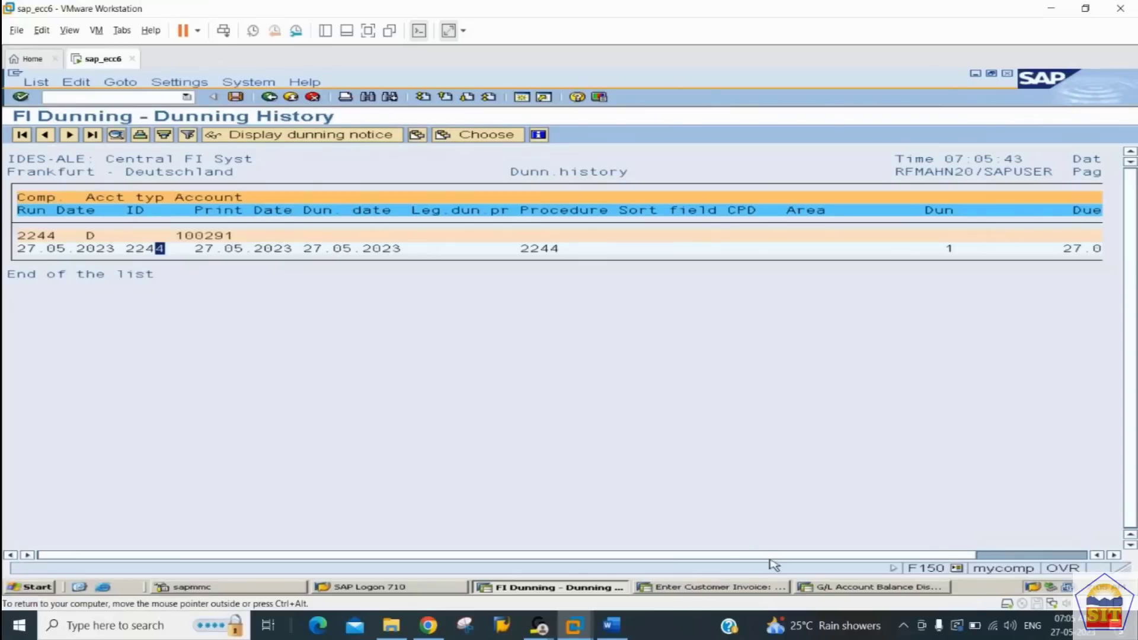
left_click_drag(768, 555, 866, 556)
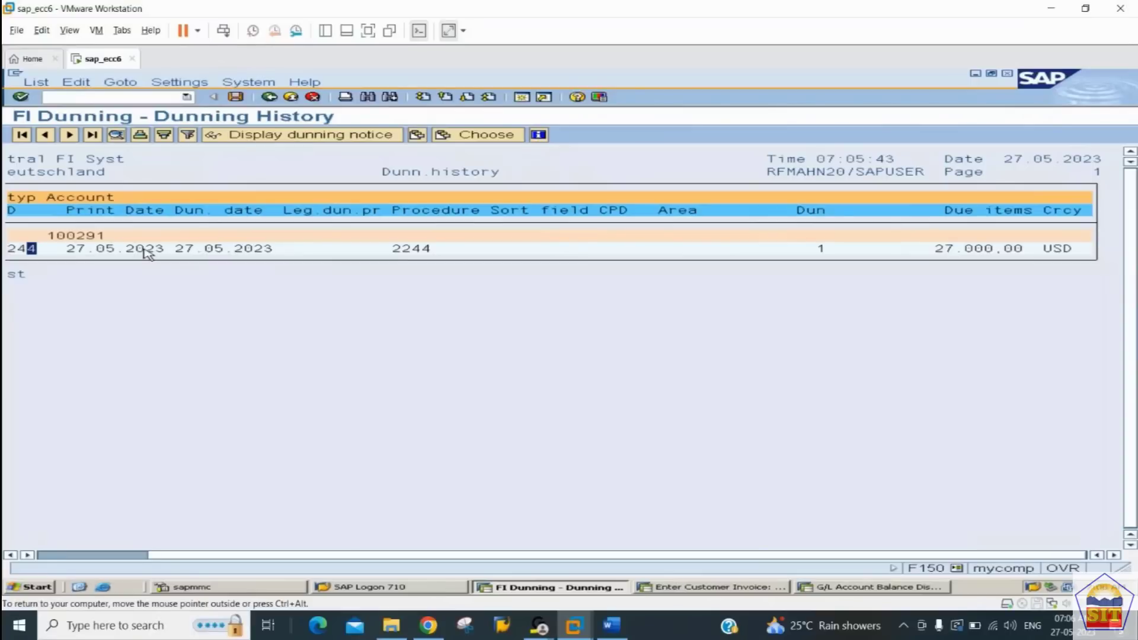
left_click(292, 136)
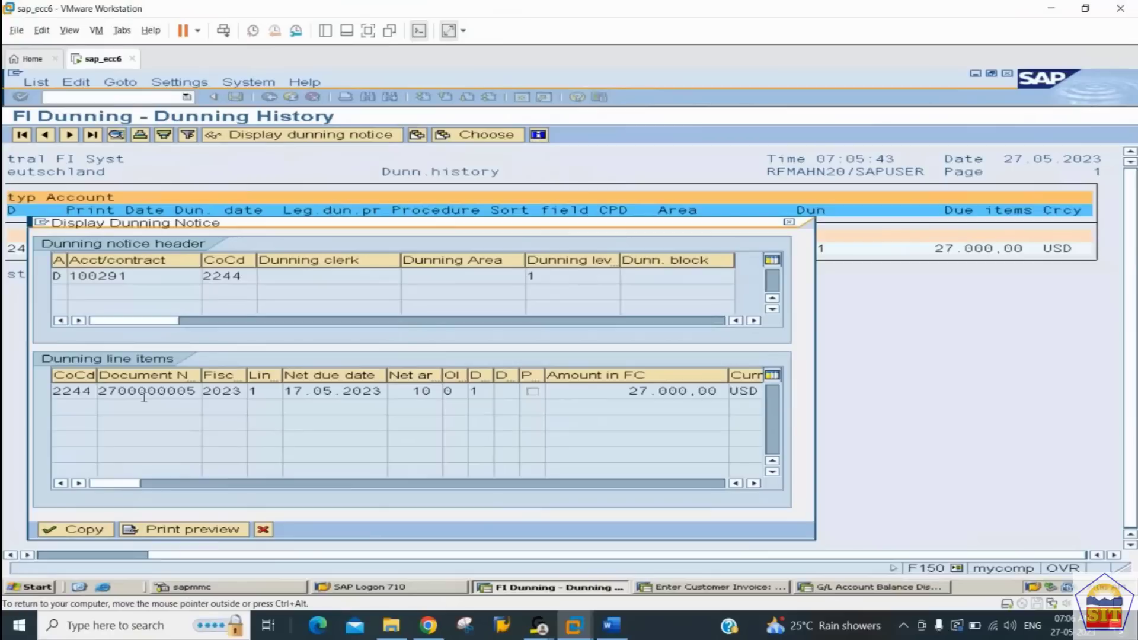
left_click_drag(118, 391, 188, 385)
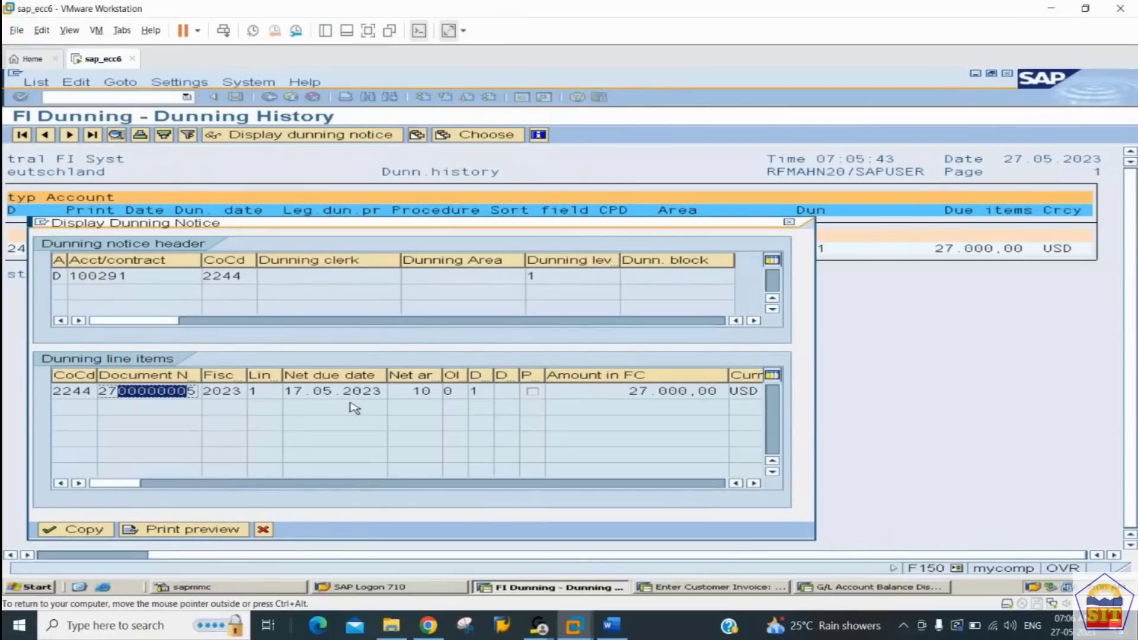
left_click_drag(413, 391, 440, 391)
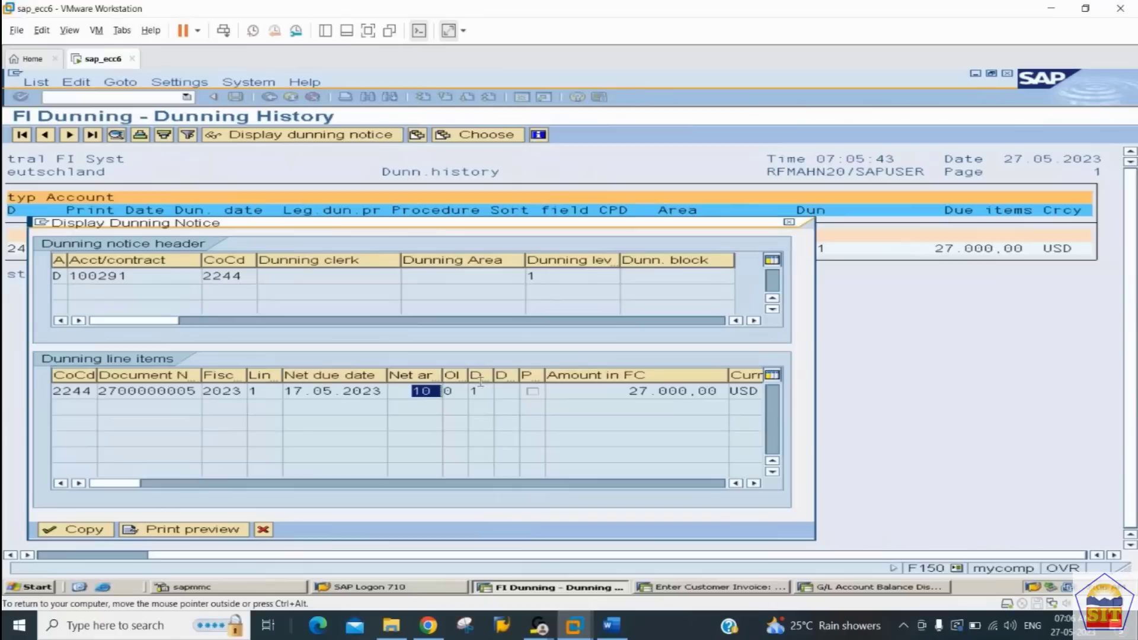
Step: Preview the dunning notice on output device LP01 and read the letter through to its dunning charge and totals
left_click(194, 529)
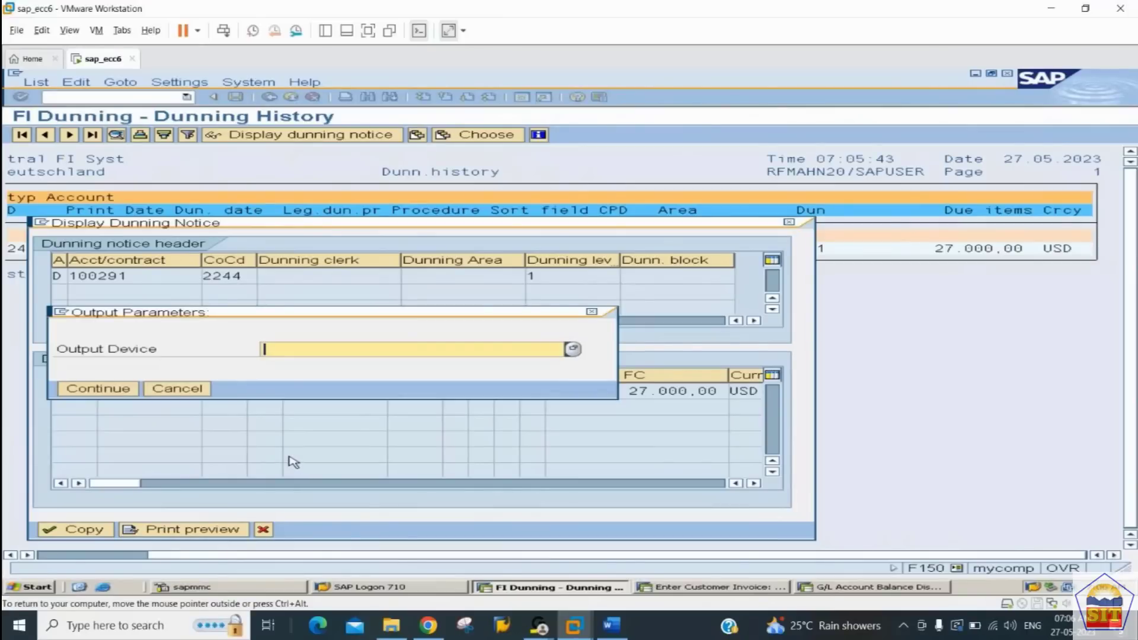
type("L")
key("Down")
key("Return")
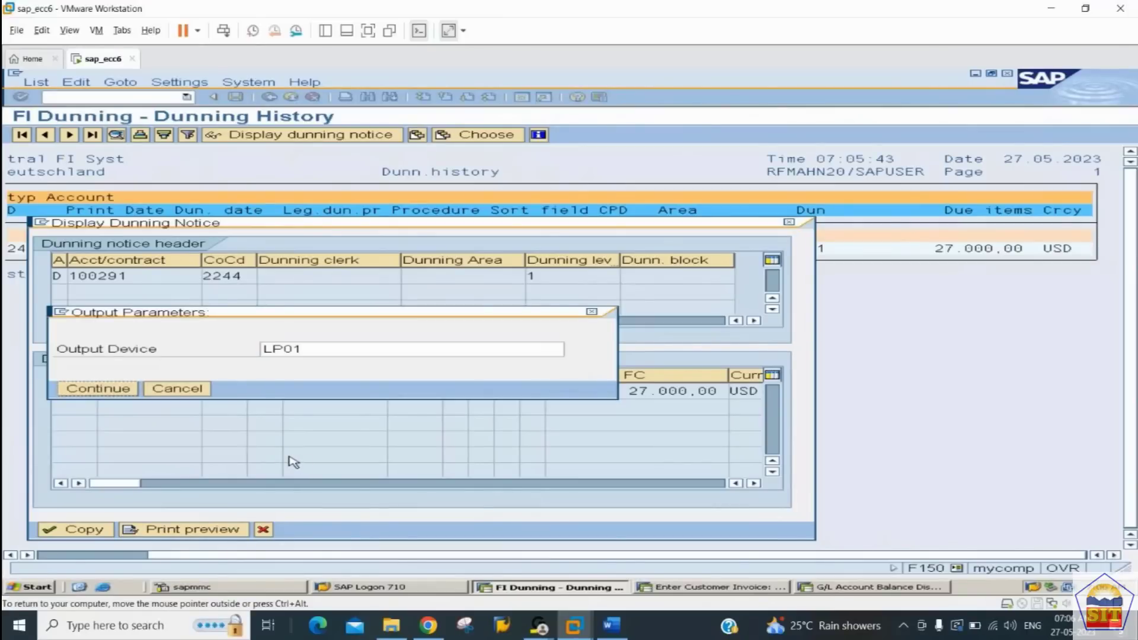
key("Return")
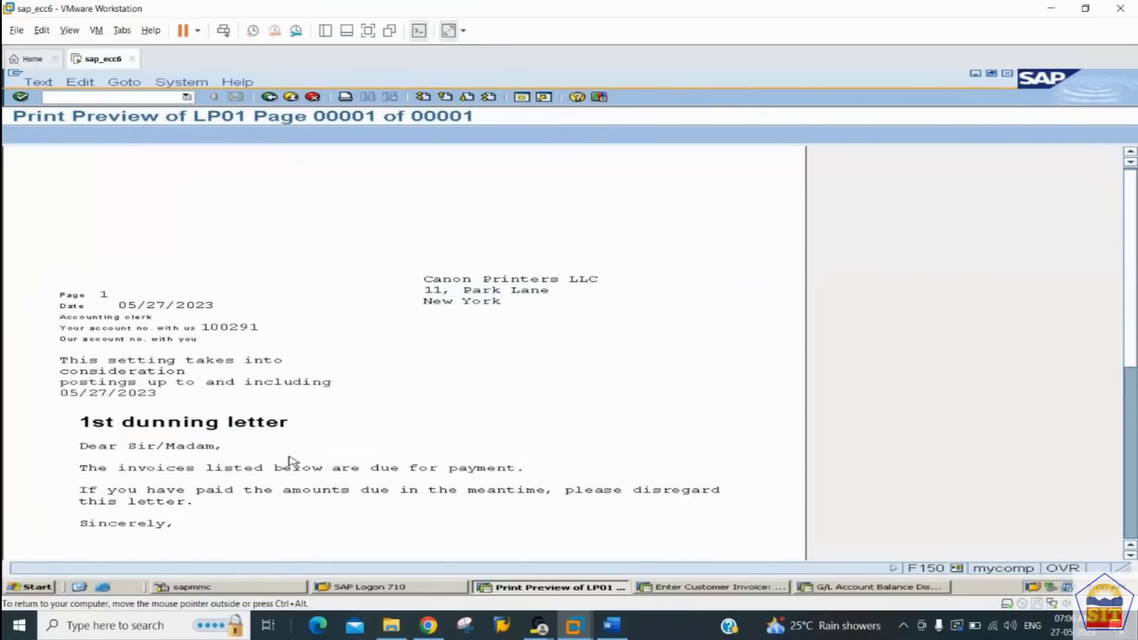
scroll(291, 461, "down", 1)
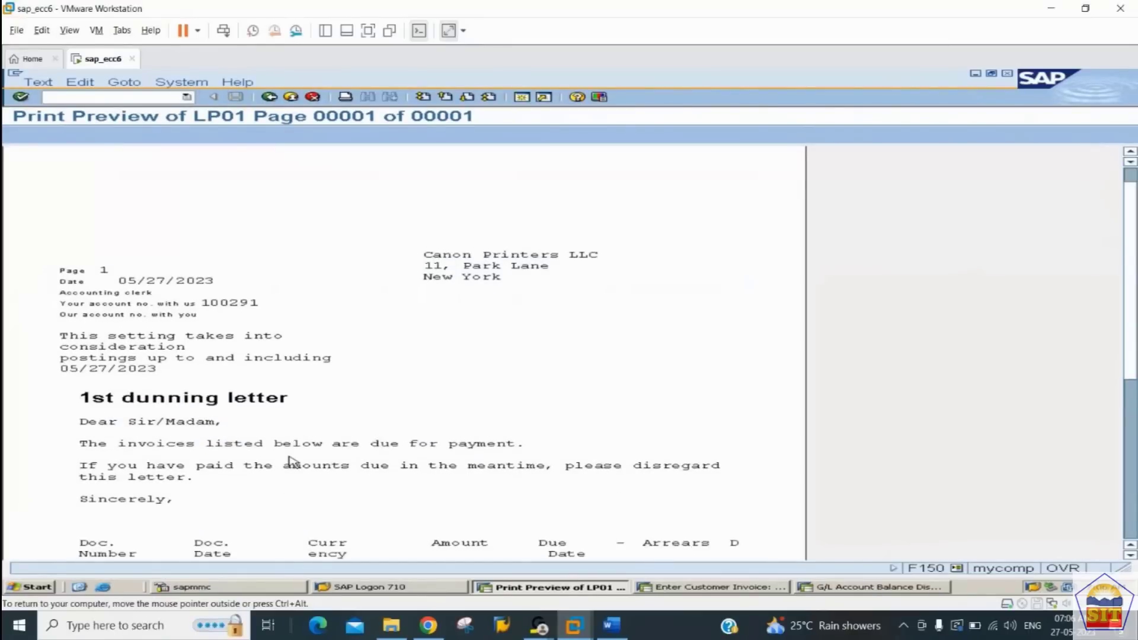
scroll(290, 461, "down", 1)
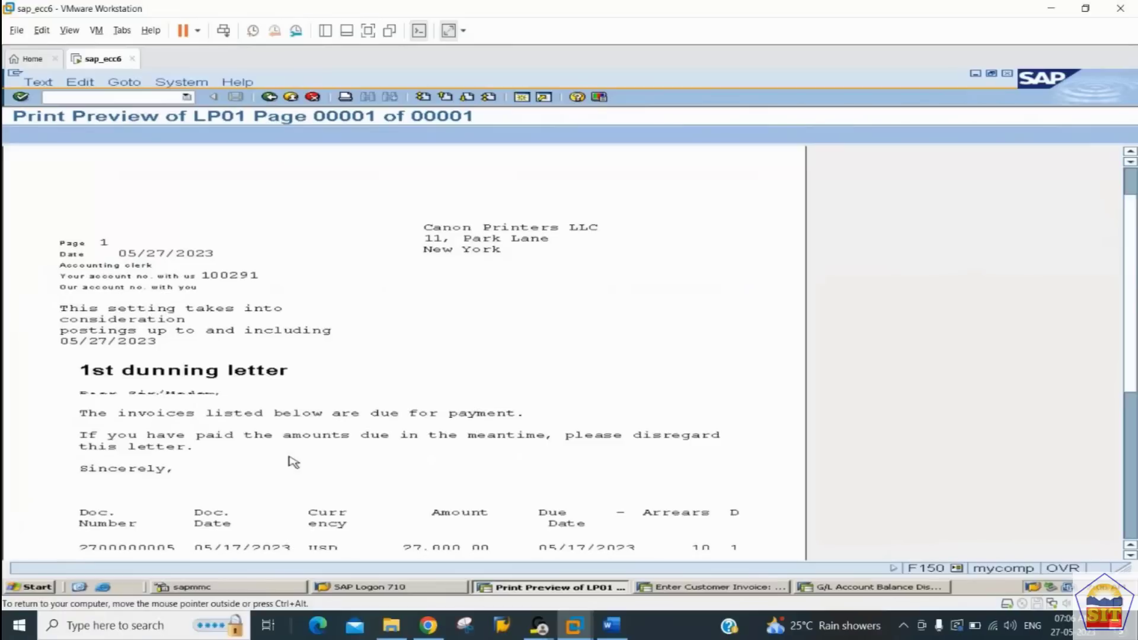
scroll(293, 462, "down", 1)
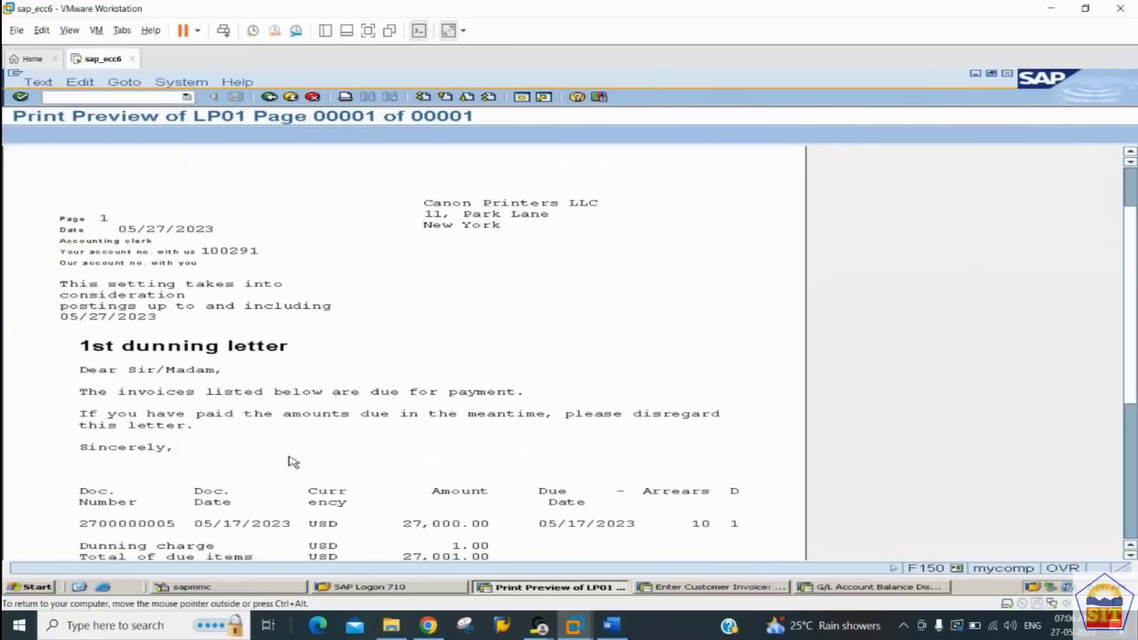
scroll(391, 472, "down", 3)
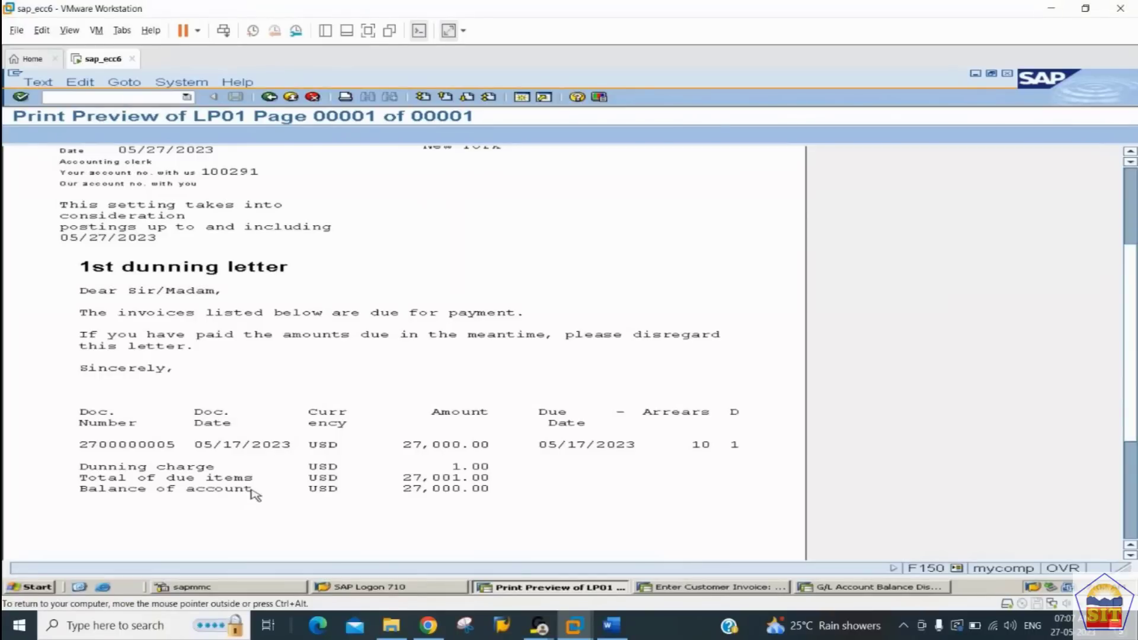
Step: In the customer invoice session, display customer Canon Printers LLC with XD03 and check the dunning level and last dunned date in the correspondence data
left_click(762, 587)
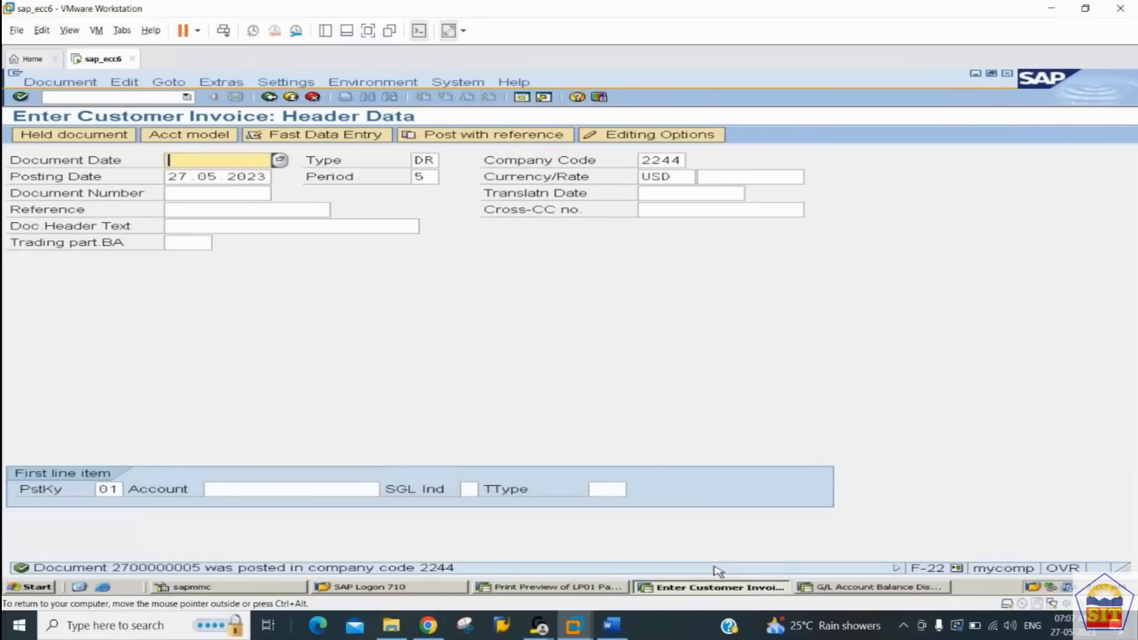
left_click(122, 96)
type("/nxd03")
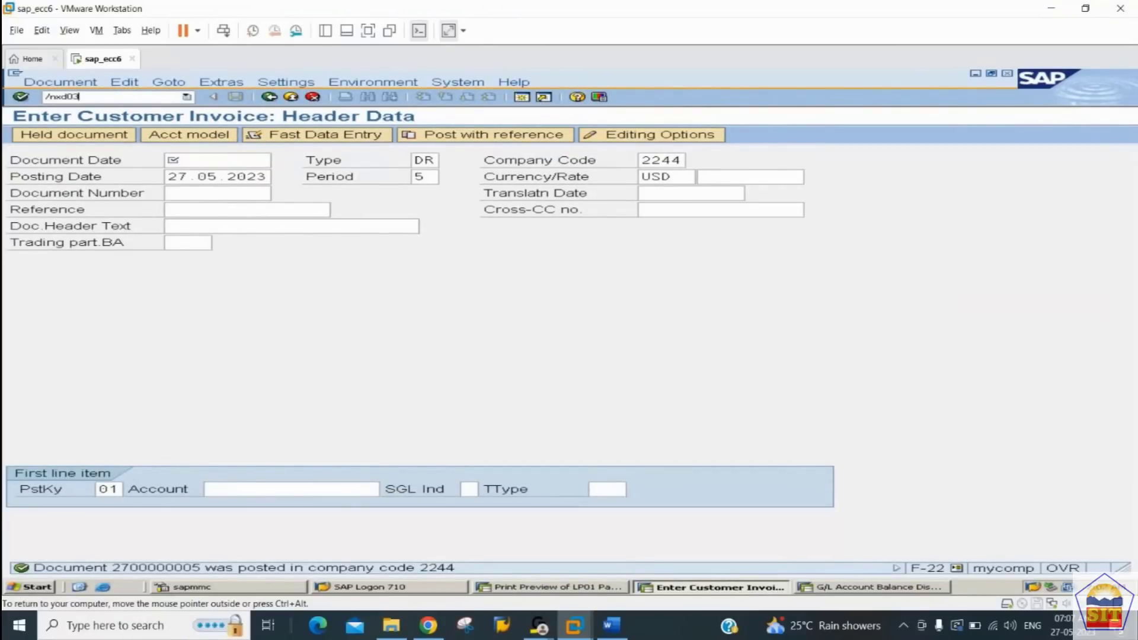
key("Return")
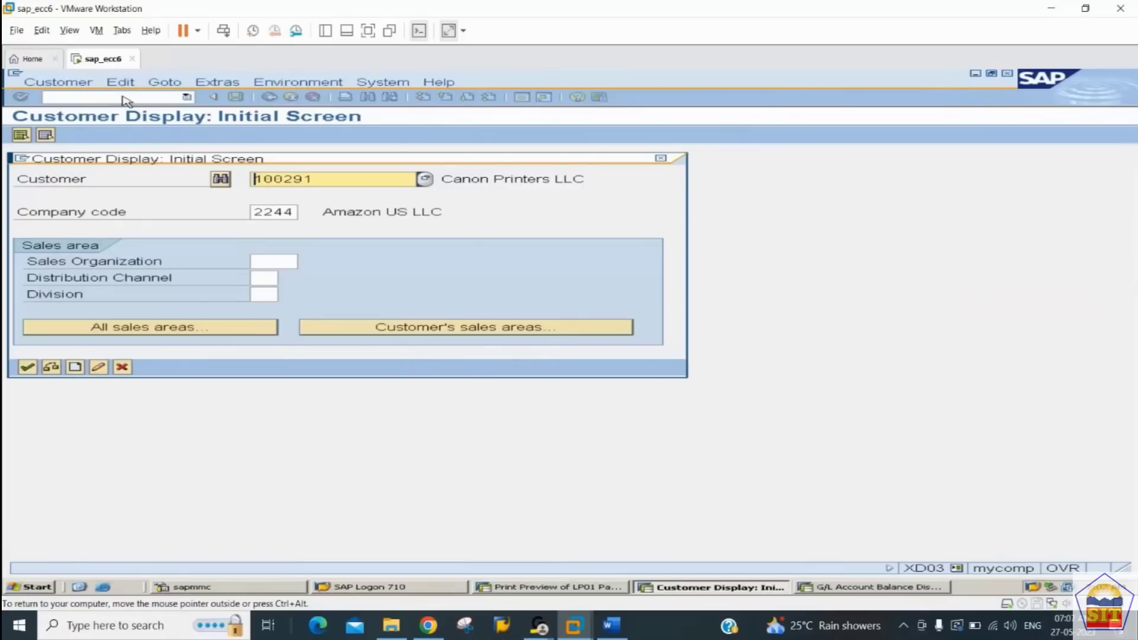
key("Return")
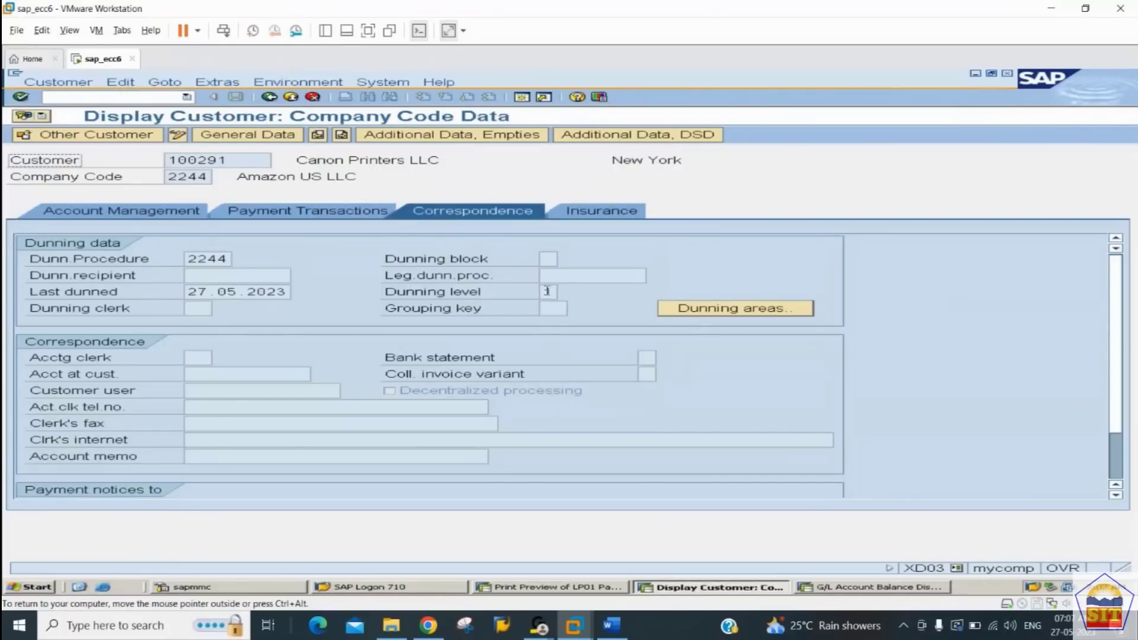
double_click(547, 291)
left_click(203, 291)
left_click_drag(204, 290, 358, 294)
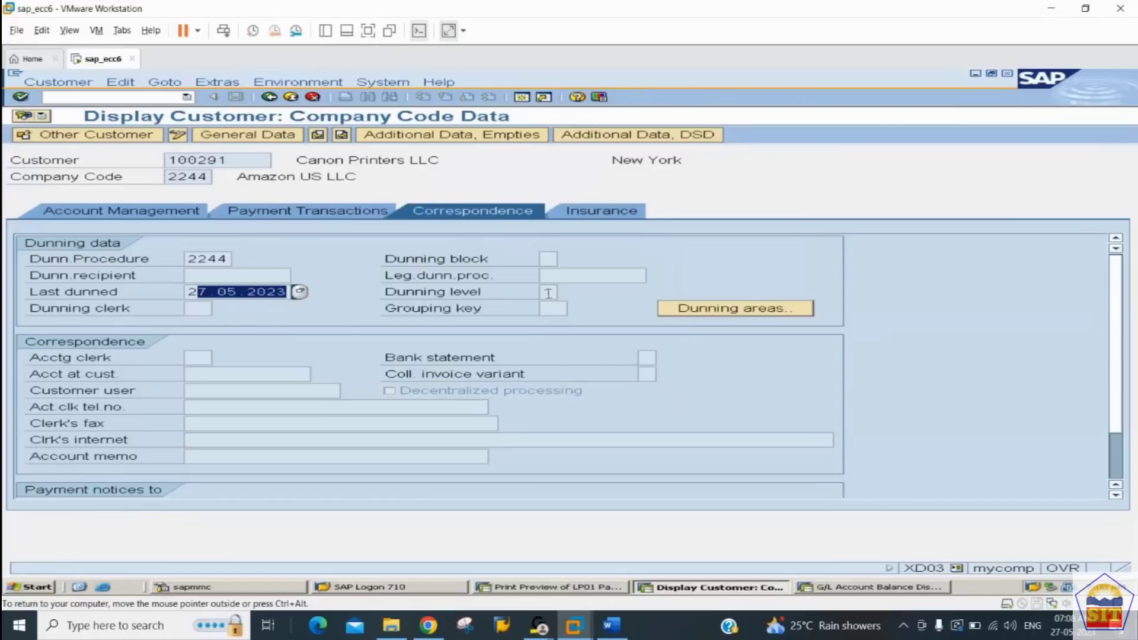
Step: Open dunning transaction F150 in this session and change the run date to 02.06.2023, keeping identification 2244
left_click(99, 96)
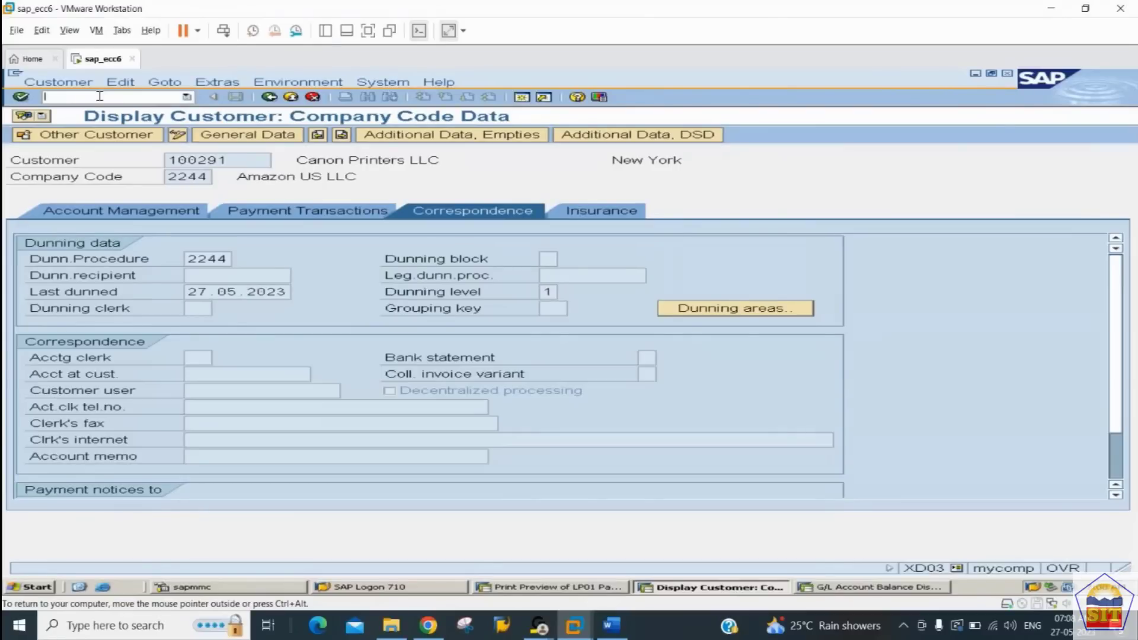
type("/nf1150")
key("Return")
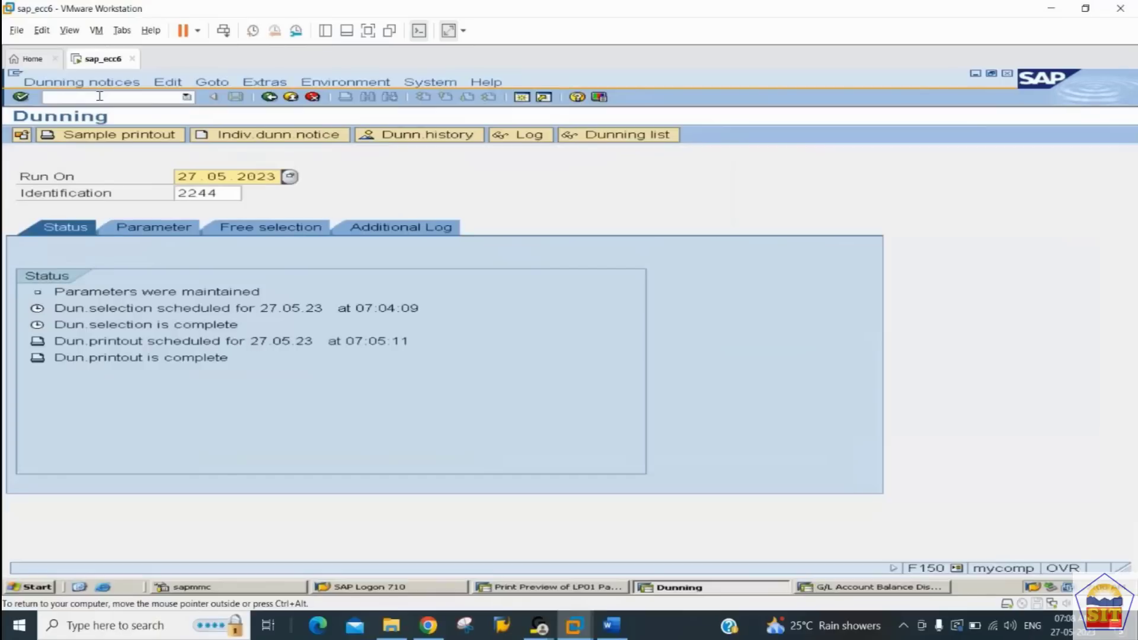
left_click(181, 177)
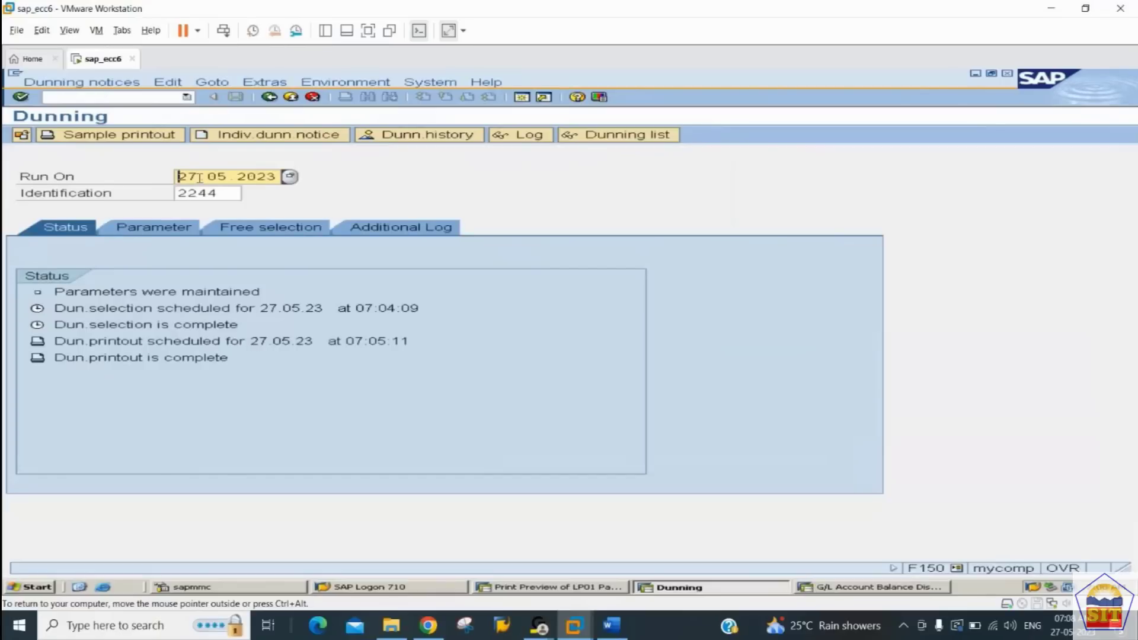
type("01")
key("BackSpace")
type("2")
key("Right")
key("Right")
type("6")
key("Tab")
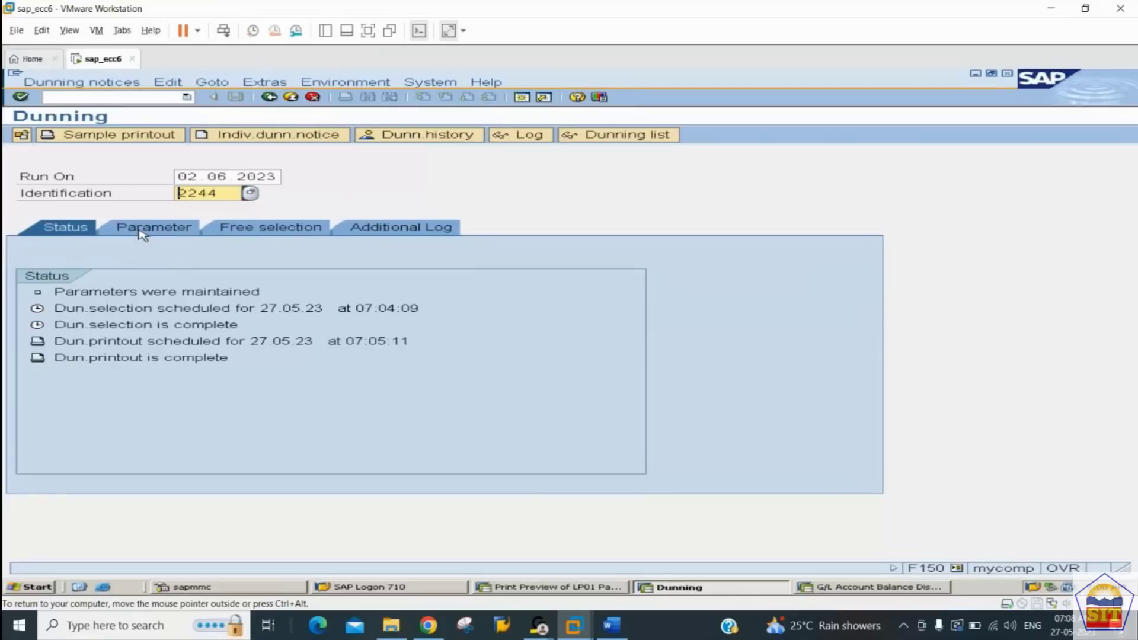
Step: Set the new run's dunning date and documents posted up to date to 02.06.2023, and save the parameters
left_click(139, 230)
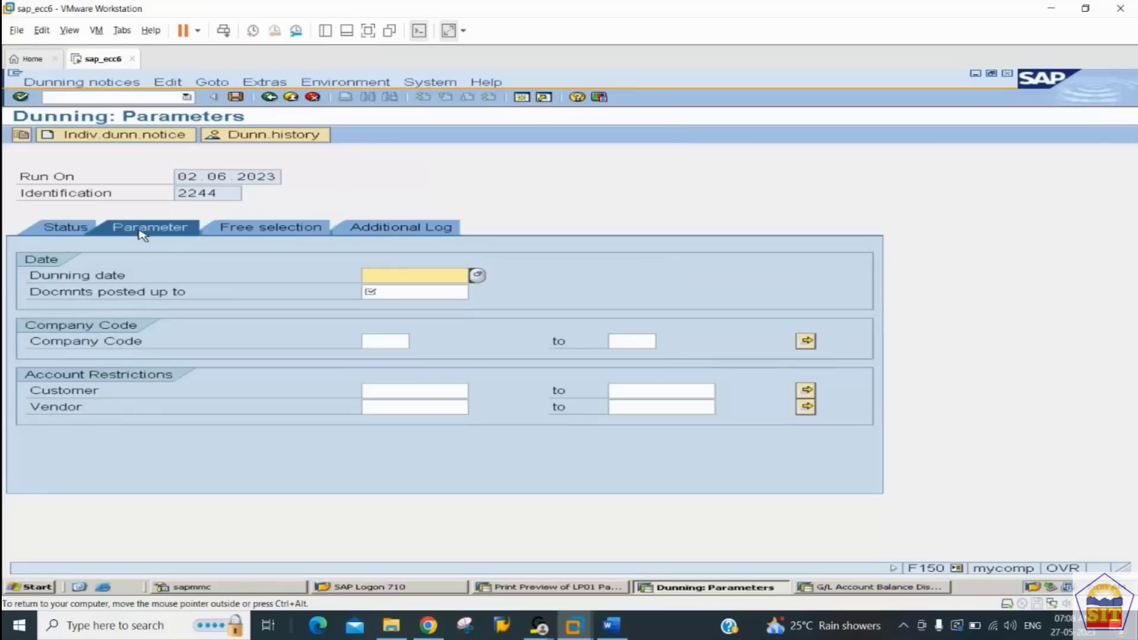
left_click(76, 230)
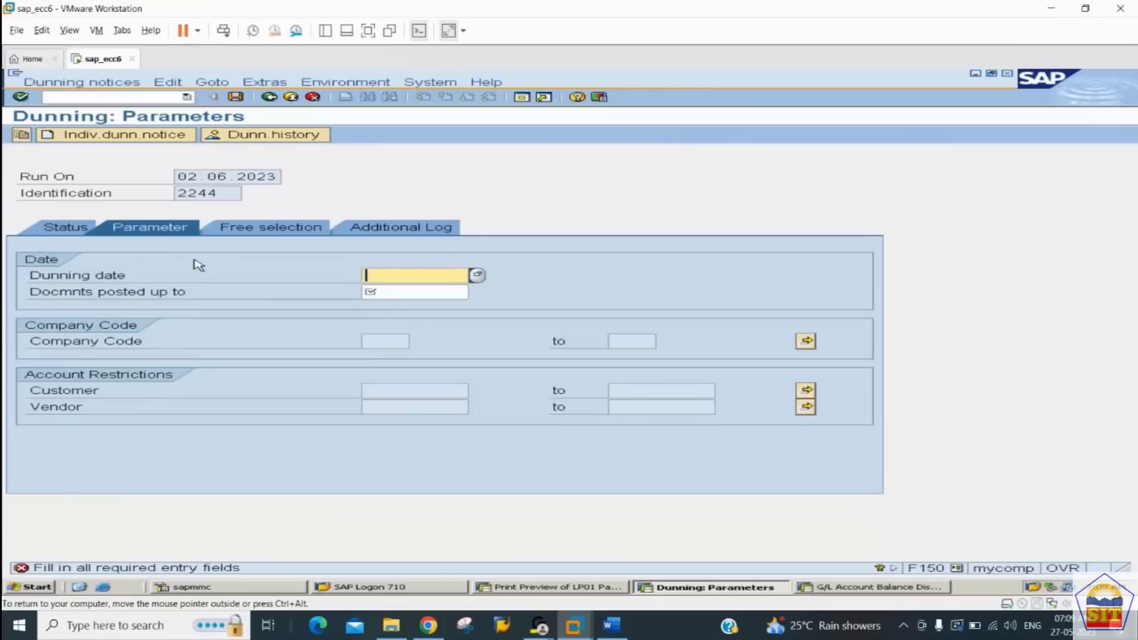
type("02.06.2023")
key("shift+Home")
key("ctrl+c")
key("Tab")
key("ctrl+v")
key("F3")
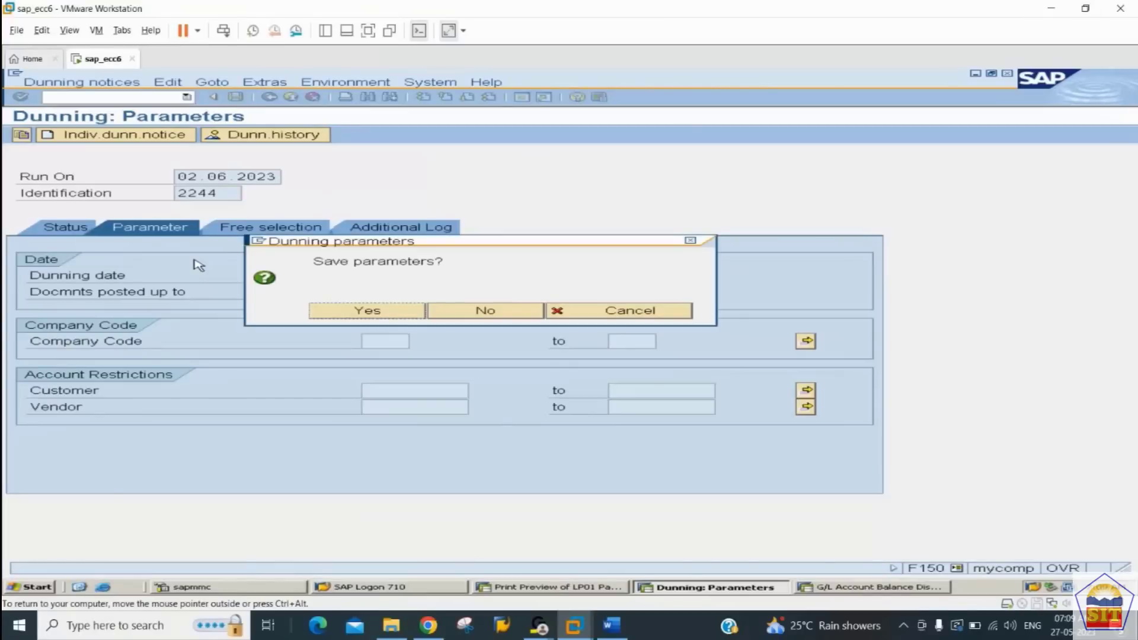
key("Return")
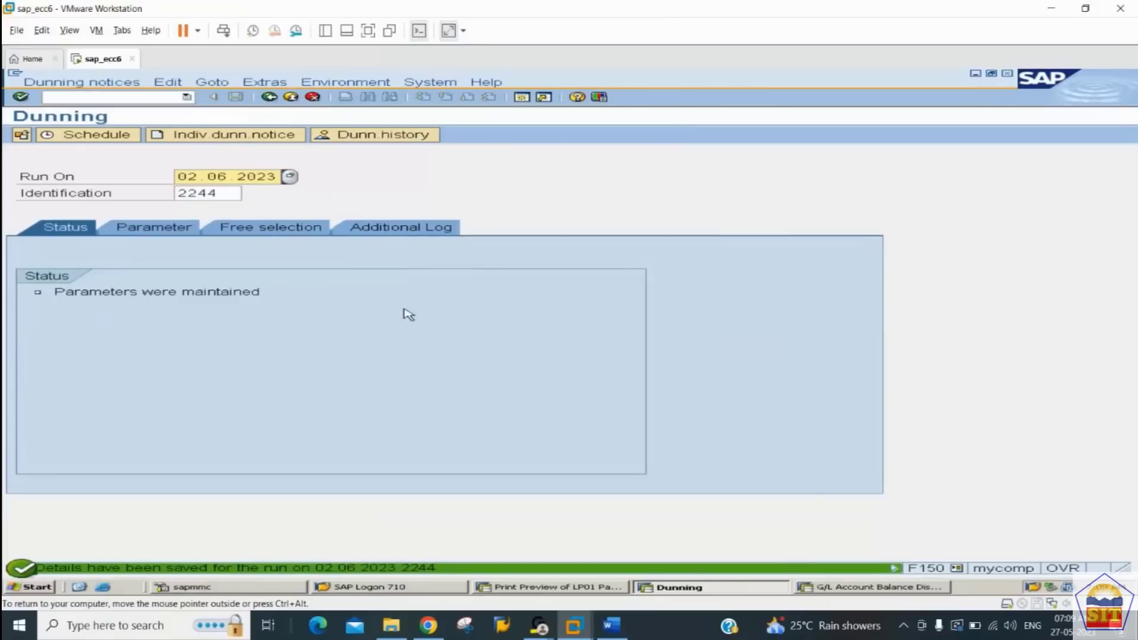
Step: Restrict the 02.06.2023 run to company code 2244 and customers 1 to ALL, and save the parameters
left_click(153, 229)
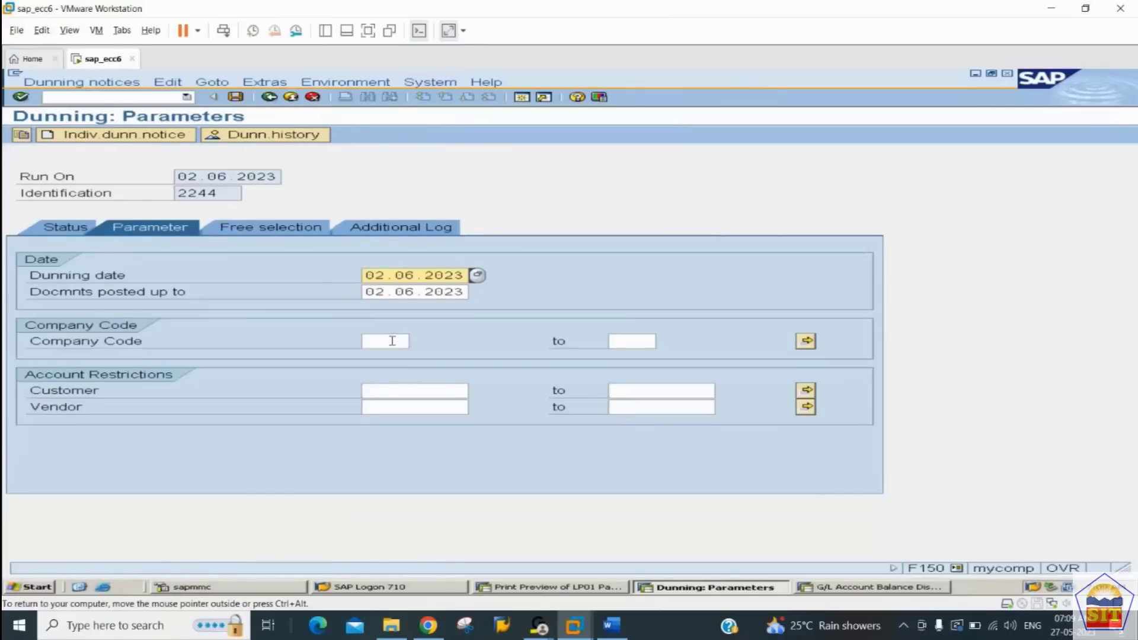
left_click(392, 341)
key("Down")
key("Tab")
key("Tab")
key("Tab")
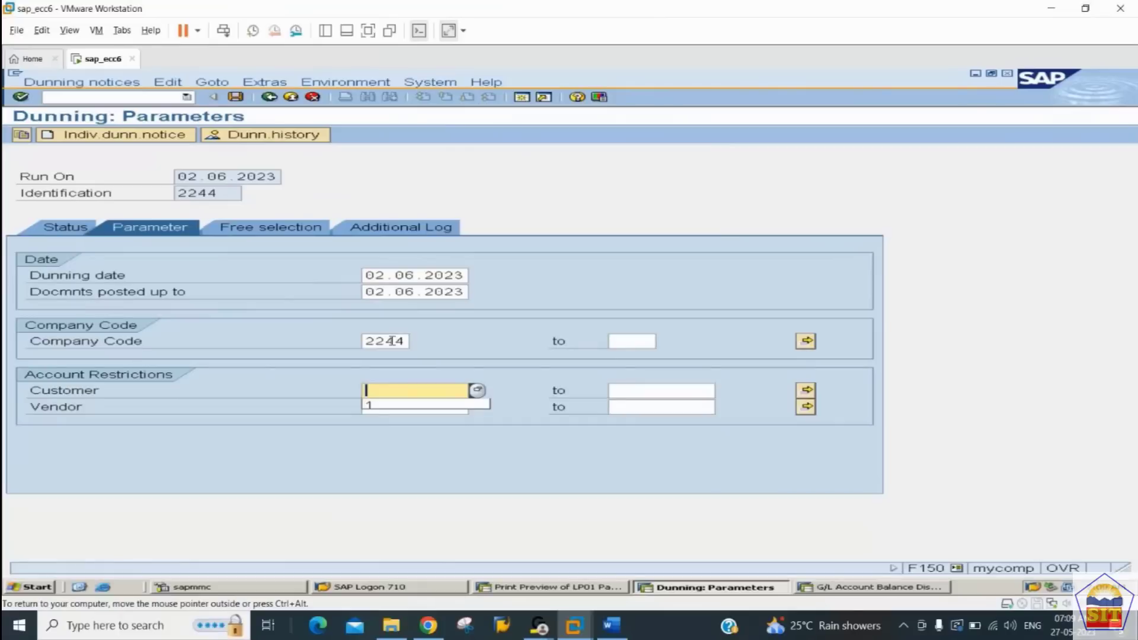
key("Down")
key("Tab")
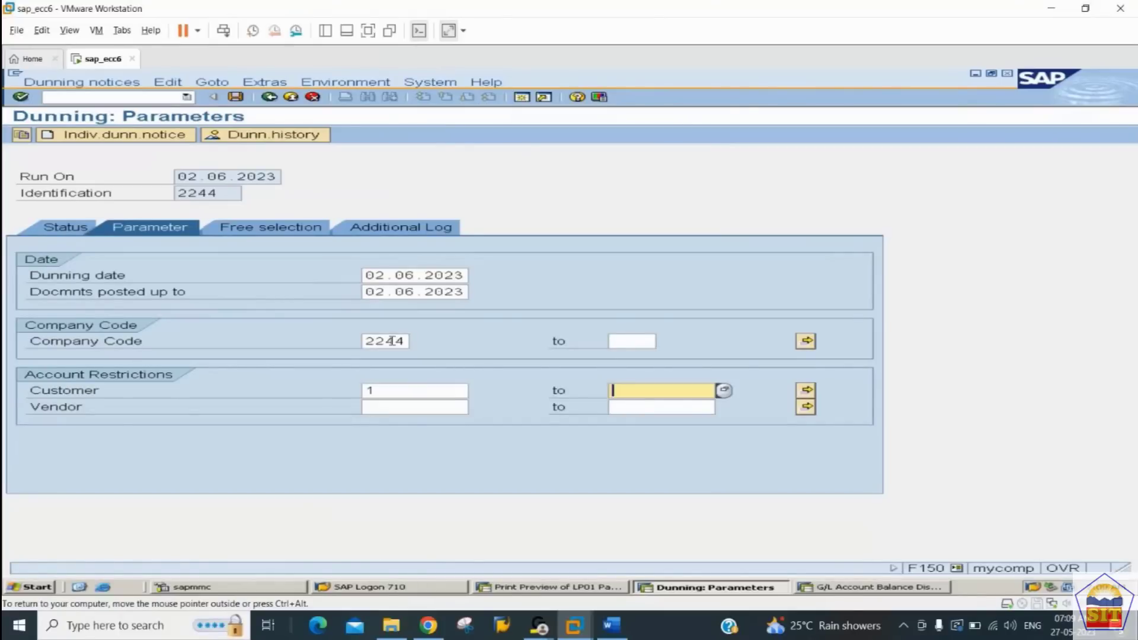
type("all")
key("Return")
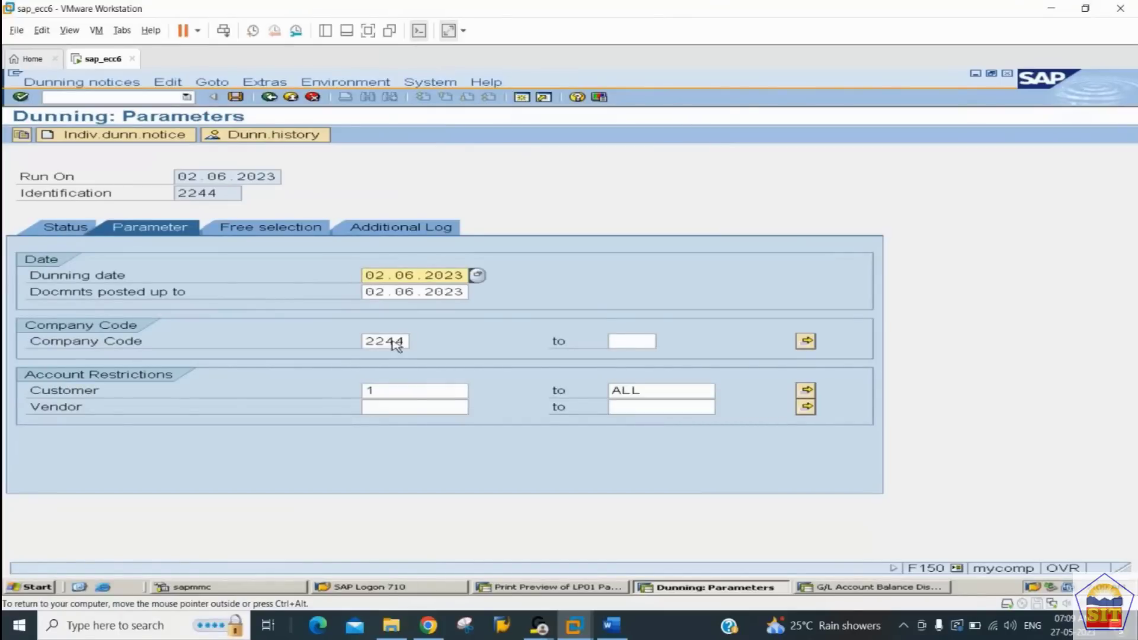
key("ctrl+s")
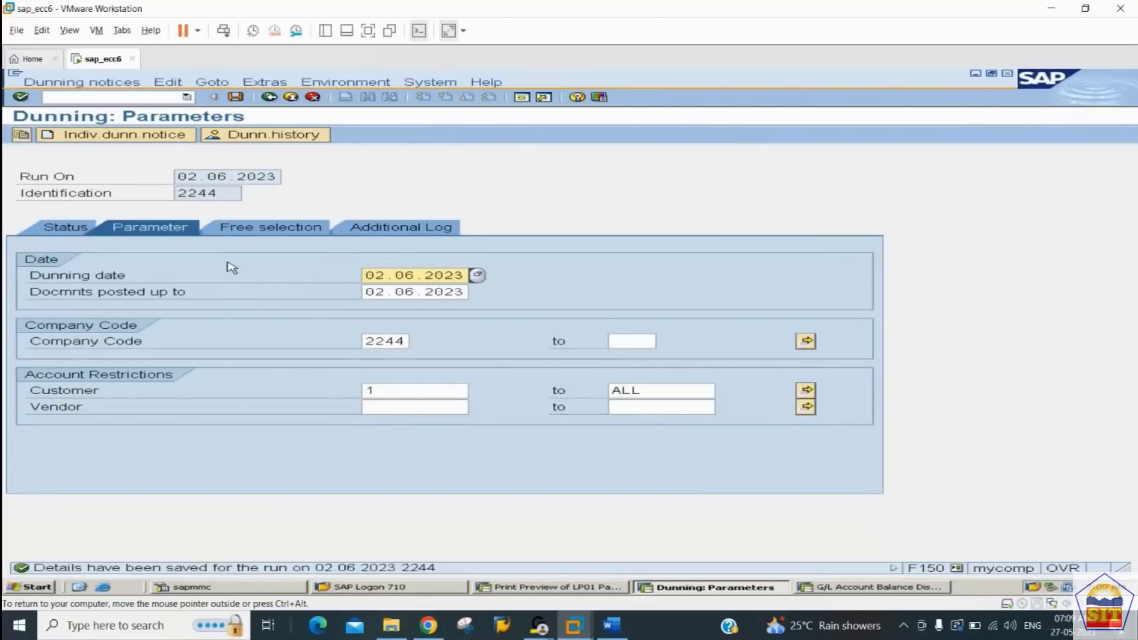
Step: Return to the run's status and begin scheduling the dunning selection with output device LP01
left_click(55, 231)
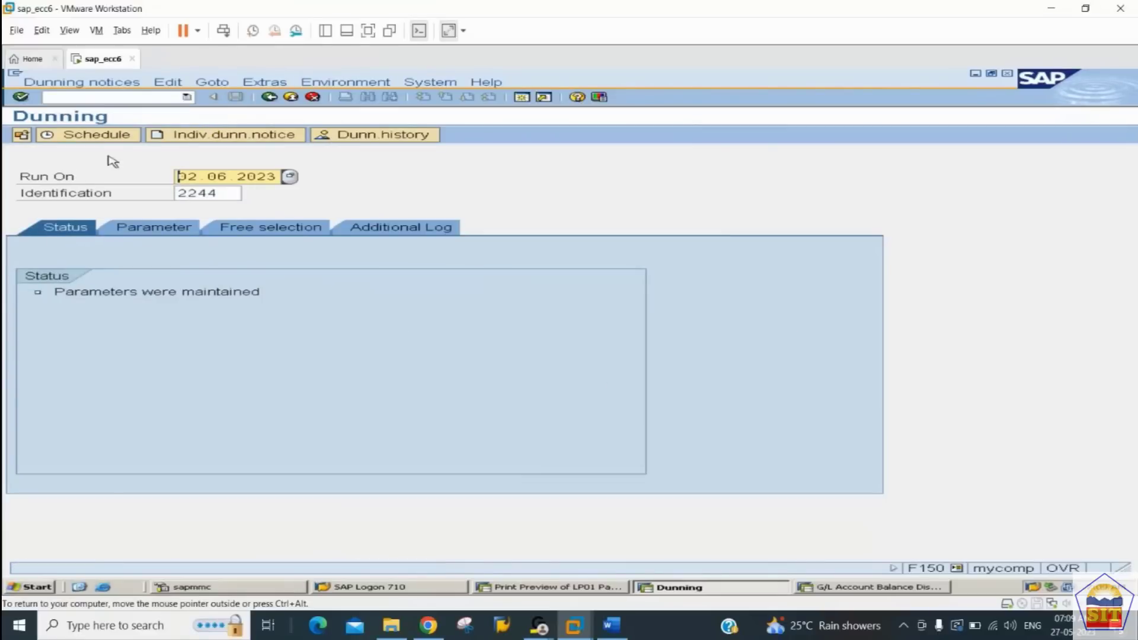
left_click(105, 136)
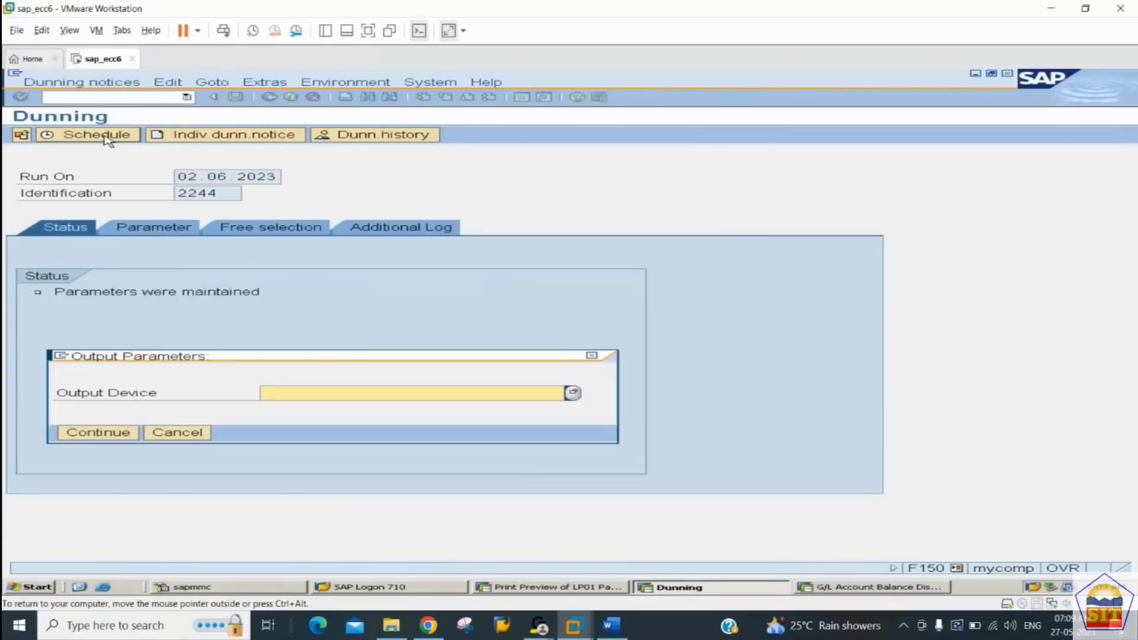
key("BackSpace")
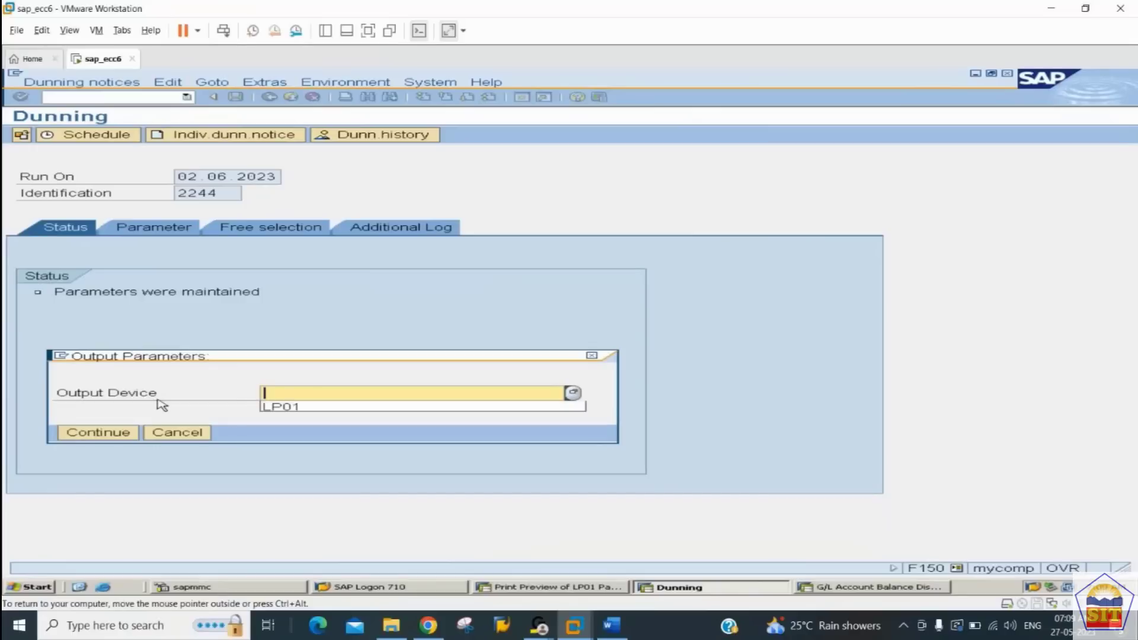
key("Down")
key("Return")
key("Return")
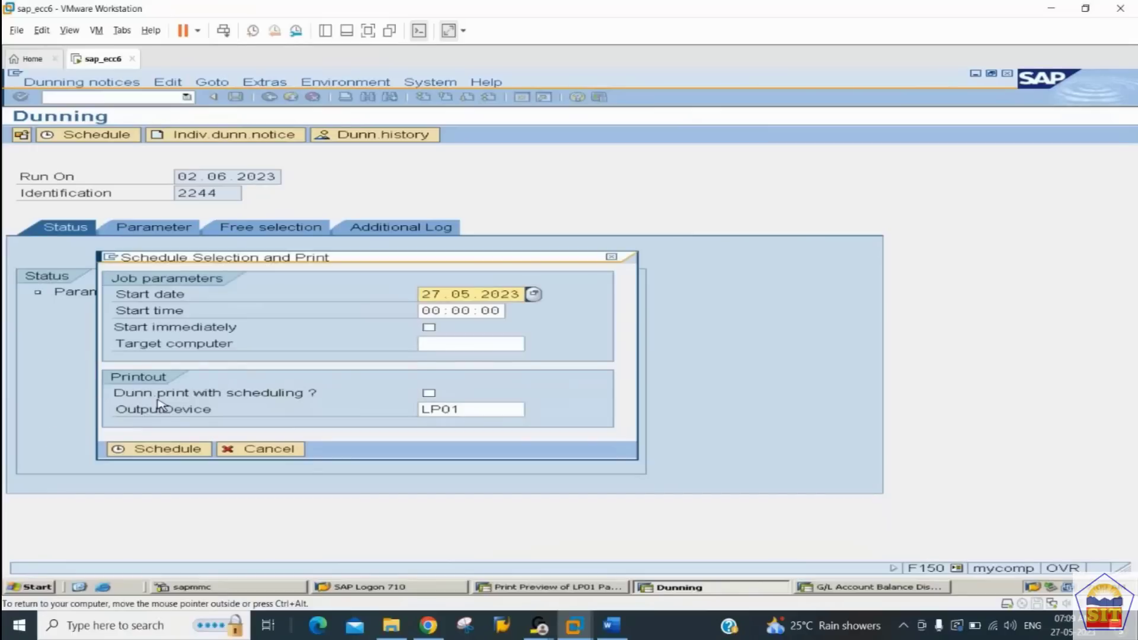
Step: Set the dunning selection to start immediately, schedule it, and refresh the run status until the selection is complete
key("Tab")
key("Tab")
key("space")
key("Tab")
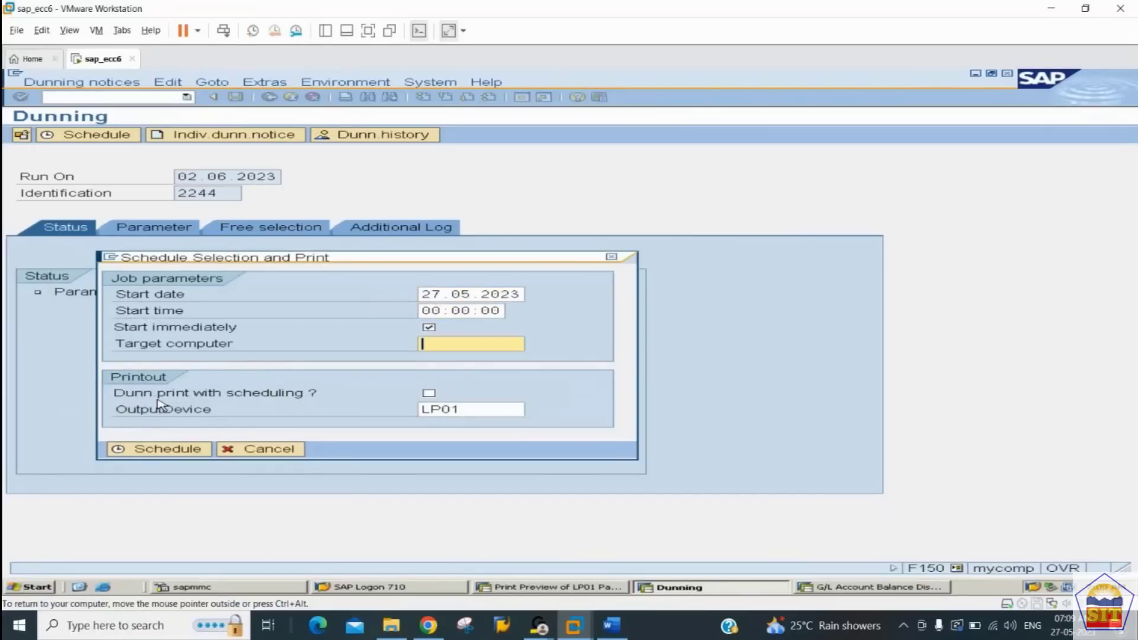
key("Tab")
key("Tab")
key("Tab")
key("Return")
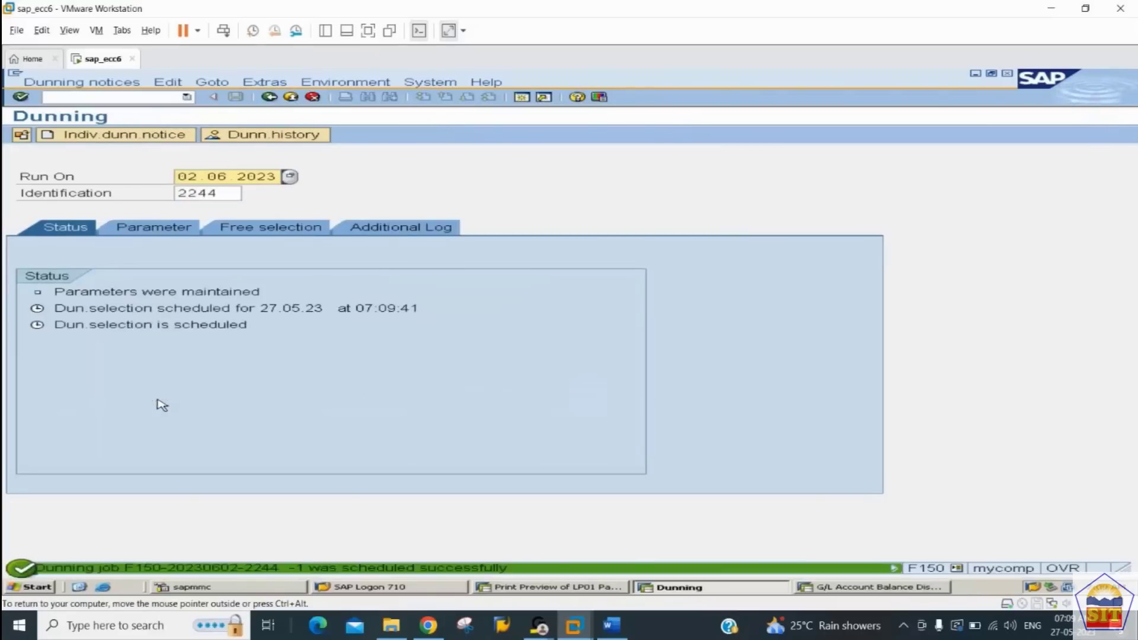
key("Return")
key("Return")
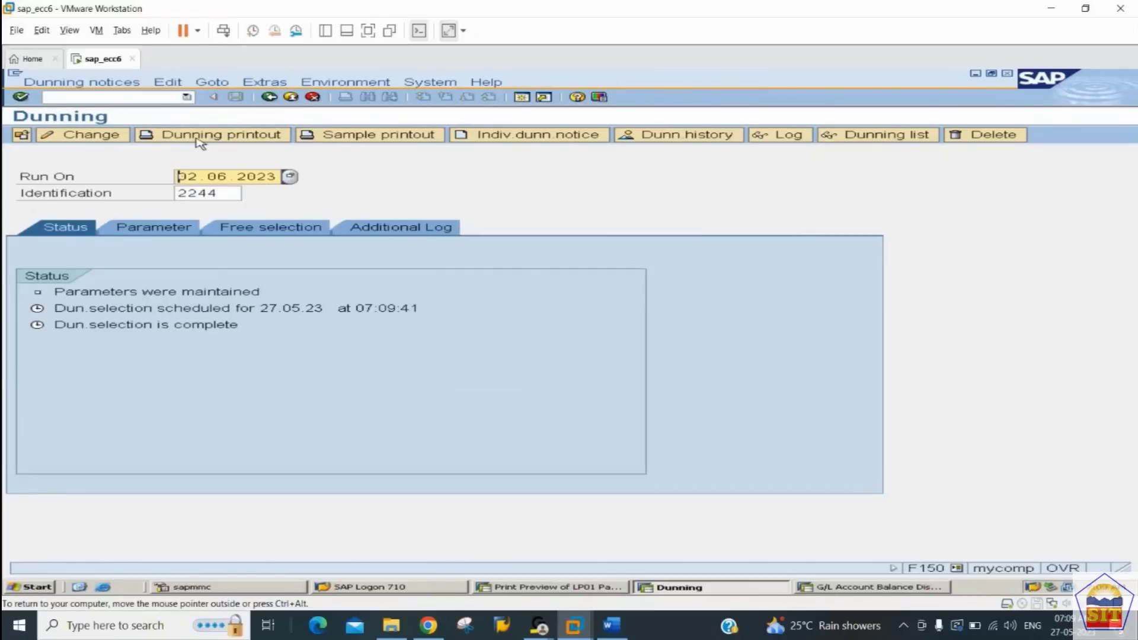
Step: Request the dunning printout for the 02.06.2023 run on output device LP01
left_click(197, 137)
type("l")
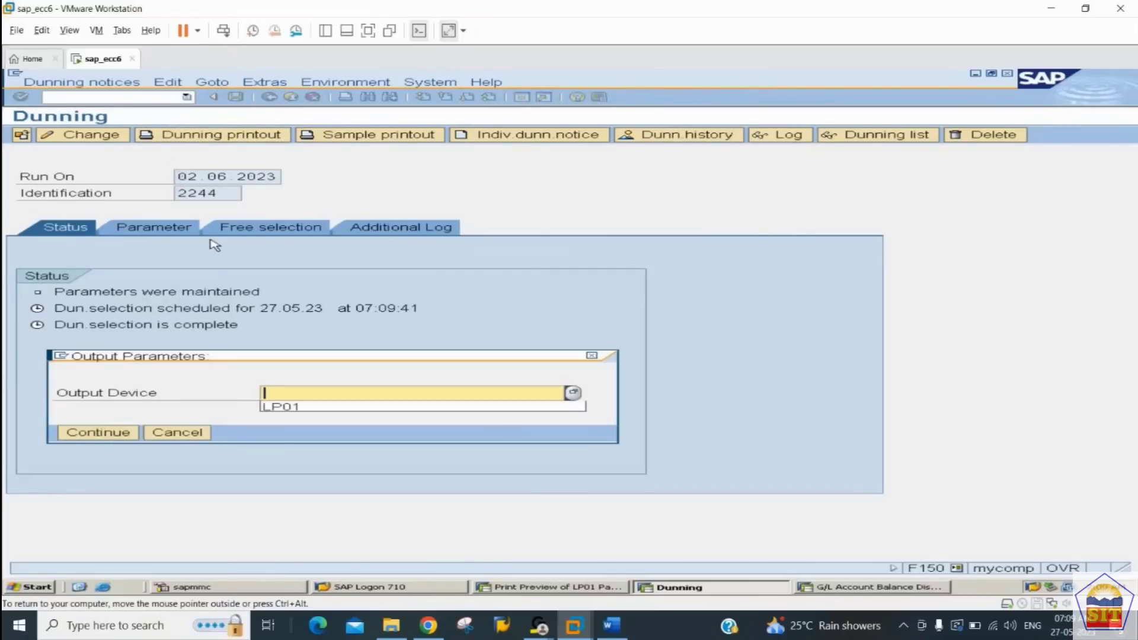
key("Down")
key("Tab")
Step: Set the print job to start immediately, print the notices, and refresh the status until the printout is complete
key("Tab")
key("shift+Tab")
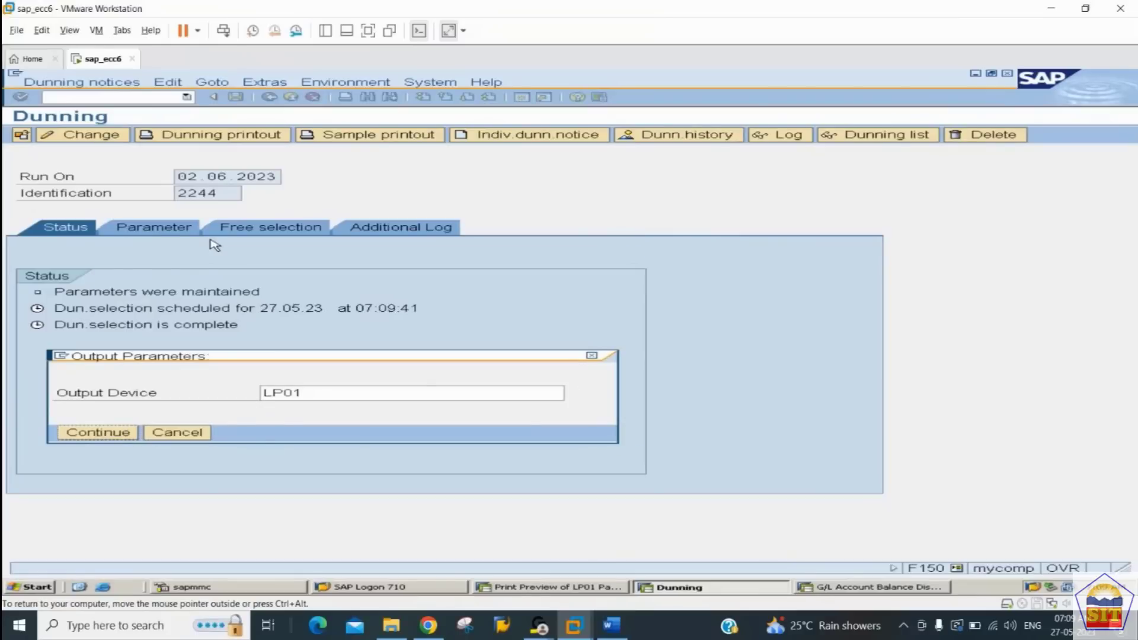
key("Return")
key("Tab")
key("Tab")
key("space")
key("Tab")
key("Tab")
key("Tab")
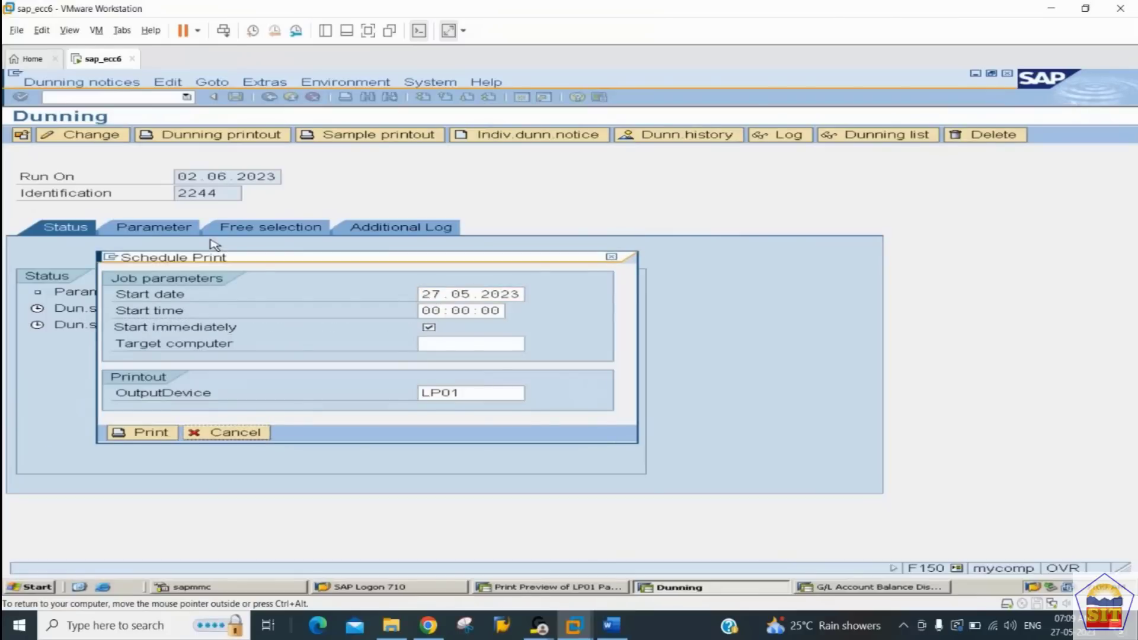
key("shift+Tab")
key("Return")
key("Return")
key("Return")
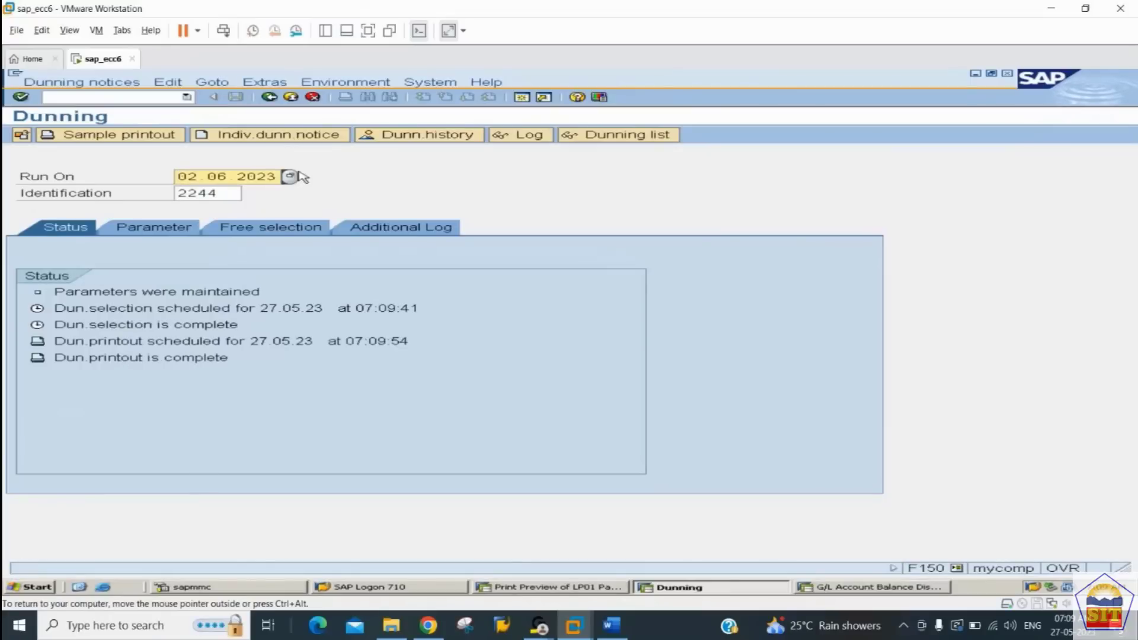
Step: Display the dunning history for account type D and company code 2244
left_click(409, 140)
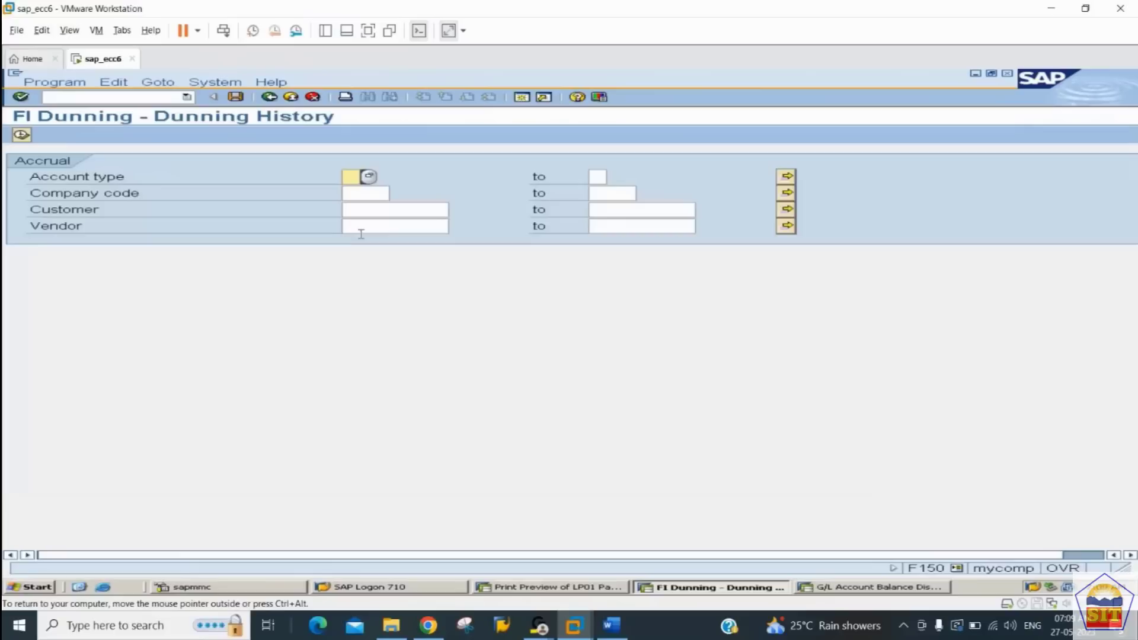
key("Tab")
key("Tab")
key("Tab")
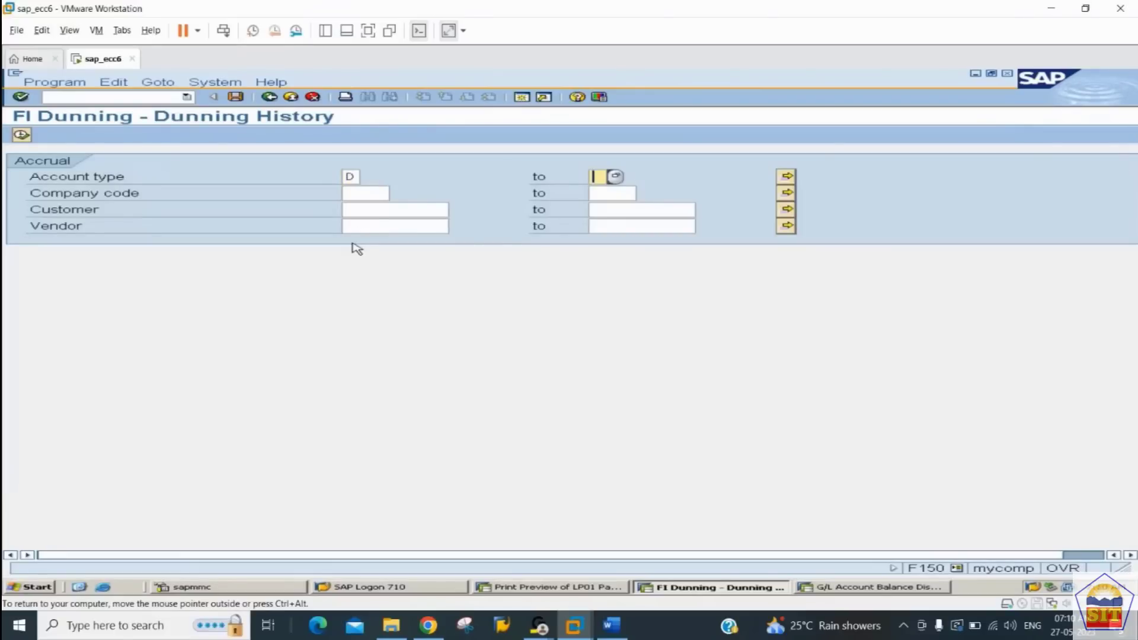
key("Down")
key("Down")
key("Return")
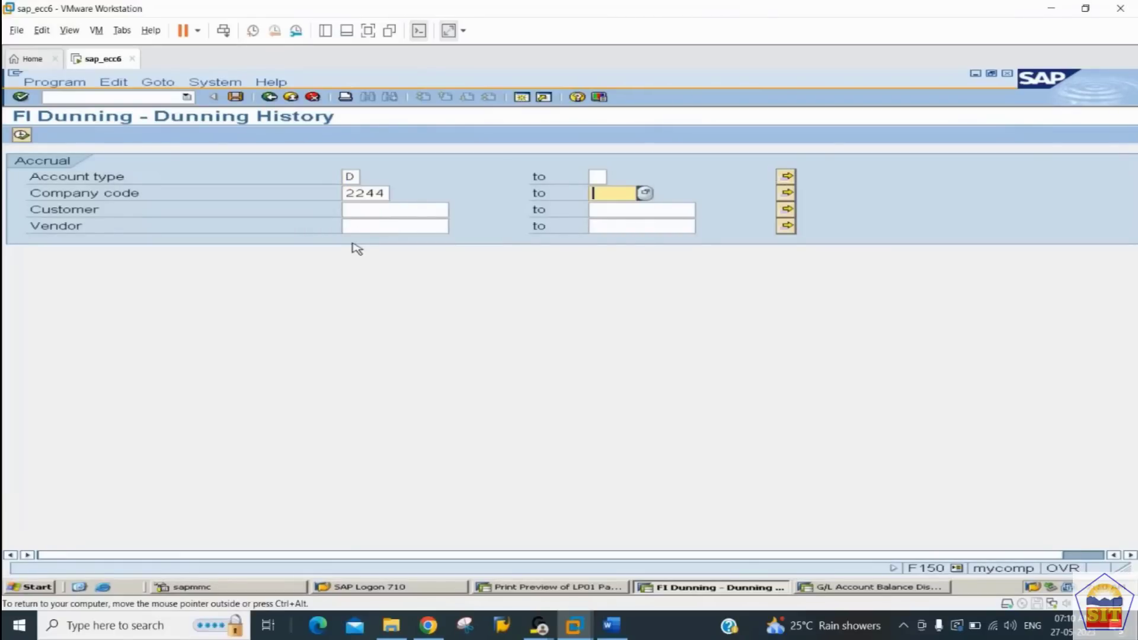
left_click(22, 135)
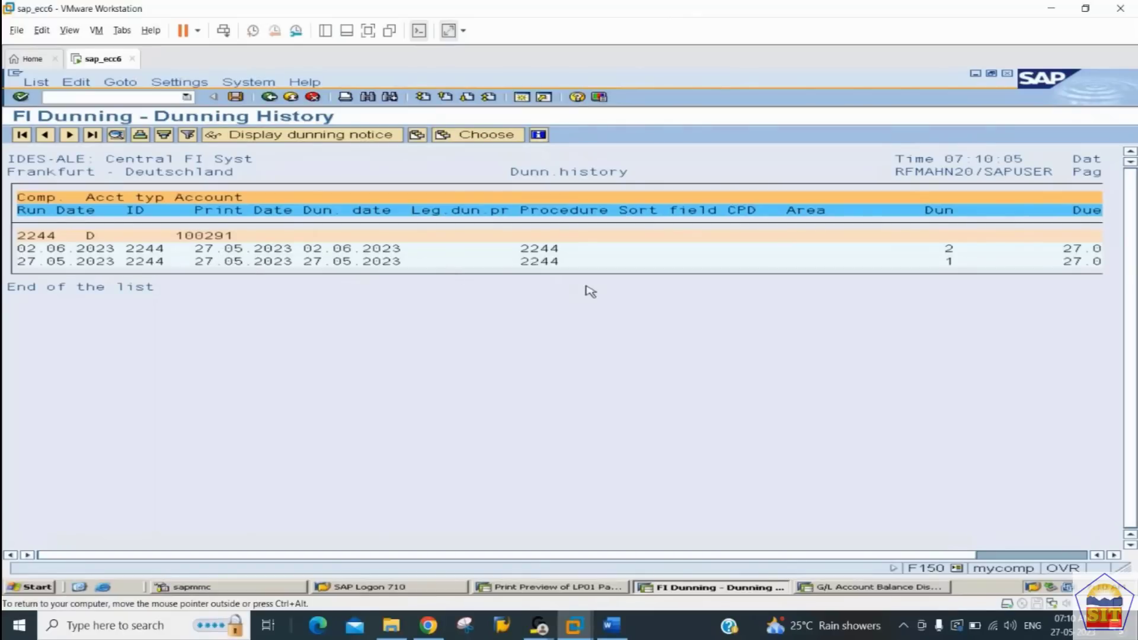
Step: Compare the dunning levels of both runs and display the dunning notice of the 02.06.2023 run
left_click(953, 264)
left_click(949, 249)
left_click(152, 250)
left_click(345, 138)
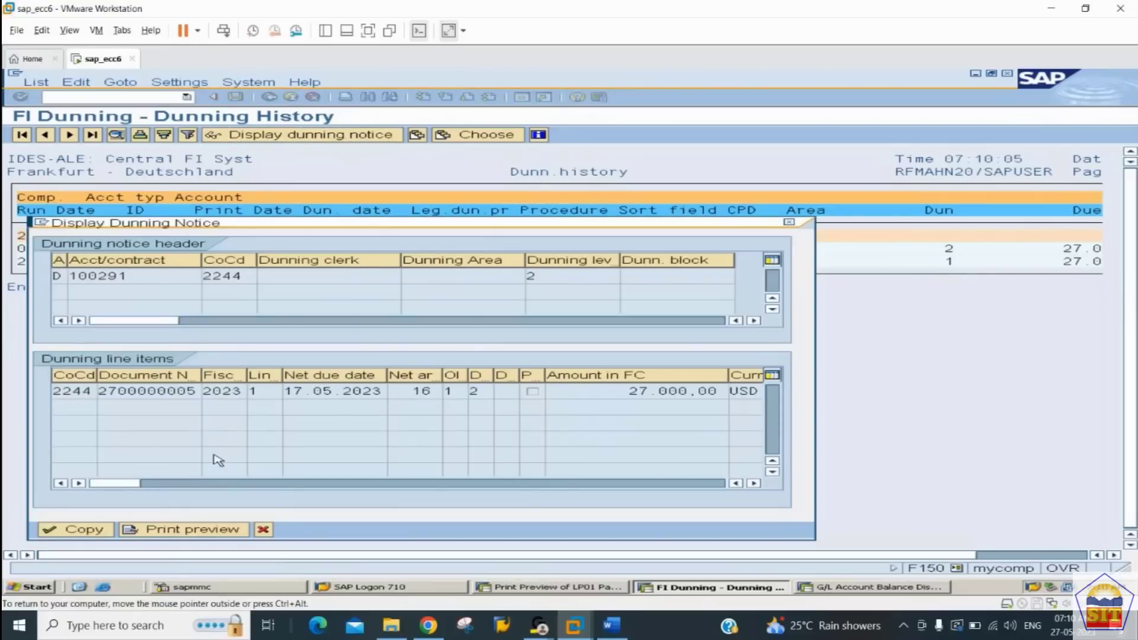
Step: Preview the notice on output device LP01 and read the second dunning letter through to its charge and totals
left_click(180, 529)
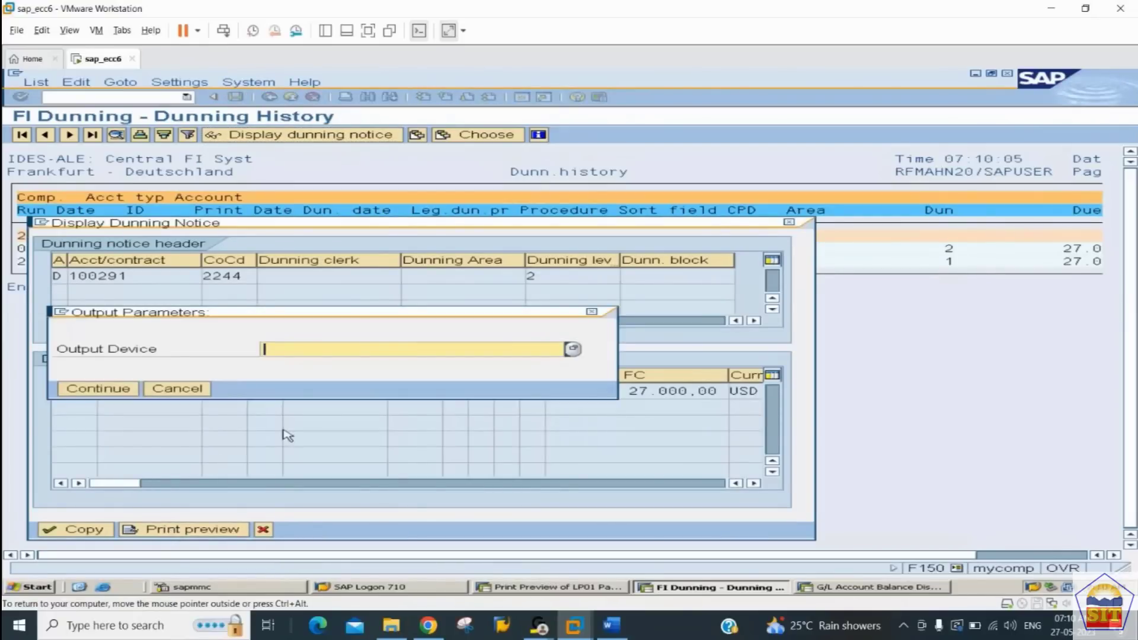
key("Down")
key("Return")
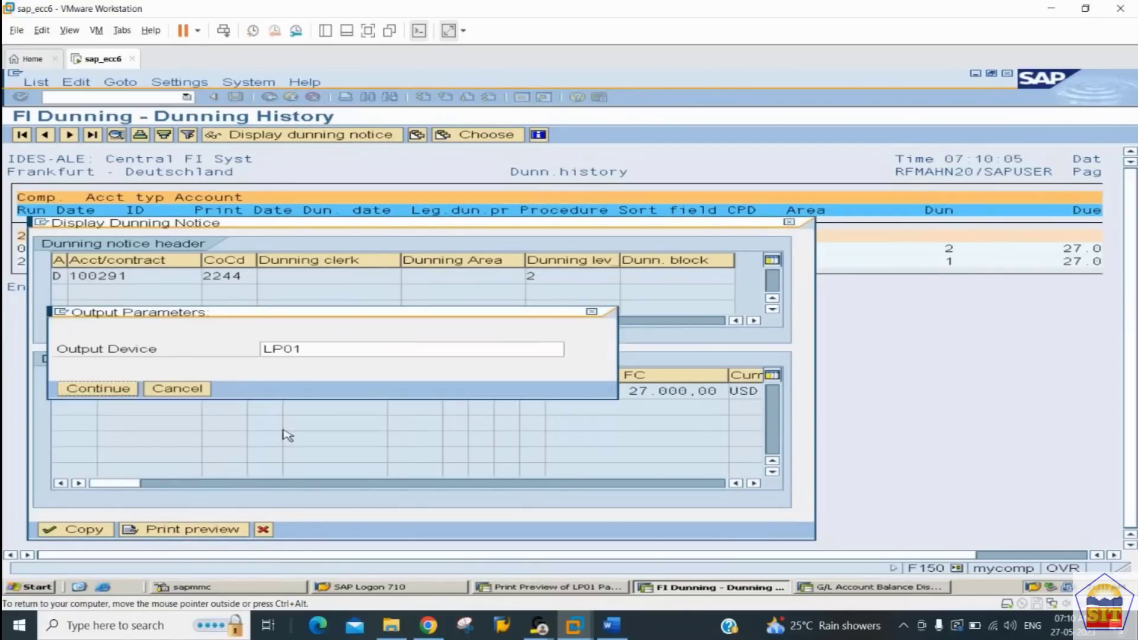
key("Return")
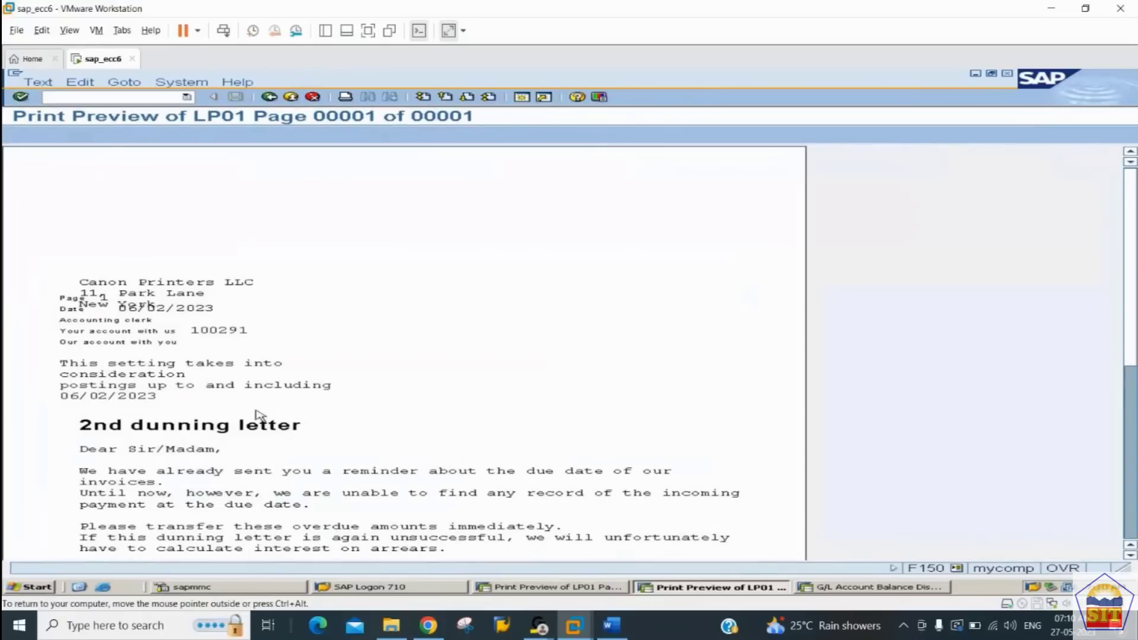
scroll(200, 365, "down", 2)
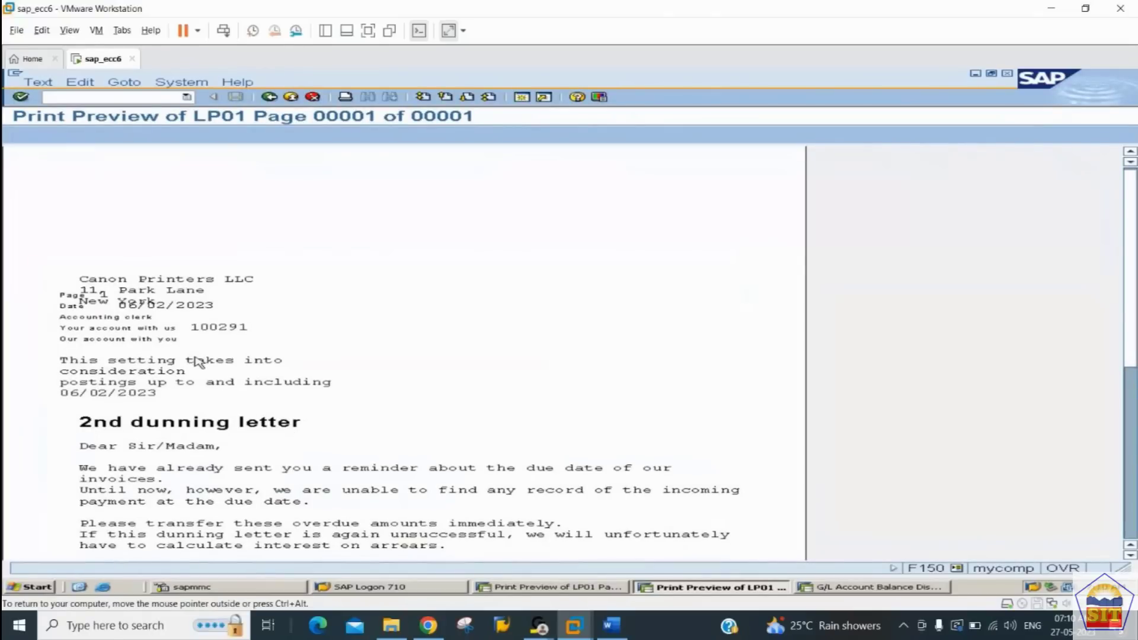
scroll(199, 363, "down", 5)
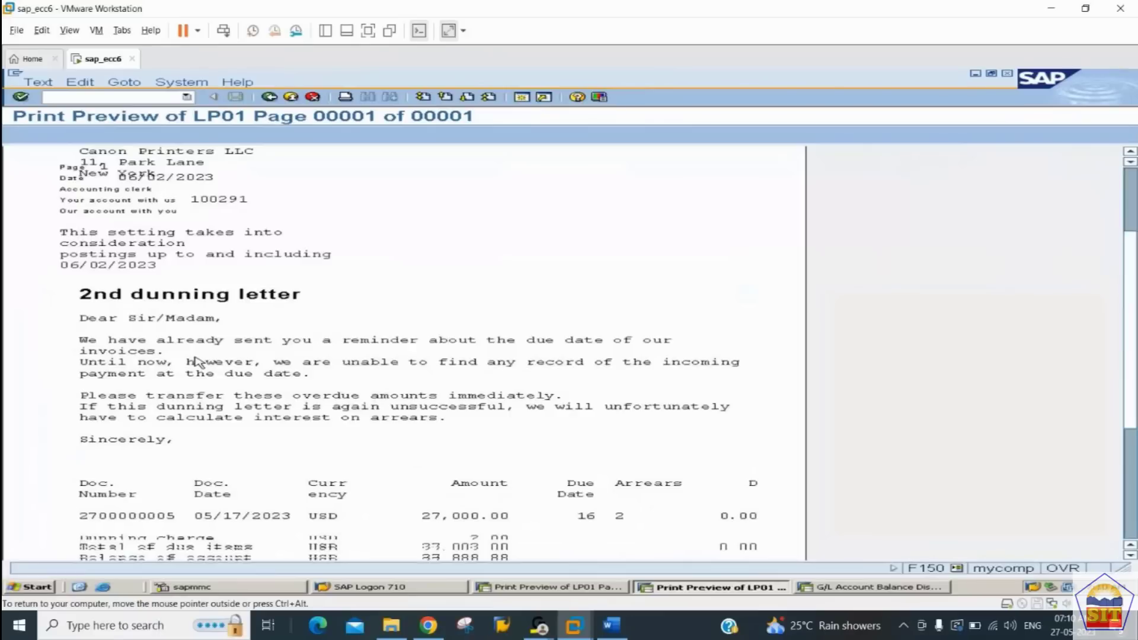
scroll(198, 363, "down", 1)
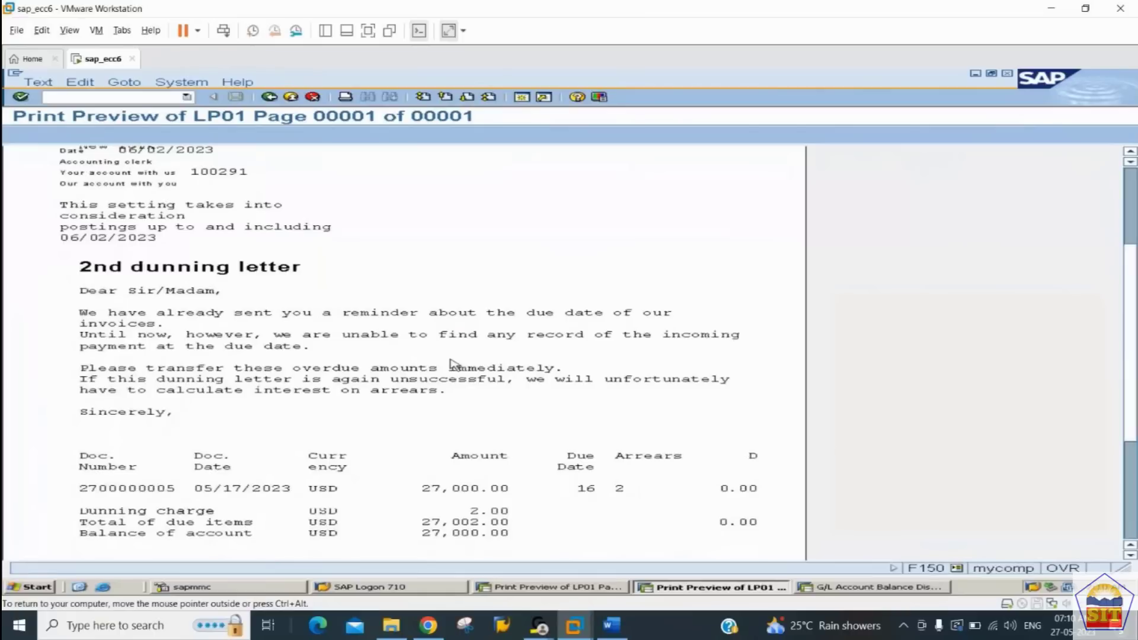
scroll(450, 363, "down", 2)
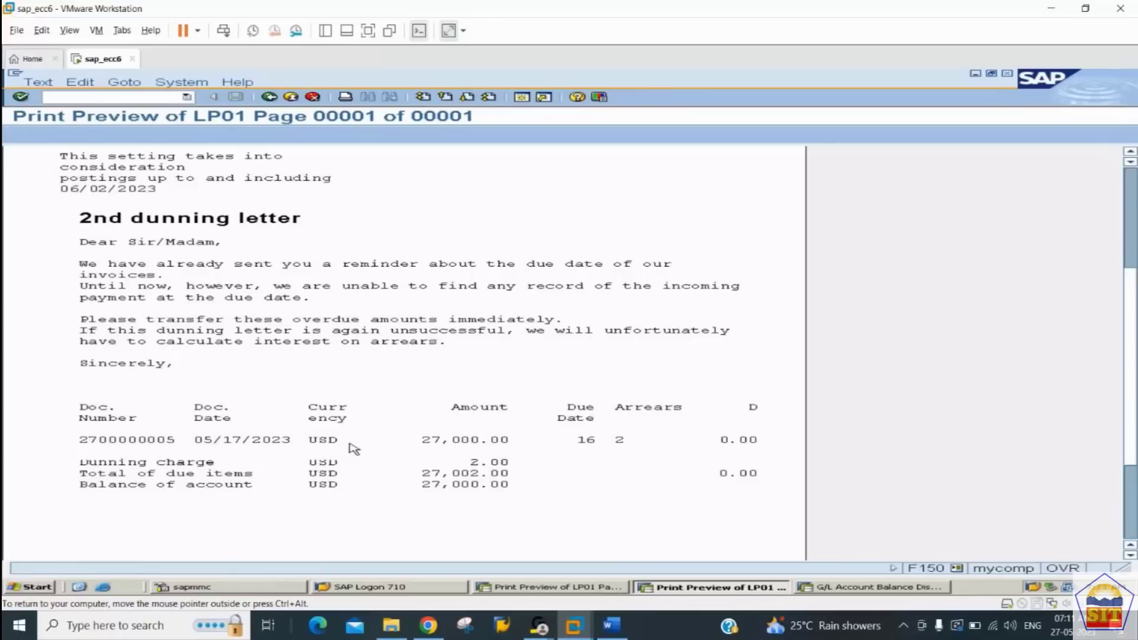
Step: Display customer Canon Printers LLC in company code 2244 with XD03 and check the dunning level and last dunned date
left_click(120, 98)
type("/nxd03")
key("Return")
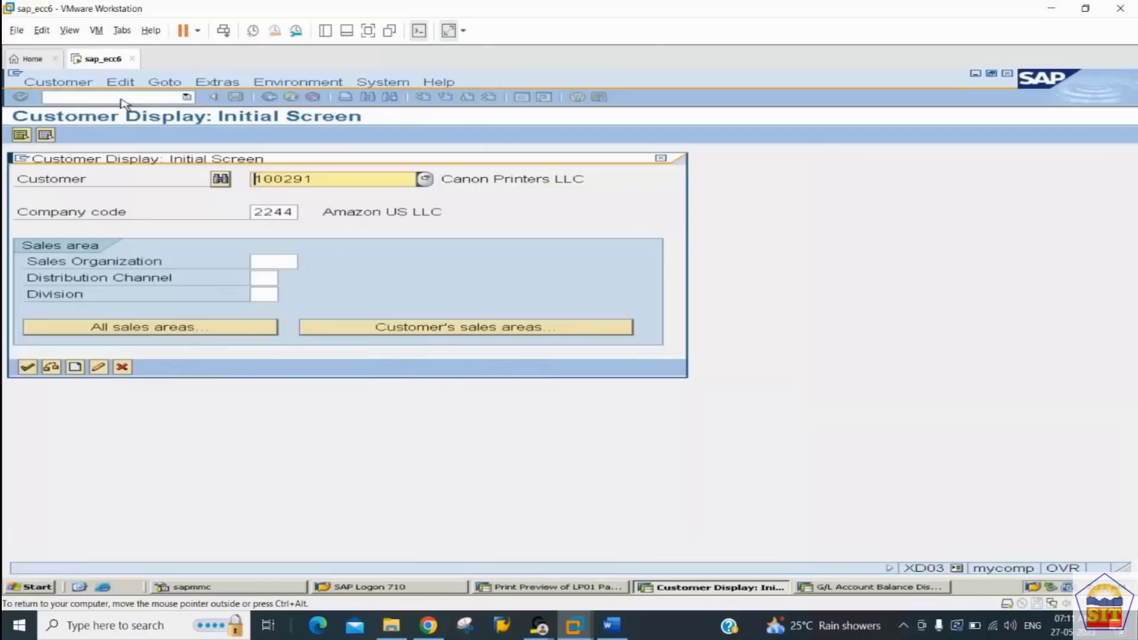
key("Return")
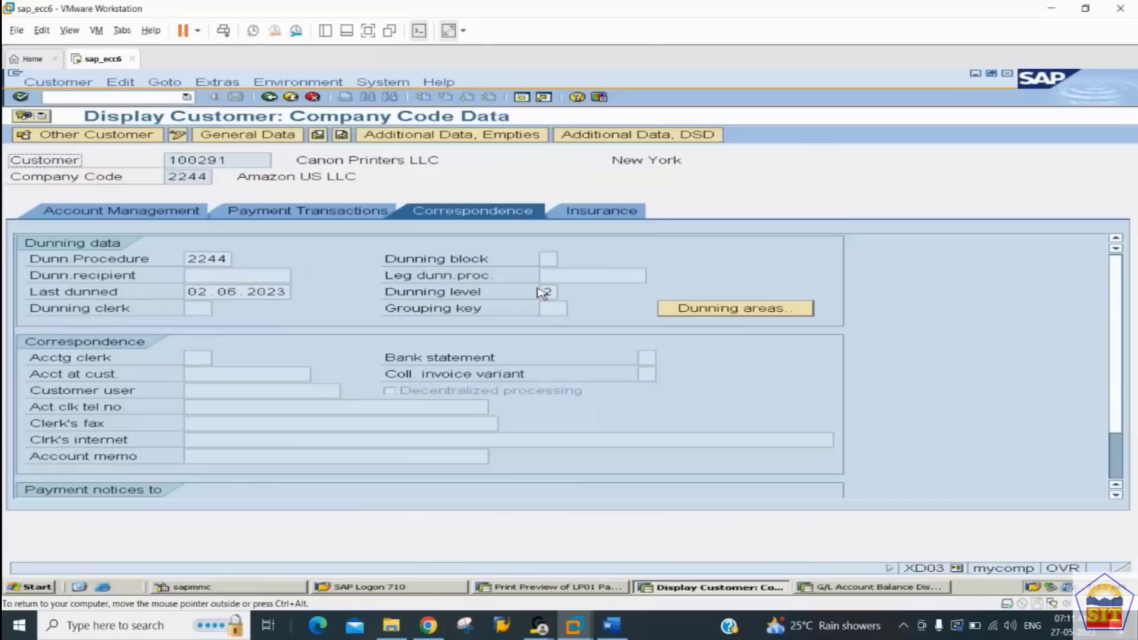
left_click(544, 291)
double_click(544, 292)
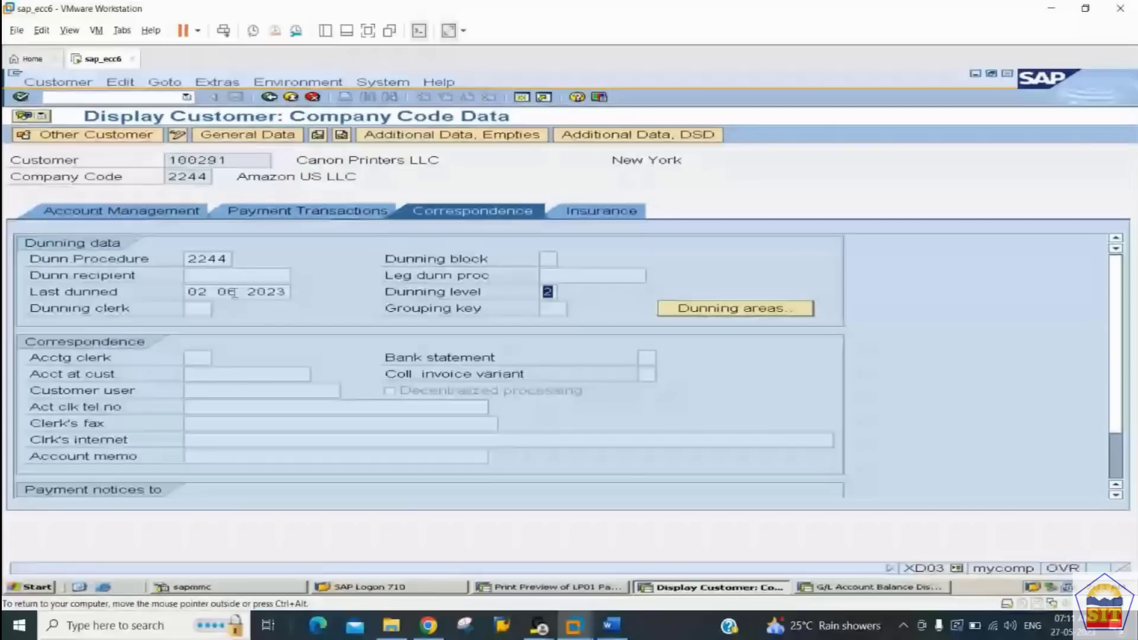
left_click_drag(208, 292, 286, 290)
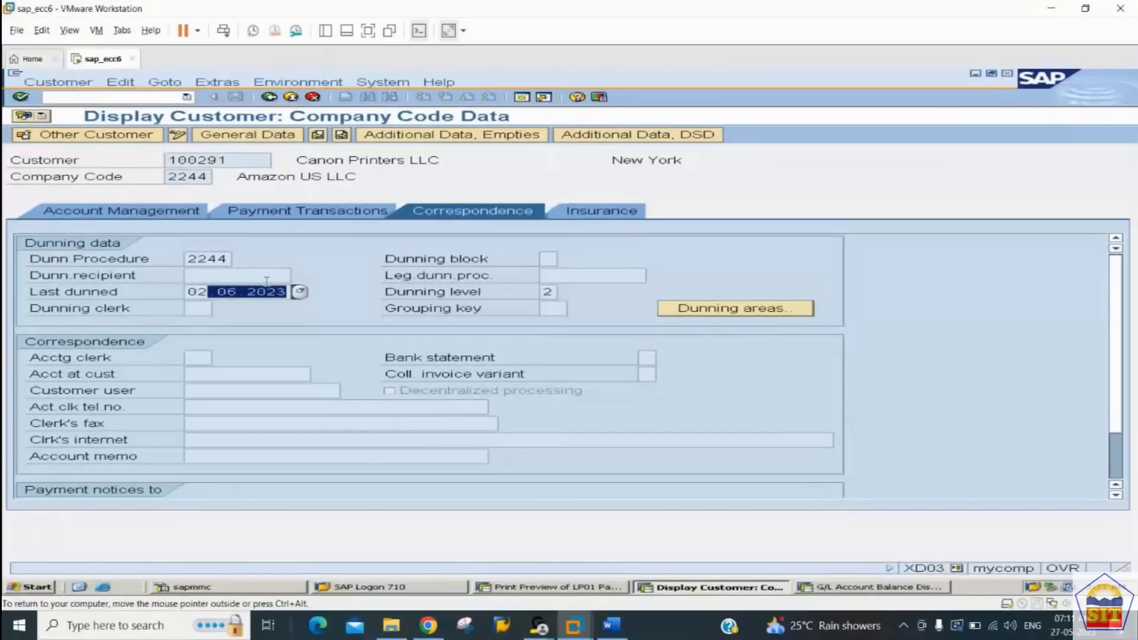
Step: Switch to the Accounts Receivable notes in Word and review the dunning history and customer master check instructions
left_click(612, 624)
scroll(507, 463, "down", 15)
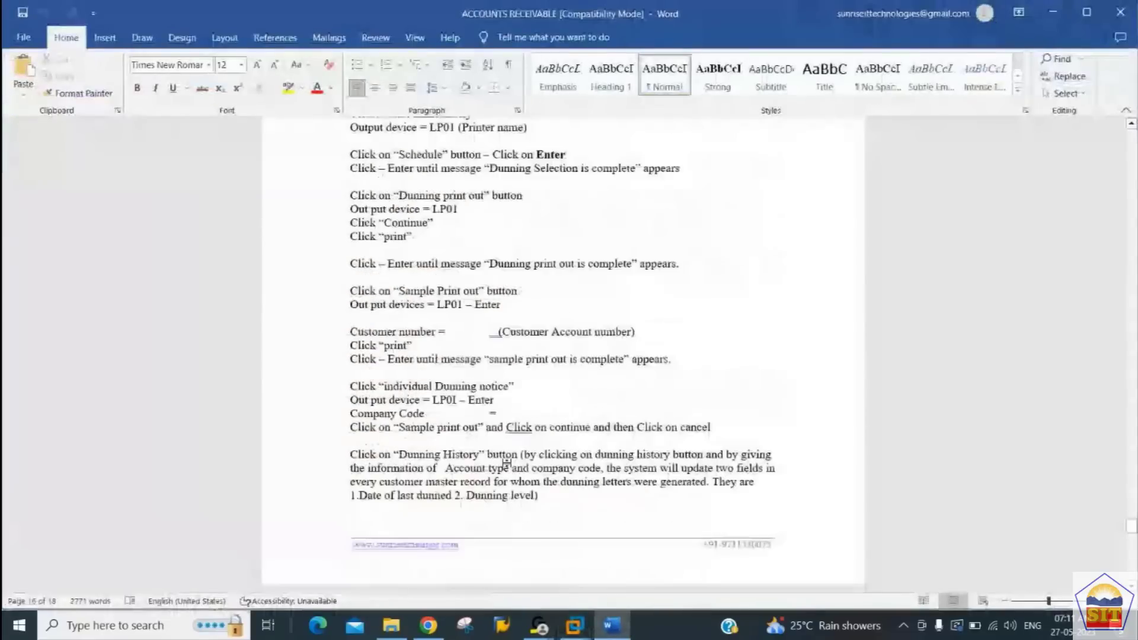
scroll(508, 464, "down", 4)
key("Up")
key("Up")
key("Up")
key("Up")
key("Up")
key("Up")
key("Up")
key("Up")
key("Up")
key("Up")
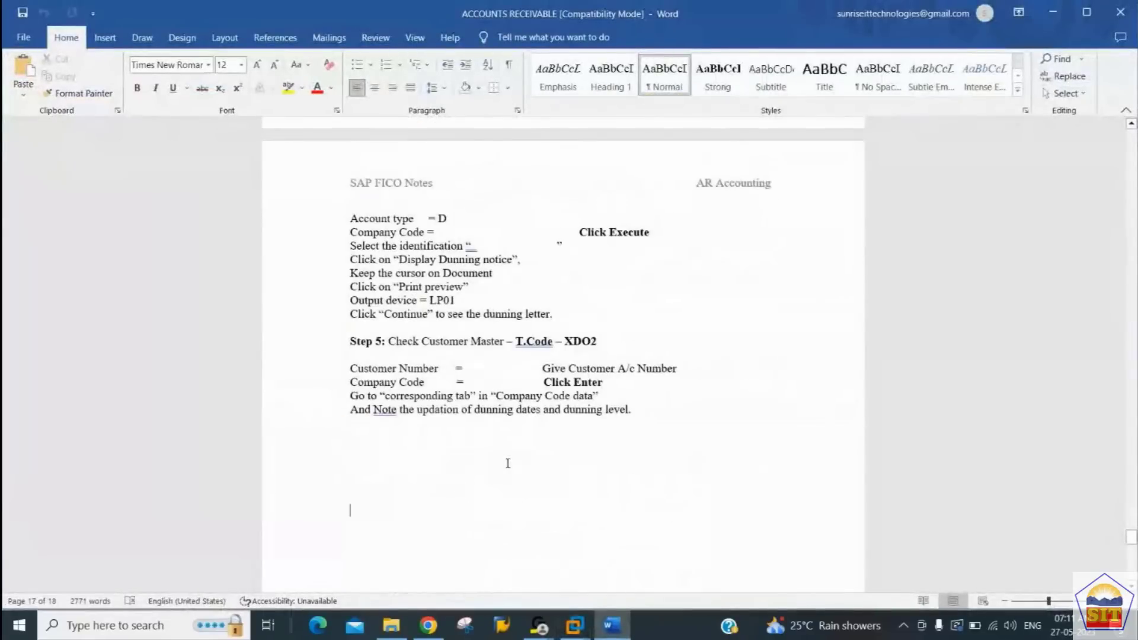